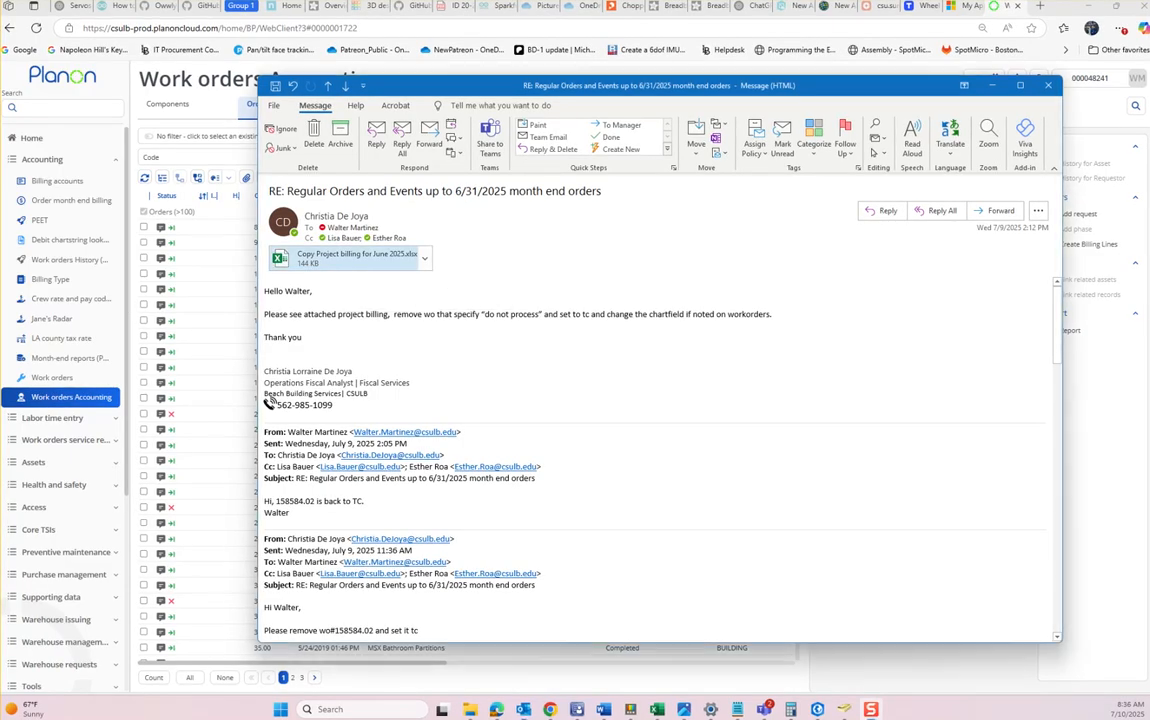
# Open the email's attached June 2025 project billing workbook and examine the chartfield change notes beside the first work orders
pyautogui.click(355, 256)
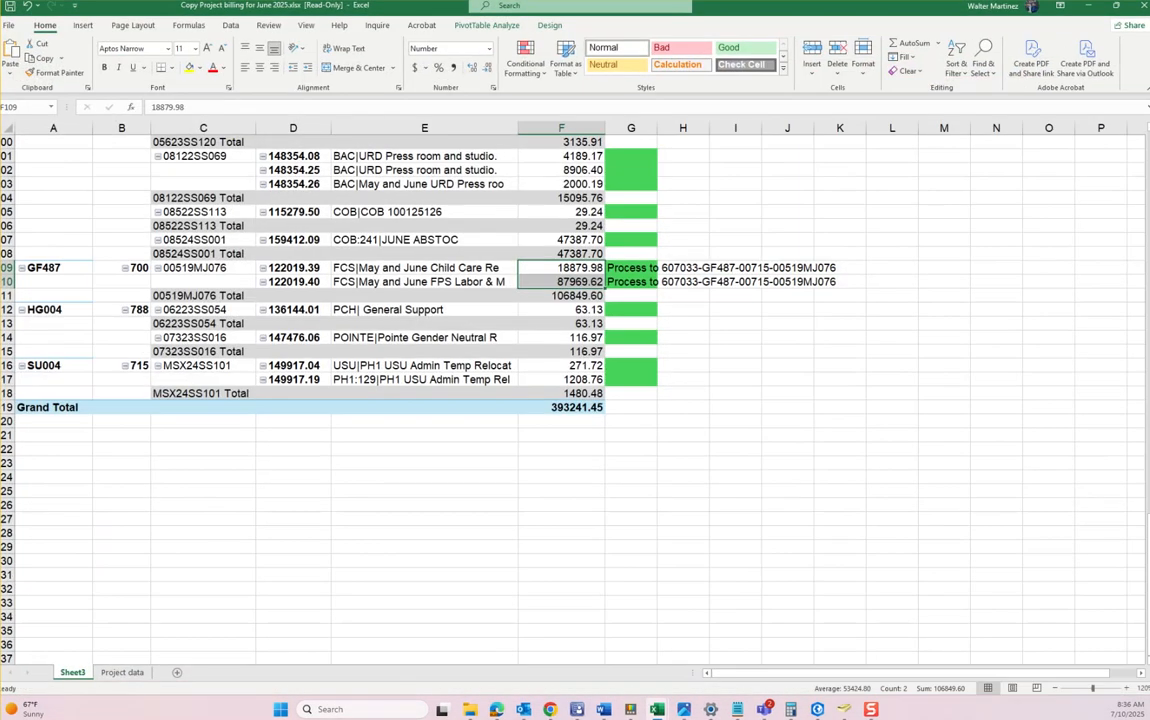
pyautogui.scroll(20, 575, 400)
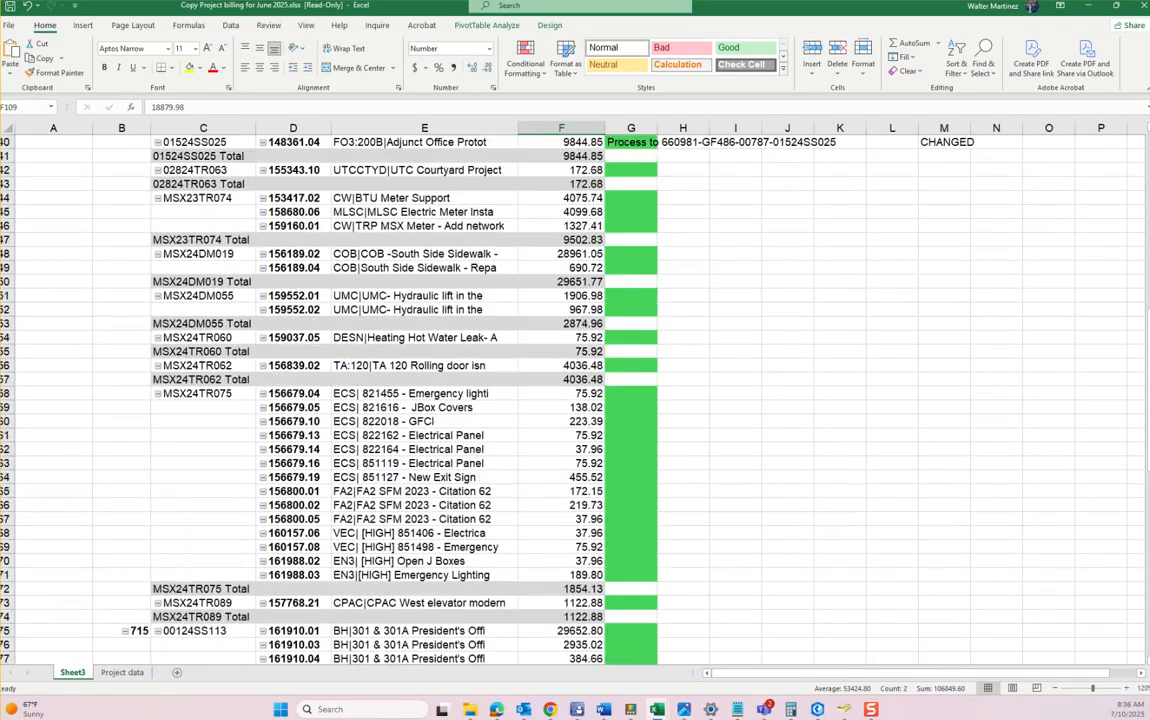
pyautogui.scroll(8, 575, 400)
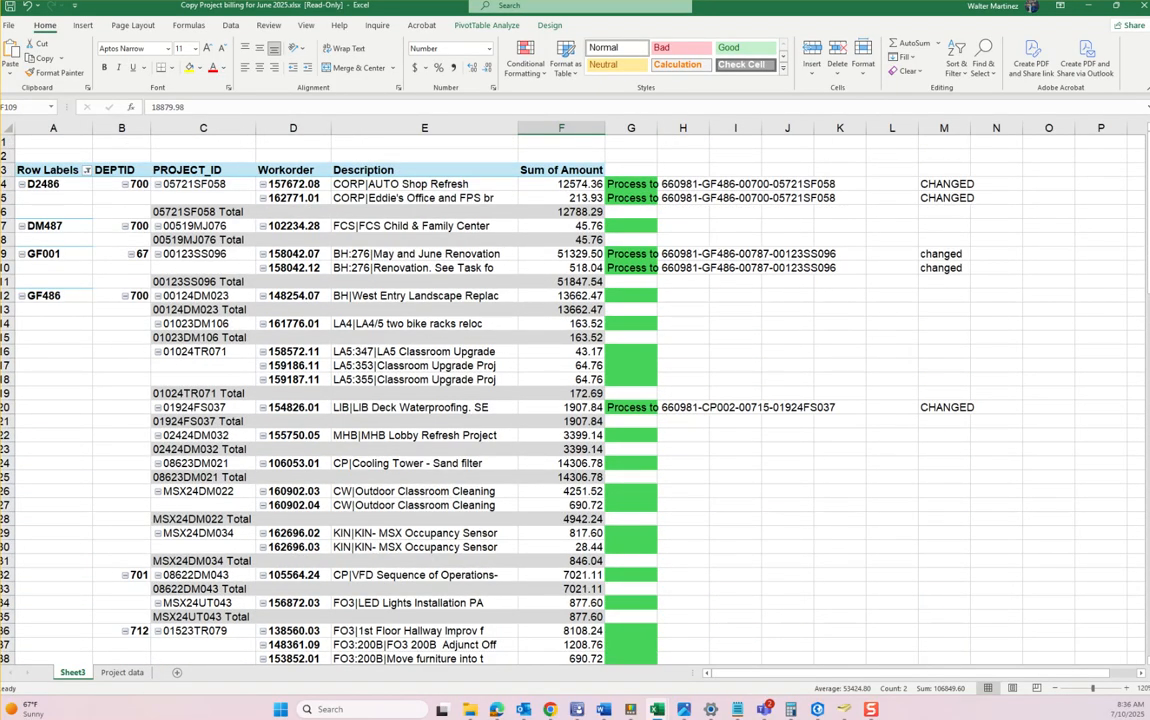
pyautogui.click(631, 184)
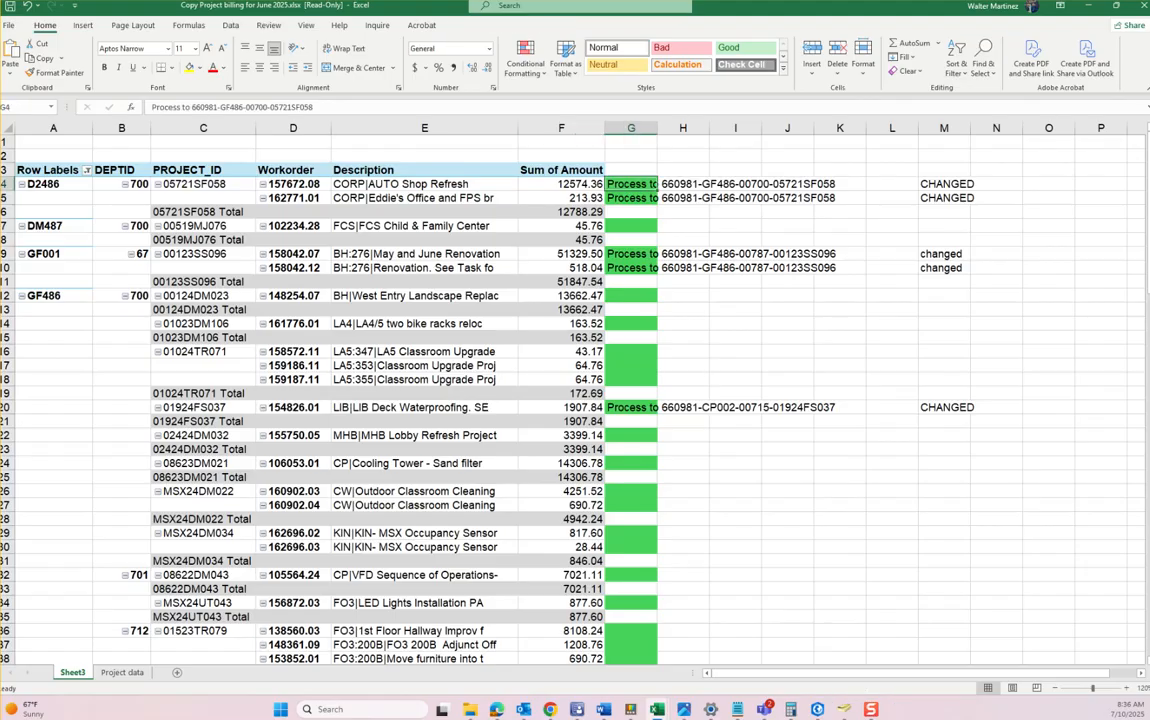
pyautogui.click(631, 198)
pyautogui.click(631, 254)
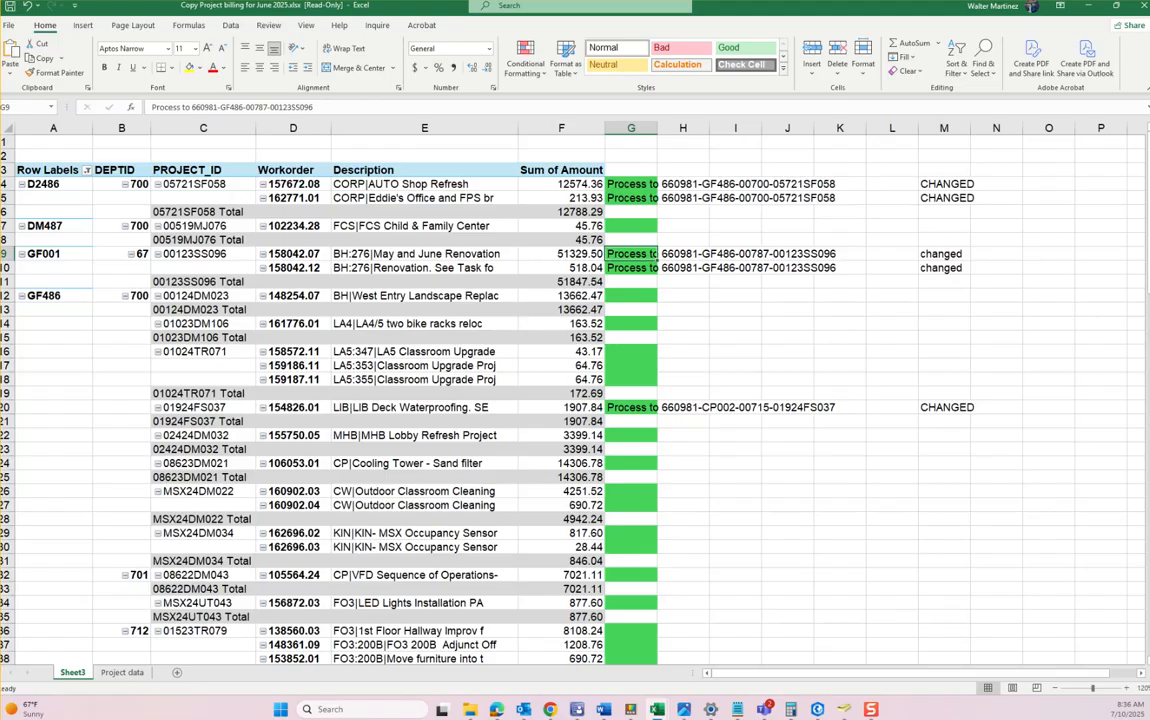
pyautogui.click(631, 184)
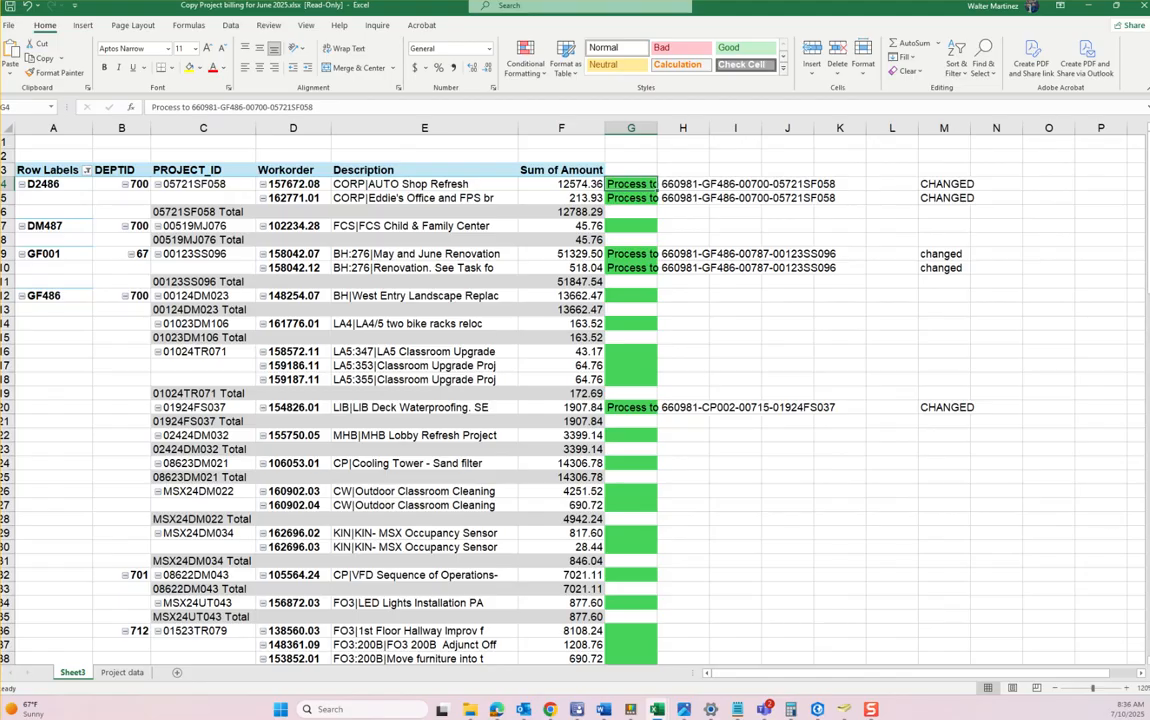
# Look through the Workorder column of the billing sheet for rows marked "Do not process"
pyautogui.click(293, 164)
pyautogui.click(293, 170)
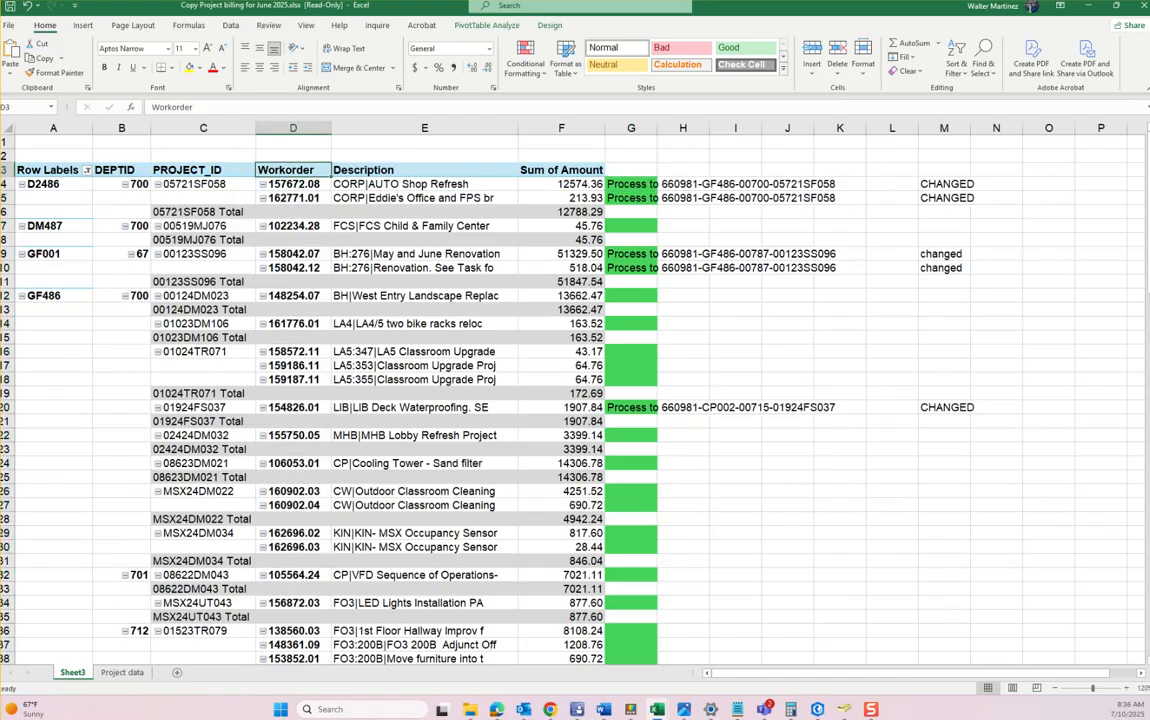
pyautogui.click(287, 196)
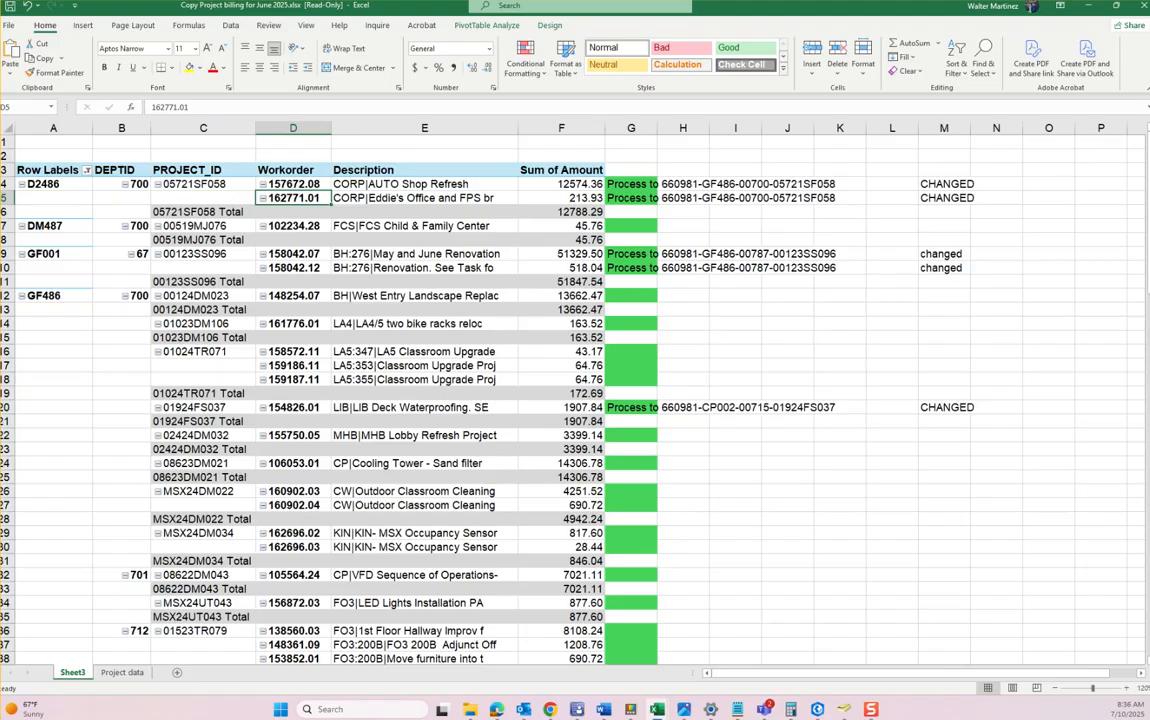
pyautogui.scroll(-6, 515, 390)
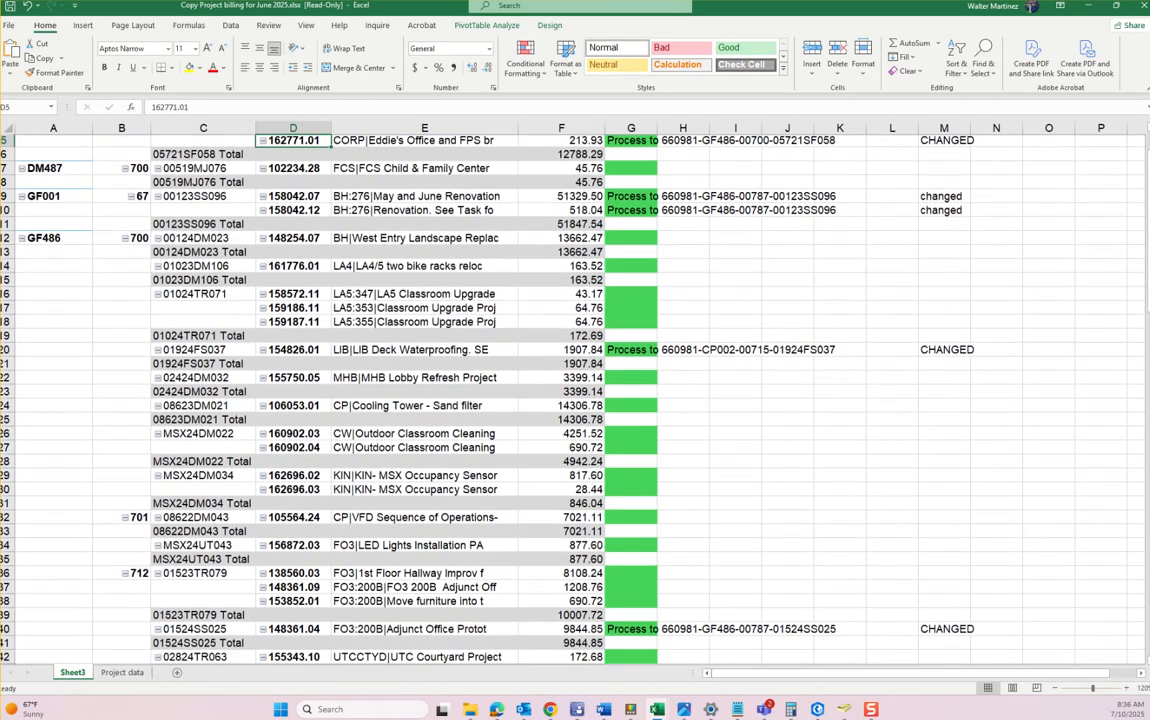
pyautogui.scroll(-14, 515, 390)
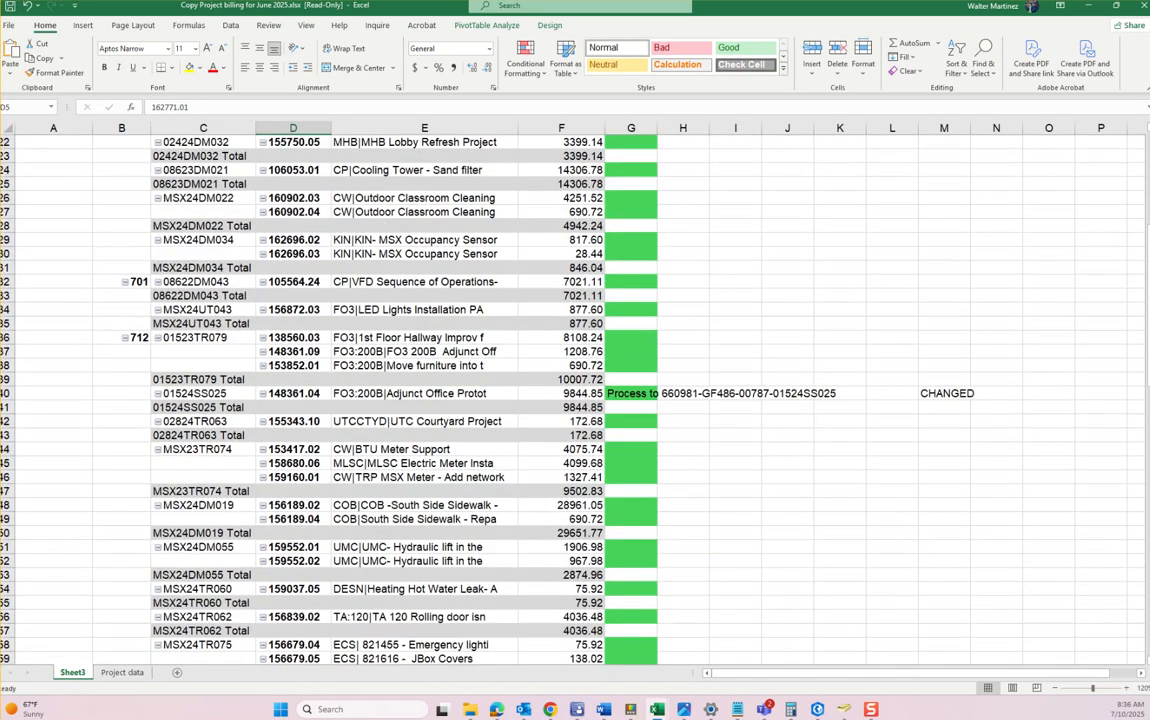
pyautogui.scroll(-5, 515, 390)
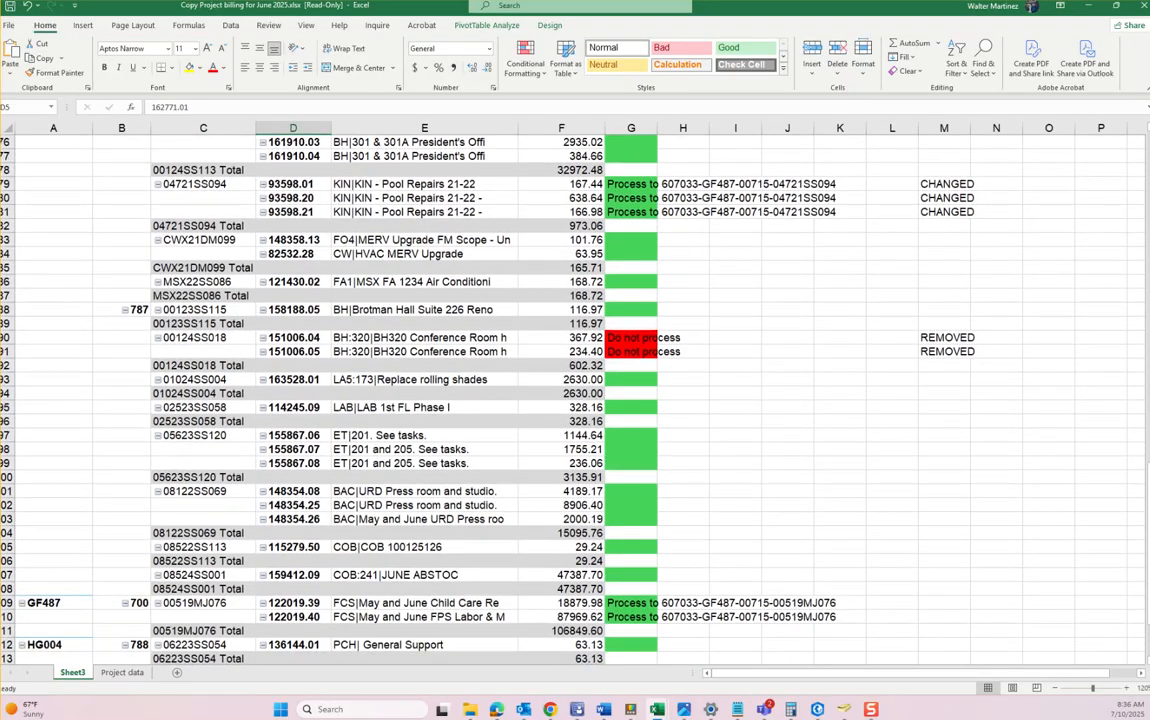
# Copy the number of the first BH320 Conference Room work order marked "Do not process"
pyautogui.click(285, 340)
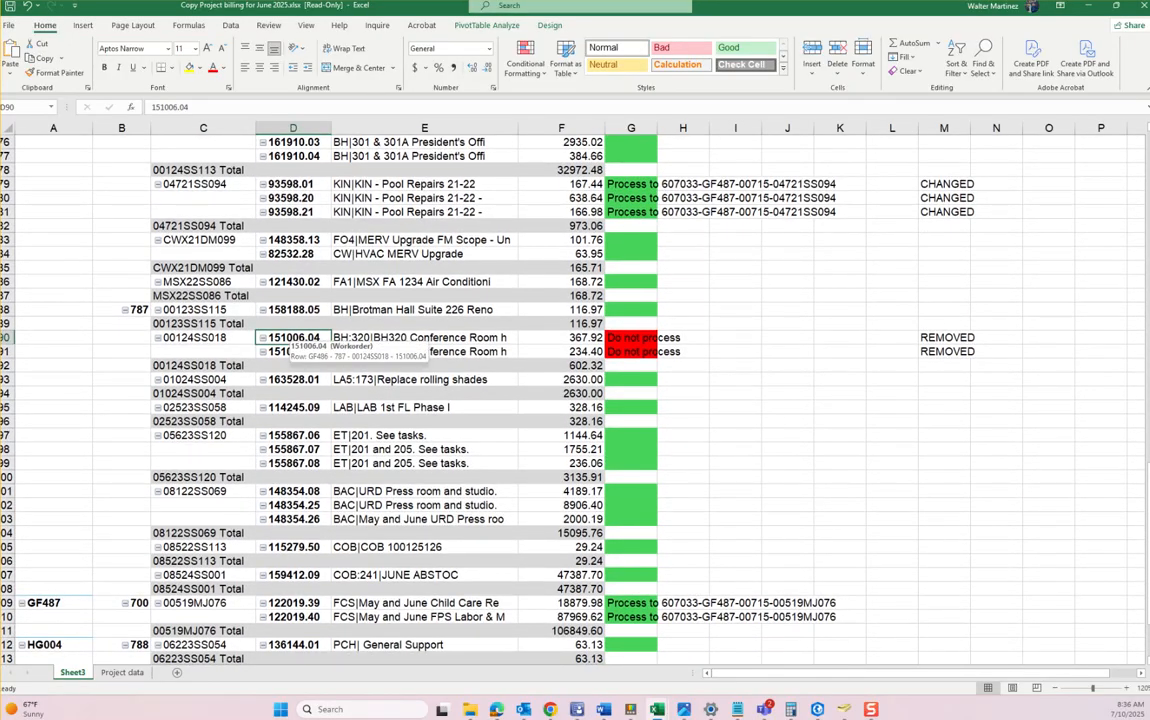
pyautogui.click(293, 352)
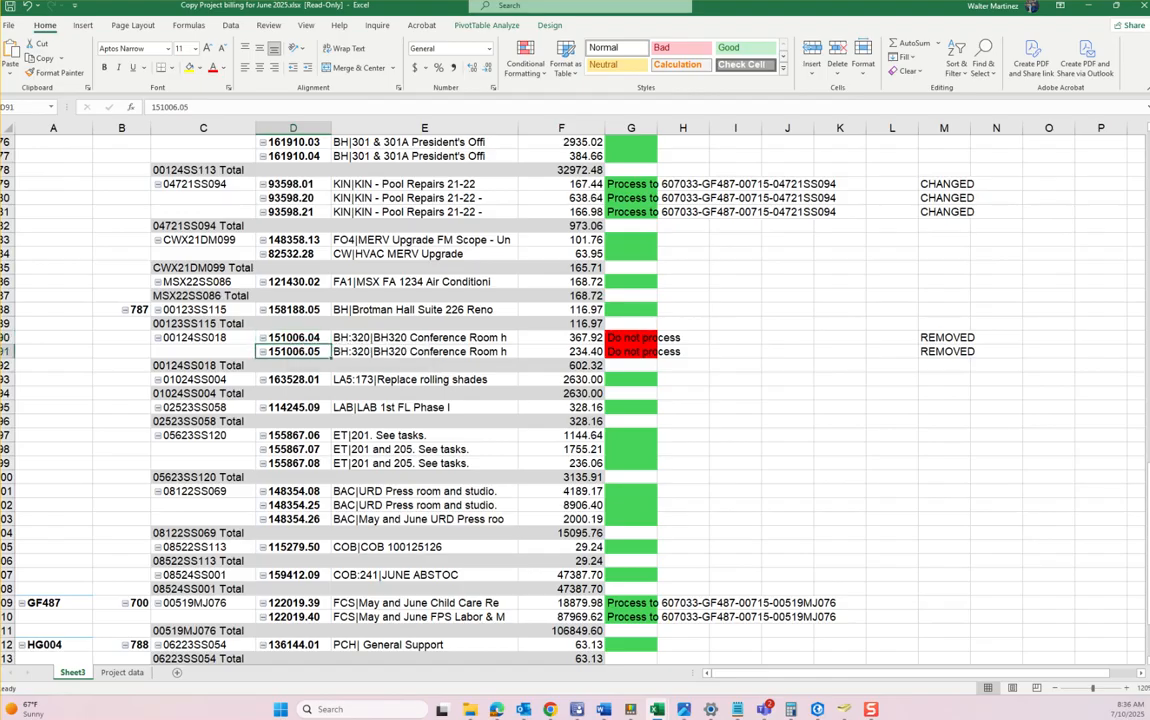
pyautogui.click(293, 338)
pyautogui.moveTo(293, 338); pyautogui.dragTo(293, 353)
pyautogui.click(293, 338)
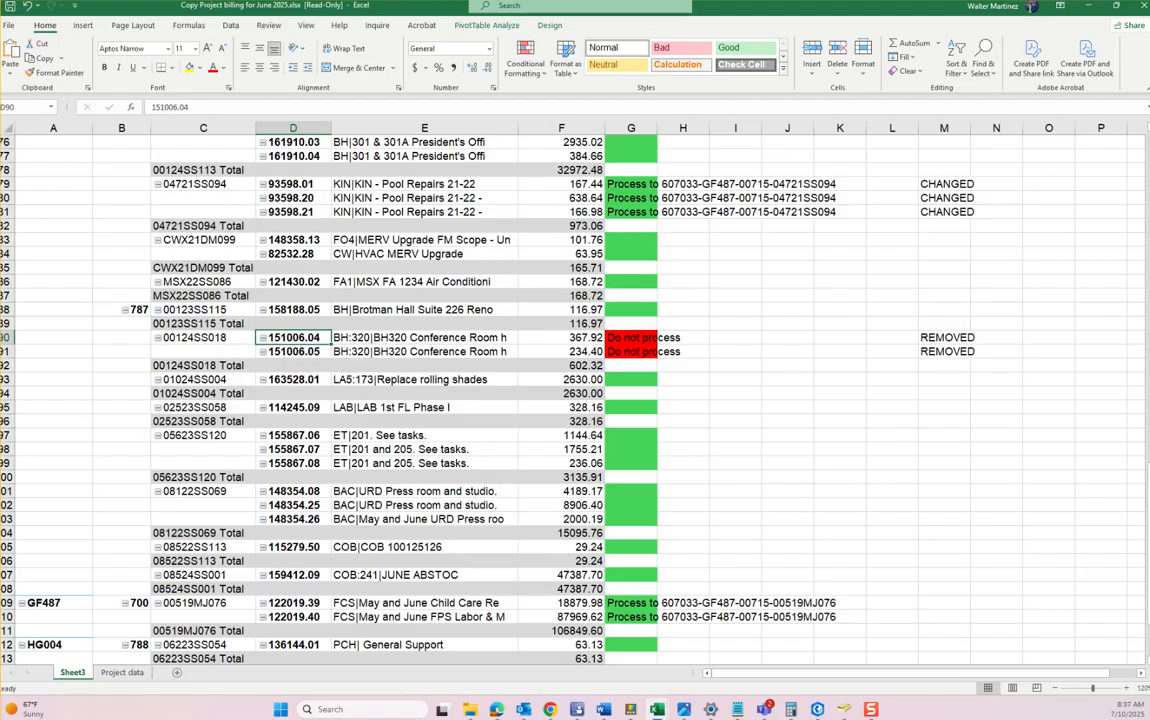
pyautogui.scroll(-4, 440, 390)
pyautogui.scroll(3, 440, 390)
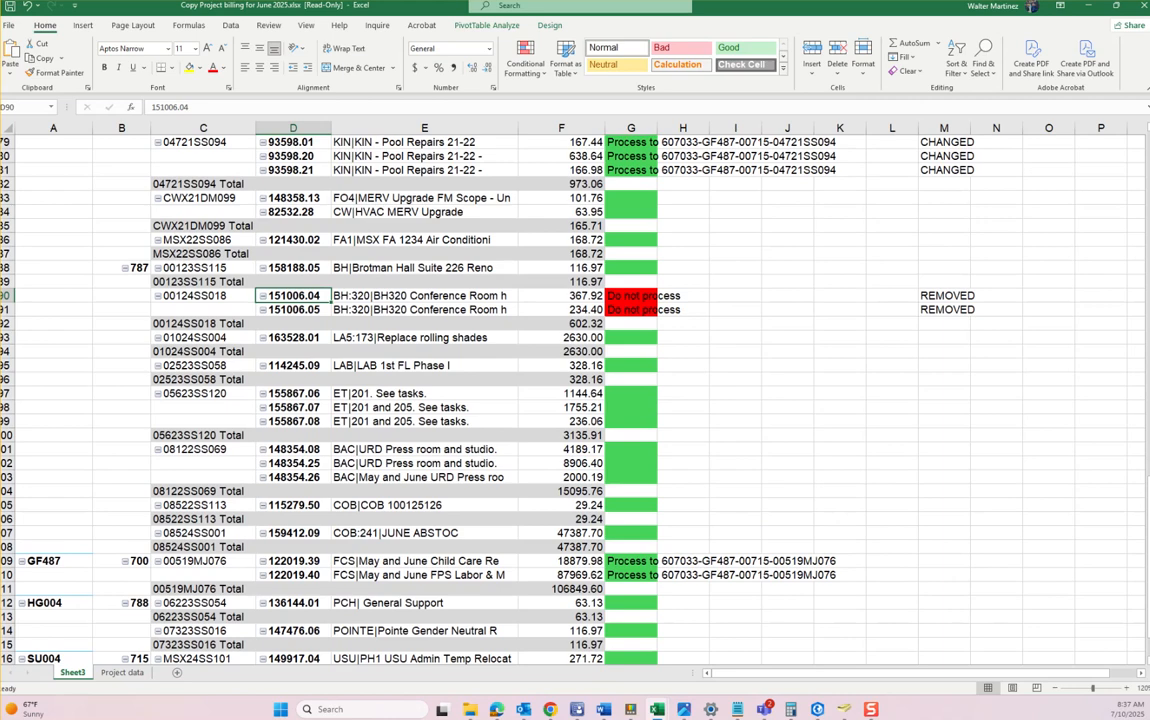
pyautogui.rightClick(308, 298)
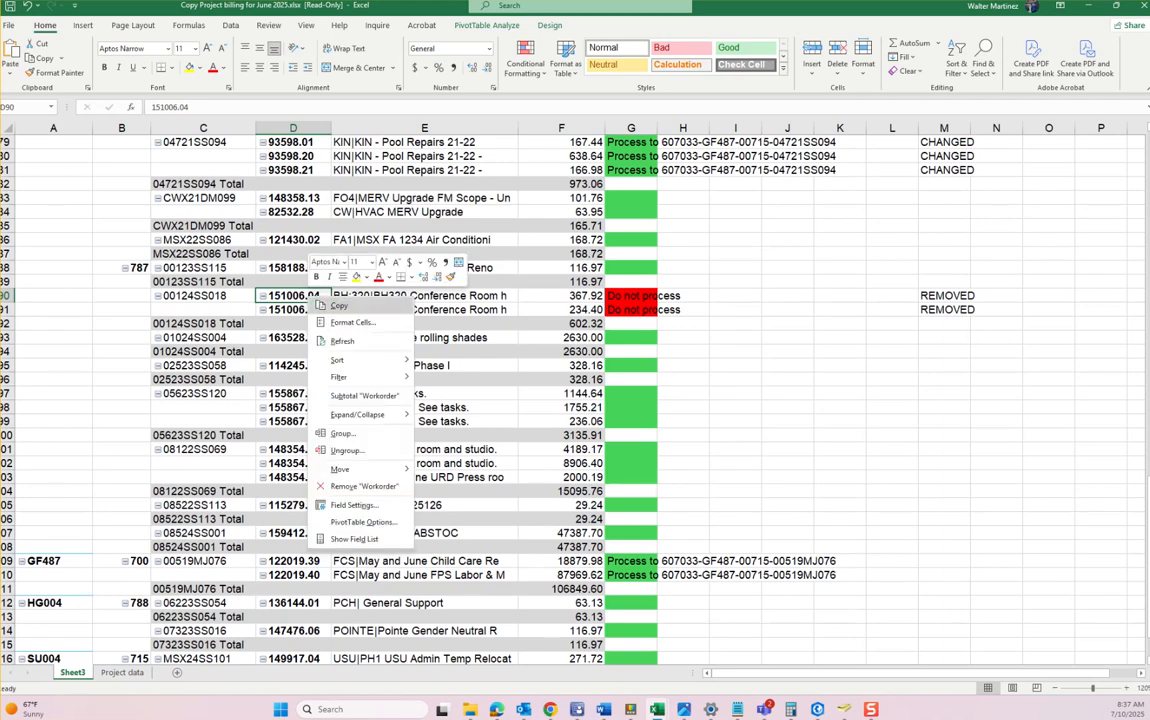
pyautogui.click(339, 305)
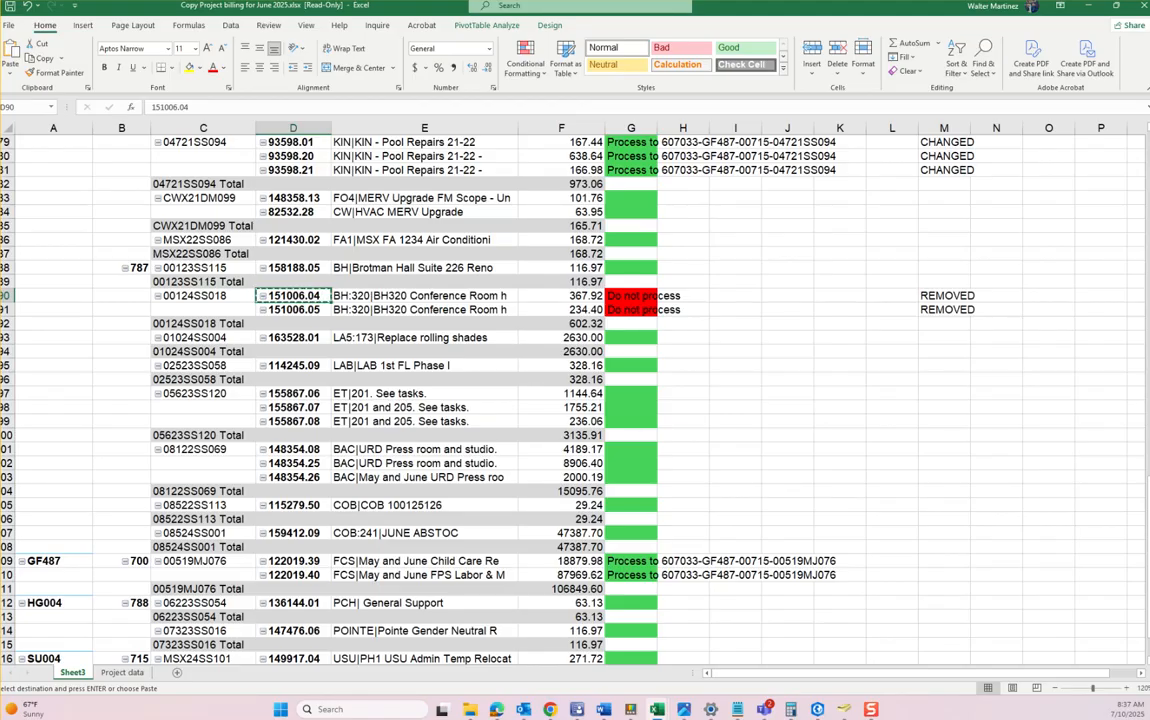
# Switch to Planon's Work orders Accounting page, filter the orders by the copied work order code and select the matching order
pyautogui.hotkey('alt', 'Tab')
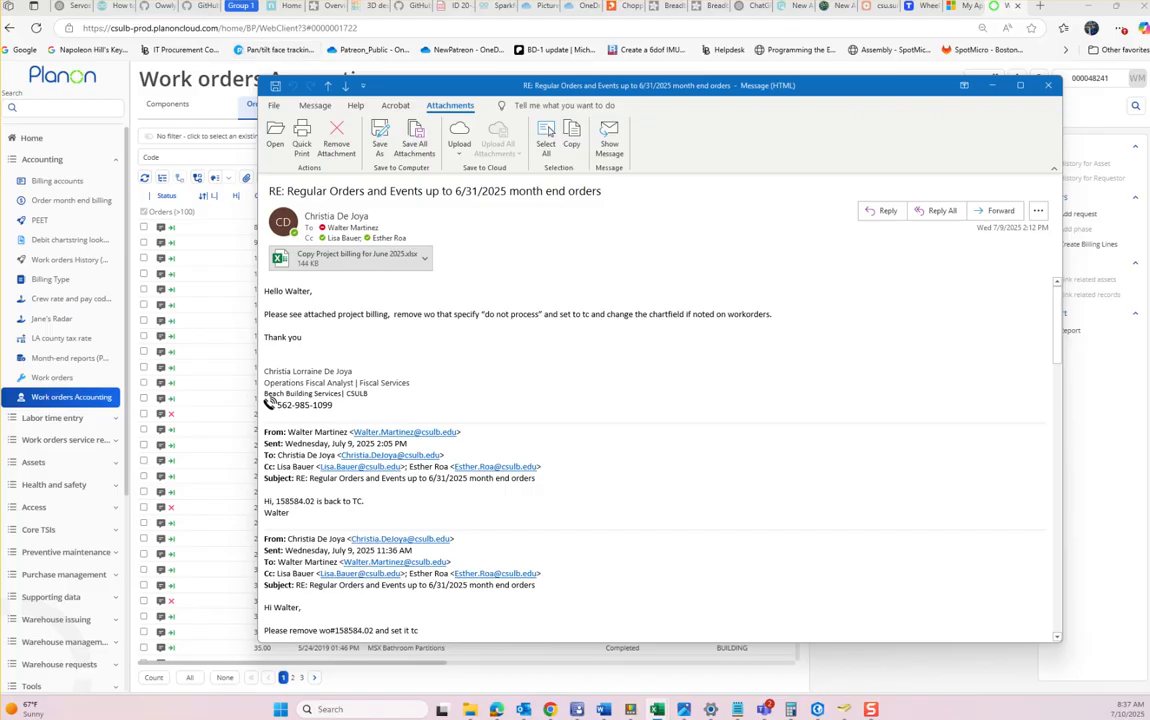
pyautogui.click(248, 66)
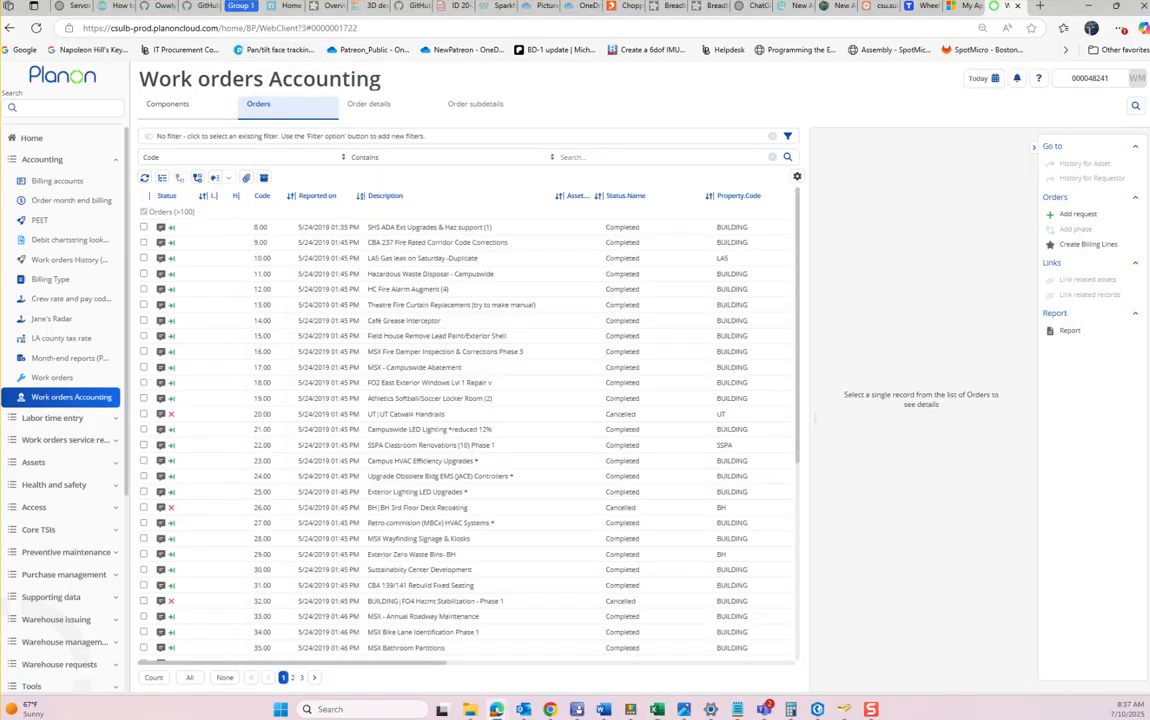
pyautogui.click(604, 157)
pyautogui.hotkey('ctrl', 'v')
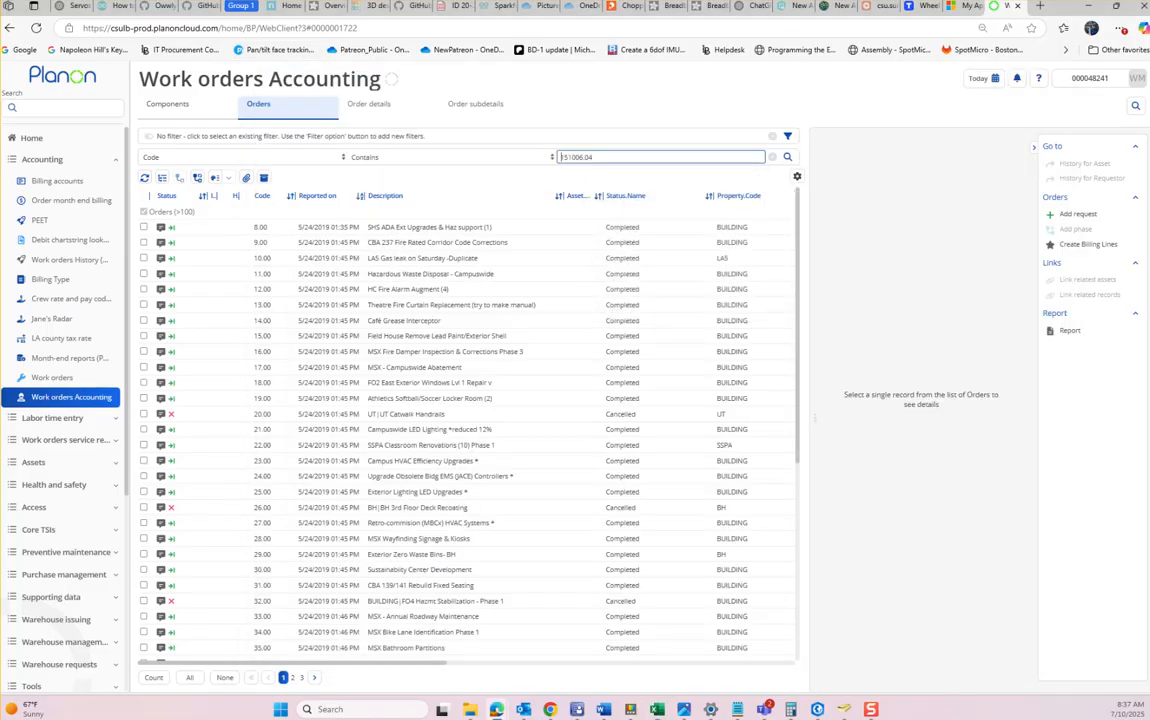
pyautogui.press('Return')
pyautogui.click(440, 227)
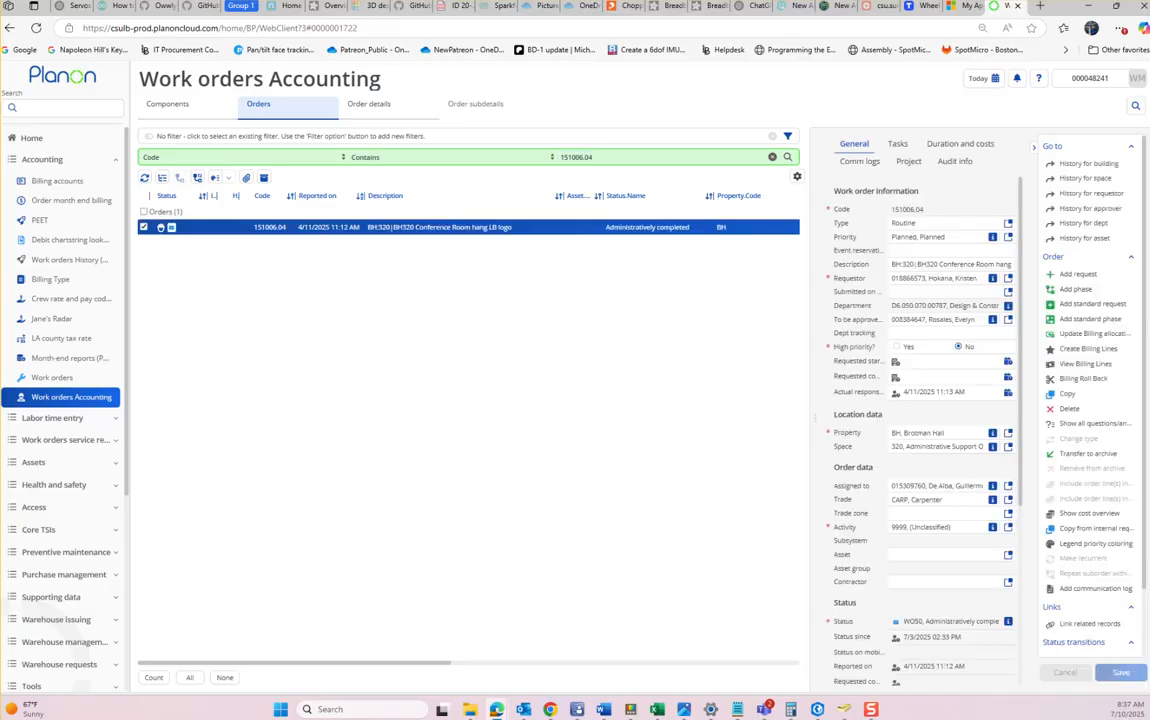
# Move the selected work order's status back through Supervisor Approved to Technically completed
pyautogui.scroll(-2, 1090, 590)
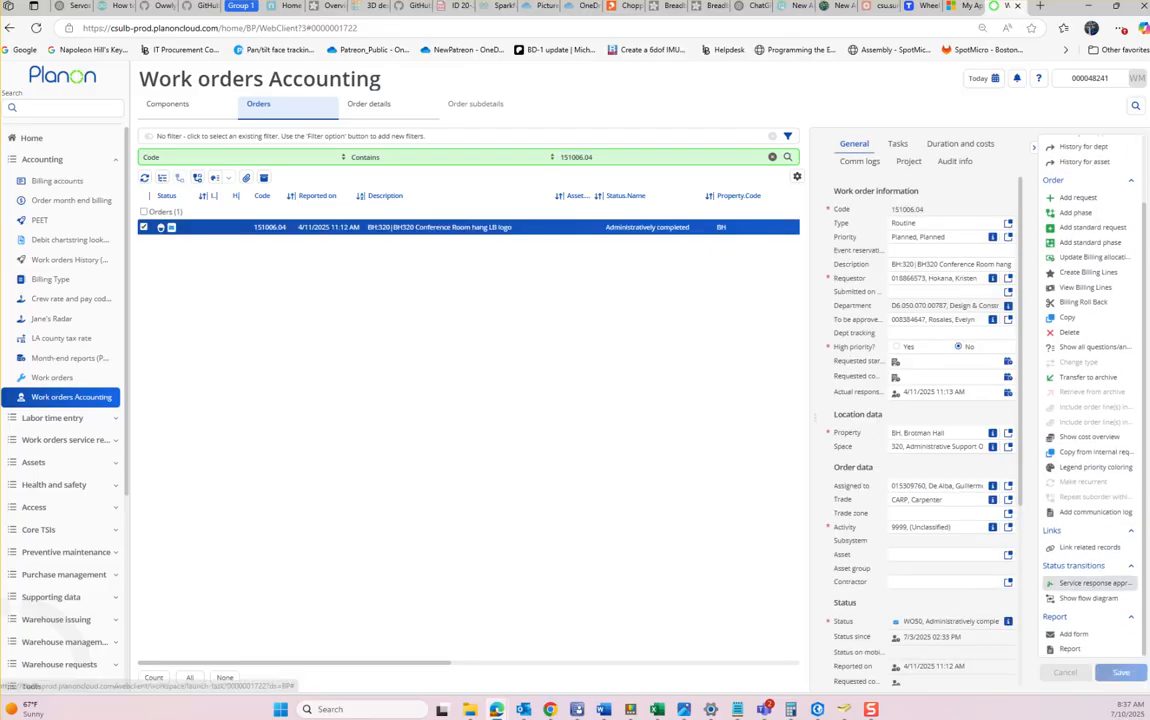
pyautogui.click(1052, 586)
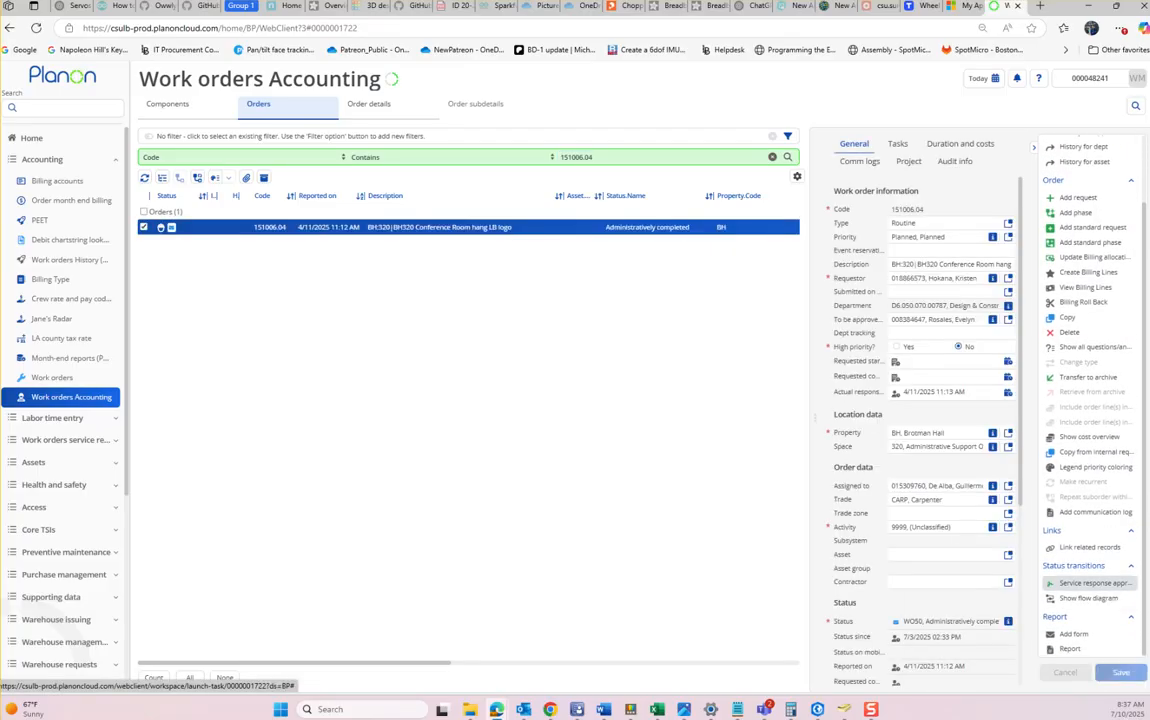
pyautogui.click(1091, 583)
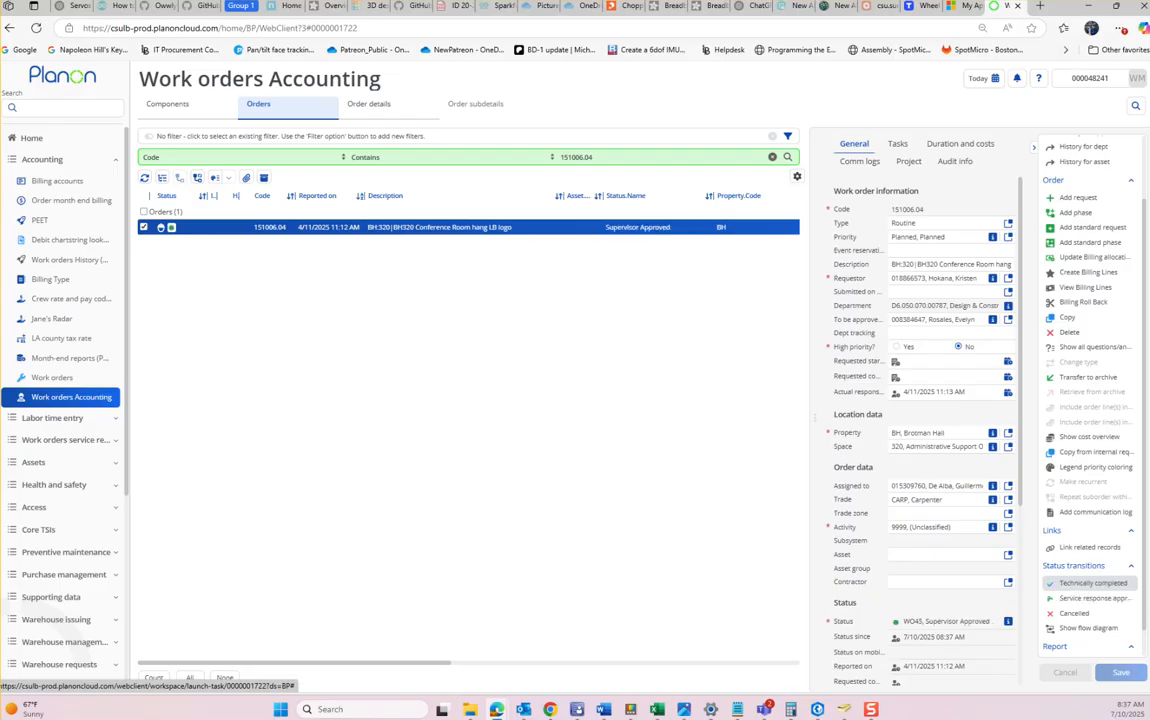
pyautogui.click(1091, 583)
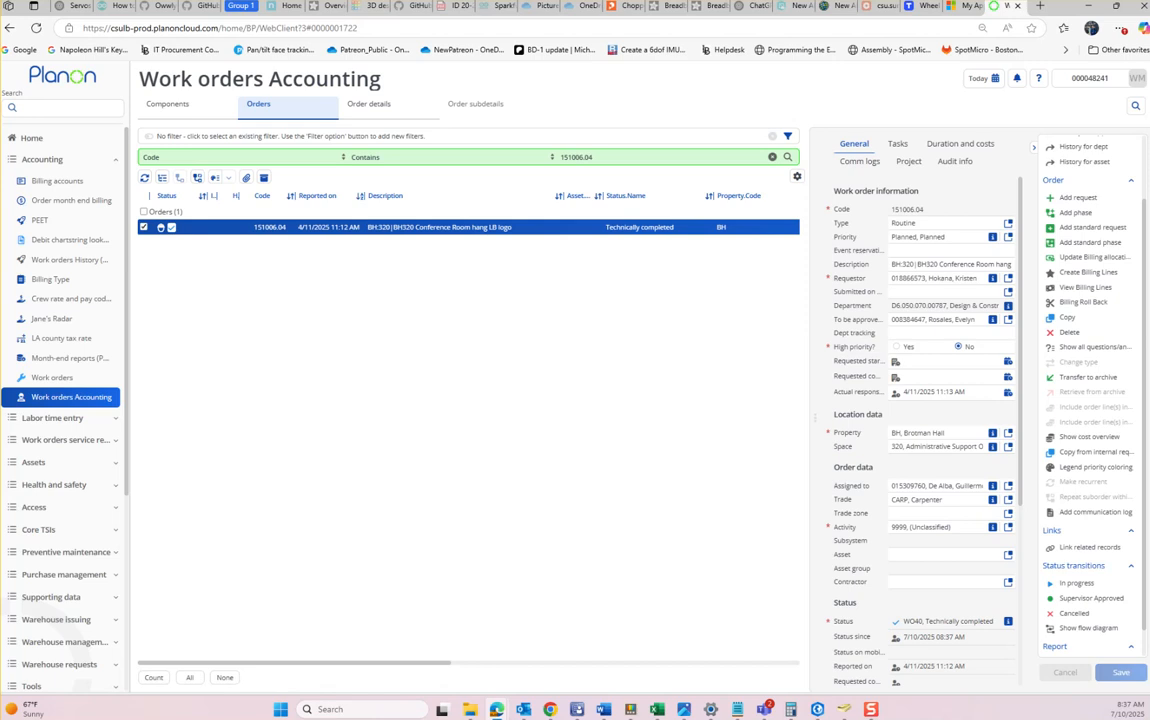
pyautogui.moveTo(815, 418); pyautogui.dragTo(605, 418)
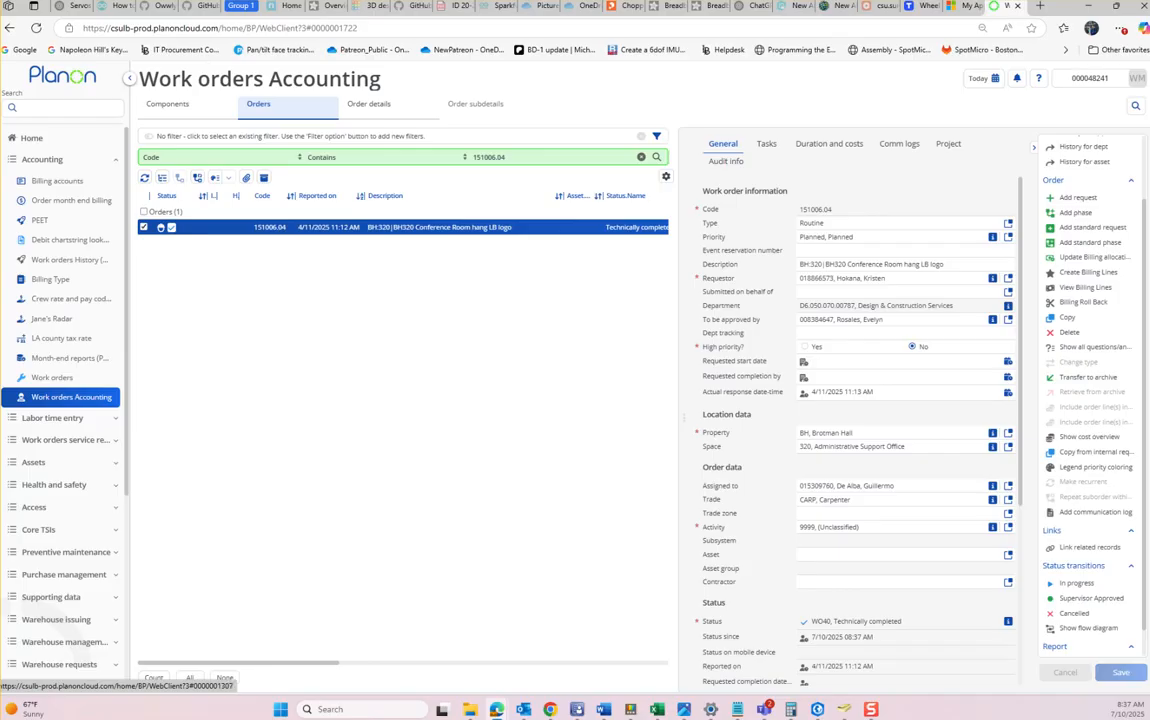
# Find the same work order in Order month end billing by its copied code and show its billing lines
pyautogui.click(71, 200)
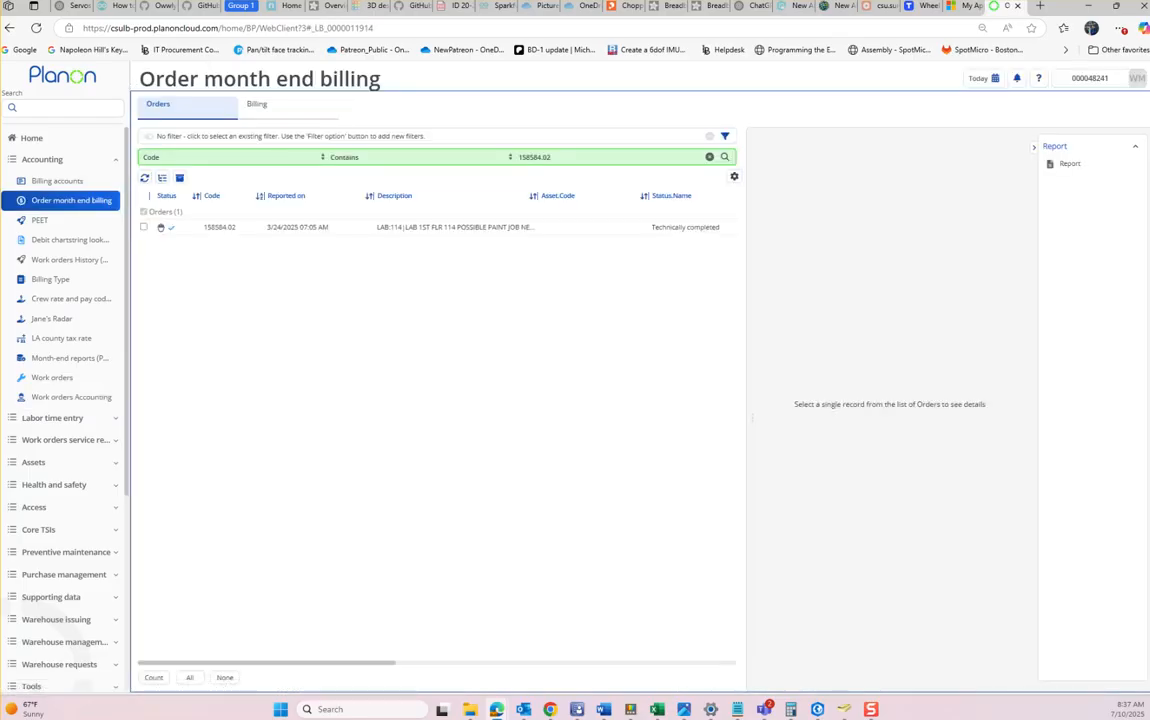
pyautogui.click(552, 157)
pyautogui.hotkey('ctrl', 'v')
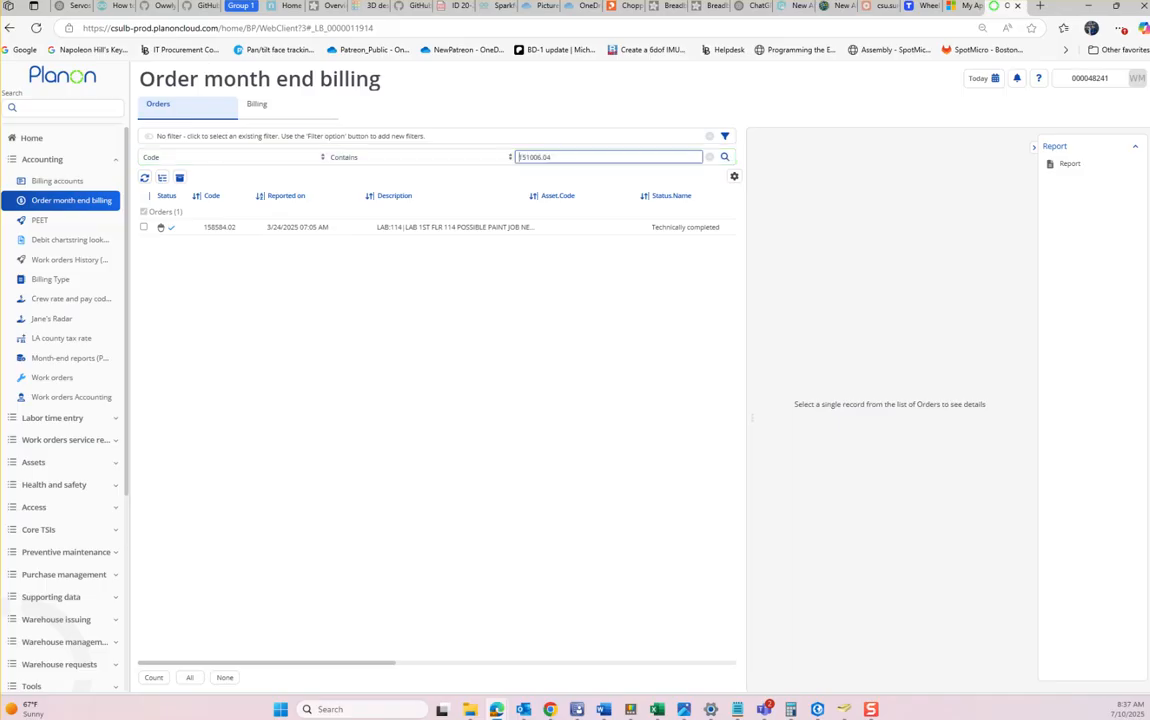
pyautogui.press('Return')
pyautogui.click(257, 104)
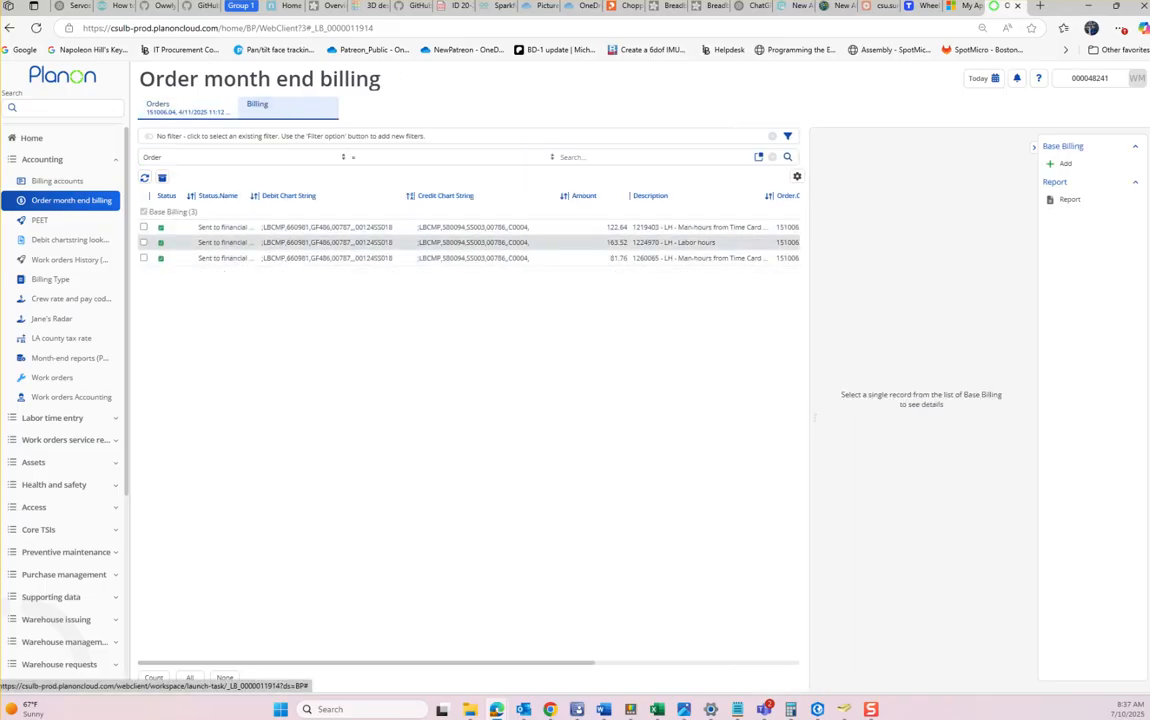
pyautogui.click(71, 397)
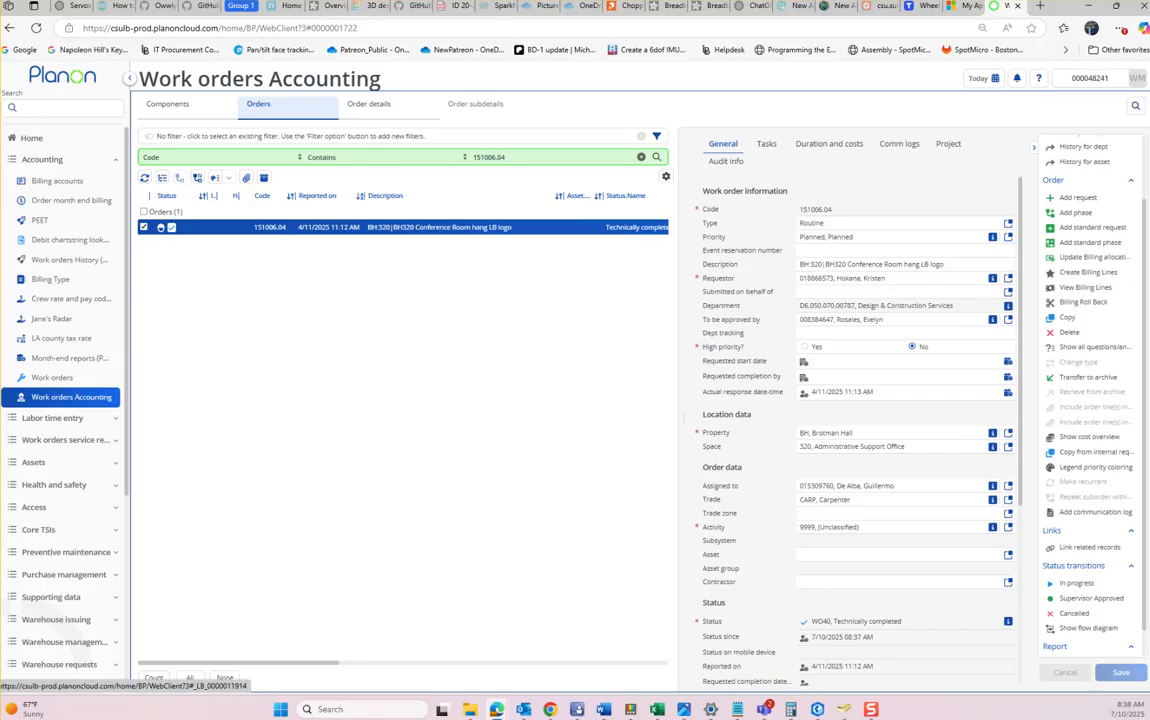
pyautogui.click(71, 200)
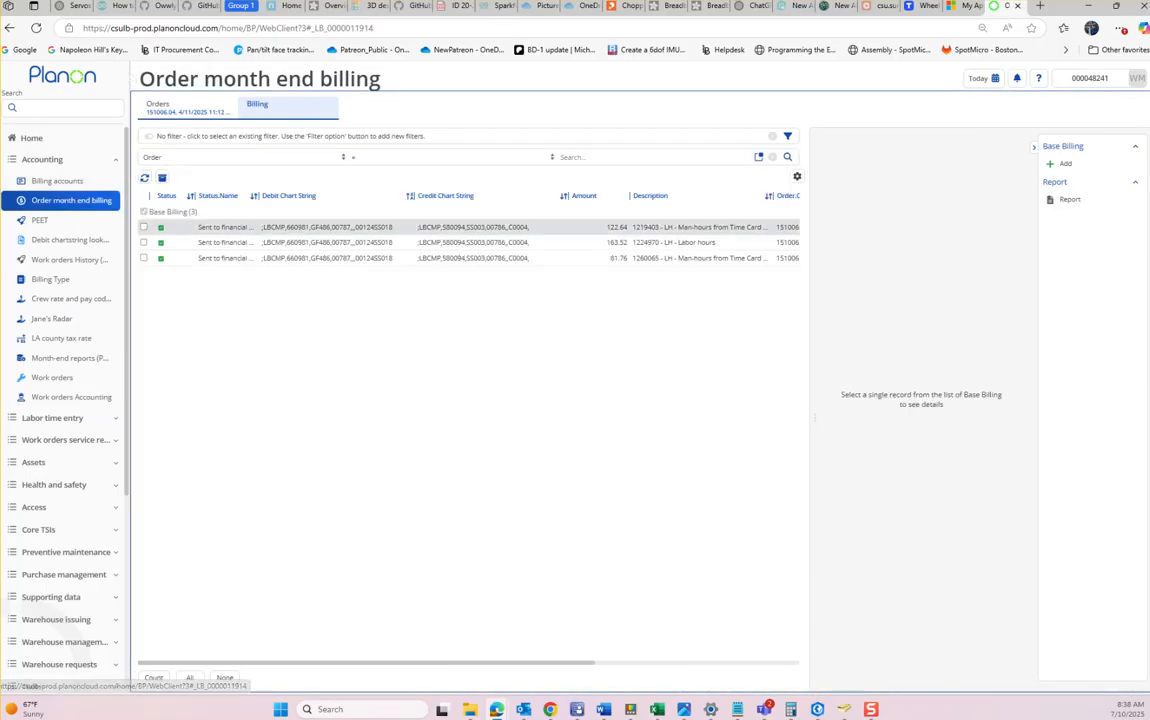
# Delete the 81.76 man-hours billing line from the work order and confirm the deletion
pyautogui.click(144, 227)
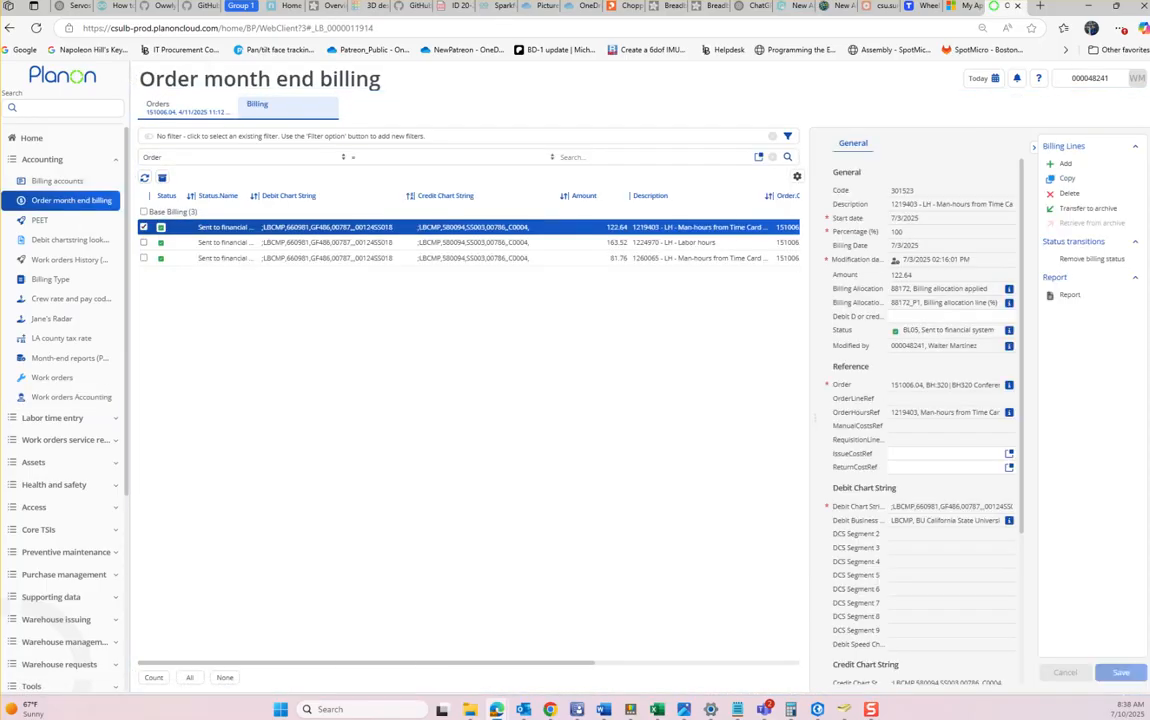
pyautogui.click(144, 242)
pyautogui.click(468, 258)
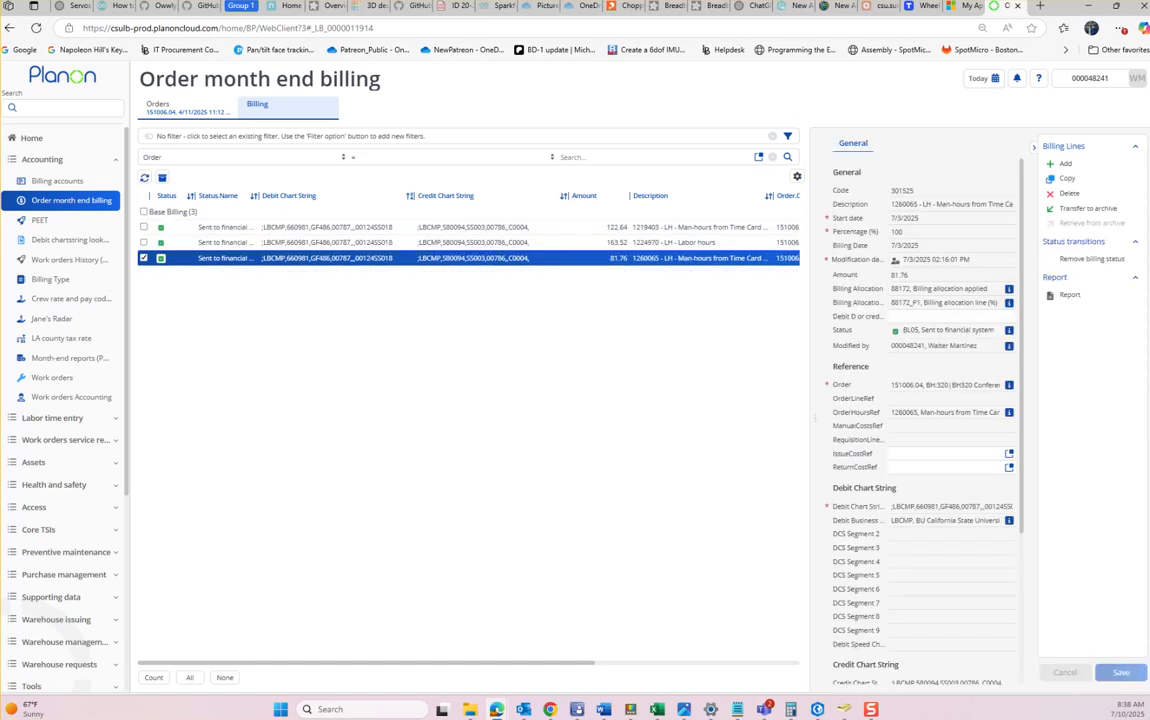
pyautogui.click(1069, 193)
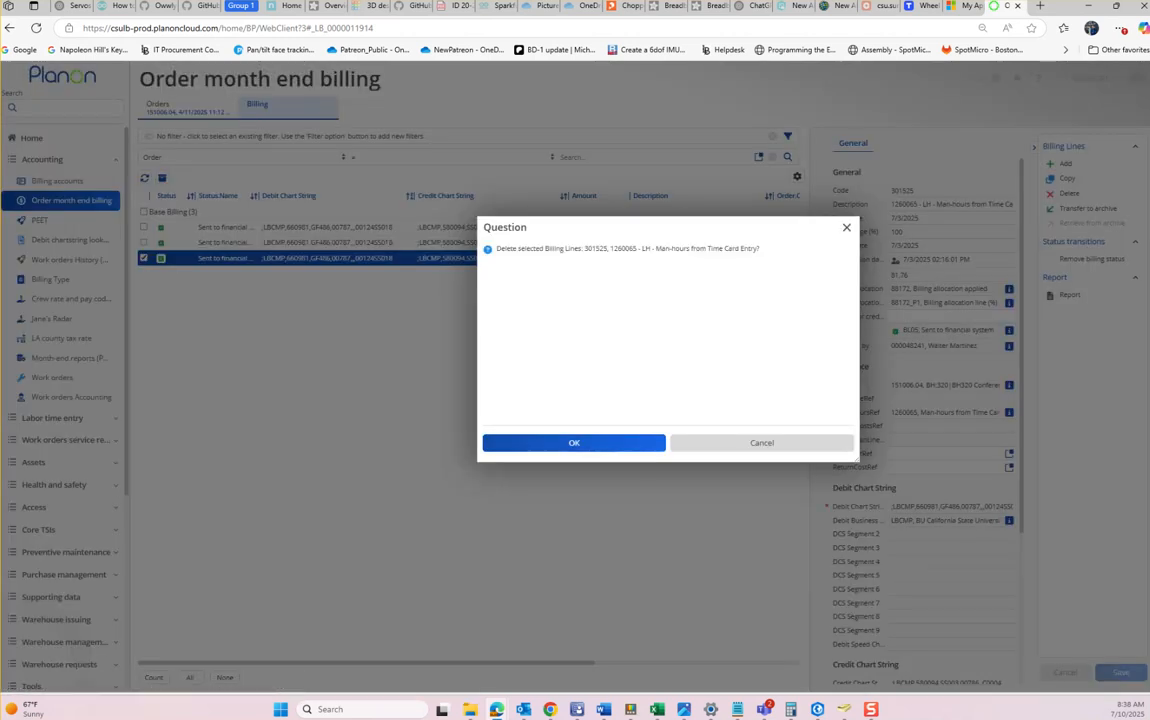
pyautogui.click(575, 441)
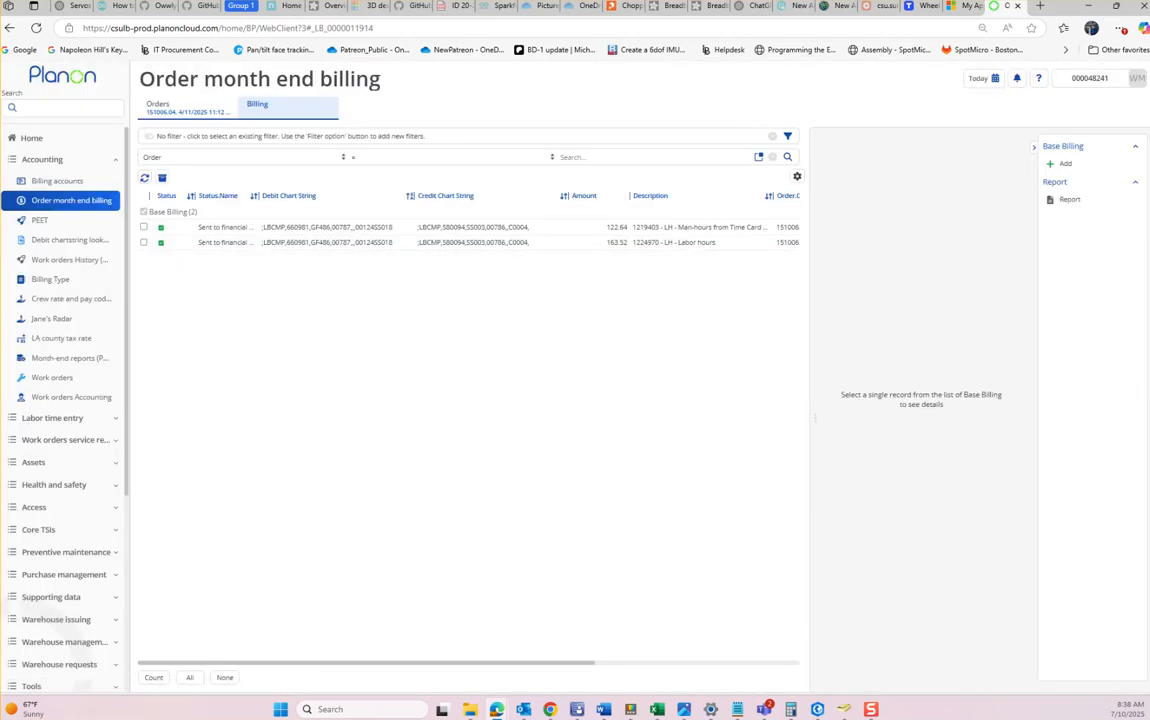
# Delete all remaining billing lines of the current work order in one action and close the result message
pyautogui.click(190, 678)
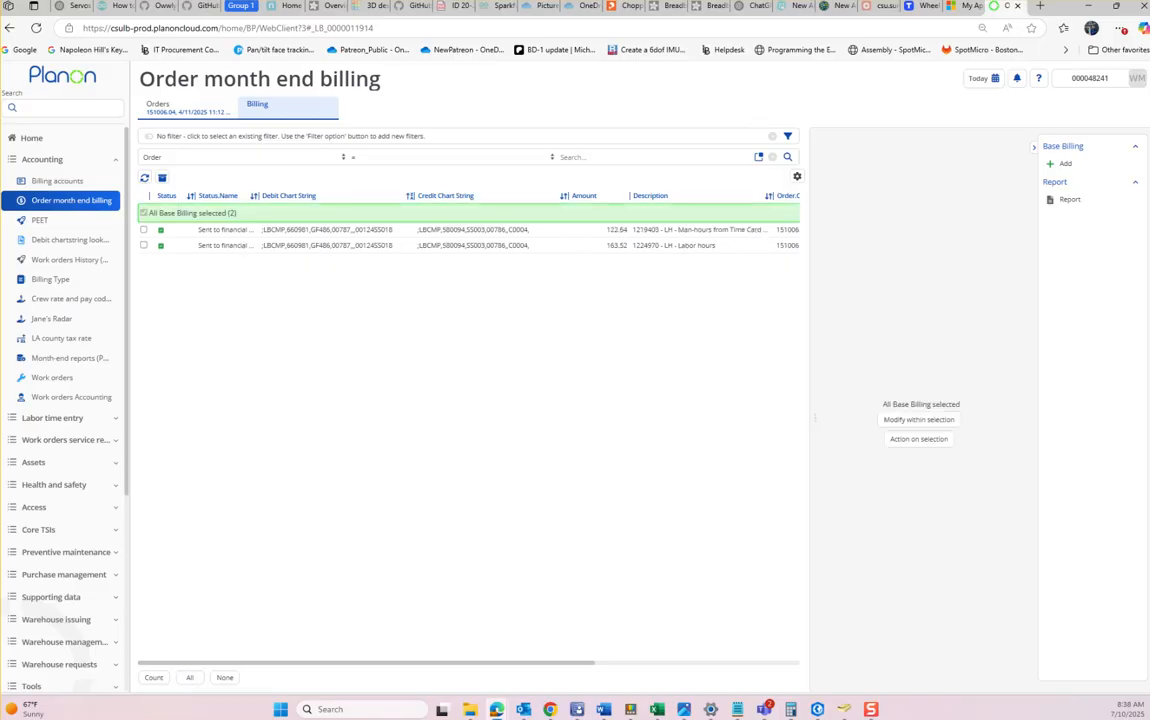
pyautogui.click(918, 438)
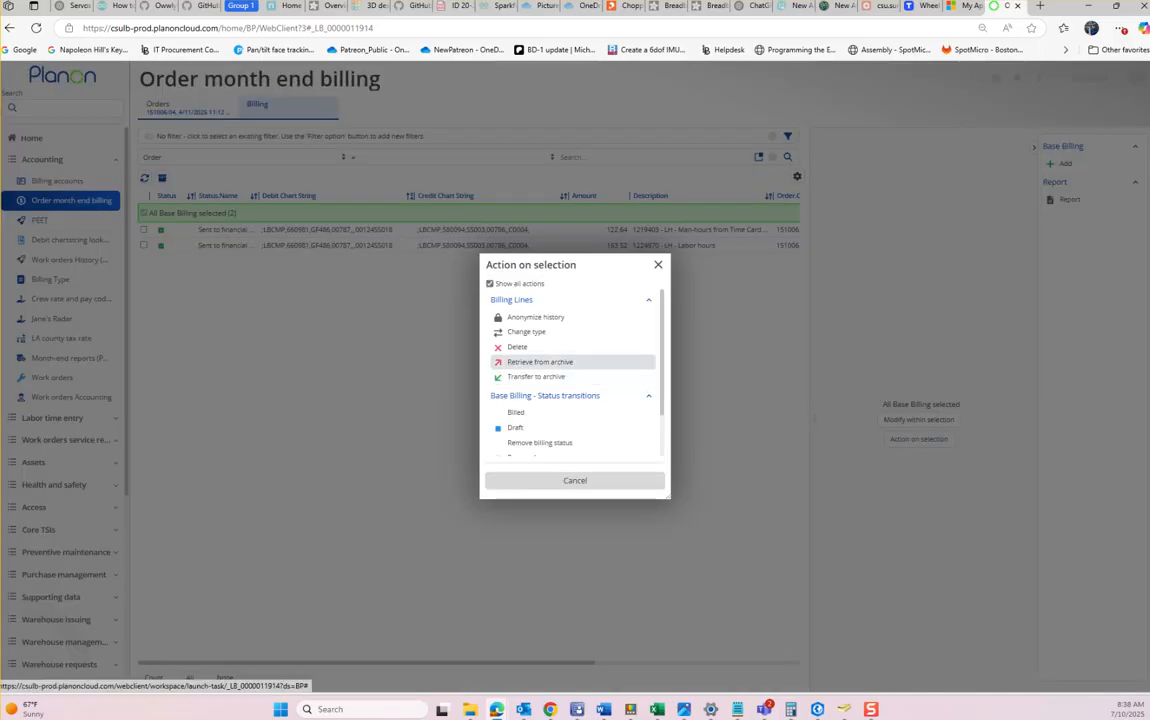
pyautogui.click(540, 361)
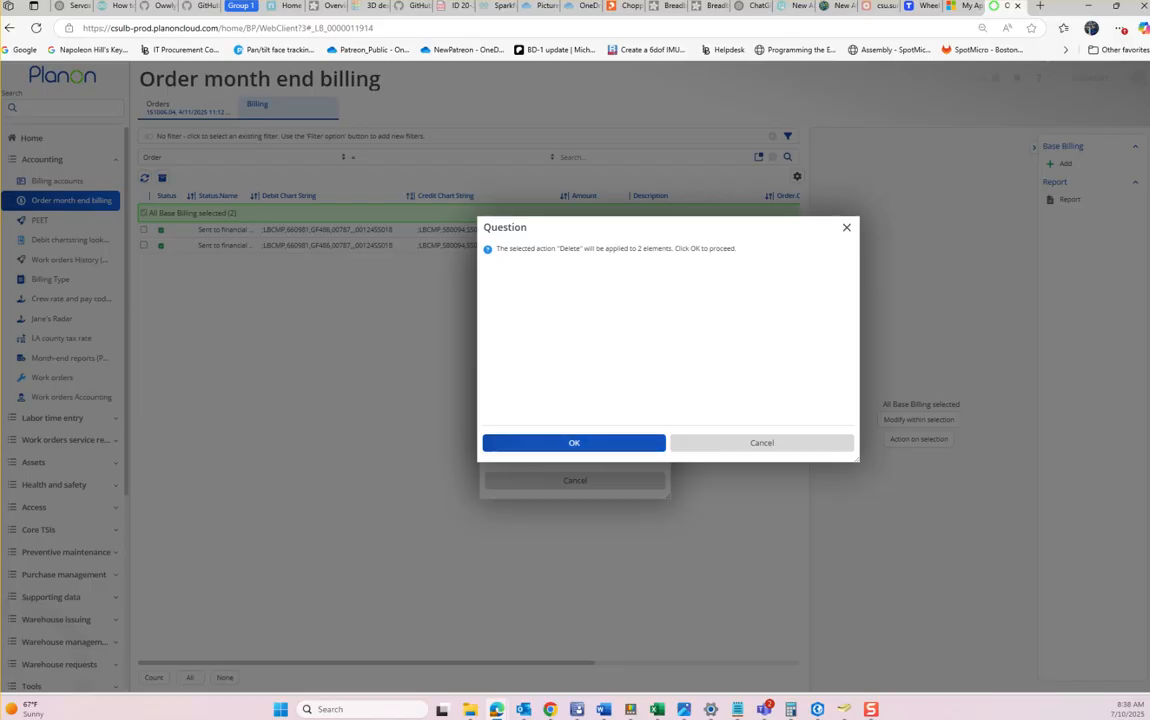
pyautogui.click(516, 398)
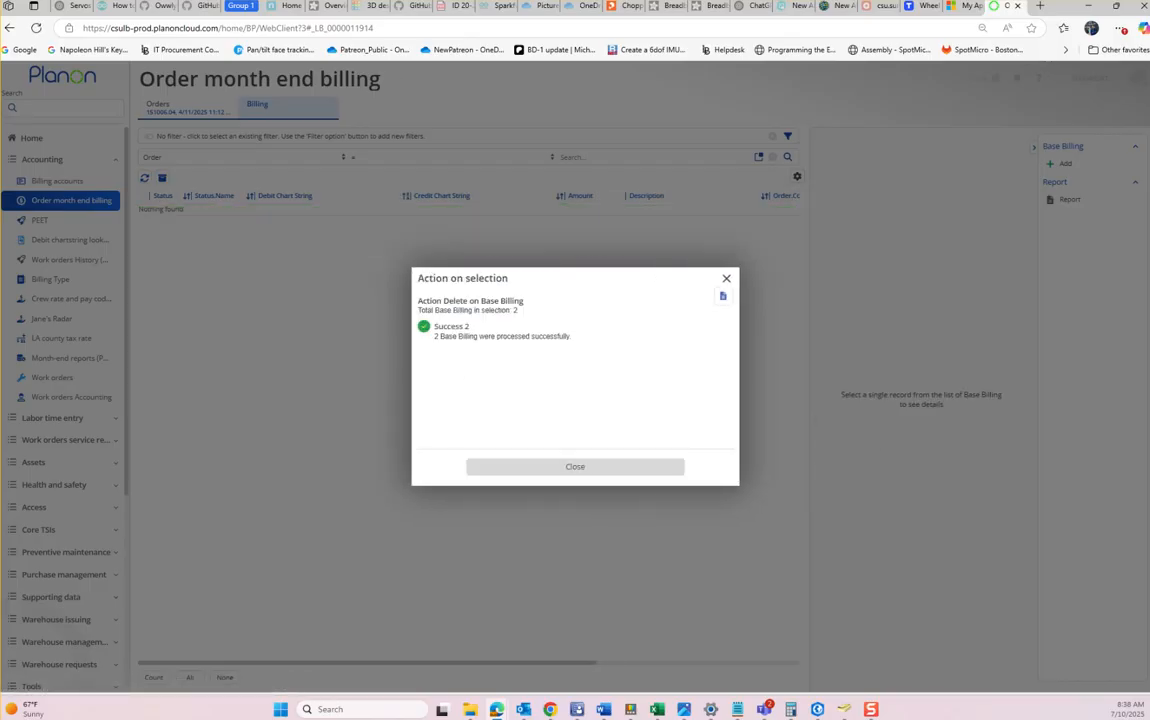
pyautogui.click(575, 467)
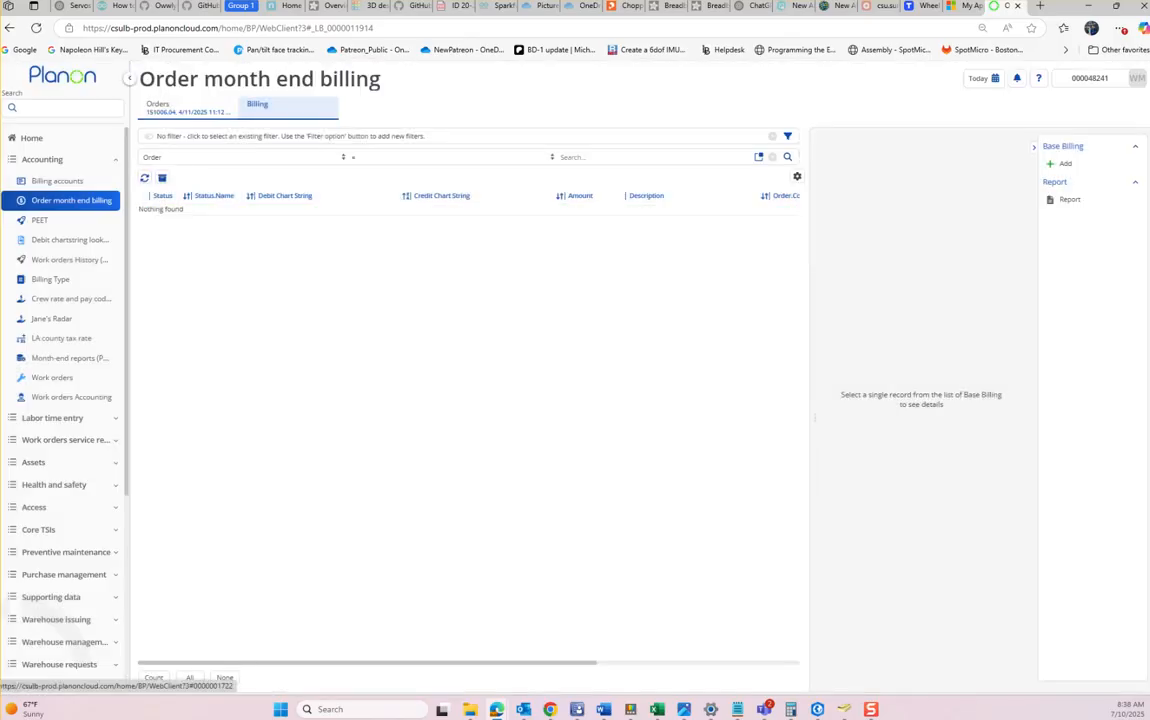
# Filter the orders in Work orders Accounting by the same work order code with suffix .05 and select the matching order
pyautogui.click(71, 397)
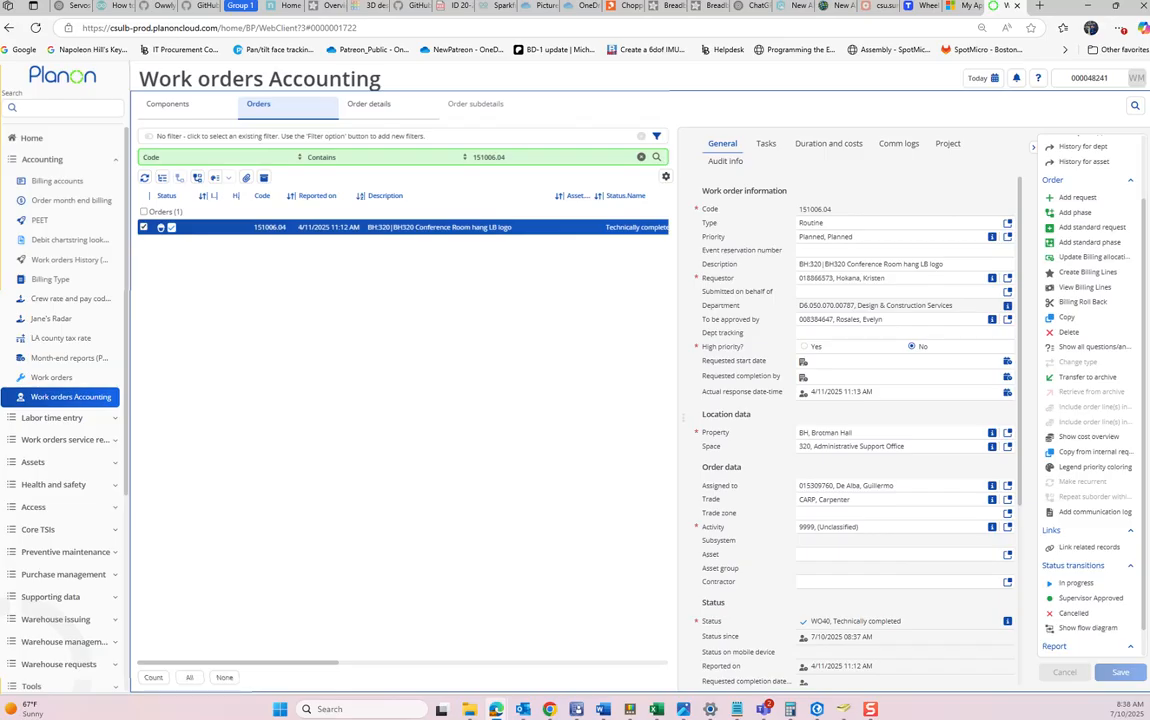
pyautogui.click(507, 157)
pyautogui.press('BackSpace')
pyautogui.write('5')
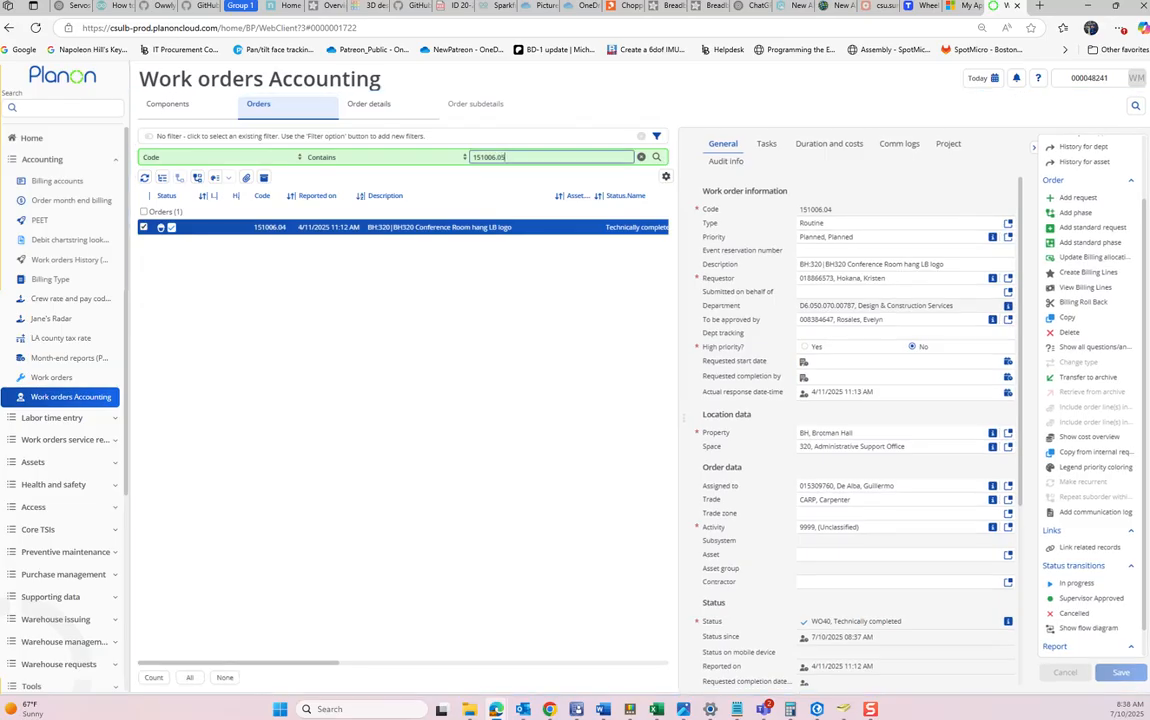
pyautogui.press('Return')
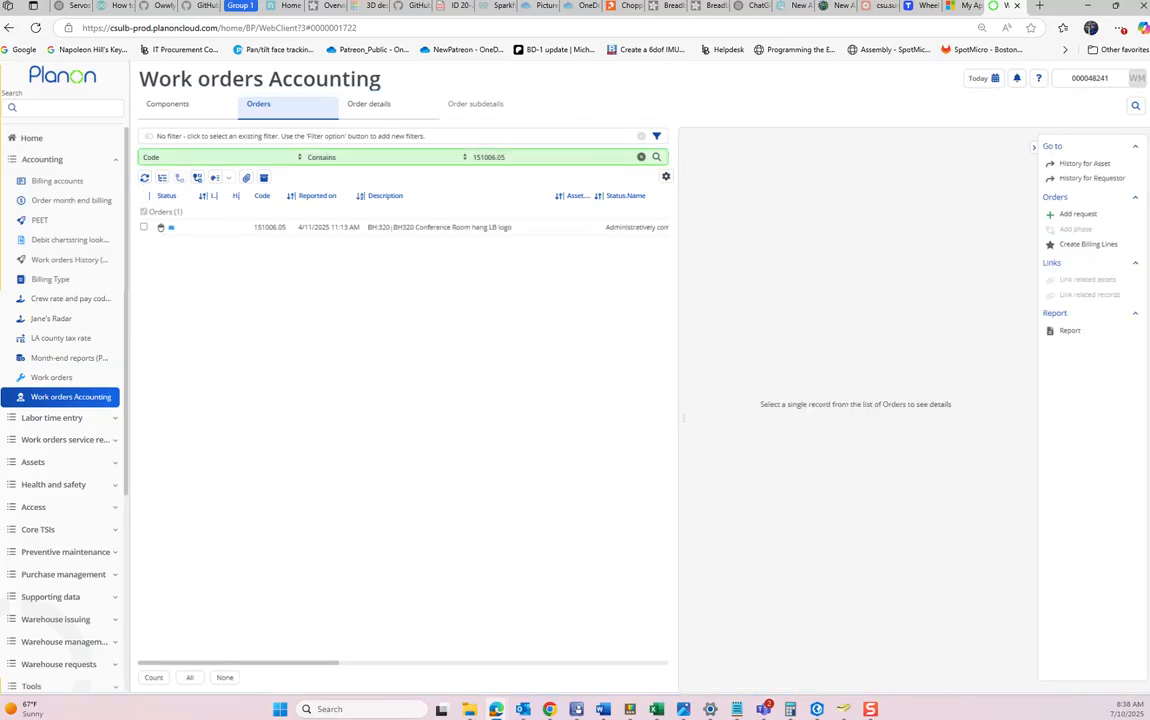
pyautogui.scroll(-2, 1094, 543)
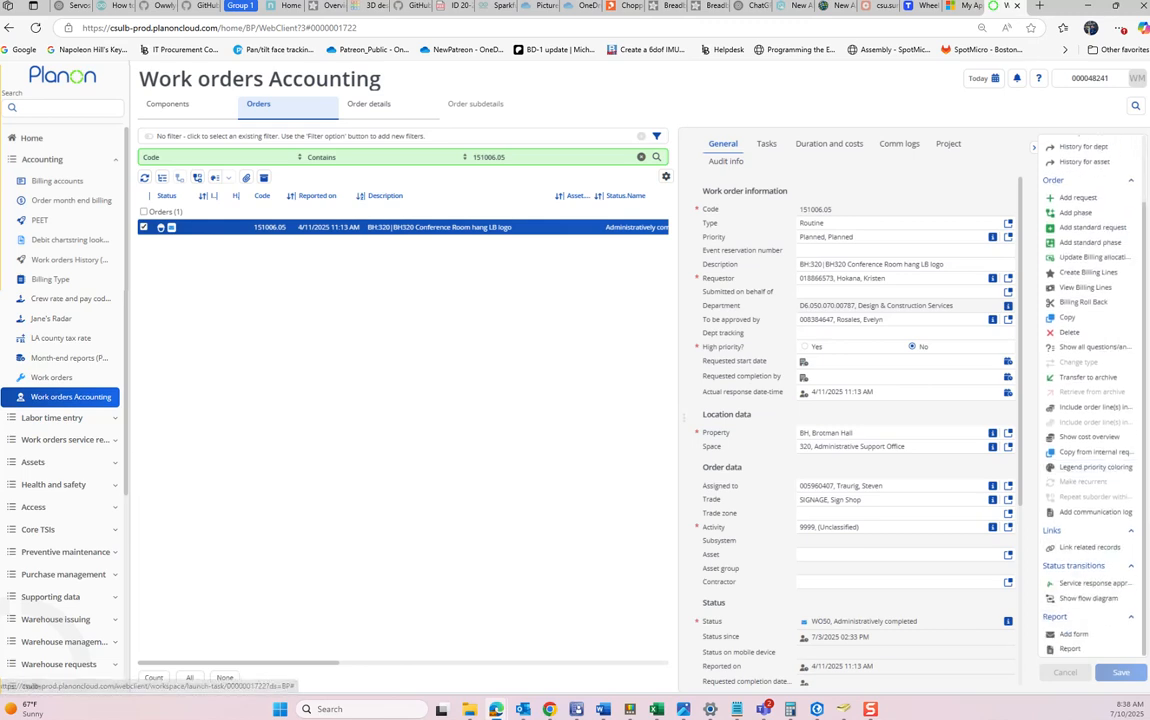
# Move the .05 work order's status back through Service response approved and Supervisor Approved to Technically completed
pyautogui.click(1095, 583)
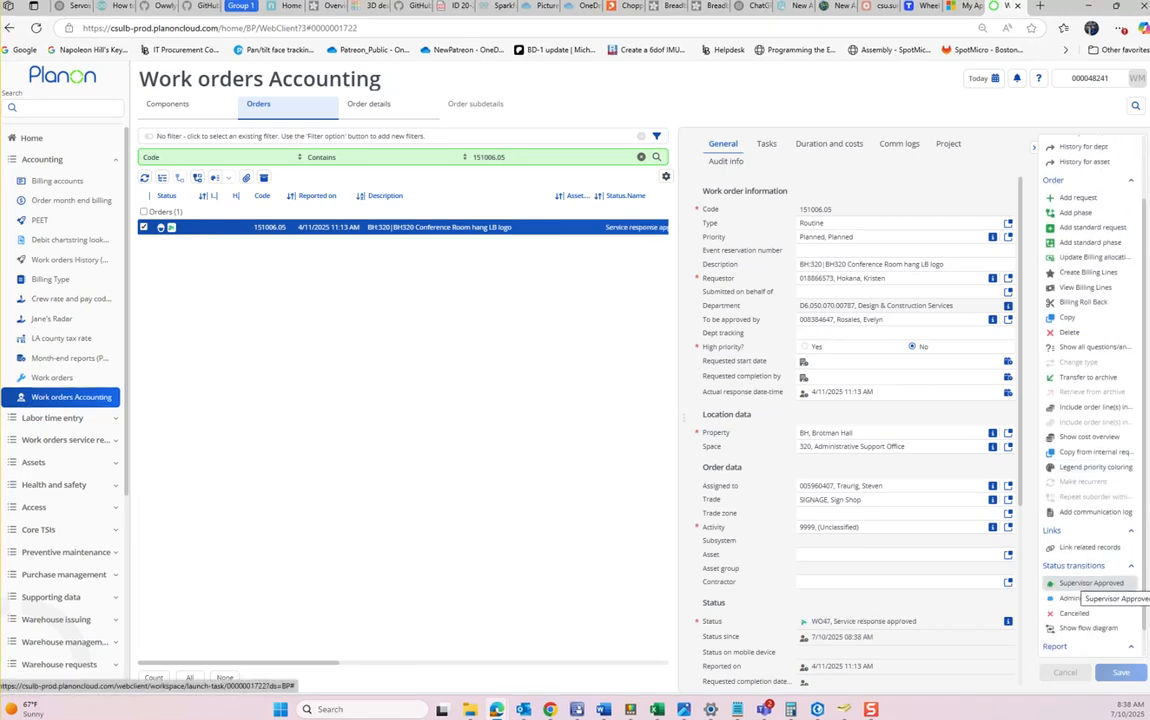
pyautogui.click(1085, 583)
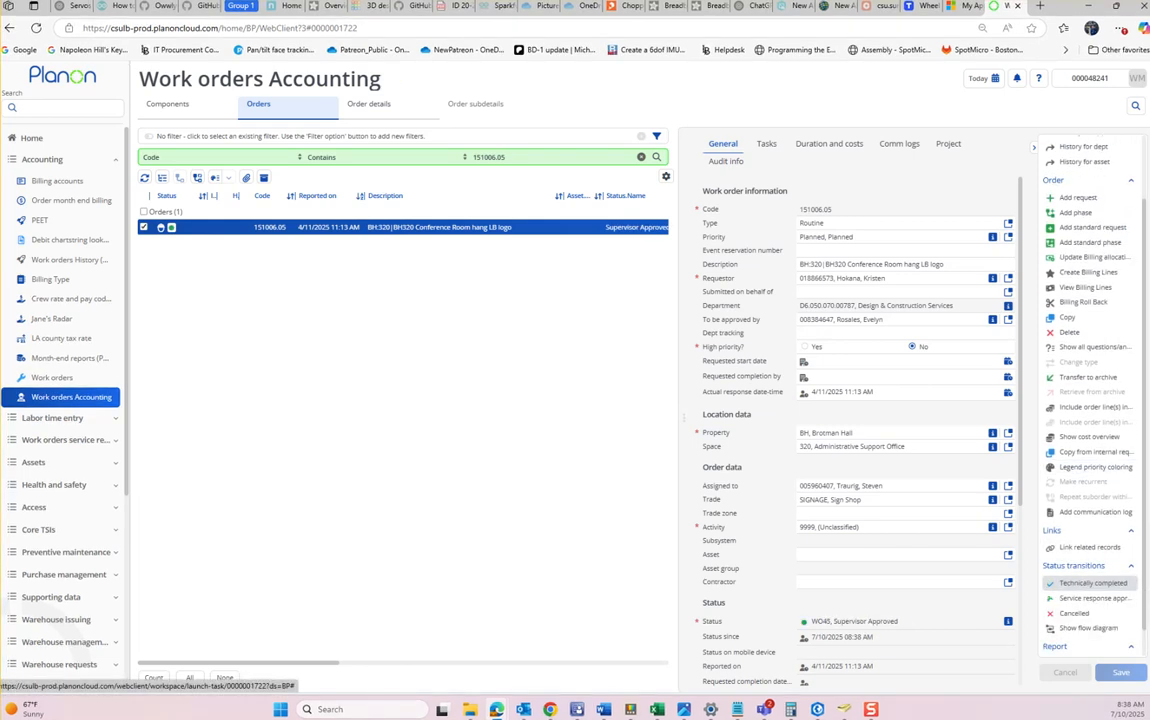
pyautogui.click(1093, 583)
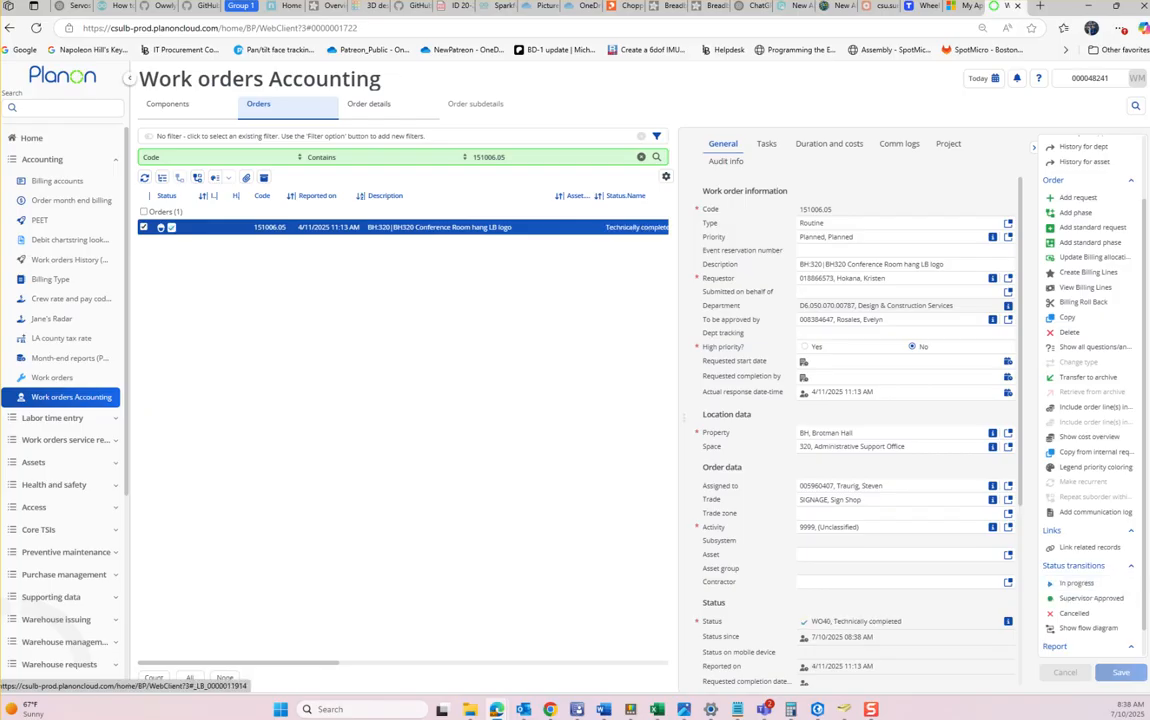
# Find the work order with suffix .05 in Order month end billing and show its billing lines
pyautogui.click(72, 199)
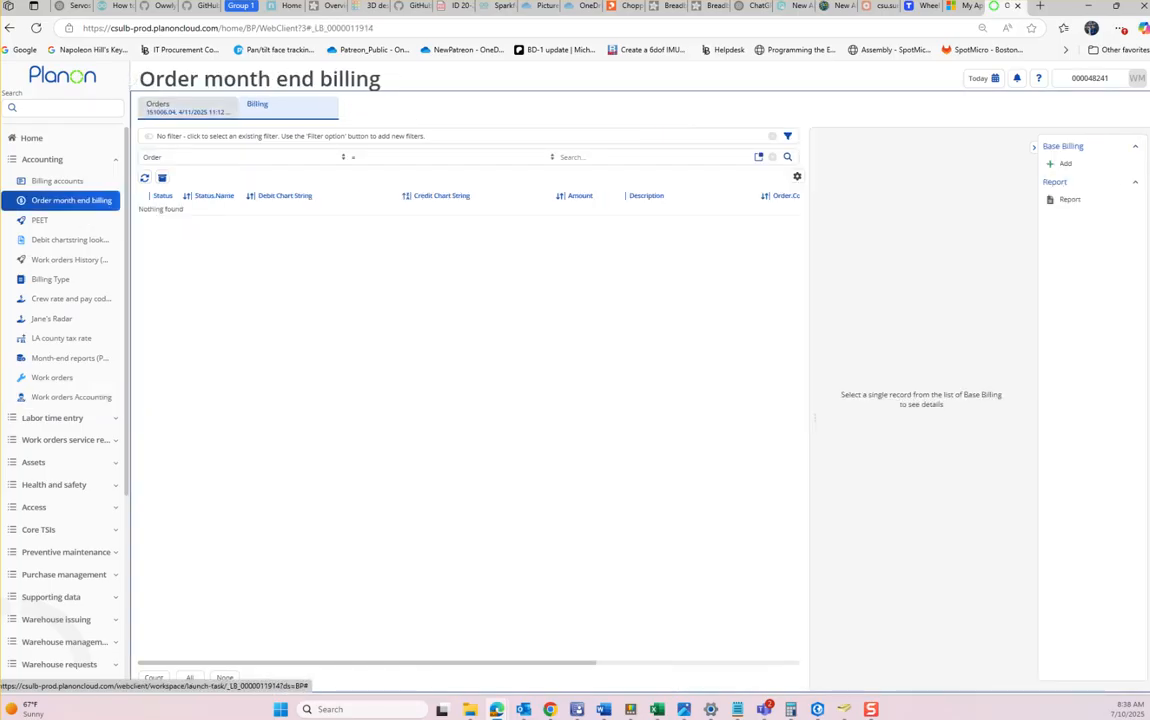
pyautogui.click(72, 200)
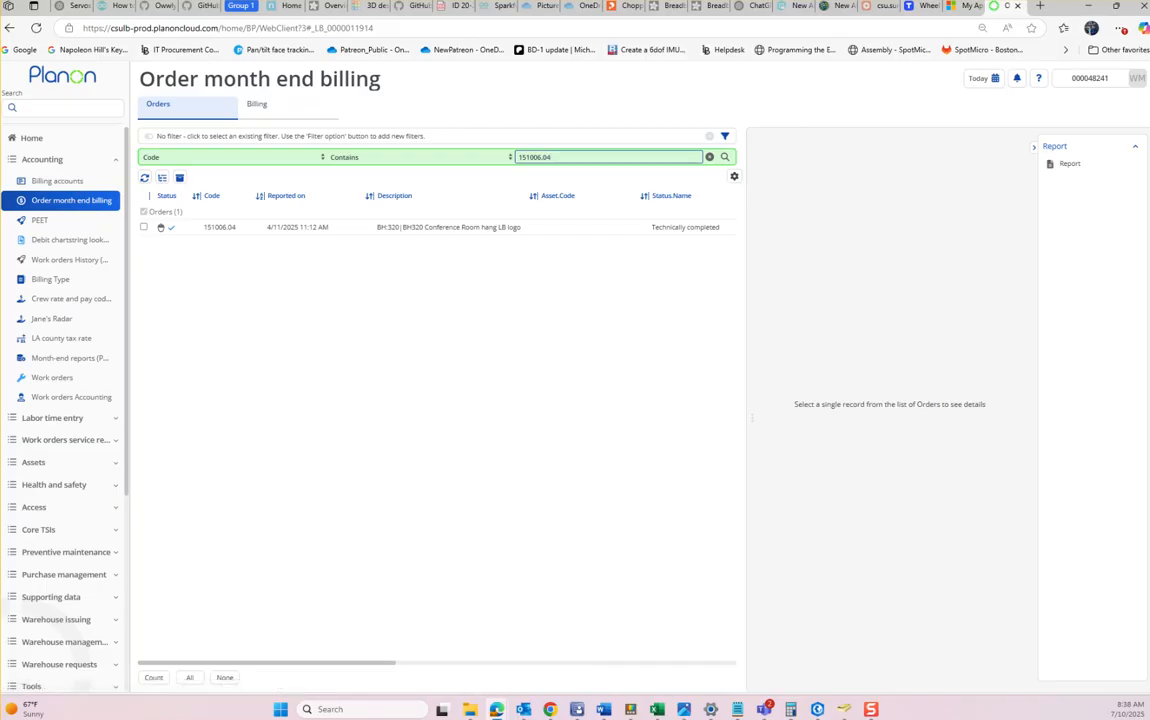
pyautogui.write('5')
pyautogui.click(258, 104)
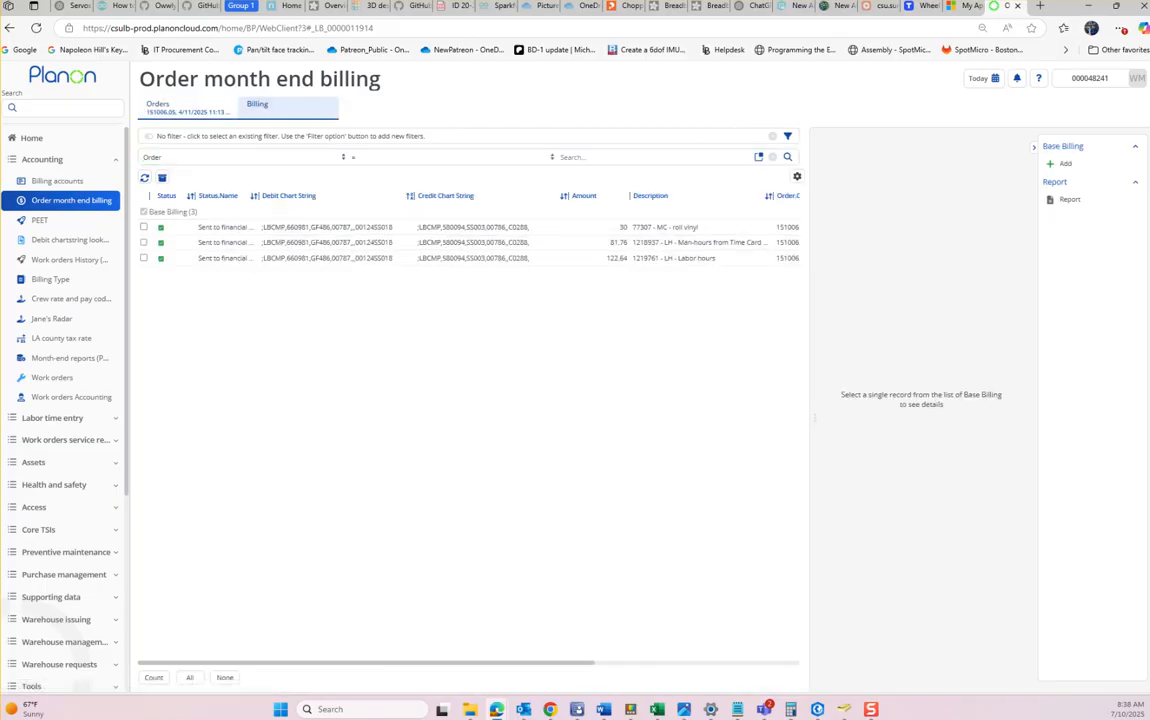
# Delete all billing lines of the .05 work order in one action, confirm the deletion and close the result message
pyautogui.click(190, 678)
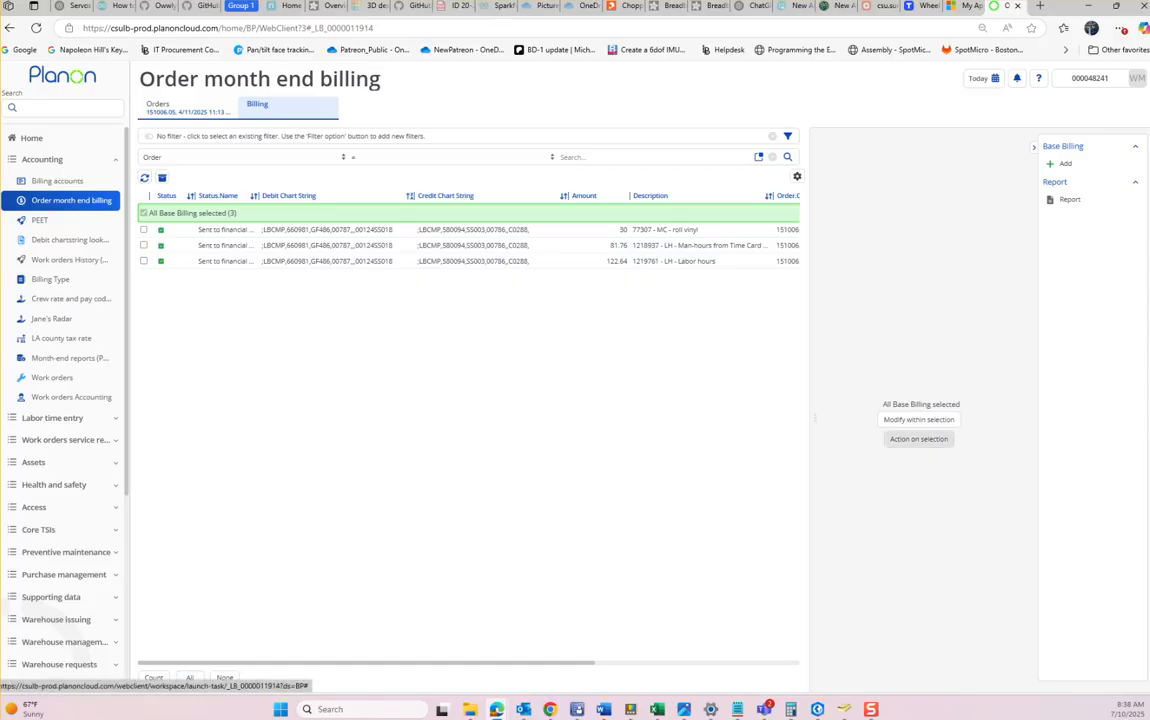
pyautogui.click(918, 438)
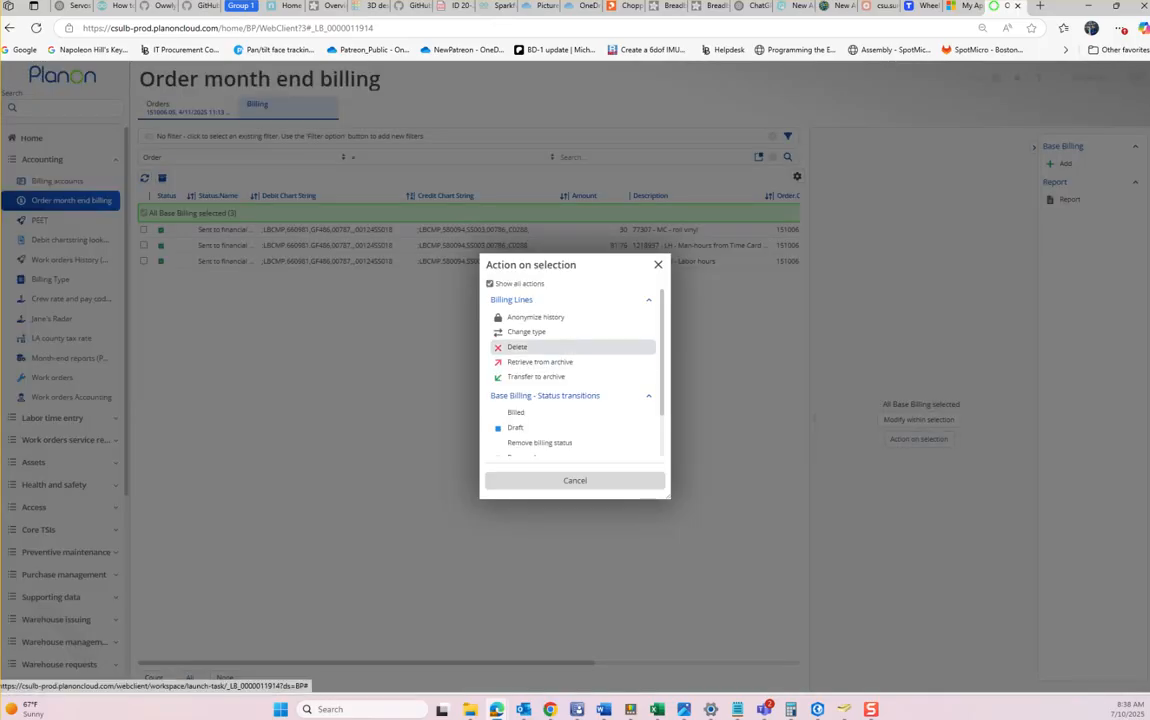
pyautogui.click(517, 346)
pyautogui.click(572, 442)
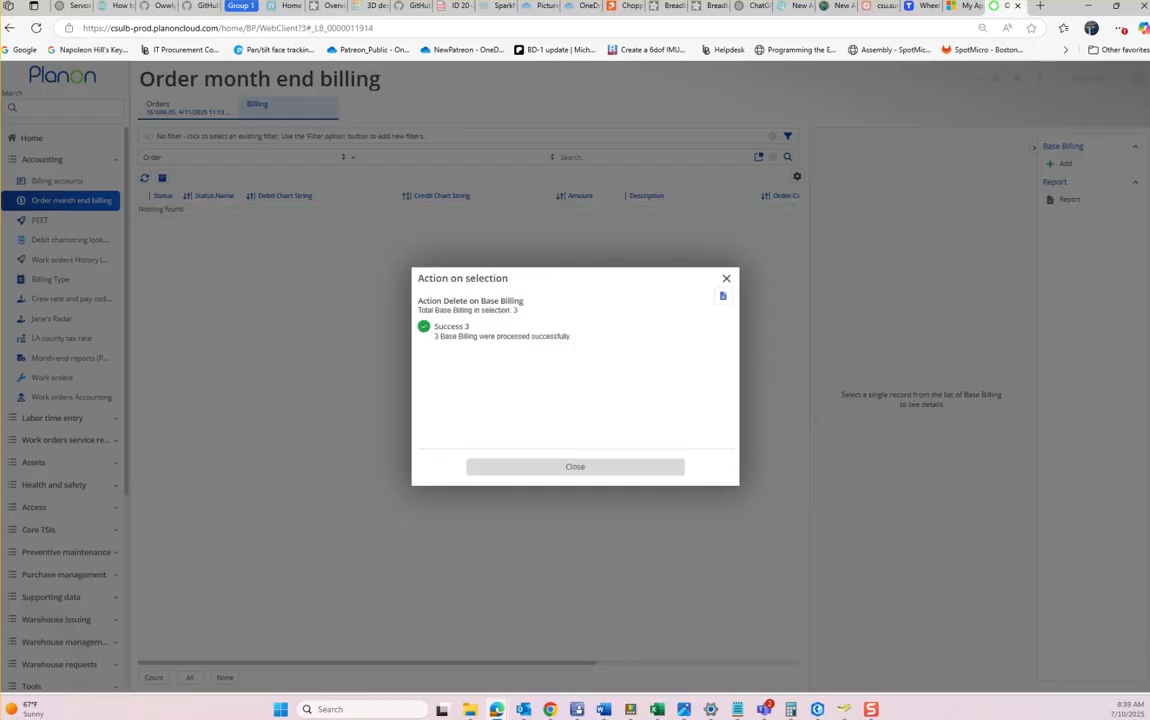
pyautogui.click(575, 467)
# Switch to the Excel billing workbook and enter x in column L for both "Do not process" rows of project 00124SS018
pyautogui.click(657, 709)
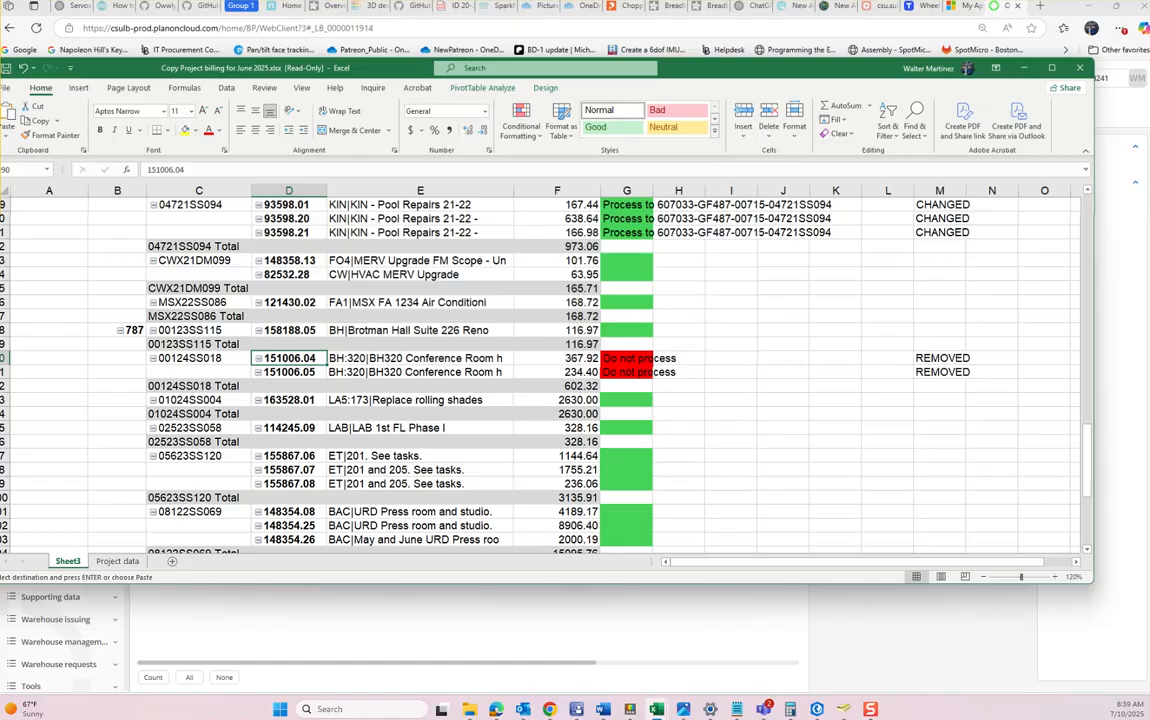
pyautogui.press('Right')
pyautogui.press('Right')
pyautogui.press('Right')
pyautogui.scroll(-3, 540, 370)
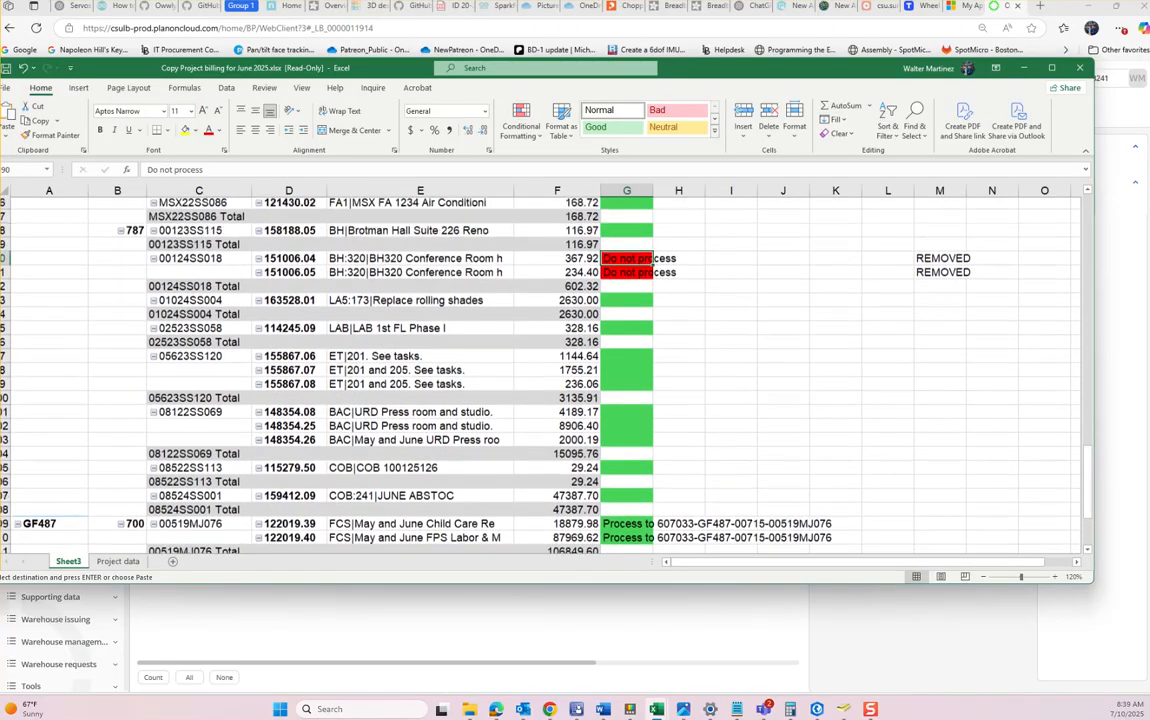
pyautogui.scroll(3, 540, 370)
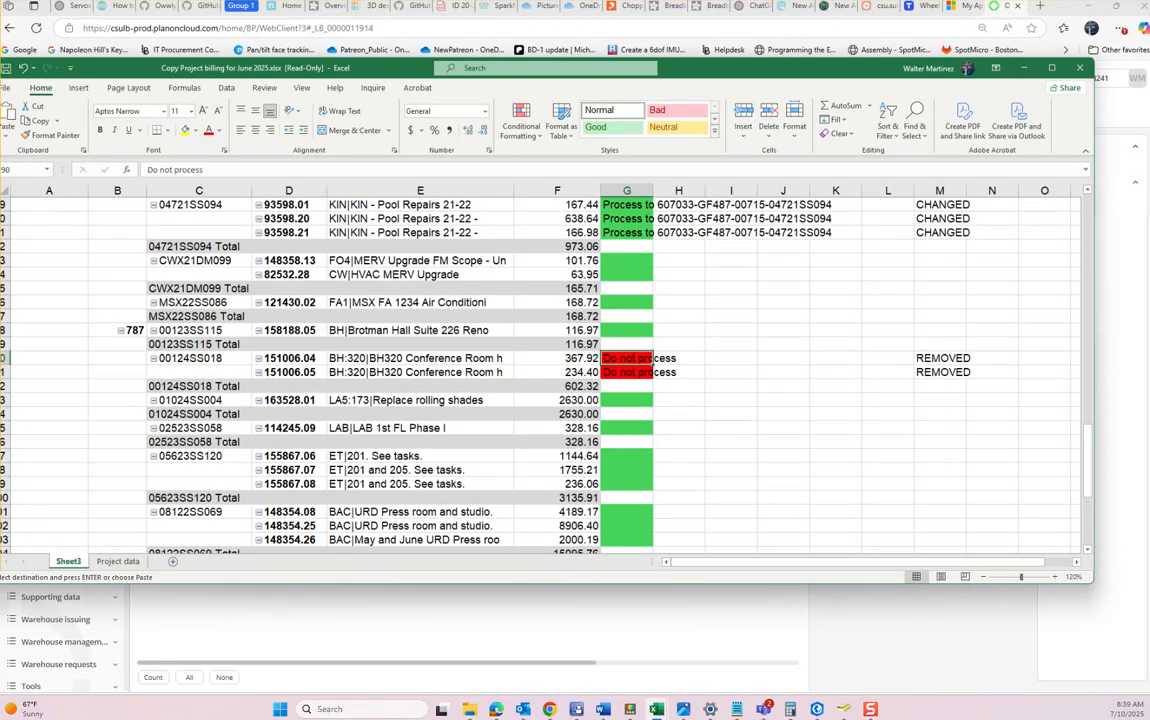
pyautogui.scroll(5, 540, 370)
pyautogui.scroll(-4, 540, 370)
pyautogui.click(888, 400)
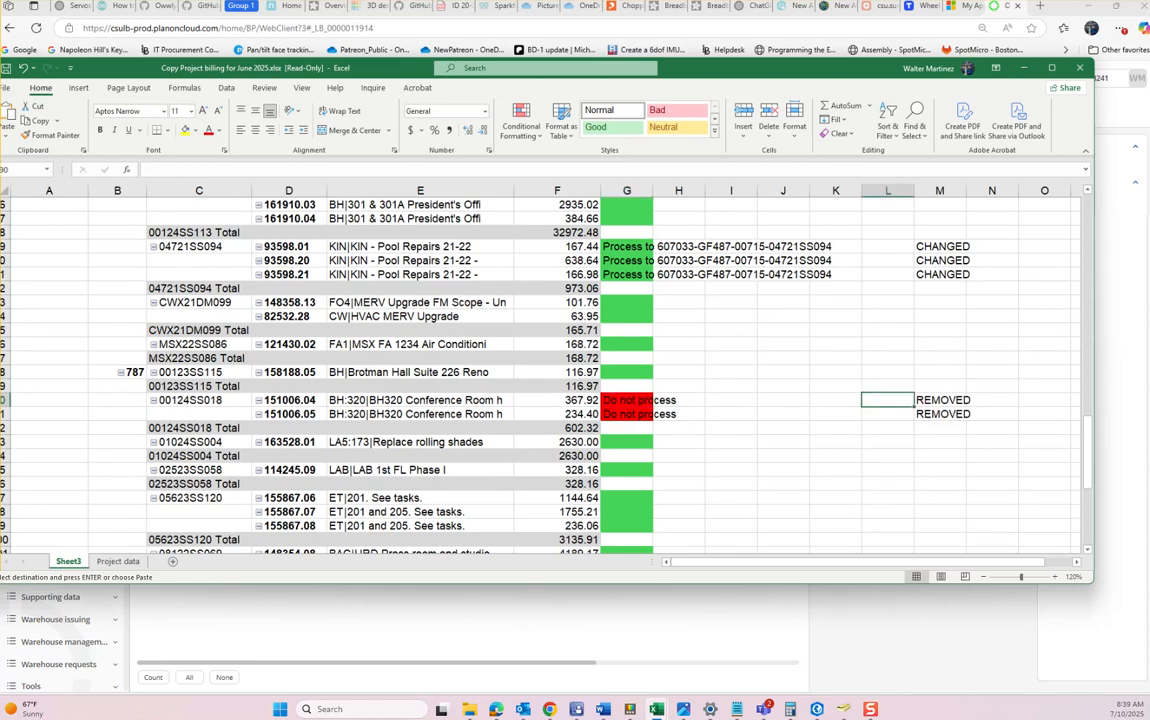
pyautogui.write('x')
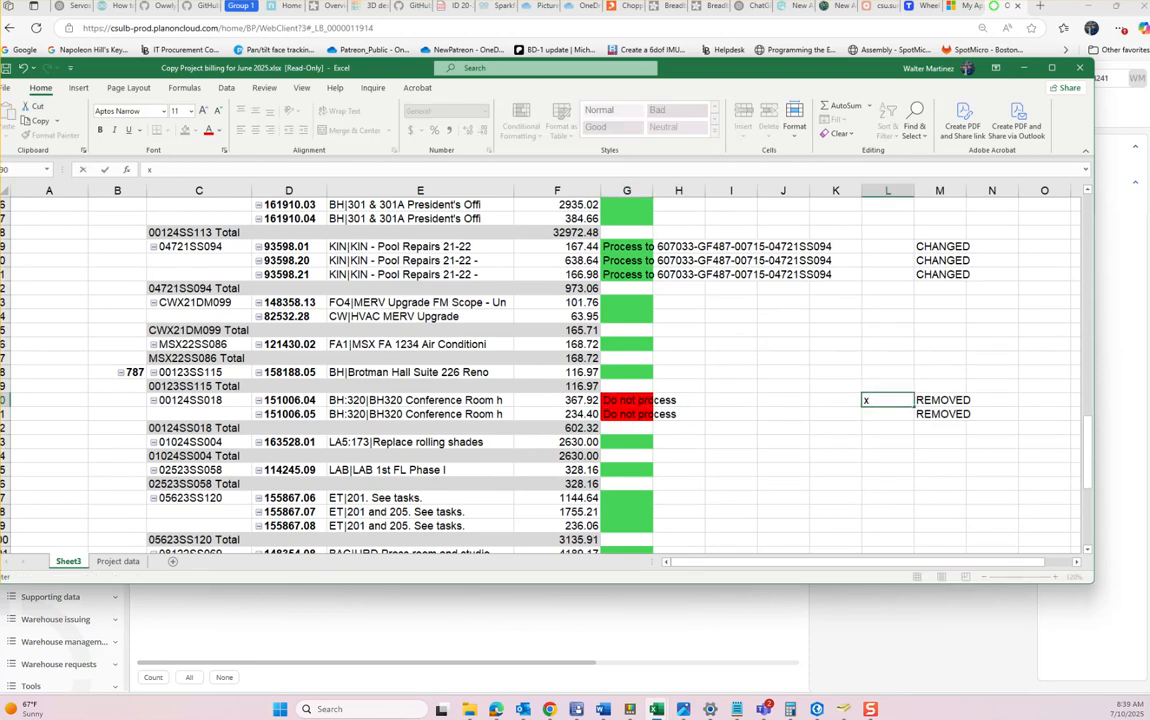
pyautogui.press('Return')
pyautogui.write('x')
pyautogui.press('Return')
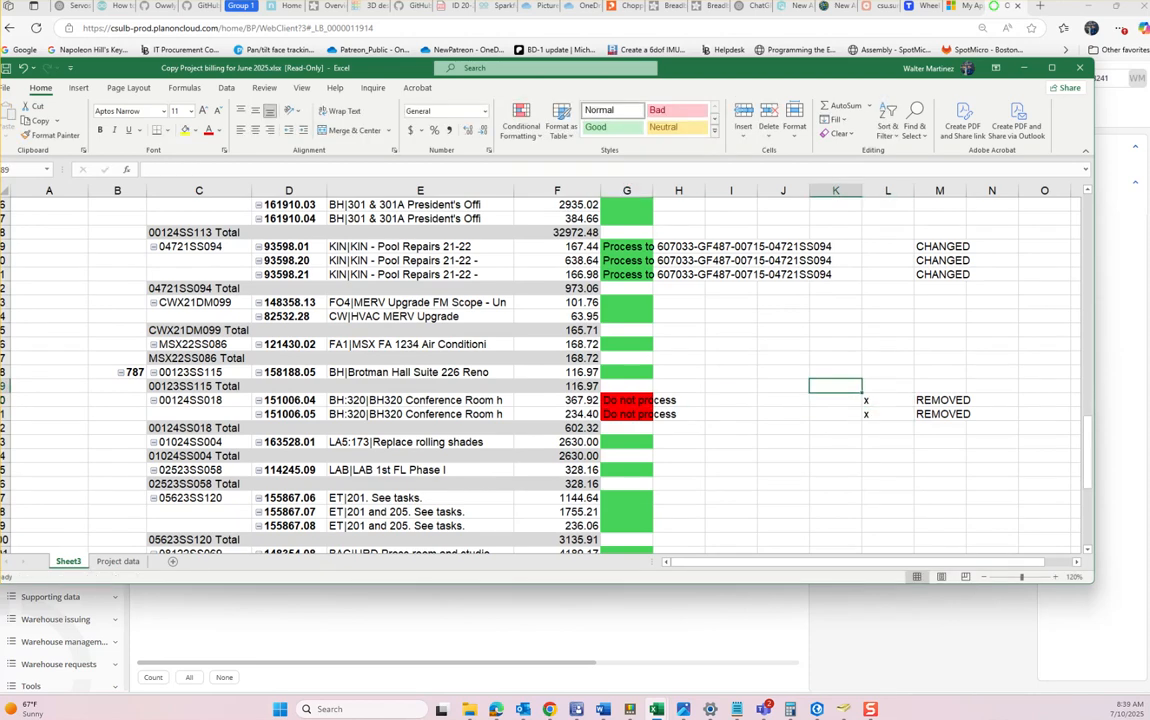
# Look through the billing sheet for remaining flagged rows and examine the "Process to" chart strings of the first marked work orders
pyautogui.scroll(15, 540, 370)
pyautogui.scroll(-15, 540, 370)
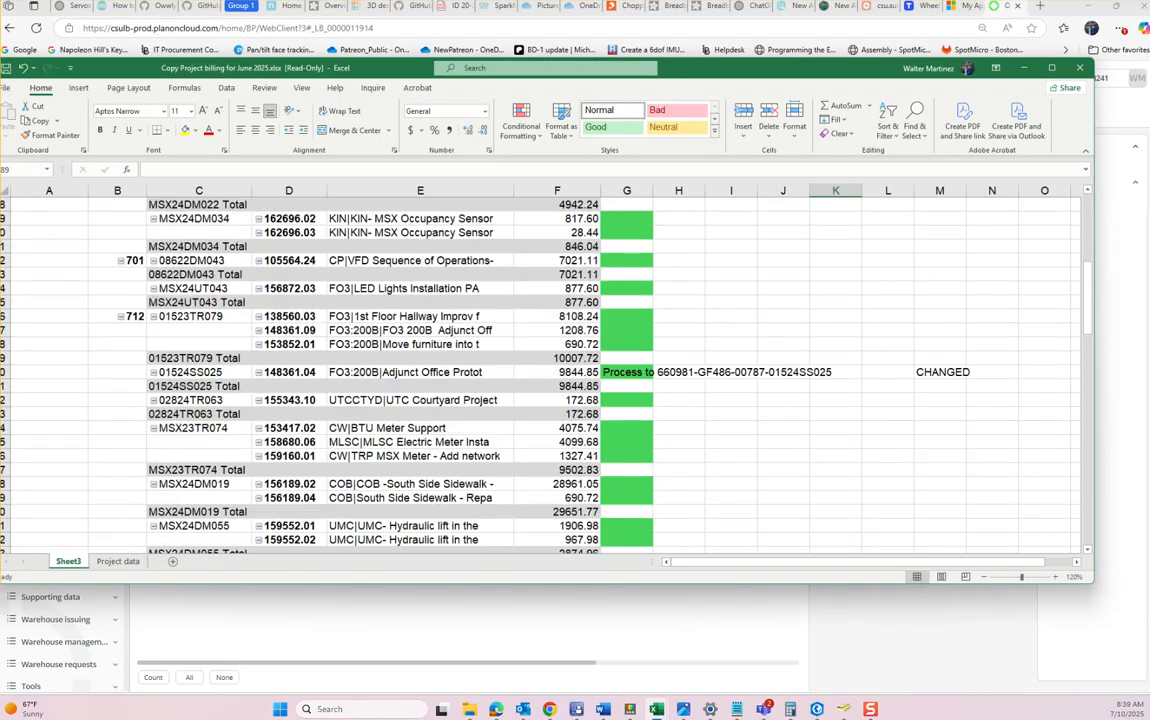
pyautogui.scroll(-9, 540, 370)
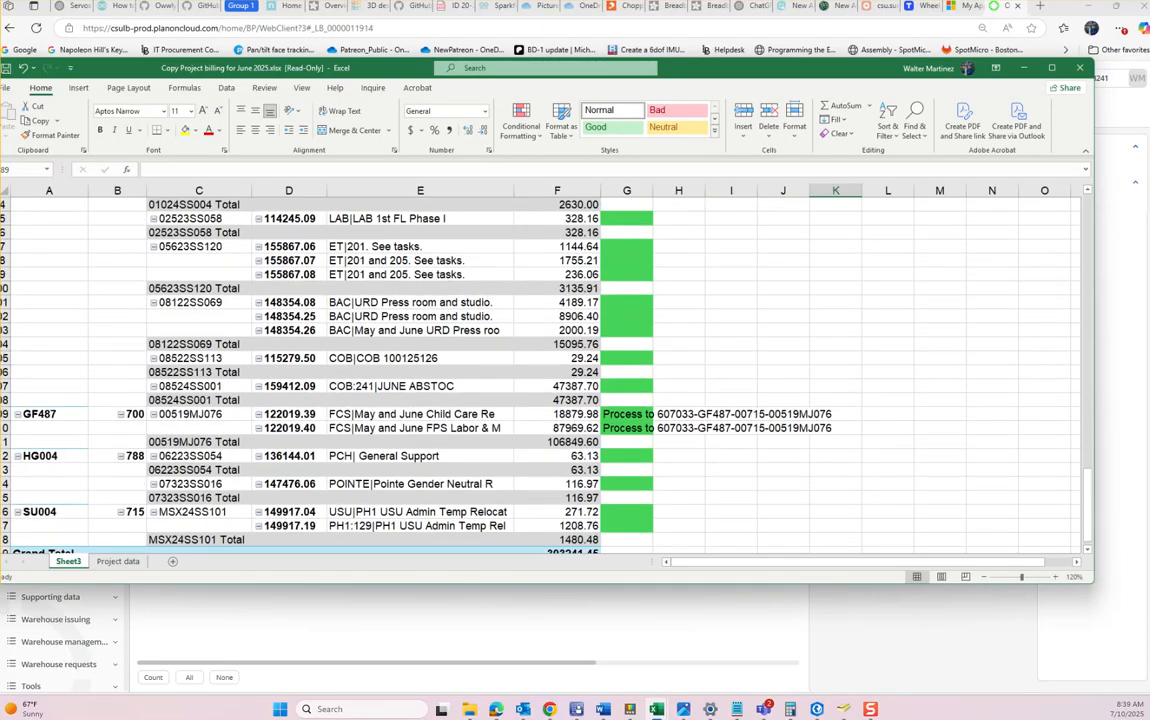
pyautogui.scroll(10, 540, 370)
pyautogui.scroll(15, 540, 370)
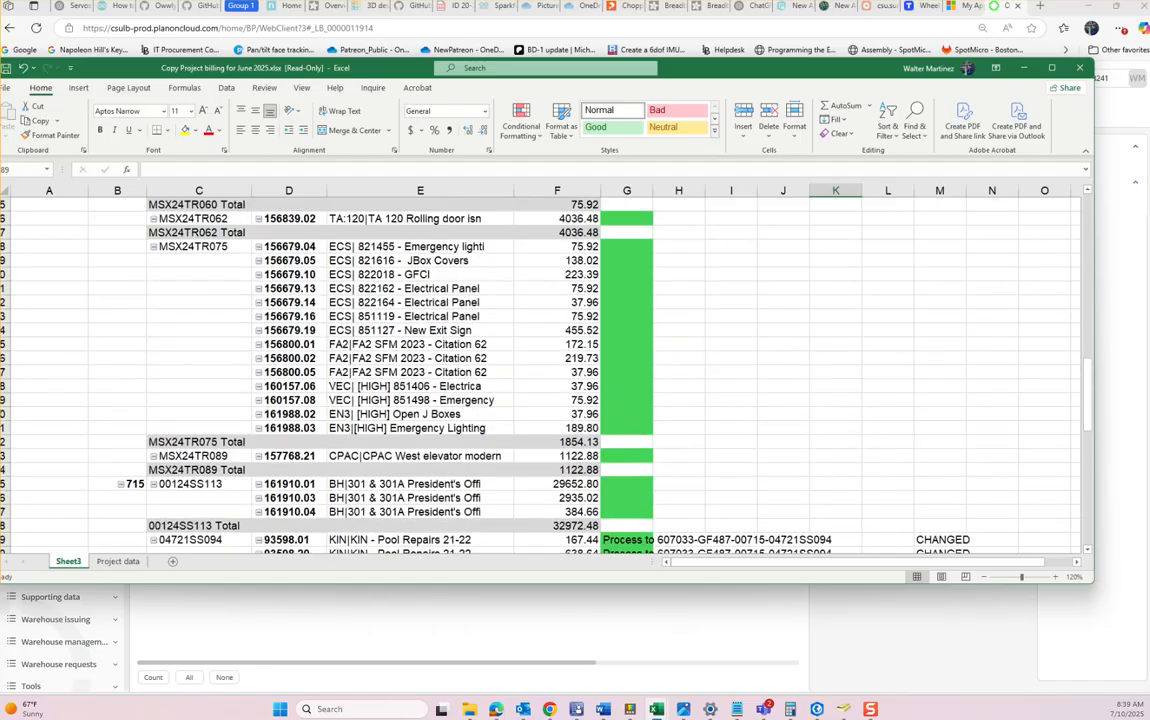
pyautogui.scroll(1, 540, 370)
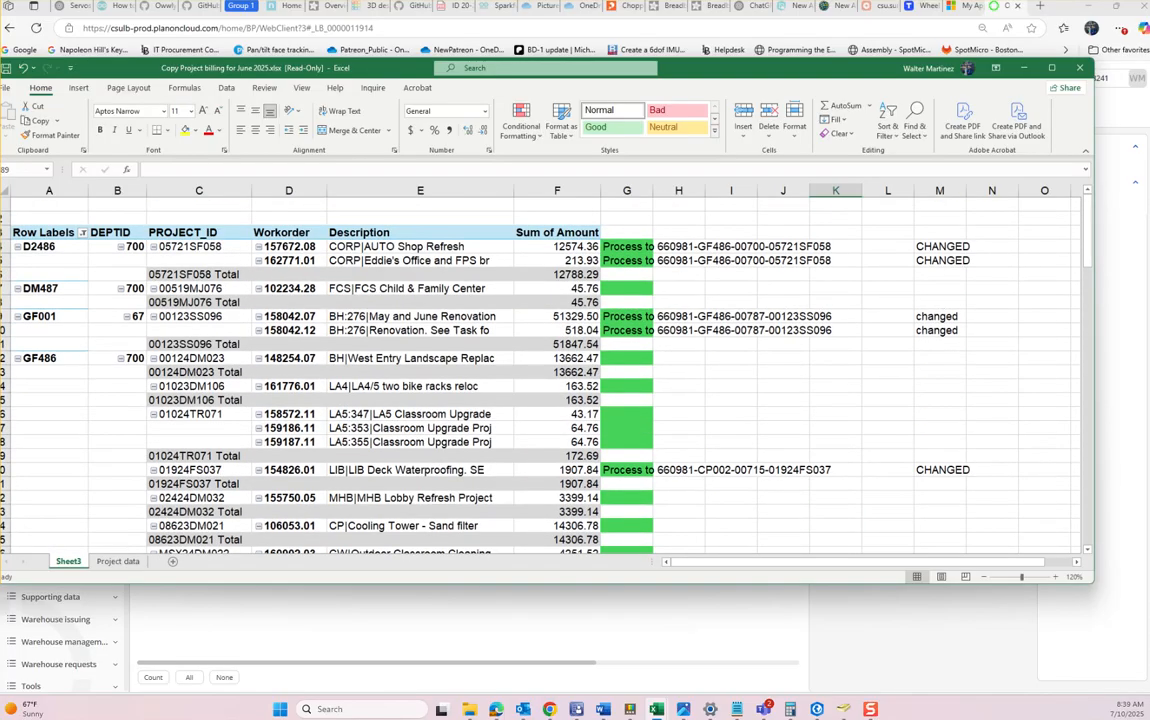
pyautogui.click(679, 247)
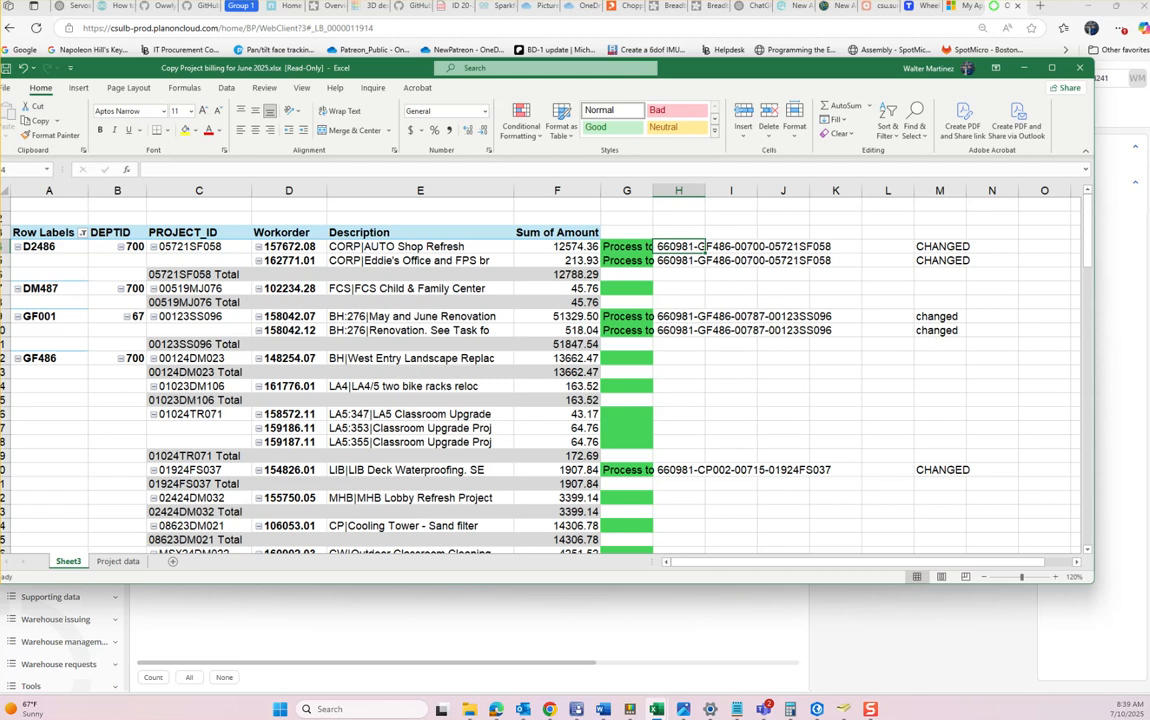
pyautogui.click(679, 261)
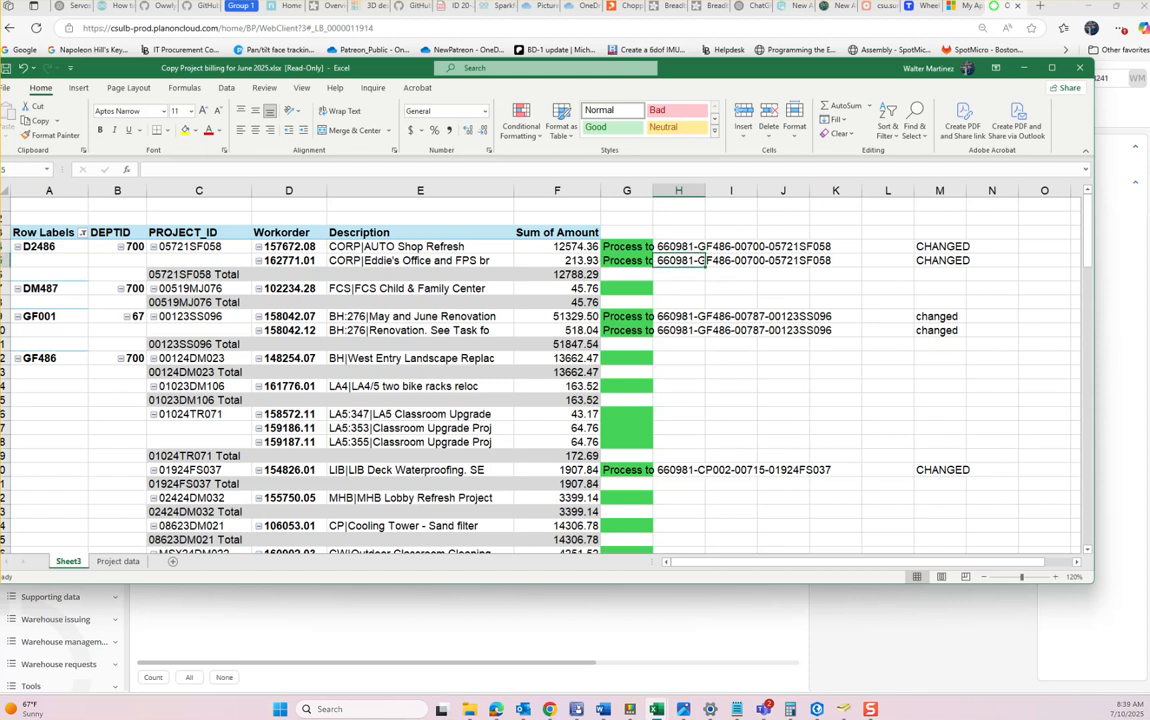
pyautogui.click(679, 317)
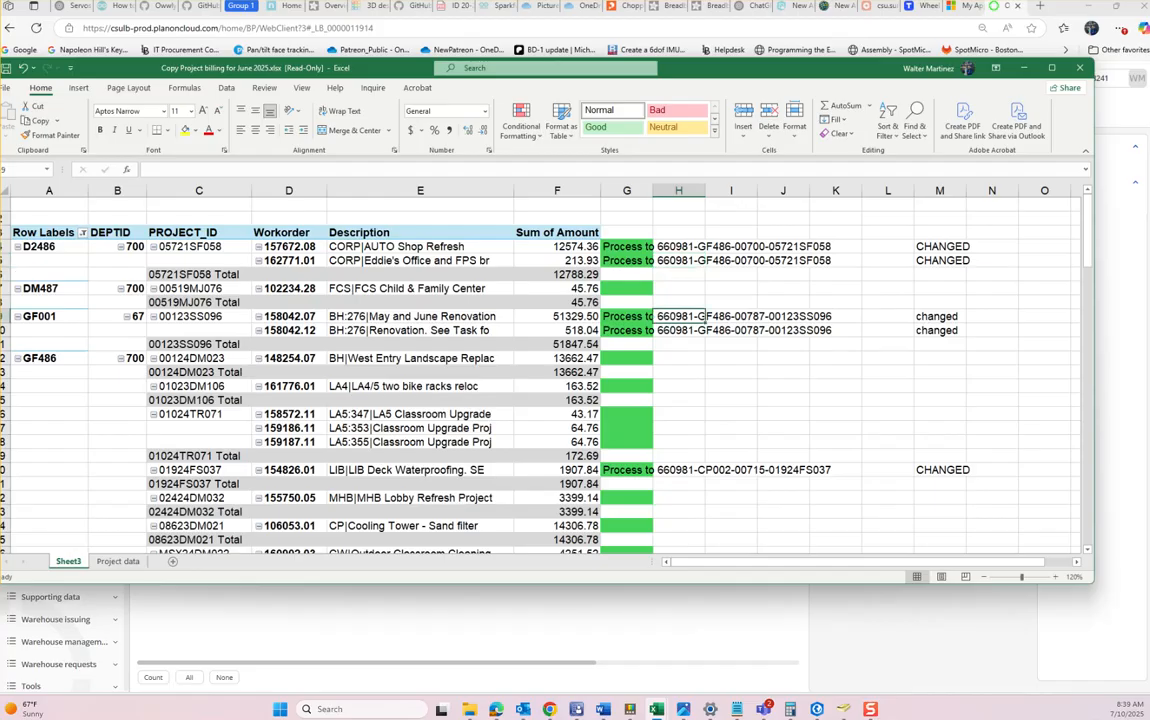
pyautogui.click(731, 470)
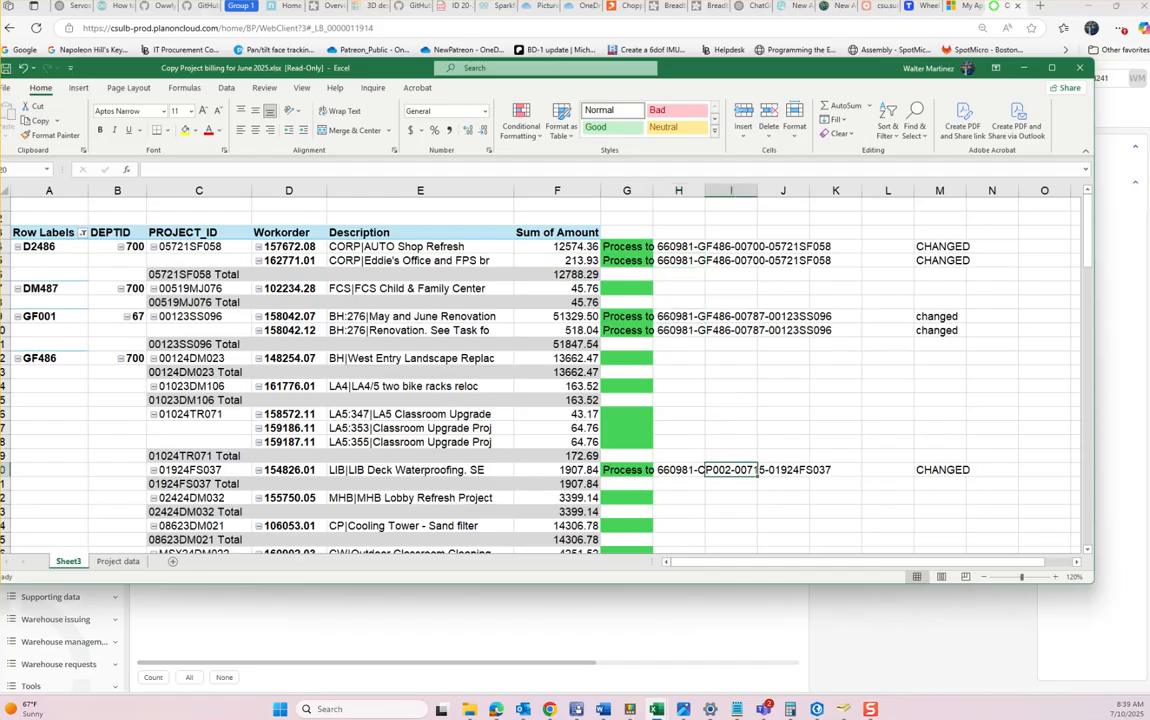
pyautogui.click(680, 261)
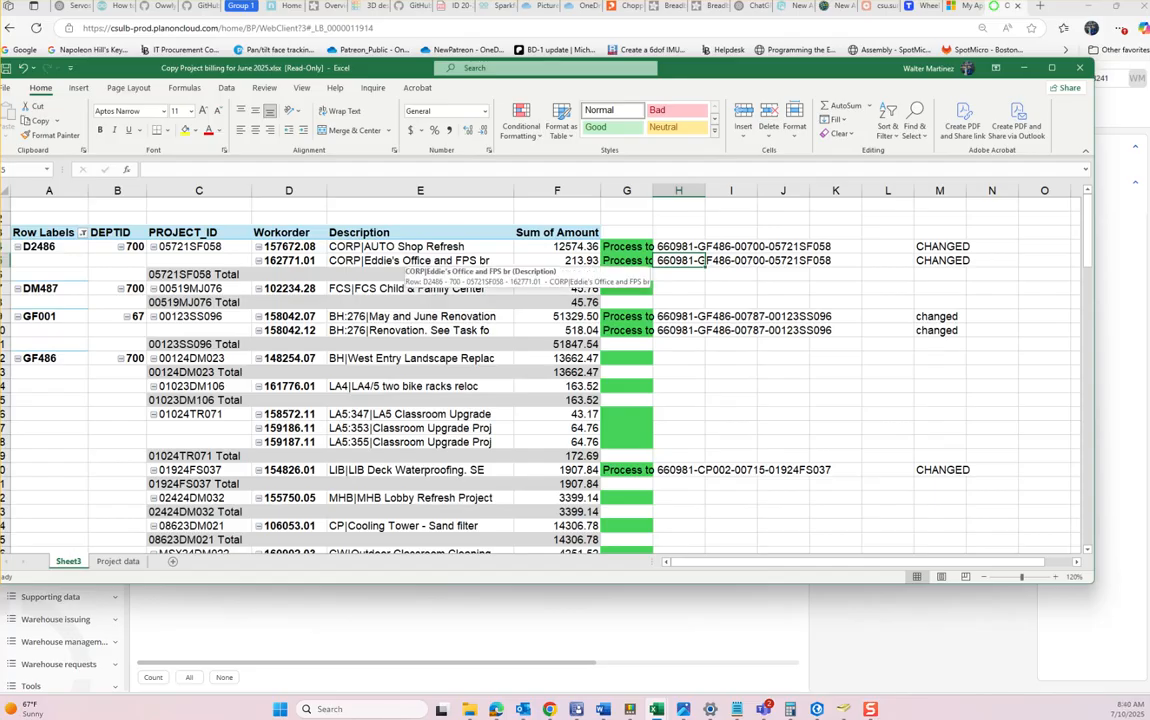
# Copy the work order code of the "CORP|AUTO Shop Refresh" row
pyautogui.rightClick(298, 247)
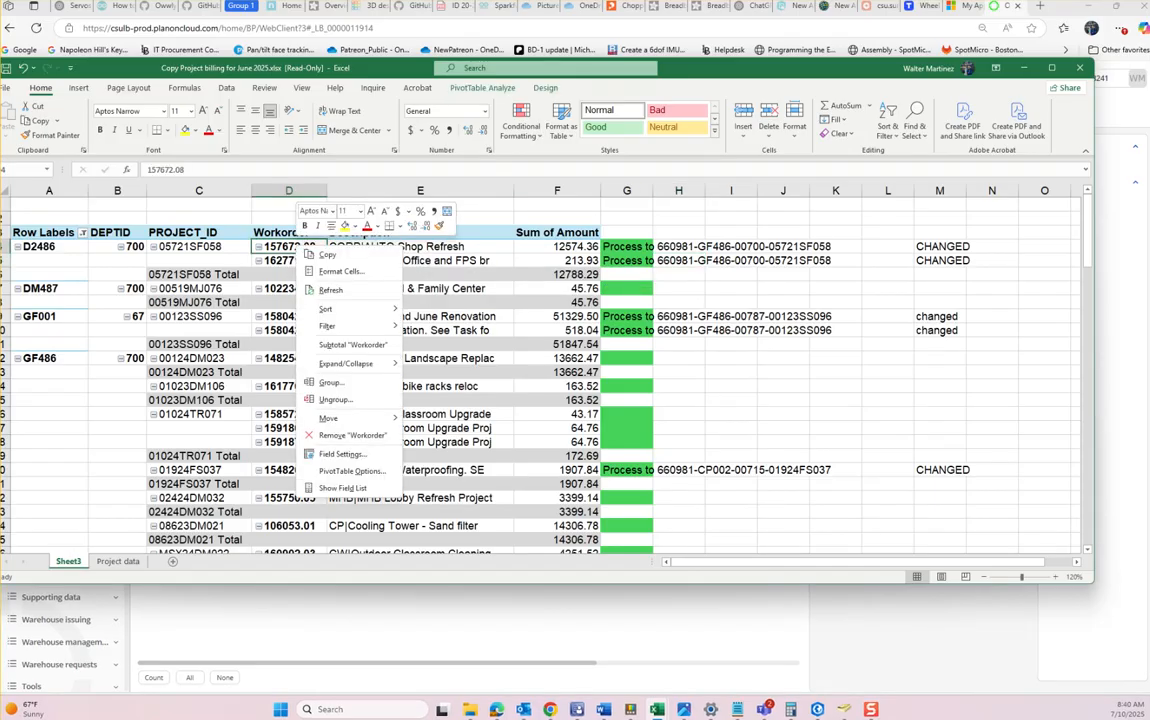
pyautogui.click(328, 255)
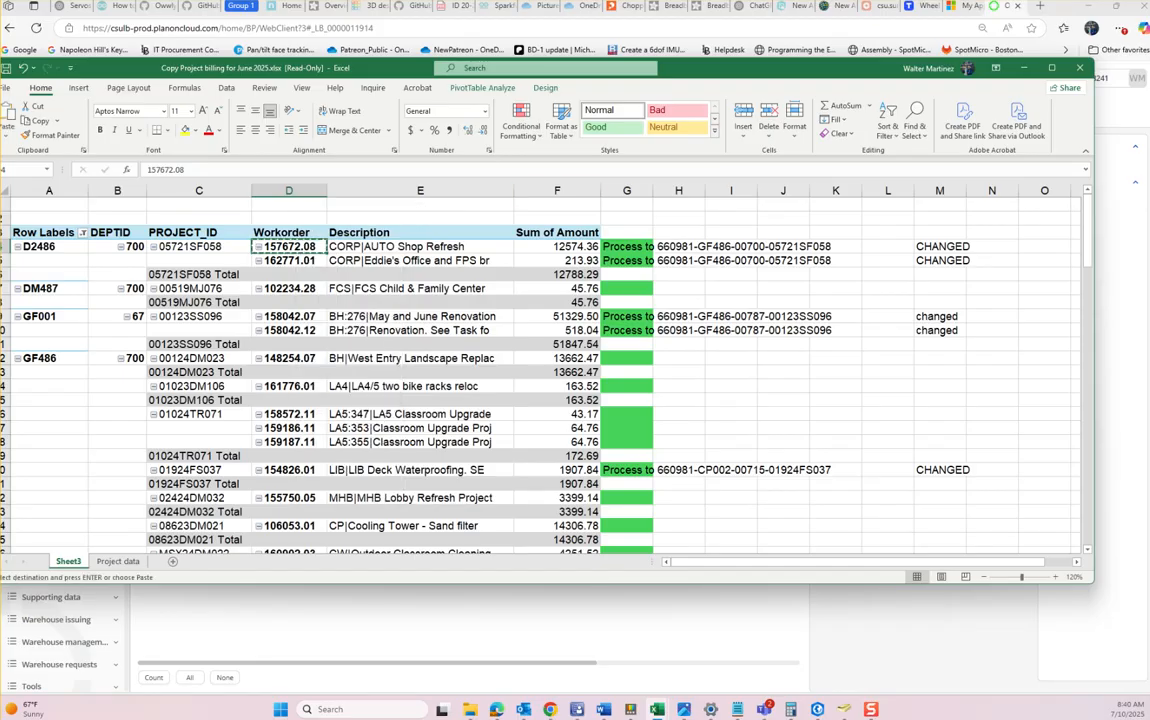
# Switch to Planon and find the "CORP|AUTO Shop Refresh" order in Work orders Accounting by its copied work order code
pyautogui.hotkey('alt', 'Tab')
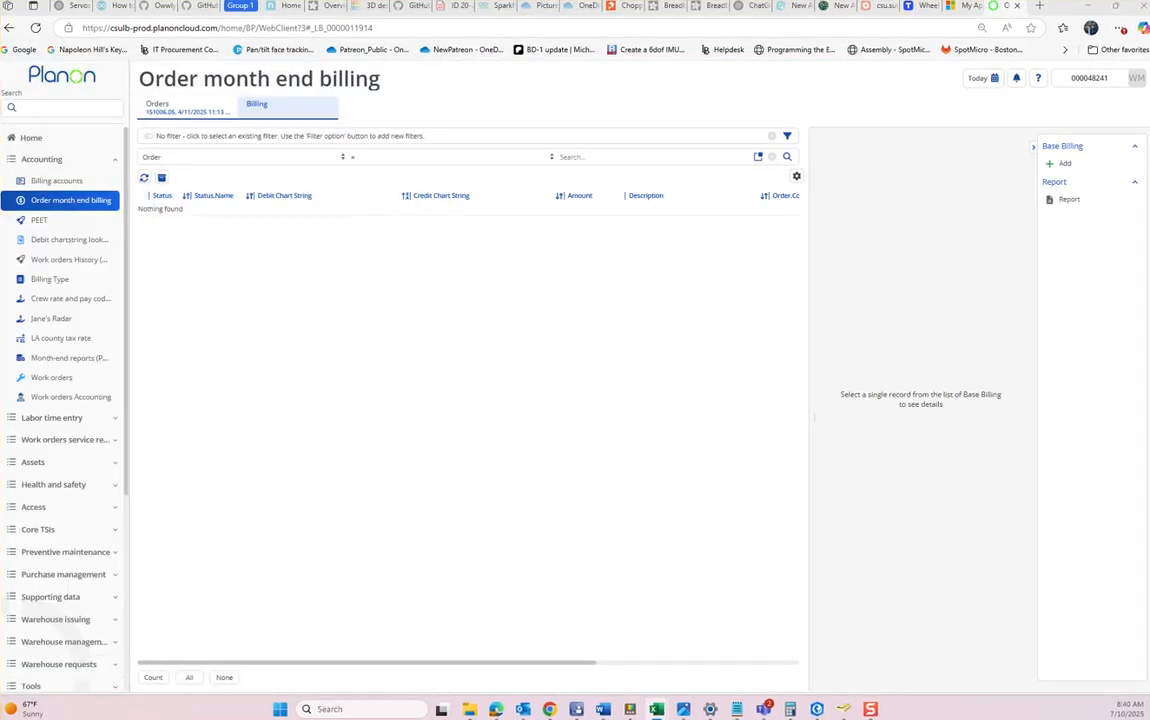
pyautogui.click(71, 397)
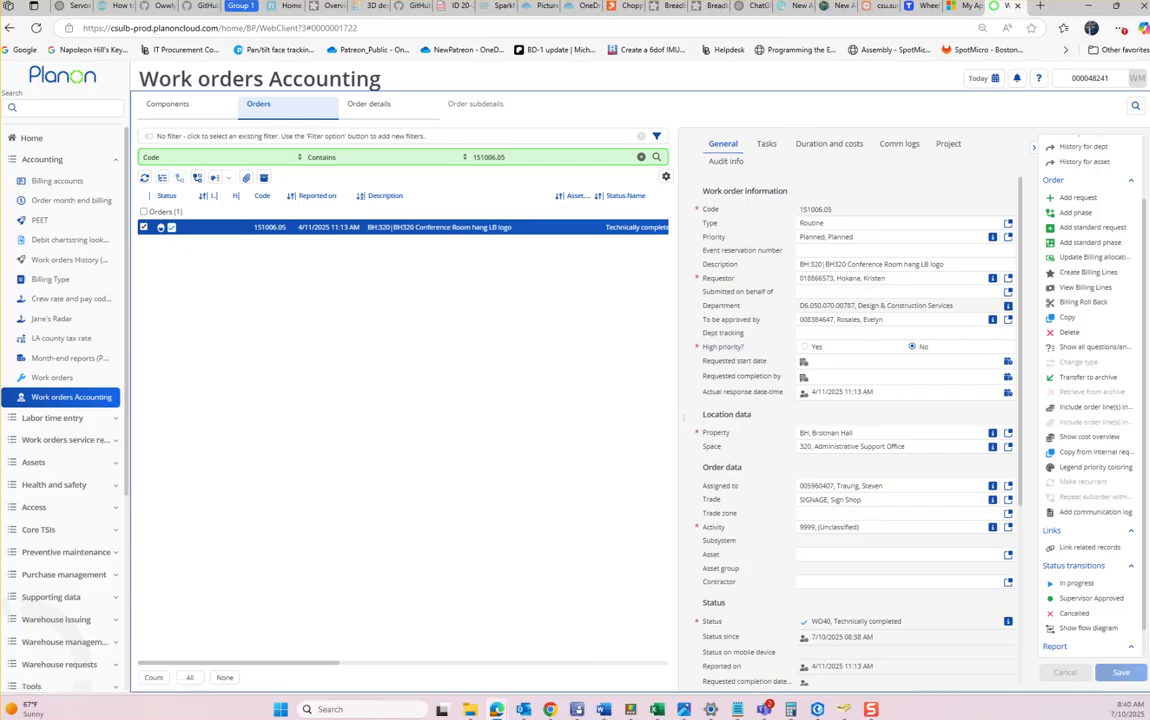
pyautogui.doubleClick(490, 157)
pyautogui.hotkey('ctrl', 'v')
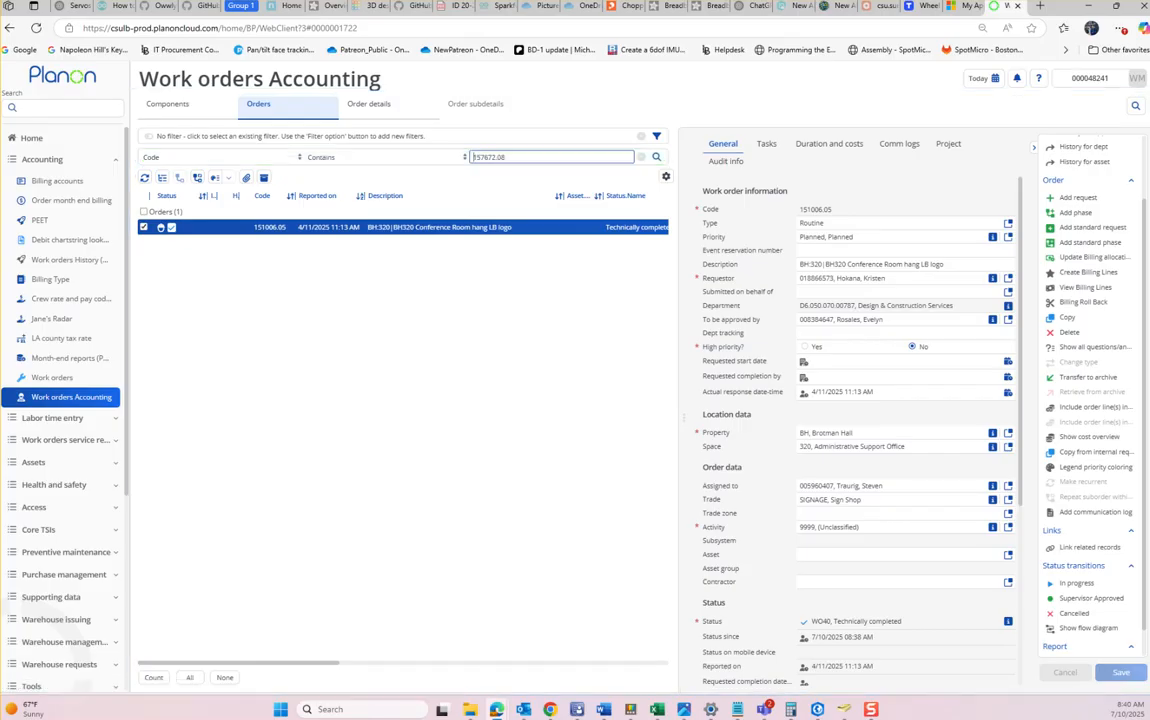
pyautogui.press('Return')
pyautogui.click(420, 227)
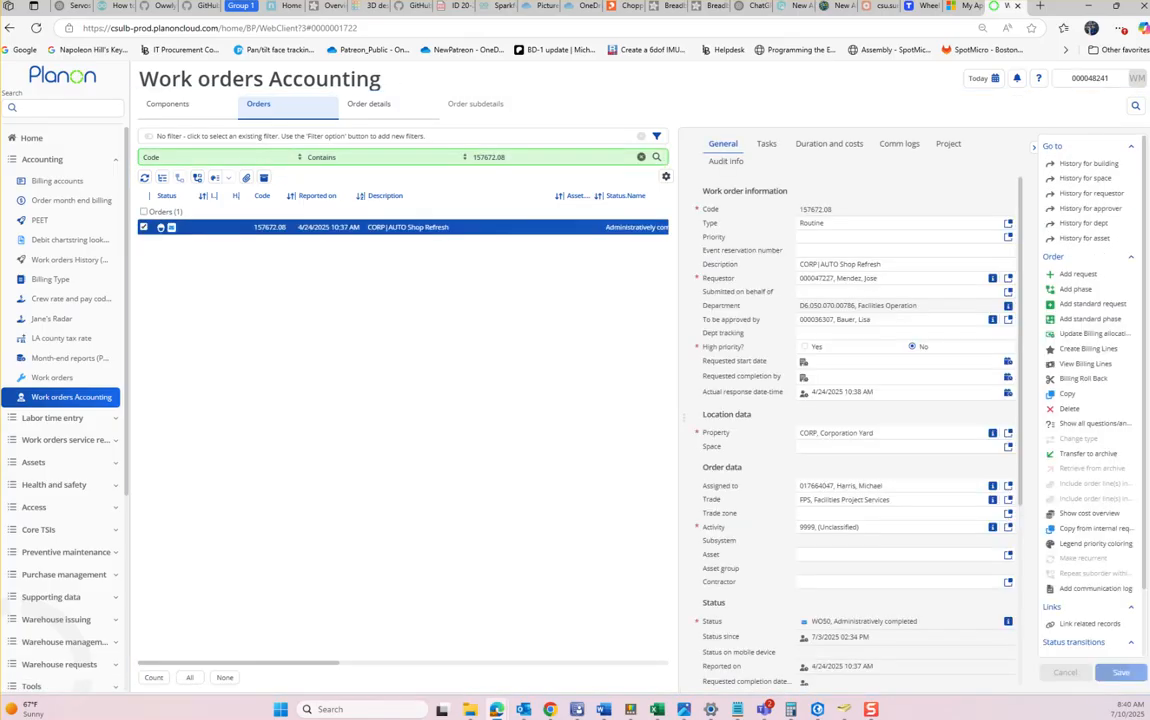
# Move the "CORP|AUTO Shop Refresh" work order's status to Service response approved and then to Supervisor Approved
pyautogui.scroll(-2, 1095, 514)
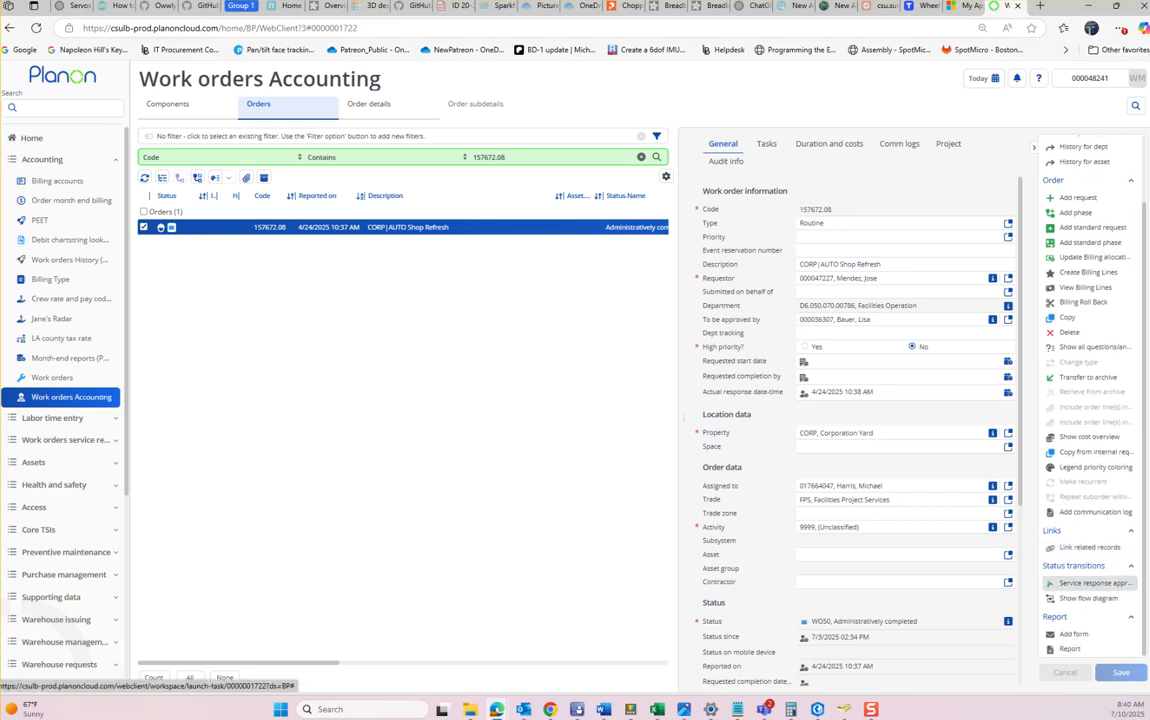
pyautogui.click(1095, 582)
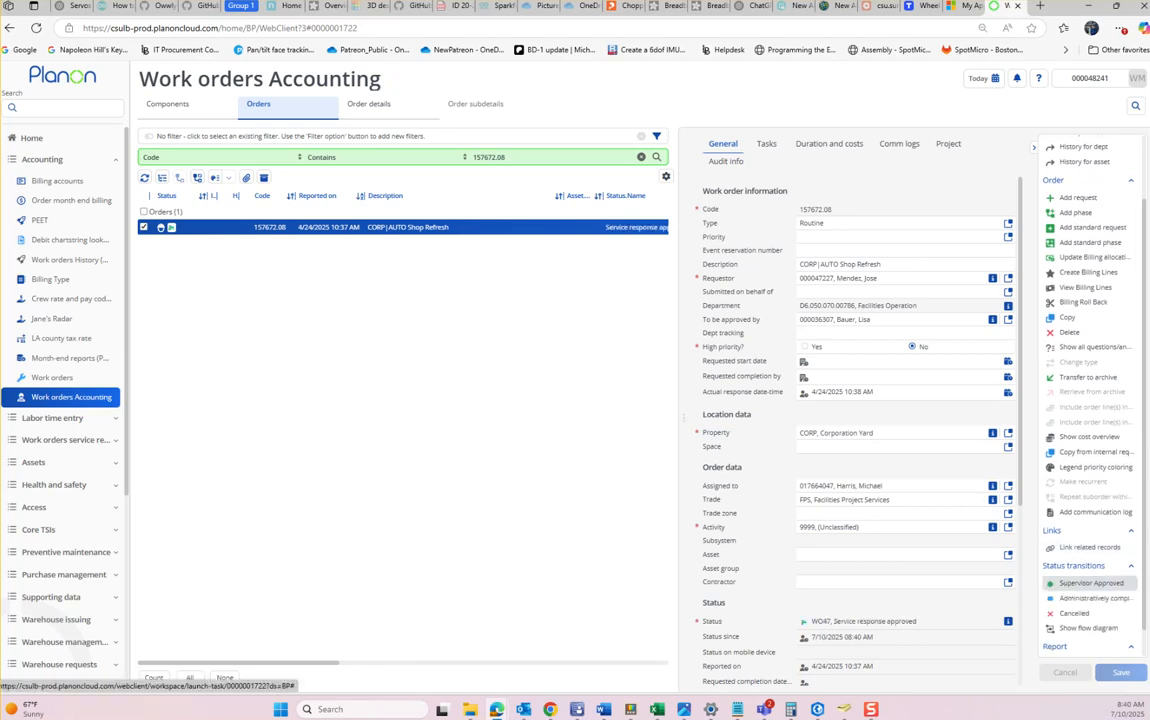
pyautogui.click(1092, 583)
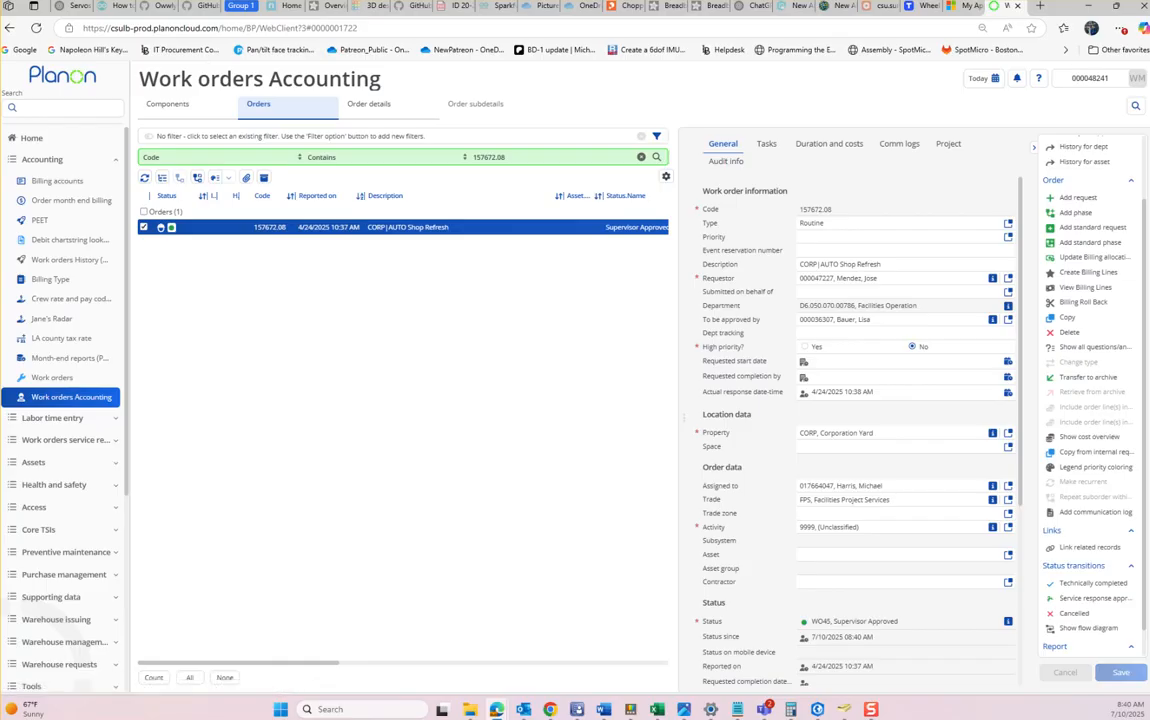
# Find the same work order by its copied code in Order month end billing and open its billing lines
pyautogui.click(71, 200)
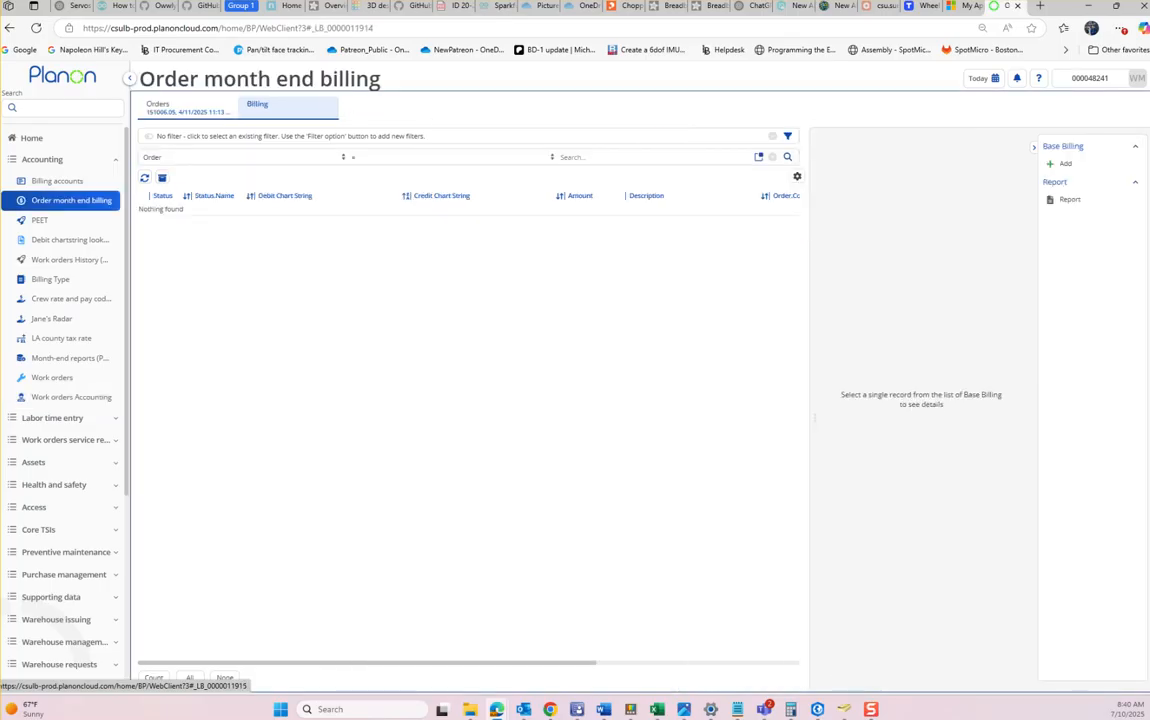
pyautogui.doubleClick(535, 157)
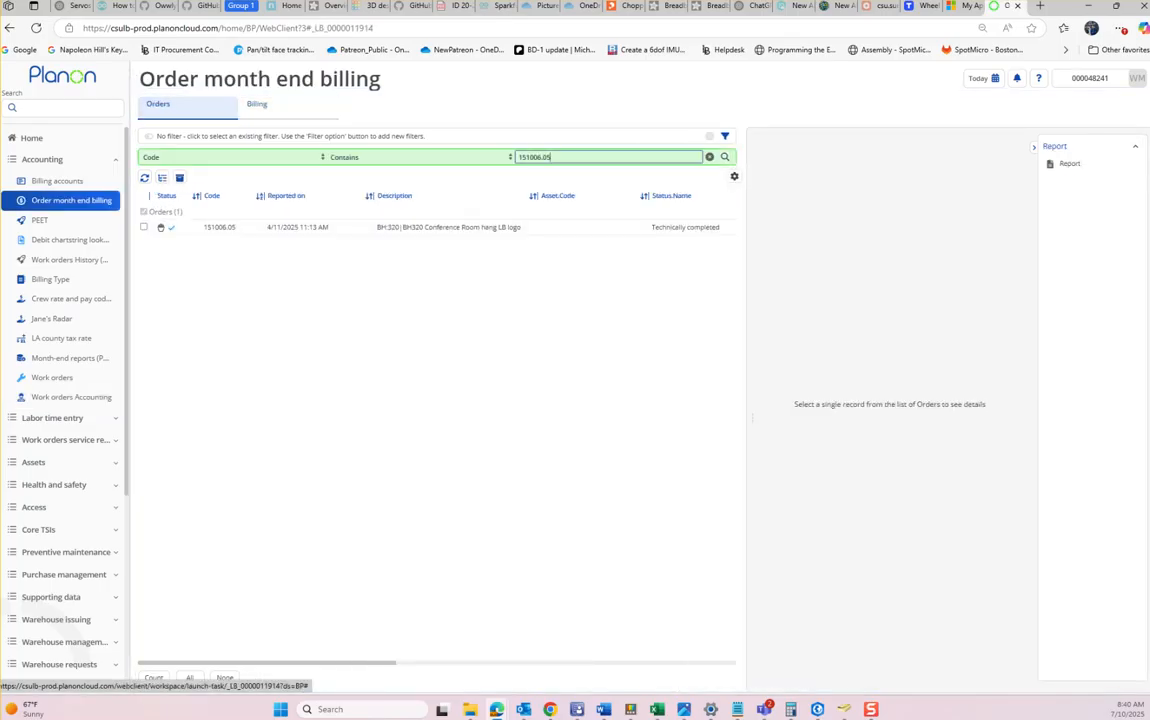
pyautogui.hotkey('ctrl', 'v')
pyautogui.press('Return')
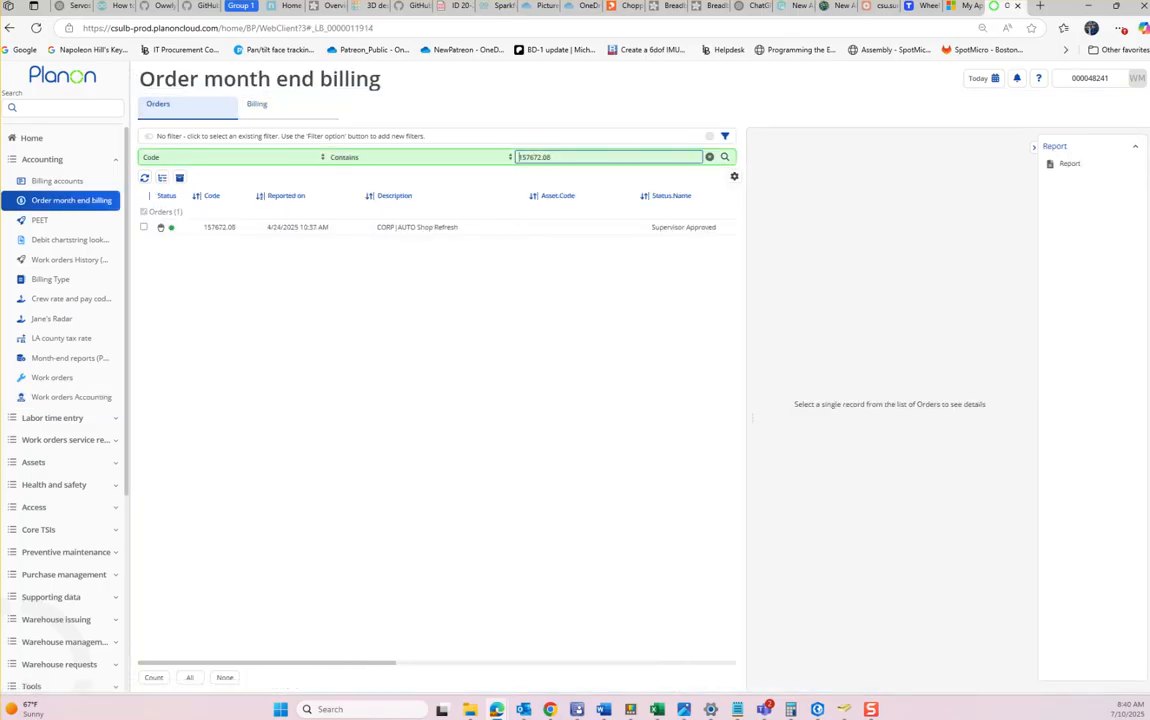
pyautogui.click(257, 104)
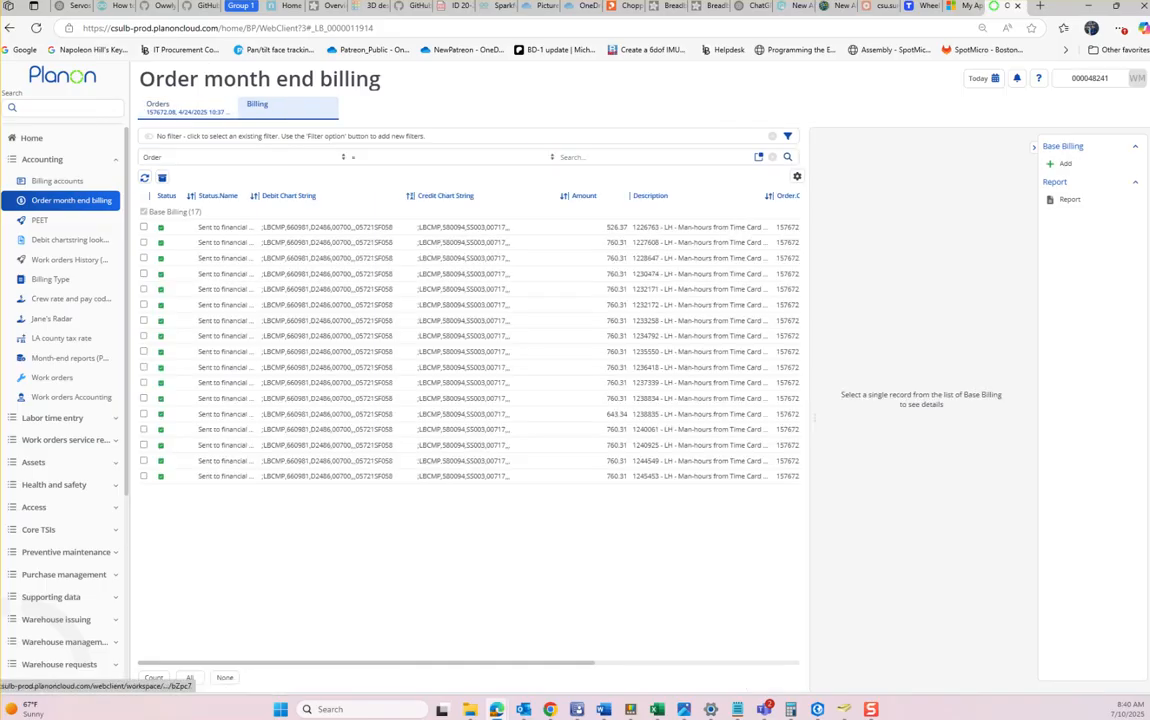
# Delete all billing lines of the "CORP|AUTO Shop Refresh" order in one action, close the result message and return to the orders
pyautogui.click(189, 677)
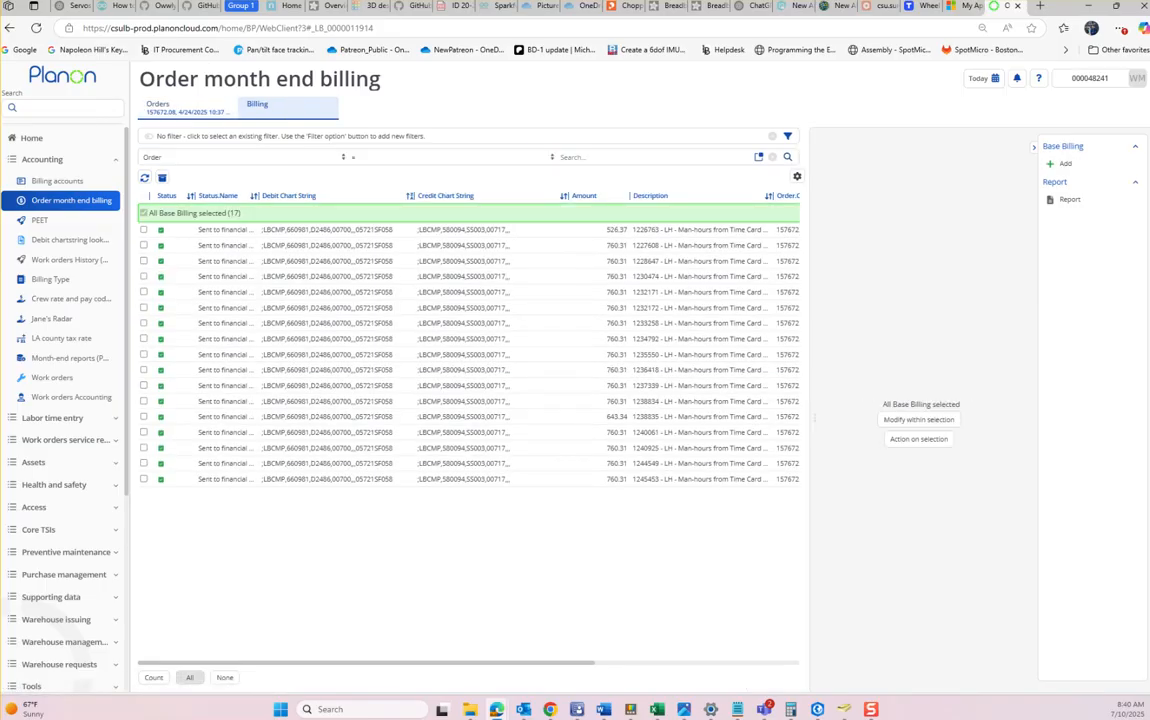
pyautogui.click(918, 438)
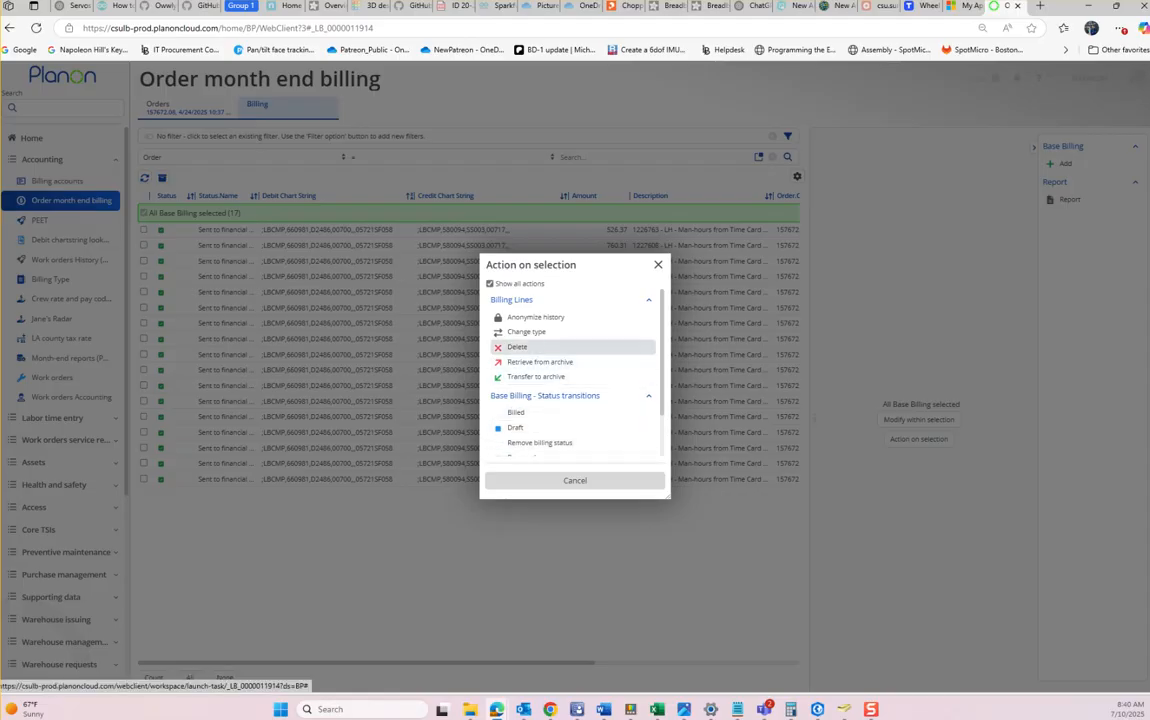
pyautogui.click(517, 346)
pyautogui.click(565, 440)
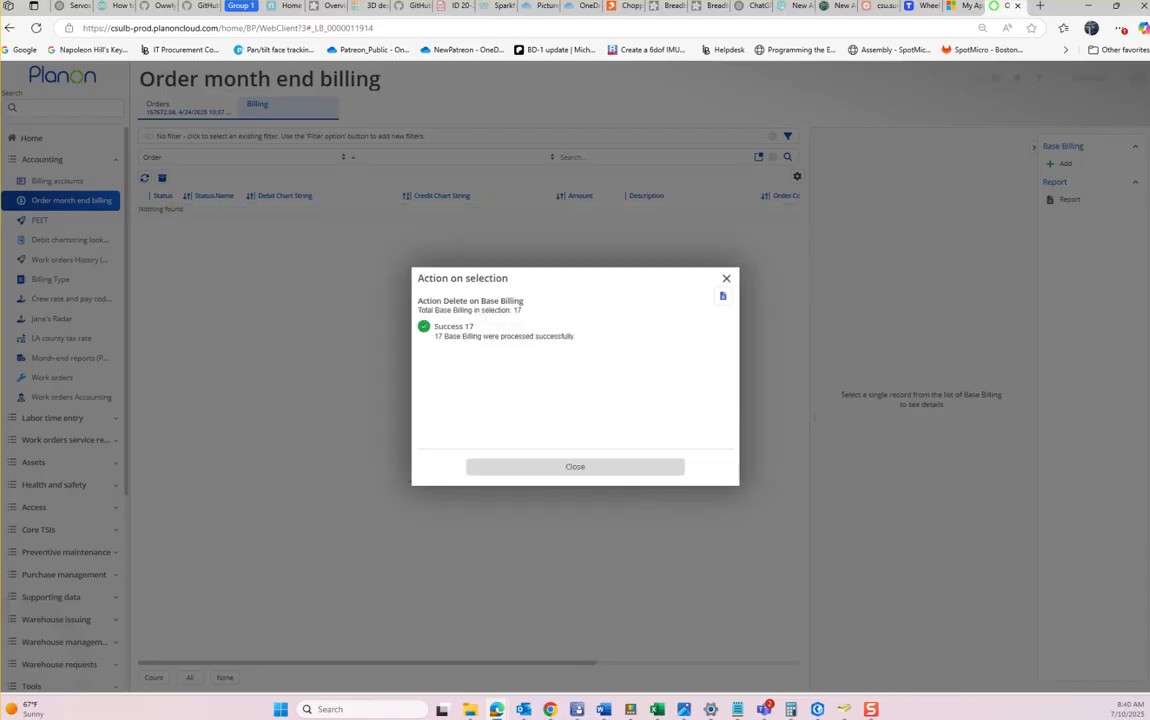
pyautogui.click(575, 467)
pyautogui.click(187, 108)
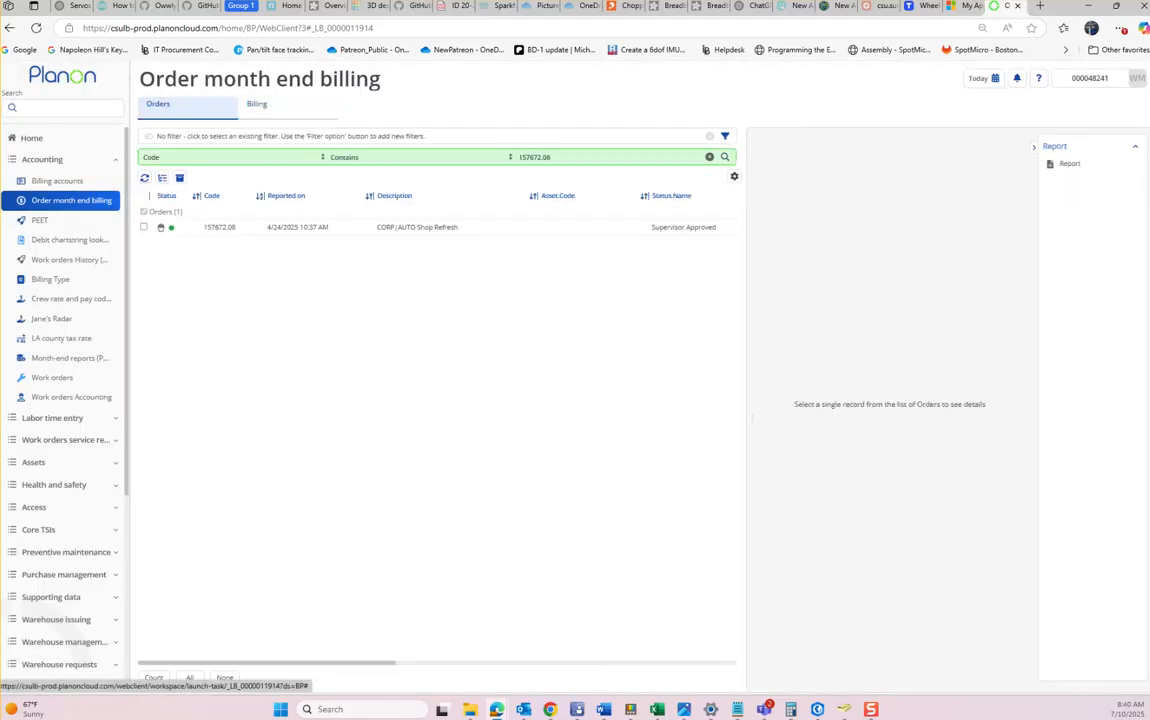
# Clear the Billing Allocation in the work order's audit info in Work orders Accounting and save the order
pyautogui.click(71, 397)
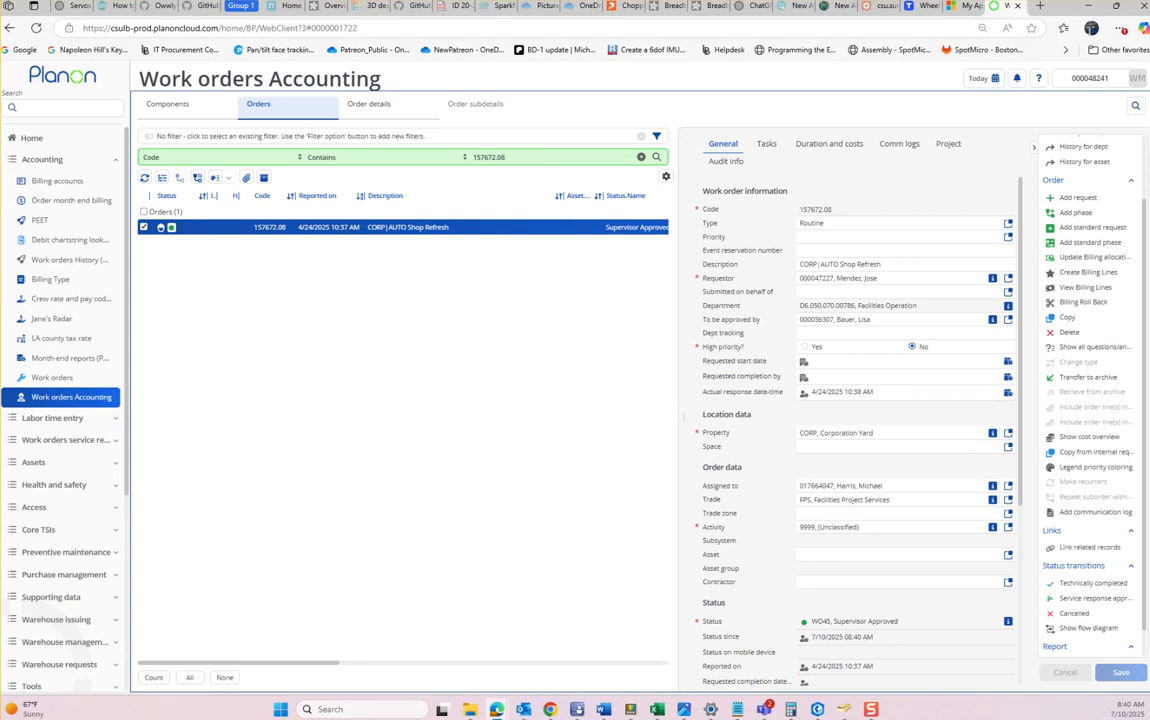
pyautogui.click(726, 161)
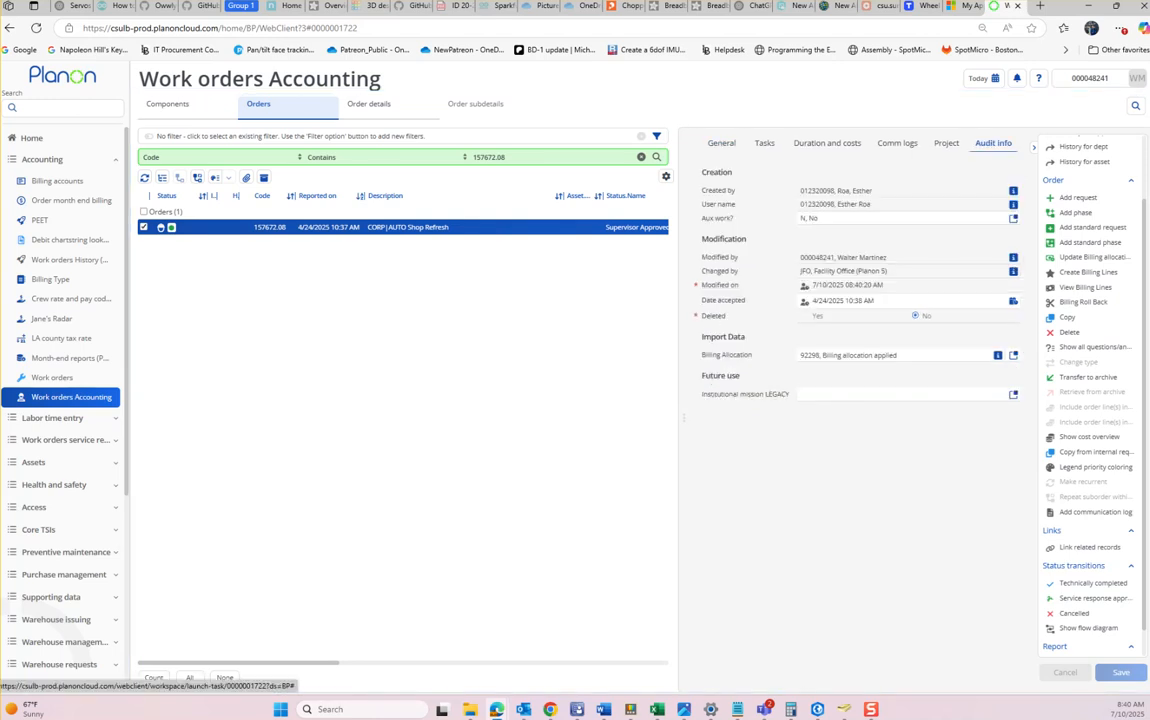
pyautogui.click(864, 355)
pyautogui.press('Delete')
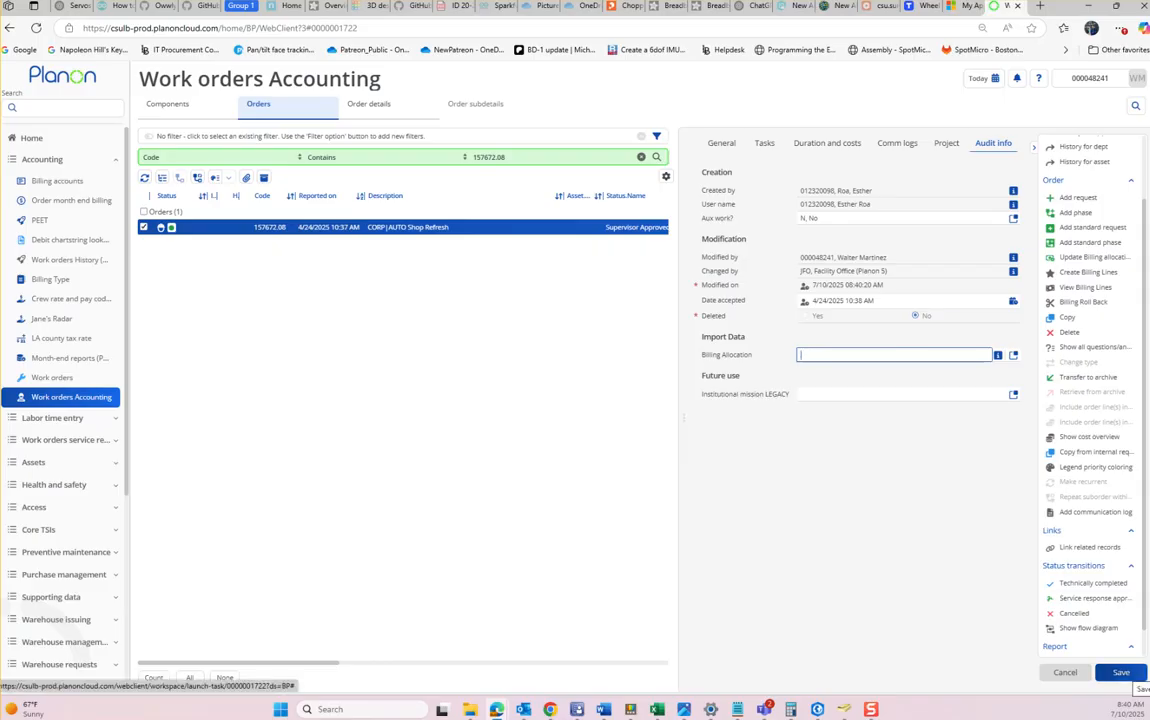
pyautogui.click(1120, 673)
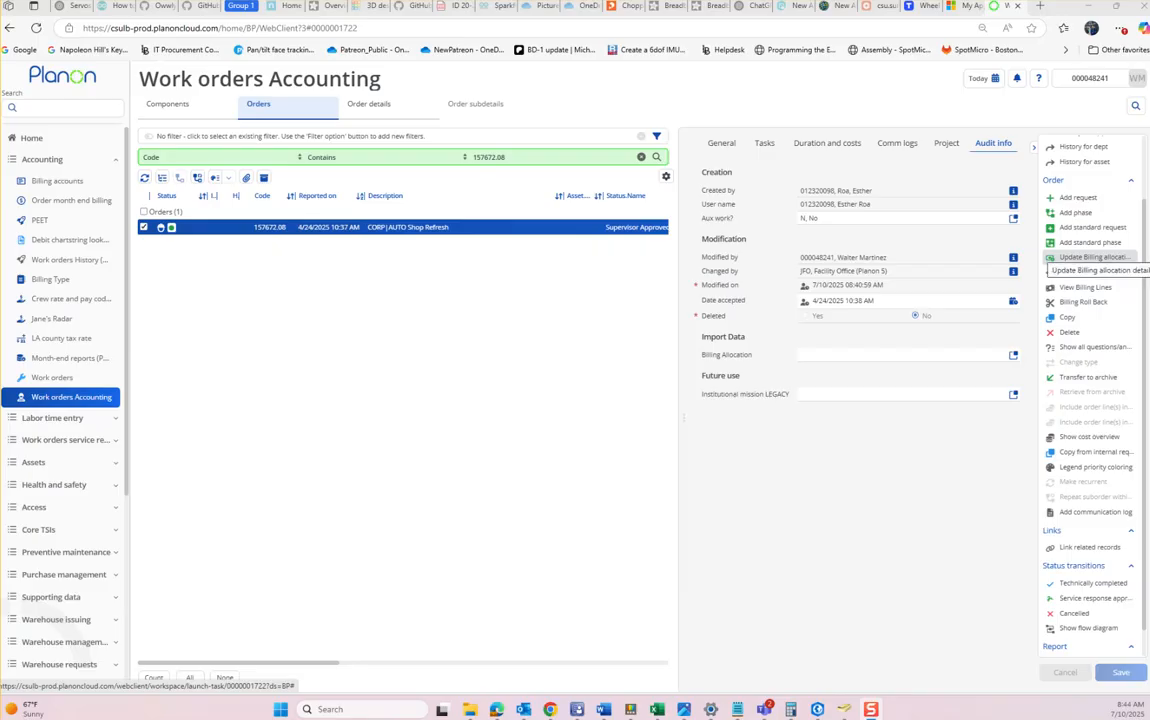
# Open the work order's billing allocation details for updating and check its "Process to" chart string in the Excel billing sheet
pyautogui.click(1088, 257)
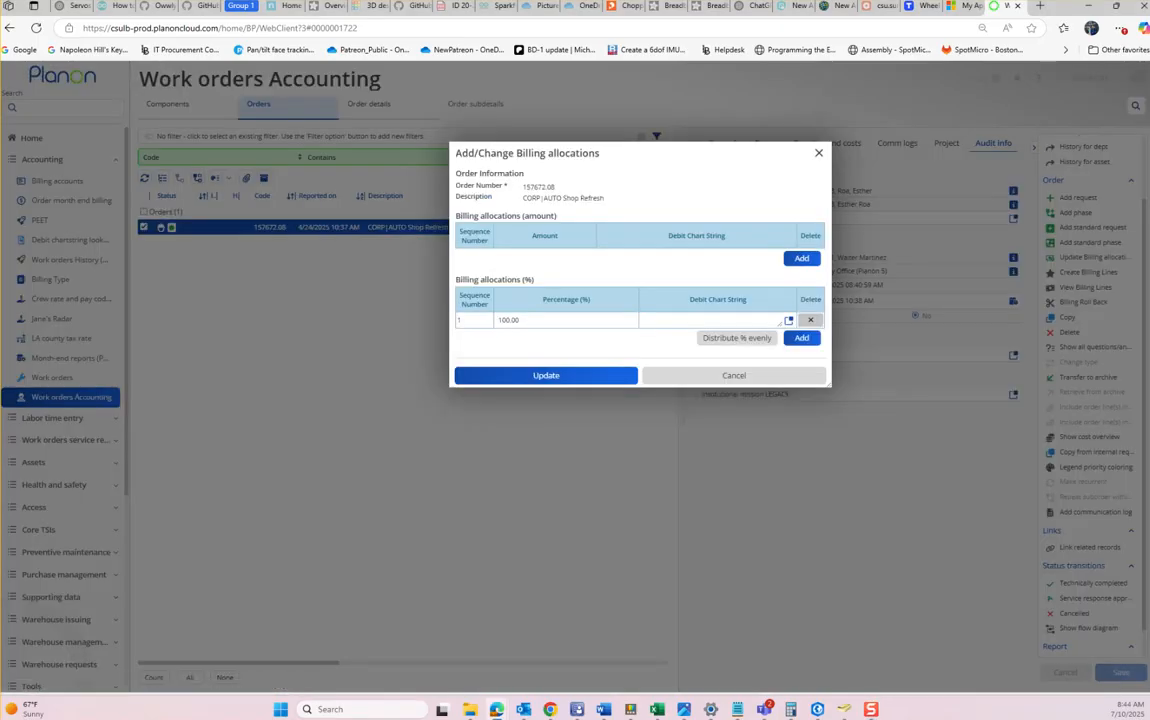
pyautogui.click(711, 320)
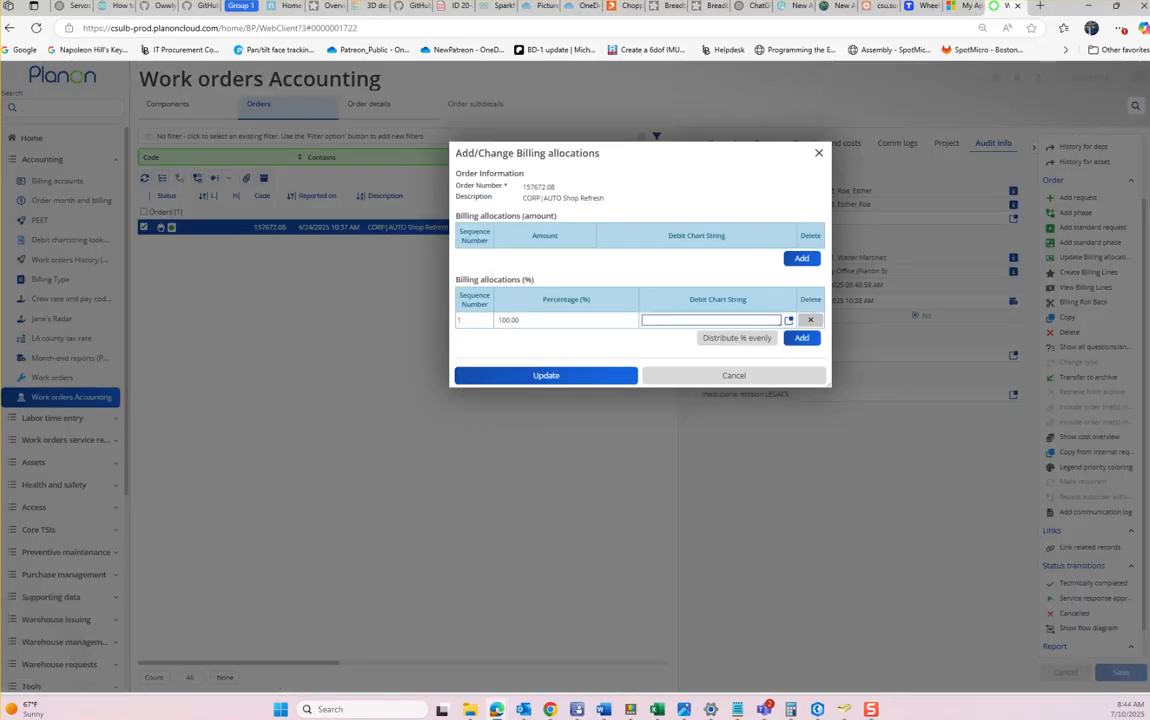
pyautogui.moveTo(0, 131); pyautogui.dragTo(697, 140)
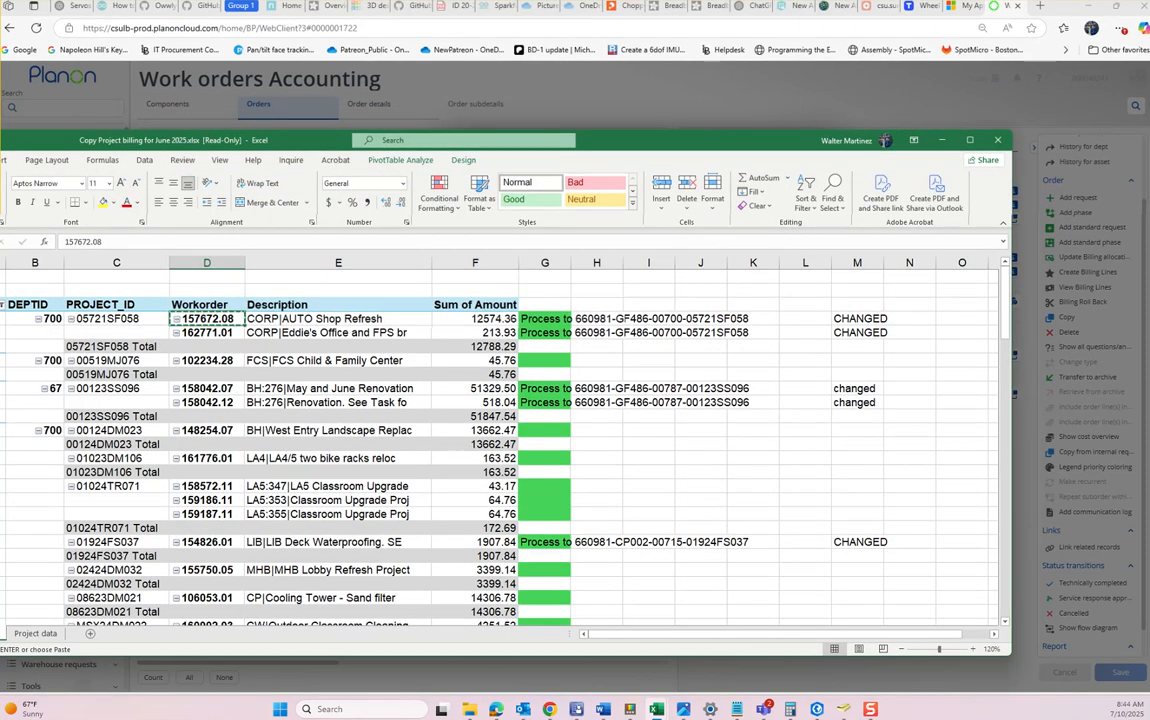
pyautogui.click(598, 318)
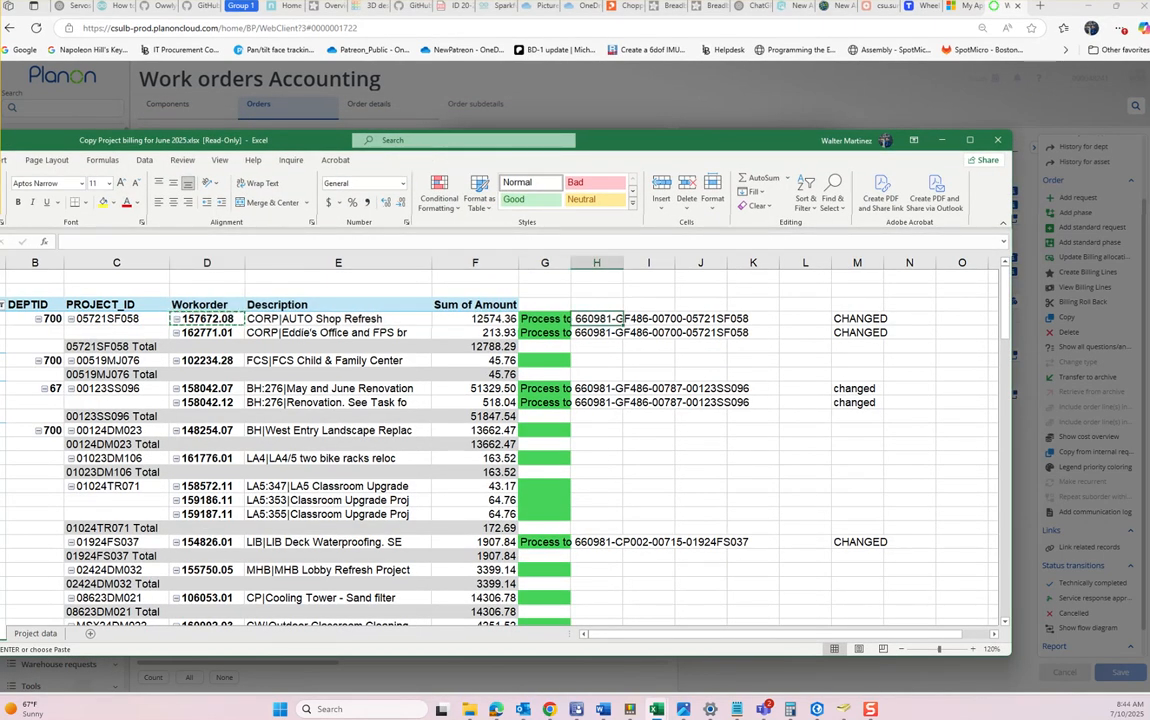
pyautogui.moveTo(690, 140); pyautogui.dragTo(0, 142)
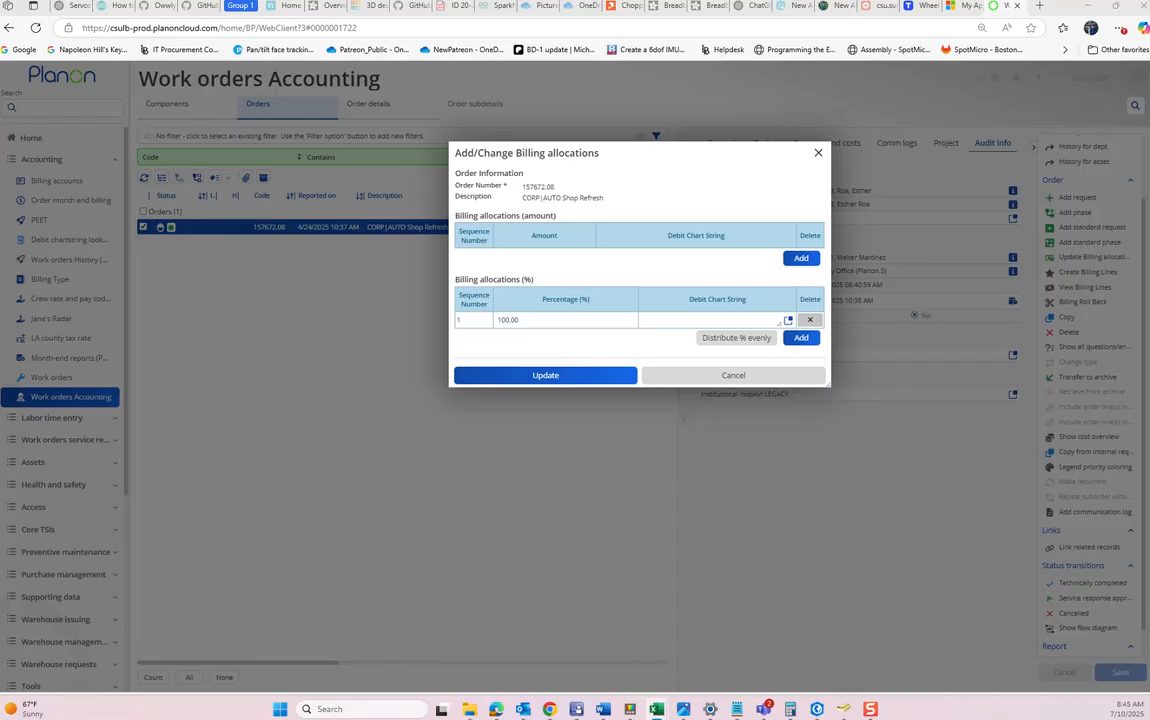
# Start a new debit chart string for the 100% billing allocation and set its Business Unit to LBCMP
pyautogui.click(788, 320)
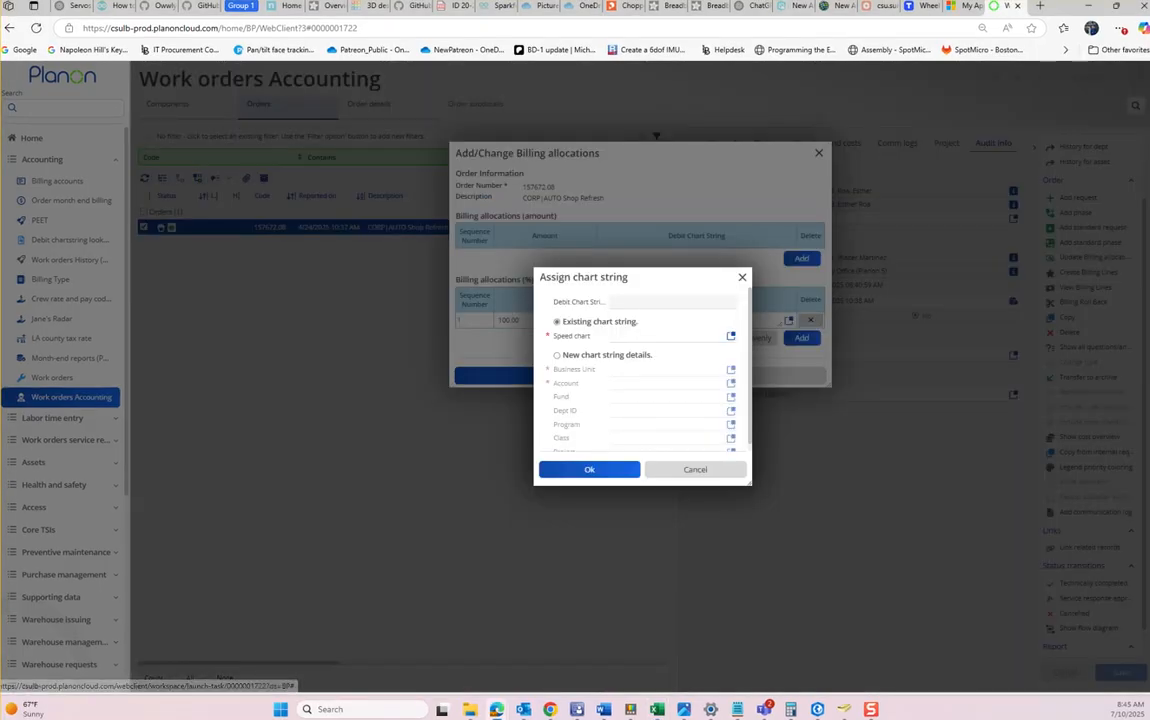
pyautogui.click(557, 355)
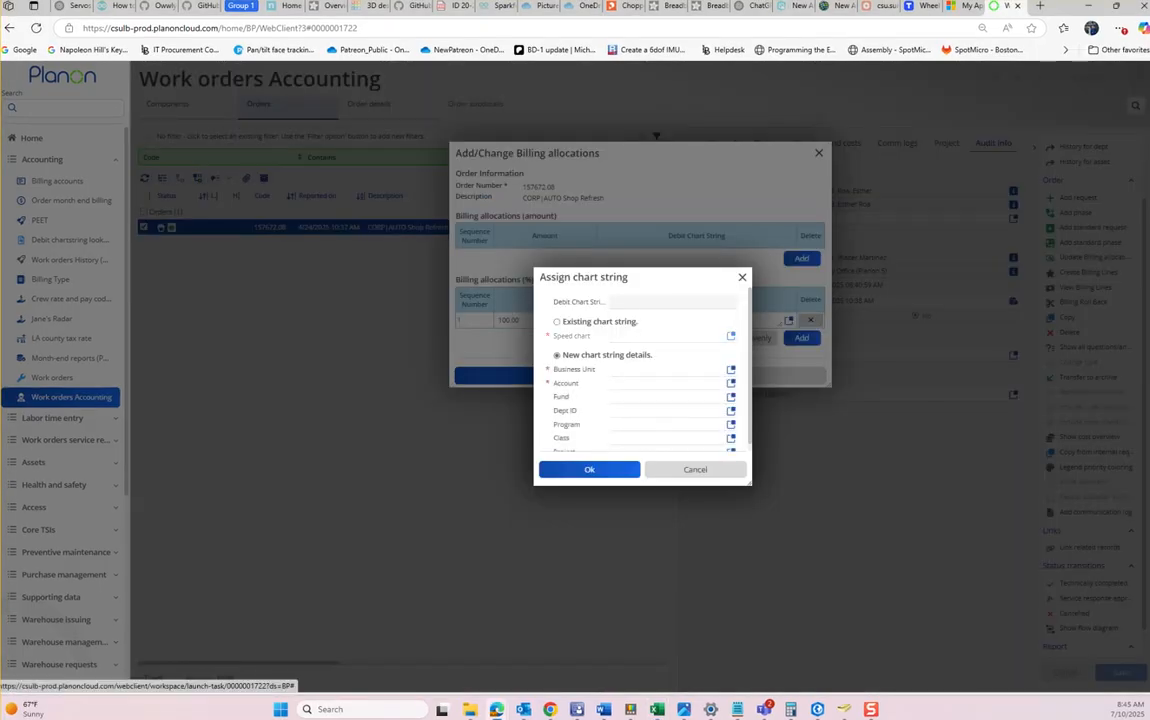
pyautogui.click(731, 370)
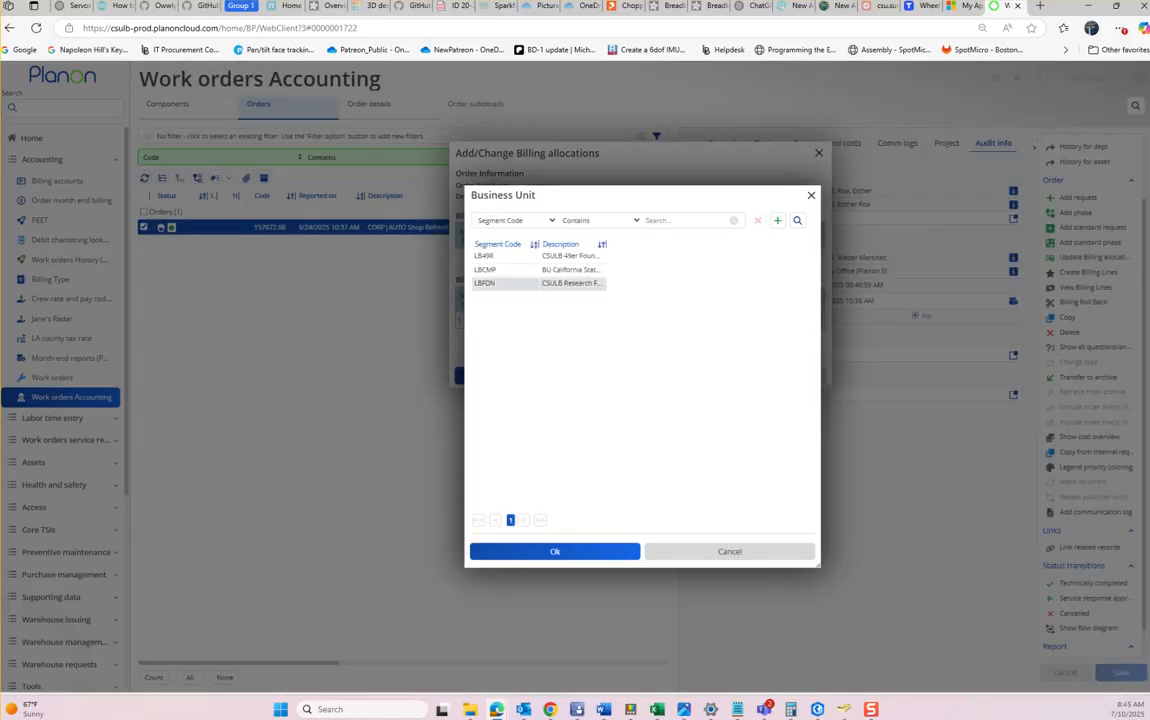
pyautogui.click(541, 270)
pyautogui.click(555, 552)
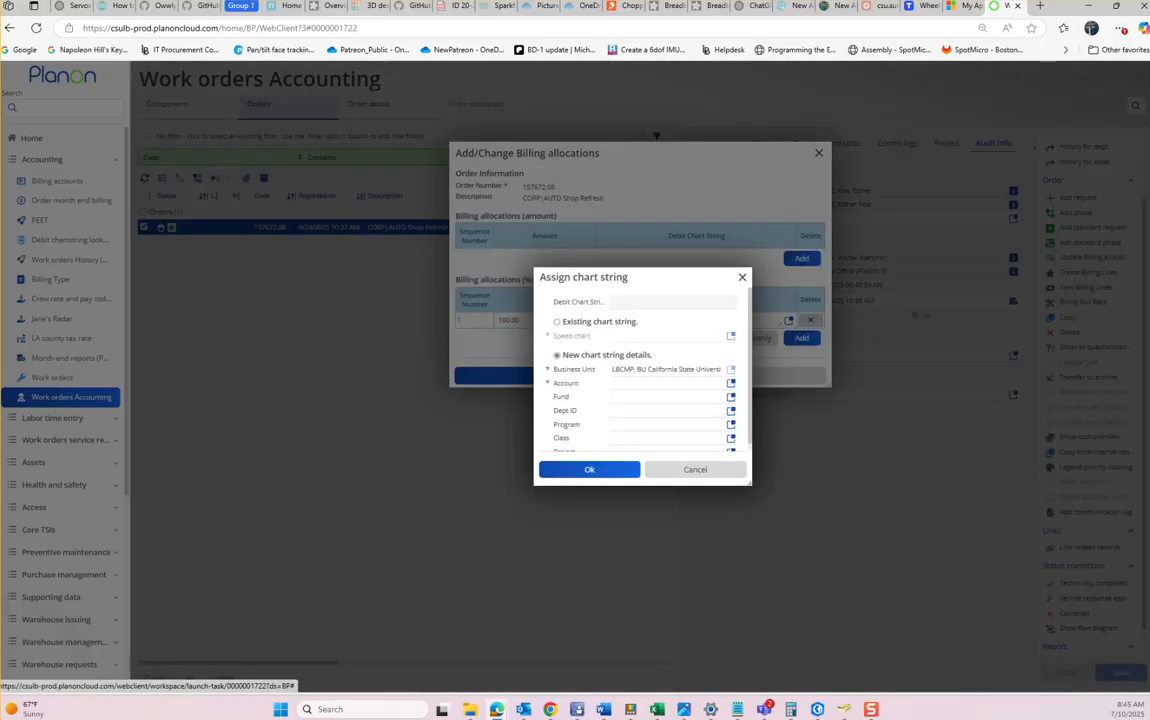
# Reopen the Business Unit choices, widen the Description column to read the full names, and keep LBCMP selected
pyautogui.click(731, 370)
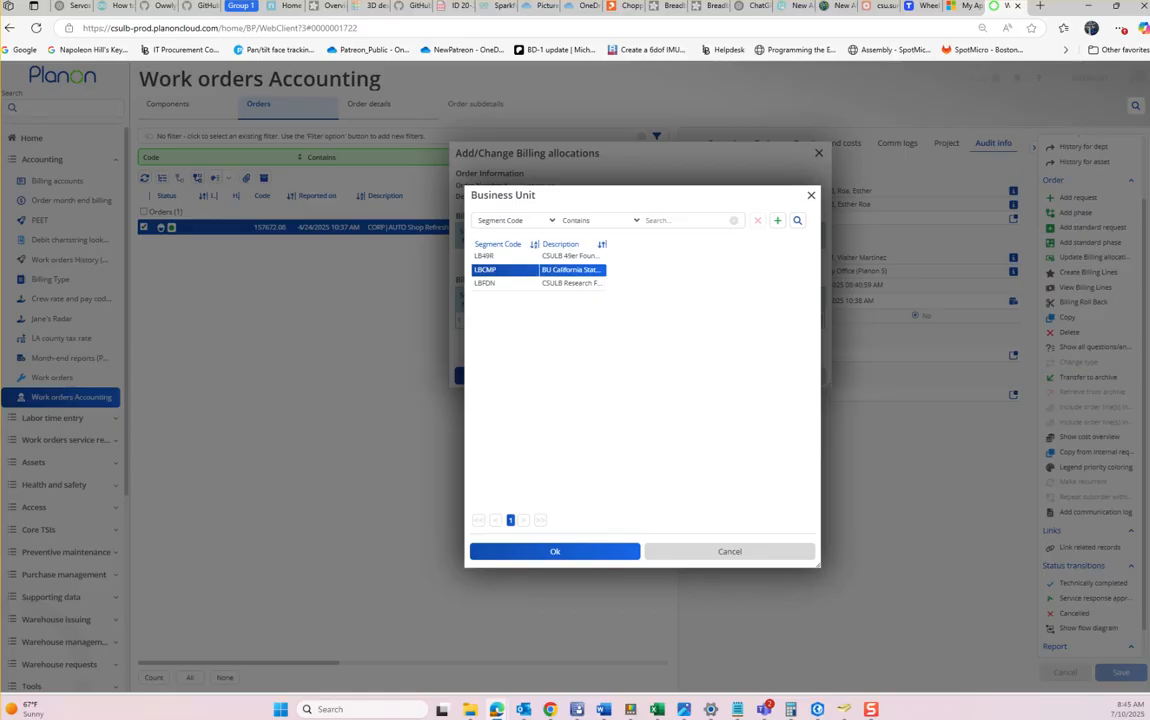
pyautogui.moveTo(606, 244); pyautogui.dragTo(704, 244)
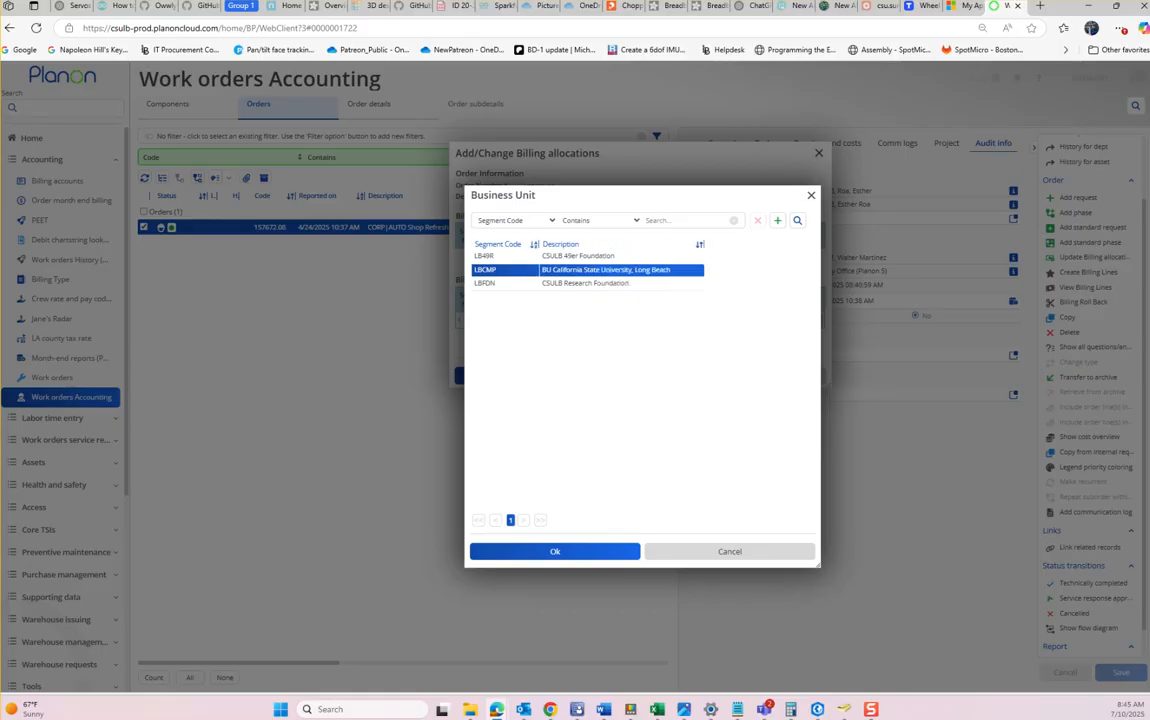
pyautogui.click(575, 551)
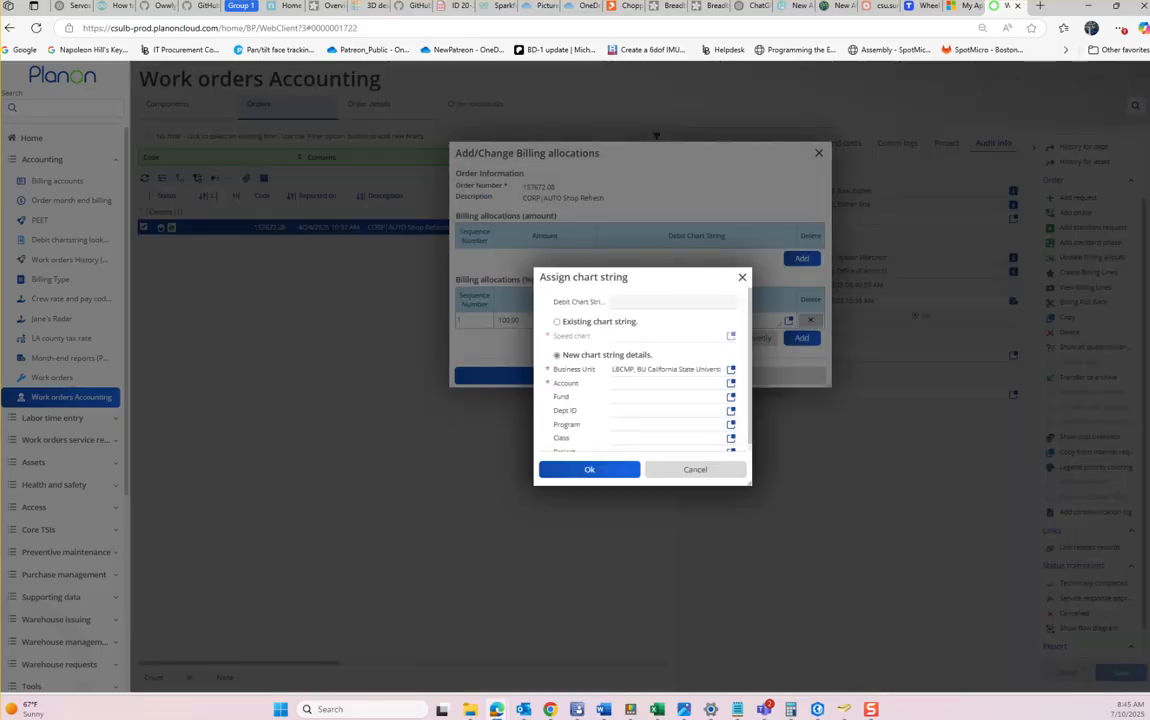
# Set the new chart string's Account to 660981, Improvements / Mods
pyautogui.click(660, 383)
pyautogui.write('660')
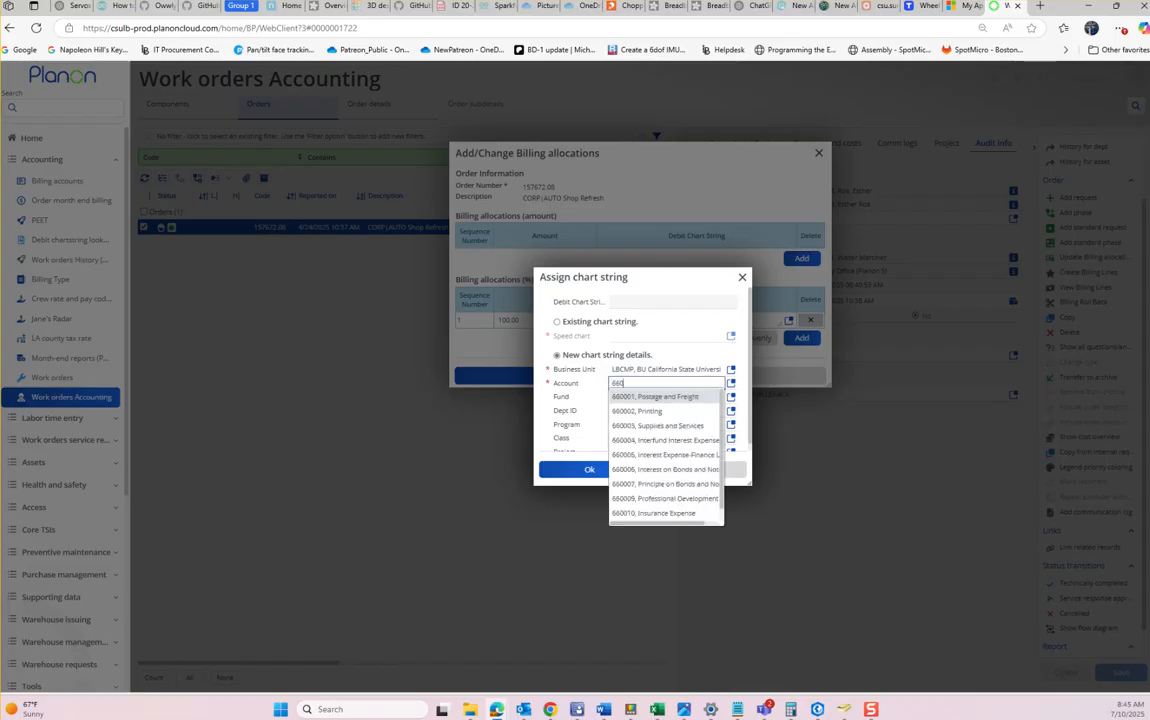
pyautogui.write('98')
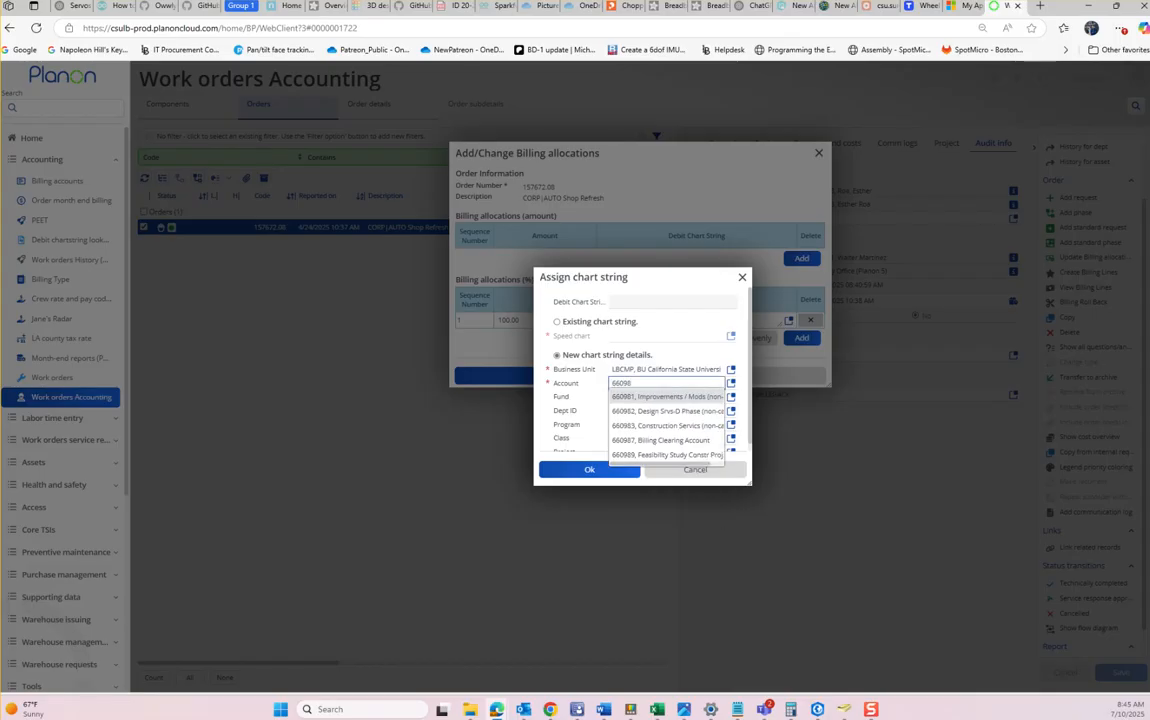
pyautogui.press('Return')
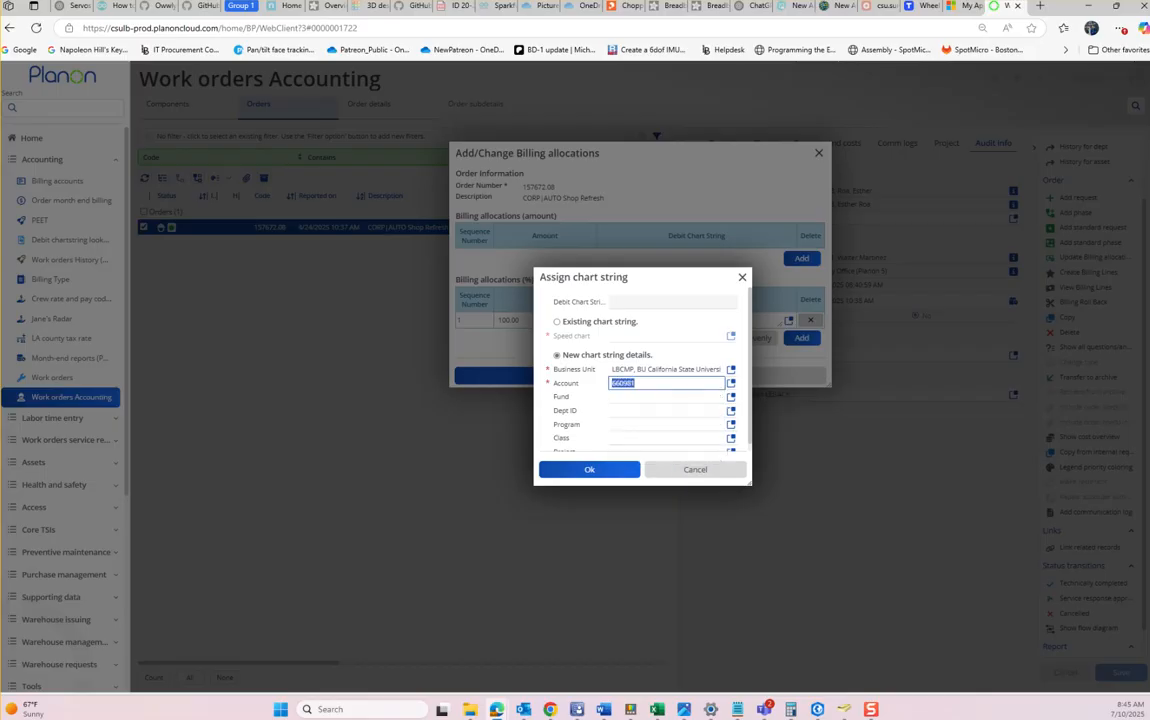
pyautogui.press('Tab')
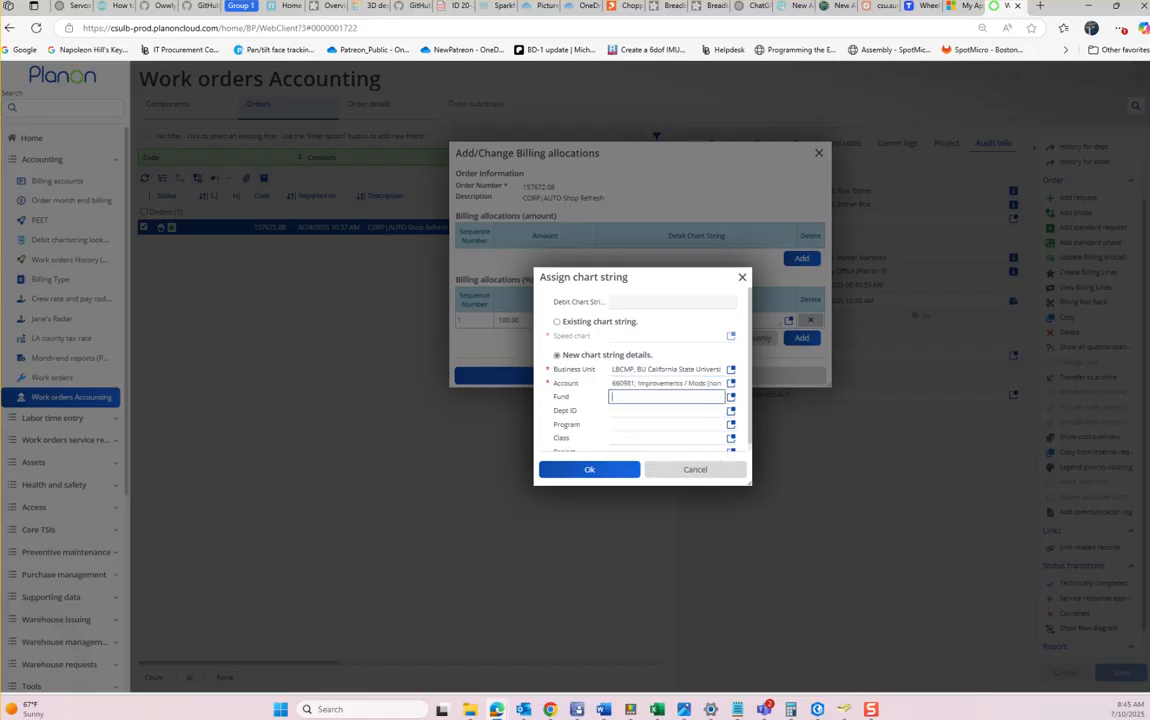
# Set the new chart string's Fund to GF486, General Fund NRMR, and its Dept ID to 00700, Deferred Maintenance
pyautogui.write('gf4')
pyautogui.write('86')
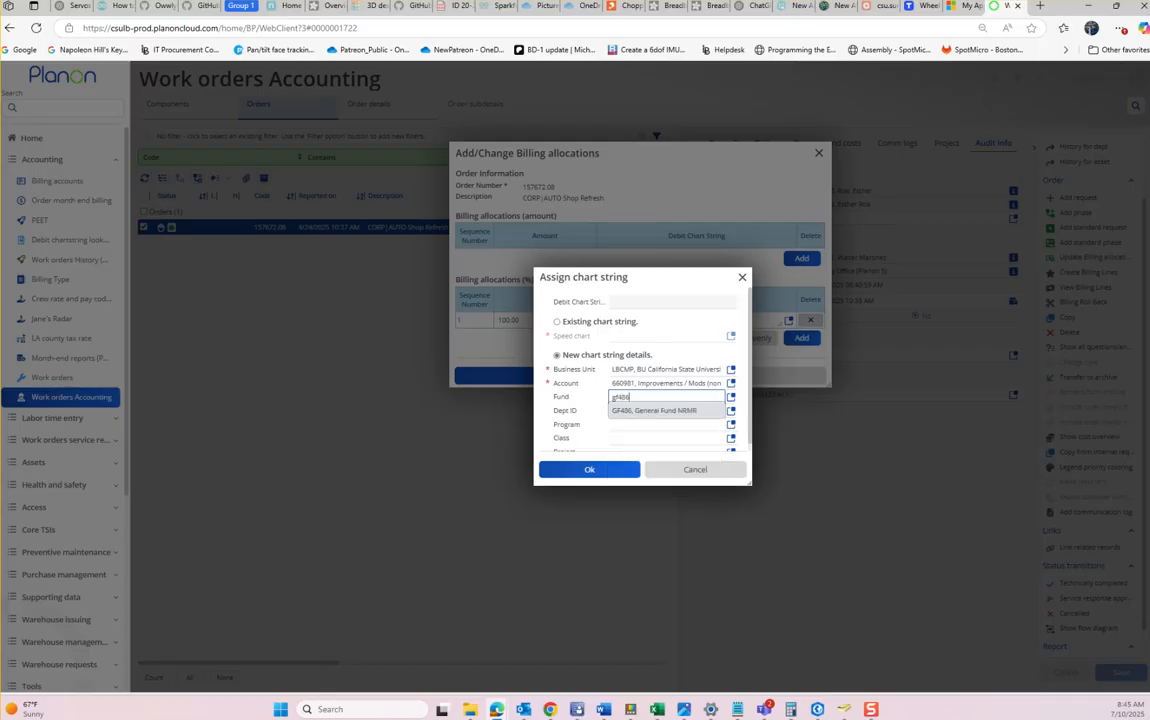
pyautogui.press('Return')
pyautogui.press('Tab')
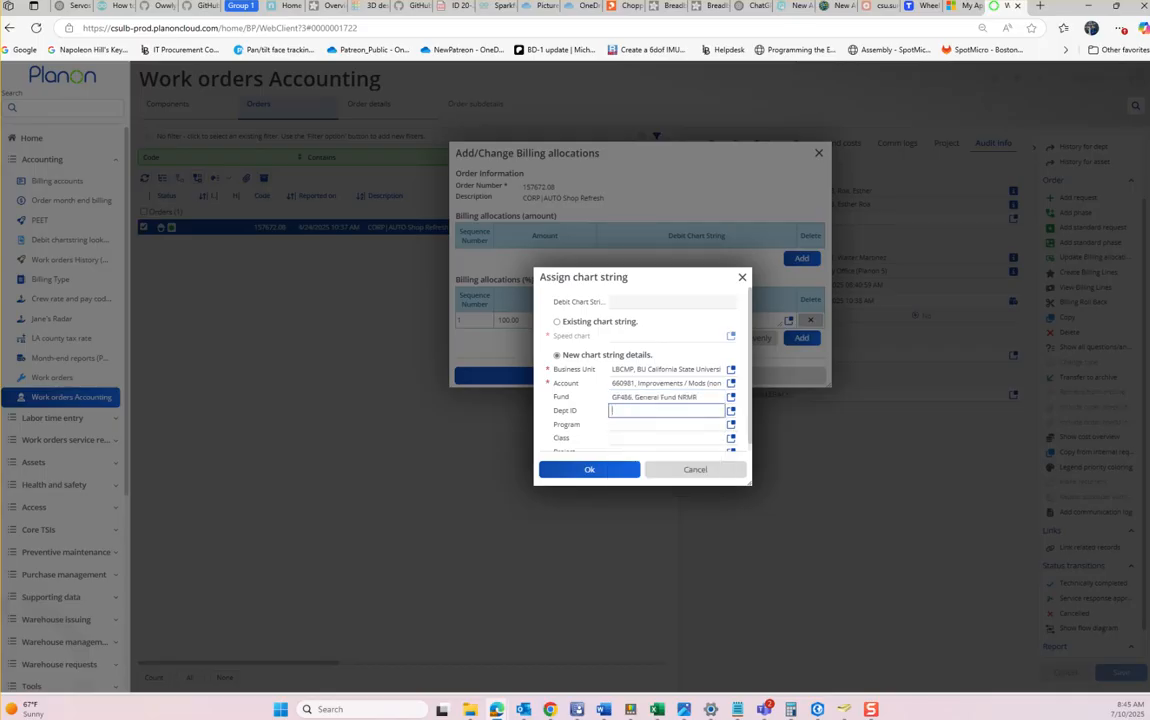
pyautogui.write('00700')
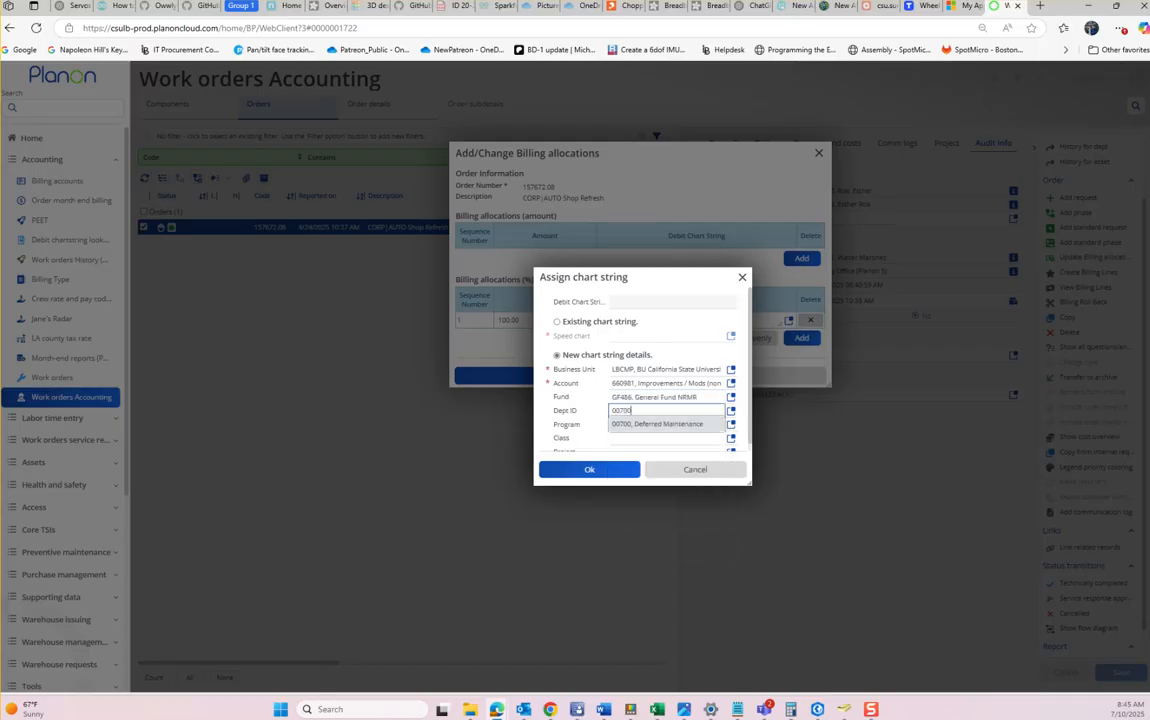
pyautogui.press('Return')
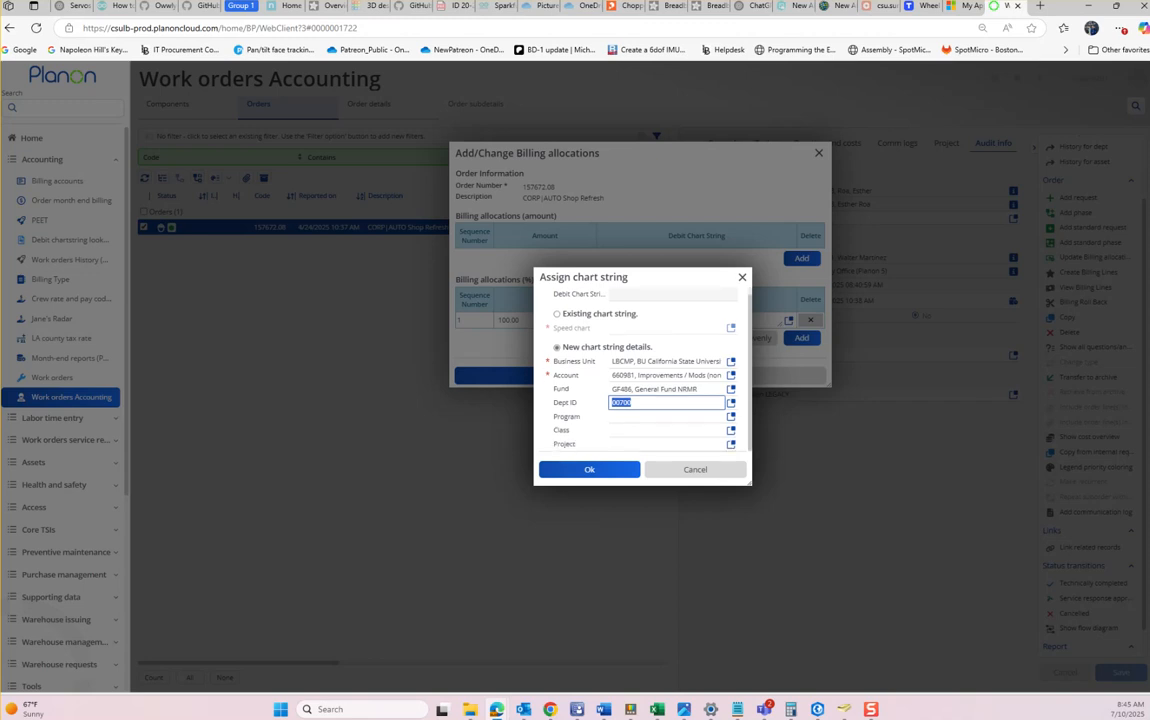
# Set the chart string's Project to 05721SF058, accept the chart string, and update the work order's billing allocation with it
pyautogui.click(666, 444)
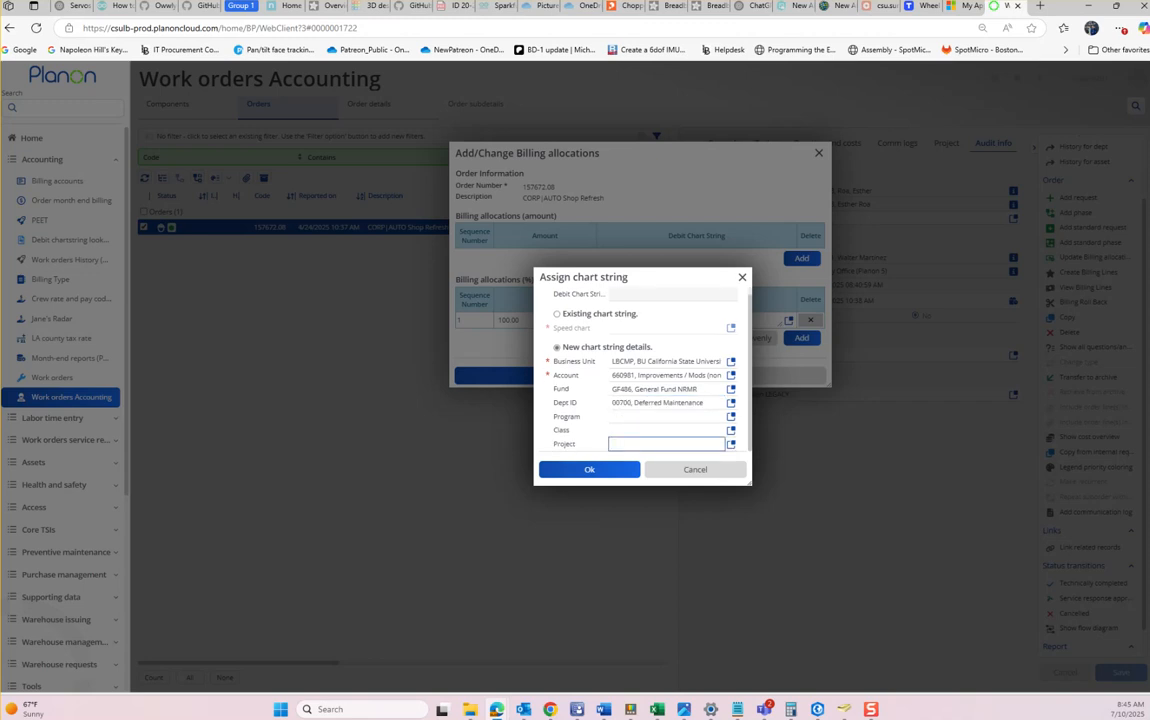
pyautogui.write('05')
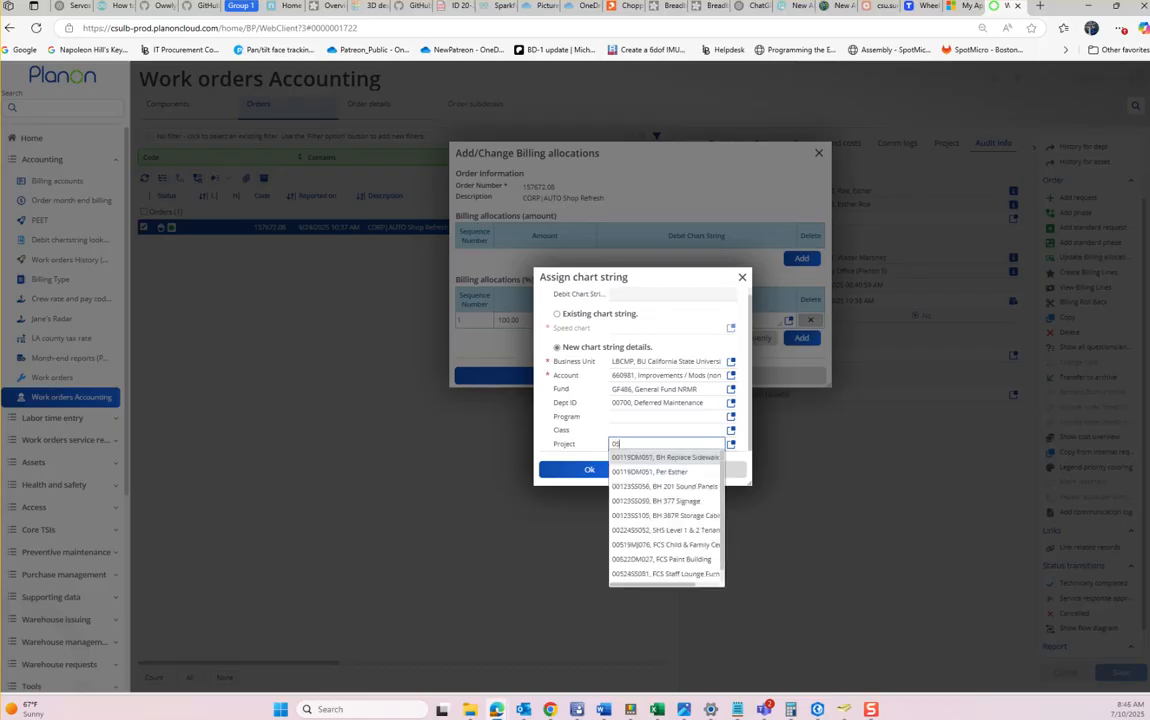
pyautogui.write('721')
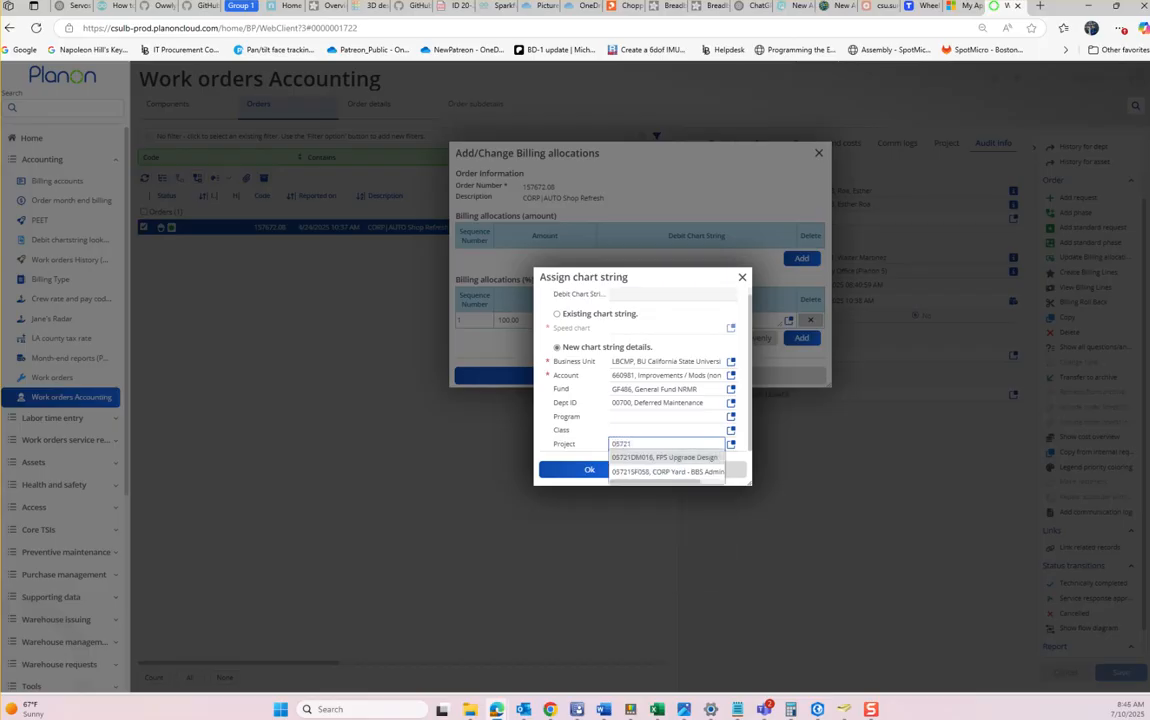
pyautogui.write('sf')
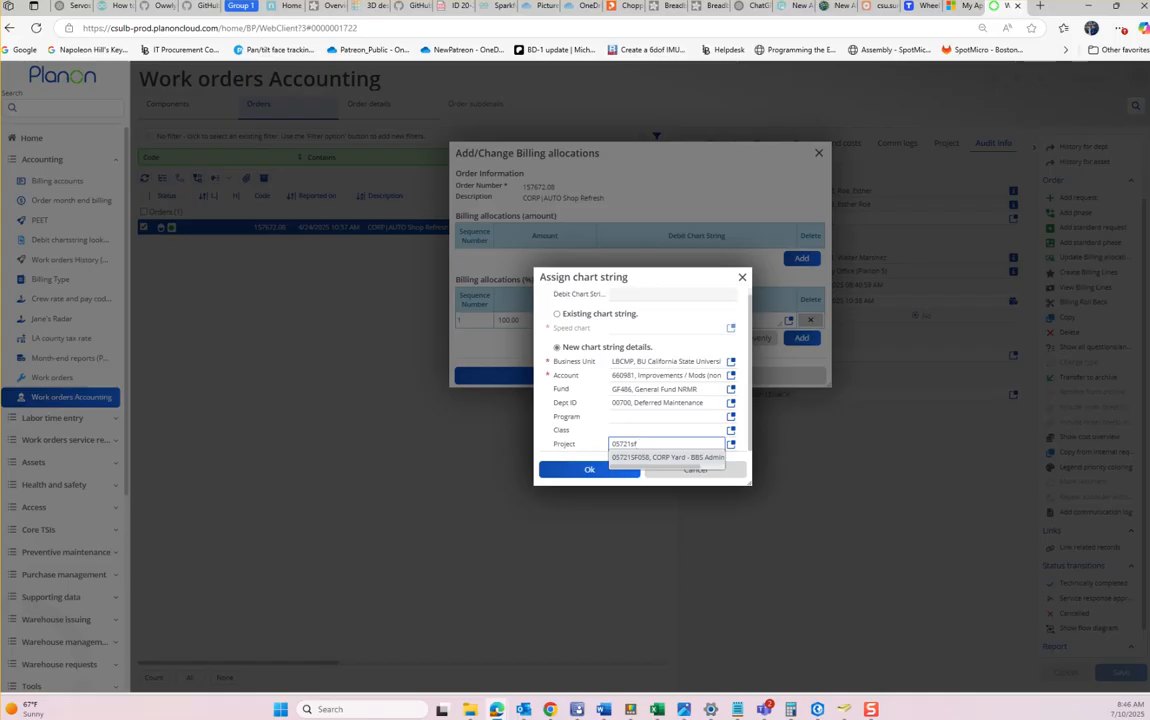
pyautogui.click(666, 458)
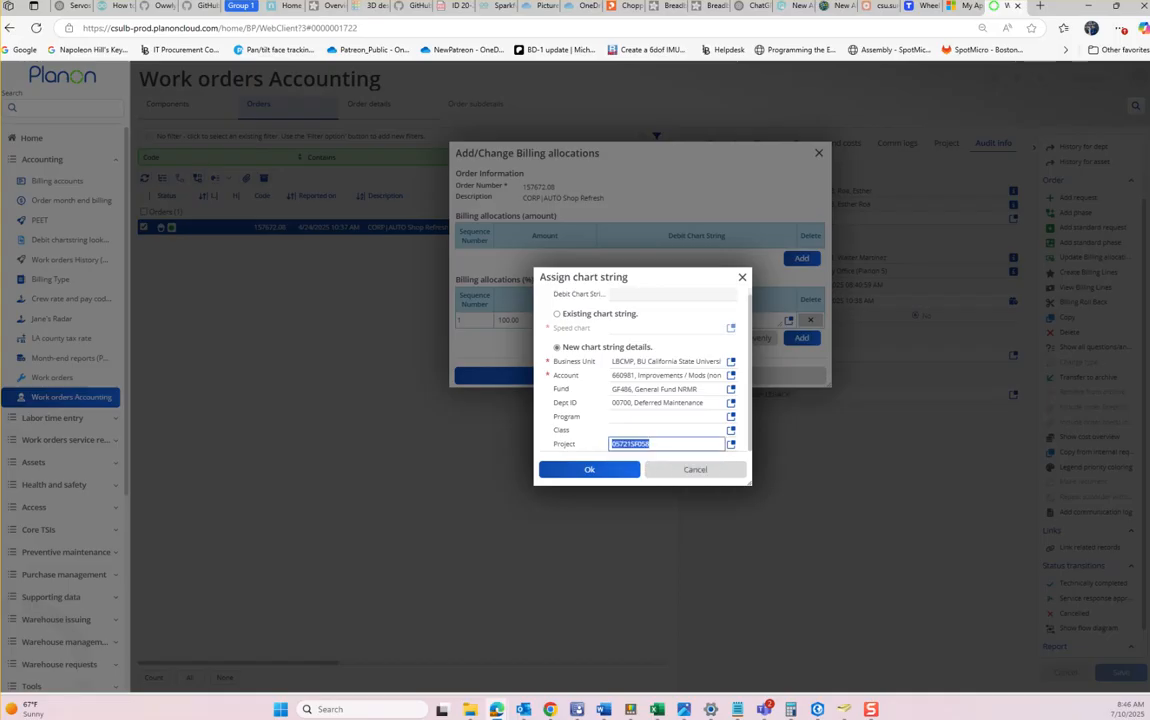
pyautogui.click(589, 470)
pyautogui.click(546, 376)
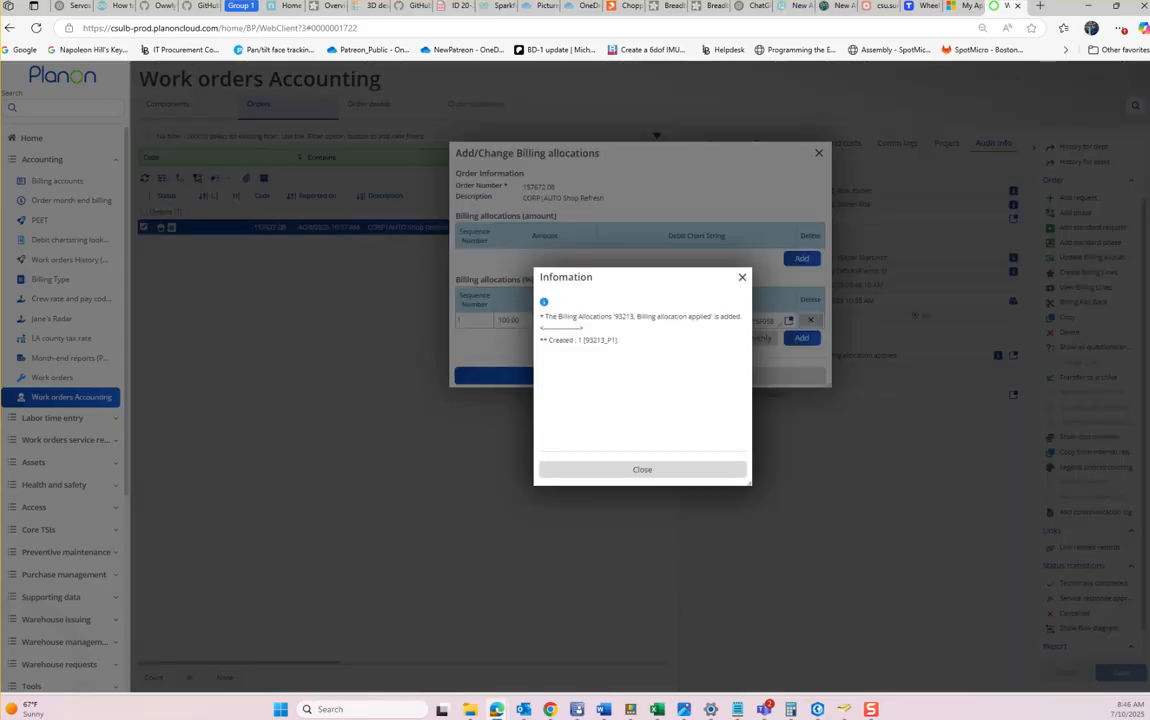
pyautogui.click(642, 470)
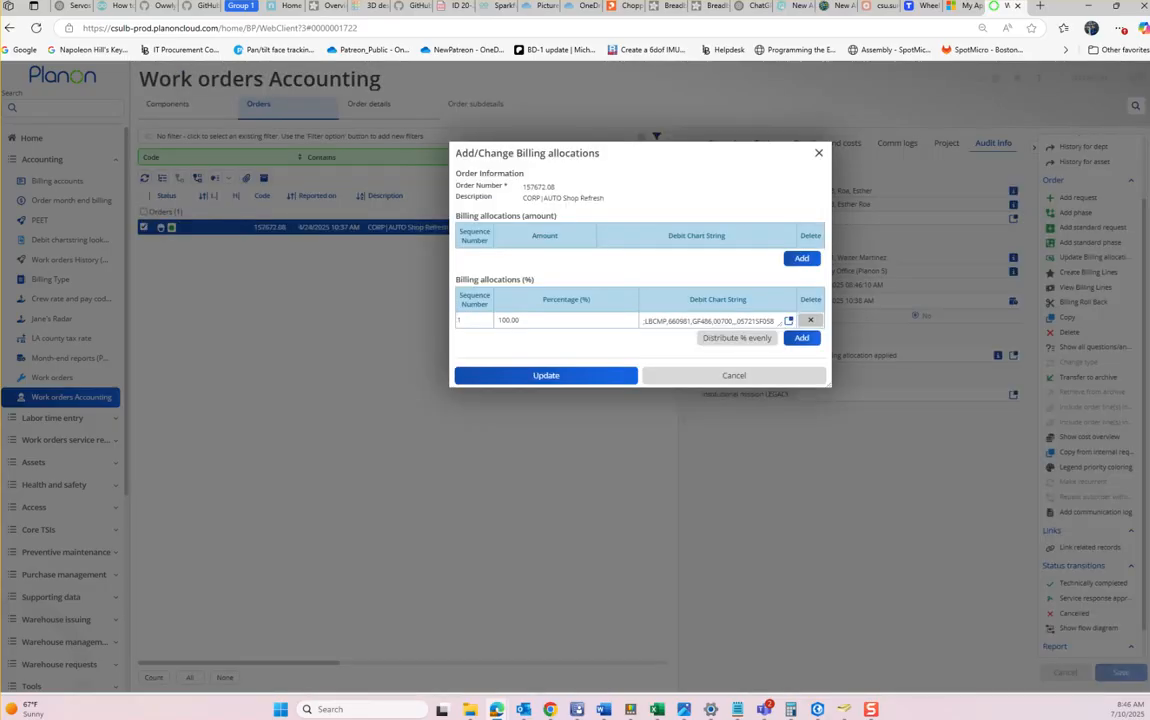
# Copy the work order's new Billing Allocation number into cell L4 of the Excel billing sheet, on the AUTO Shop Refresh row
pyautogui.click(819, 153)
pyautogui.click(848, 355)
pyautogui.hotkey('ctrl', 'c')
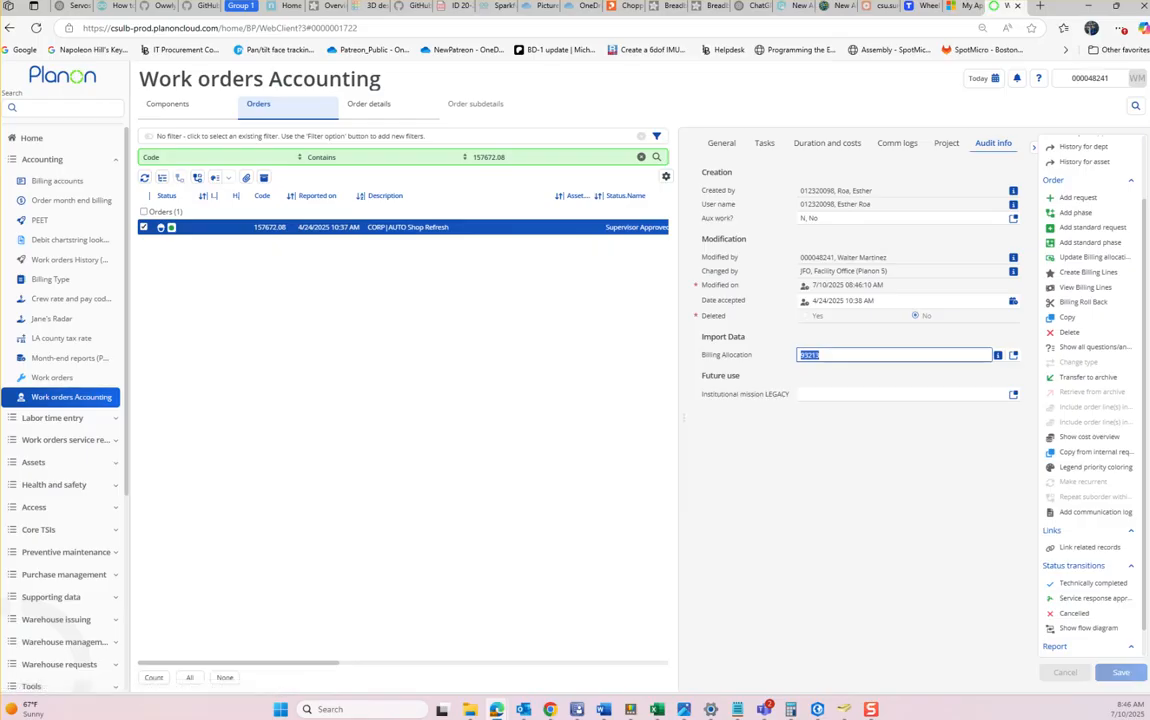
pyautogui.hotkey('alt', 'Tab')
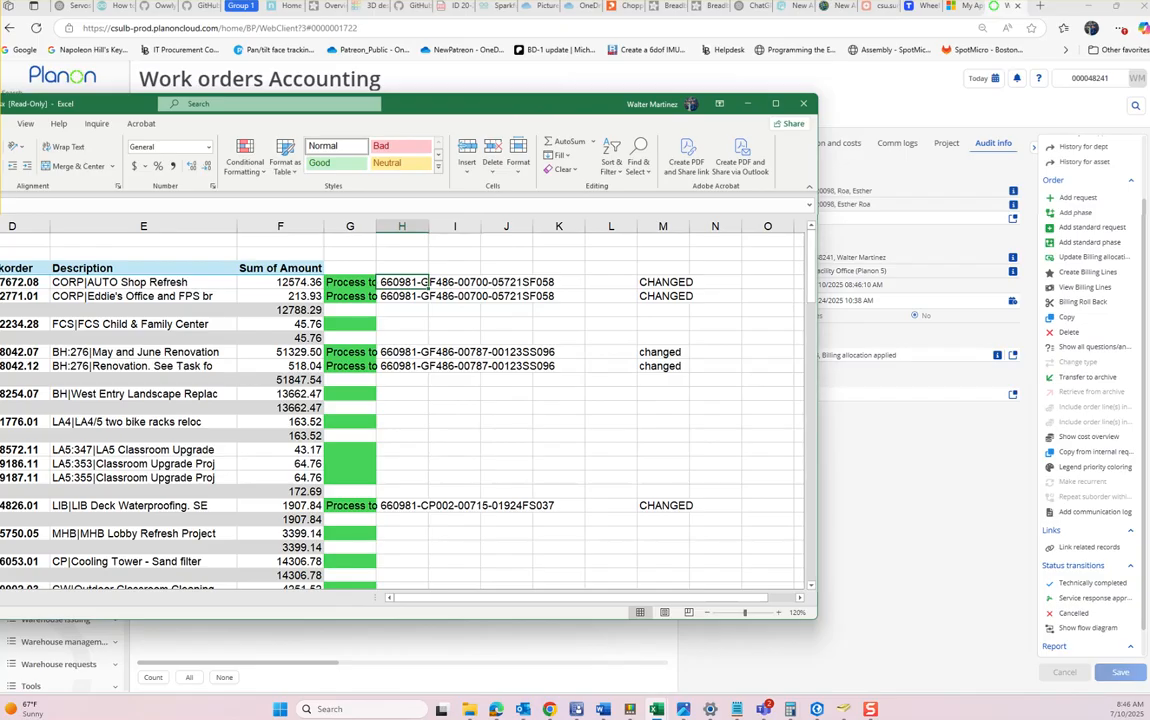
pyautogui.click(611, 282)
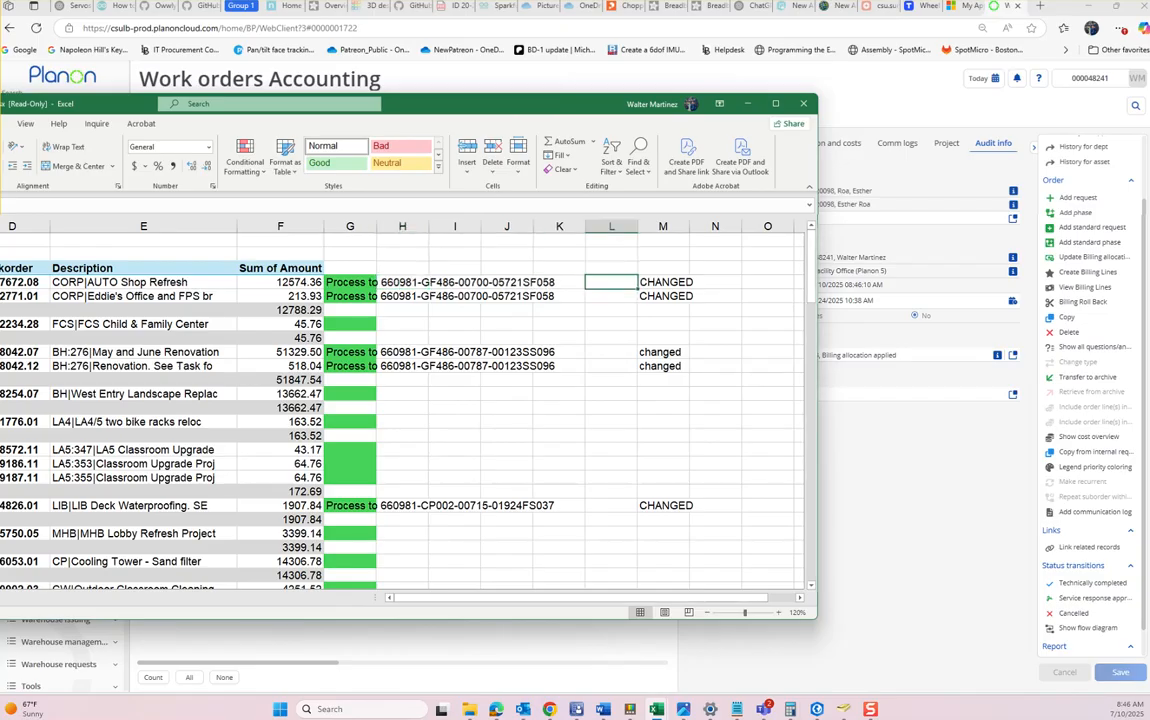
pyautogui.hotkey('ctrl', 'v')
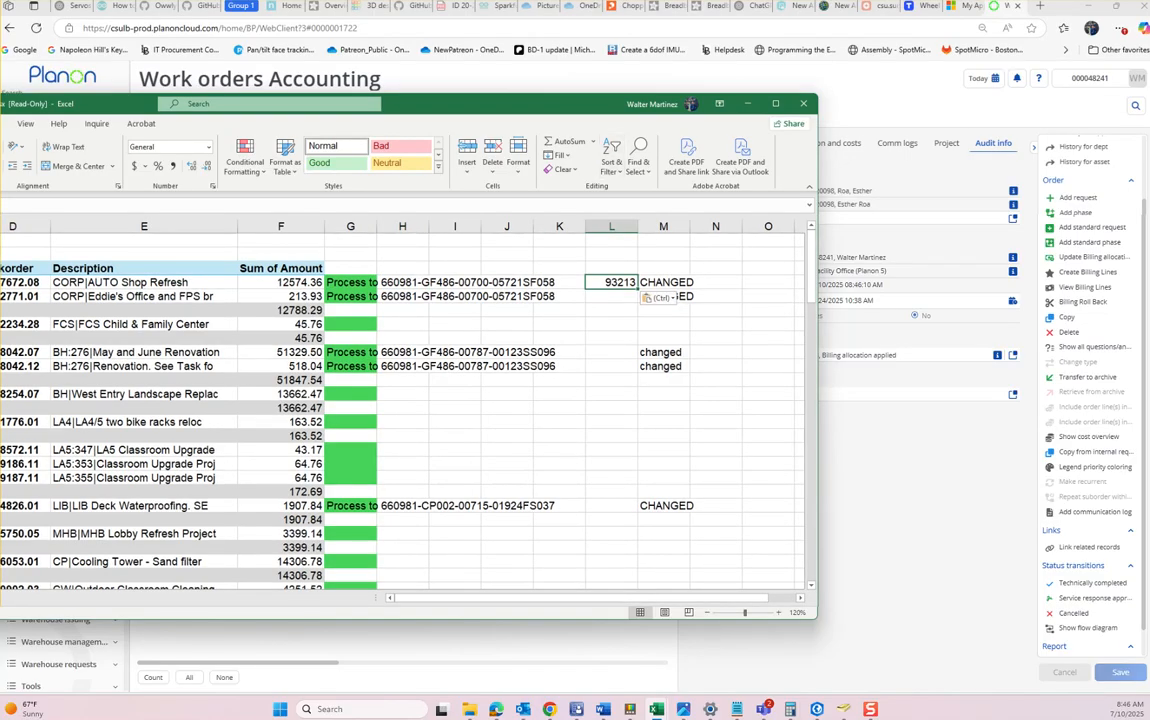
pyautogui.moveTo(510, 104); pyautogui.dragTo(0, 124)
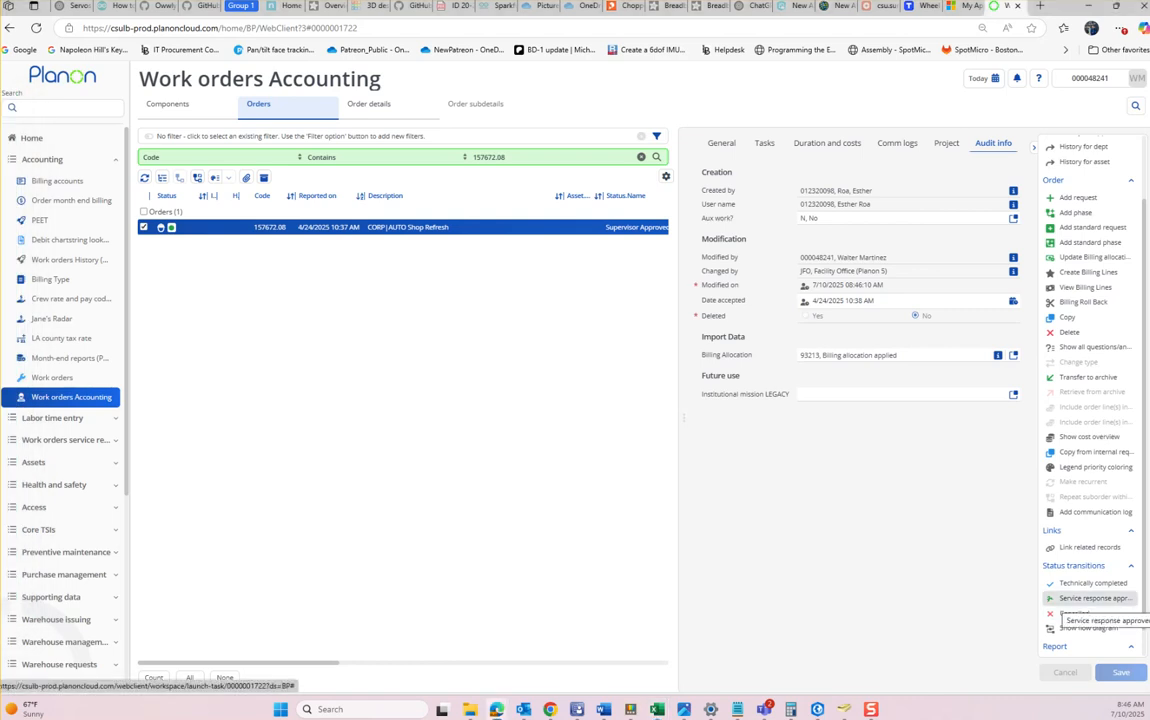
# Change the AUTO Shop Refresh work order's status to Service response approved and create its billing lines
pyautogui.click(1062, 602)
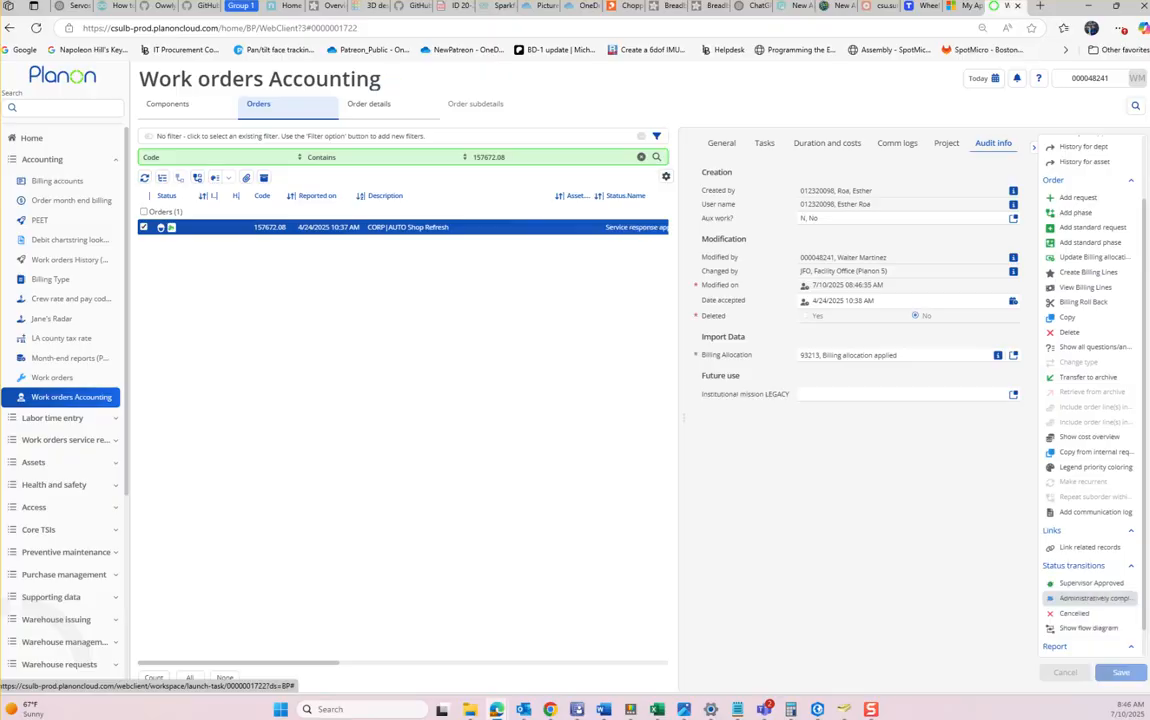
pyautogui.click(1088, 272)
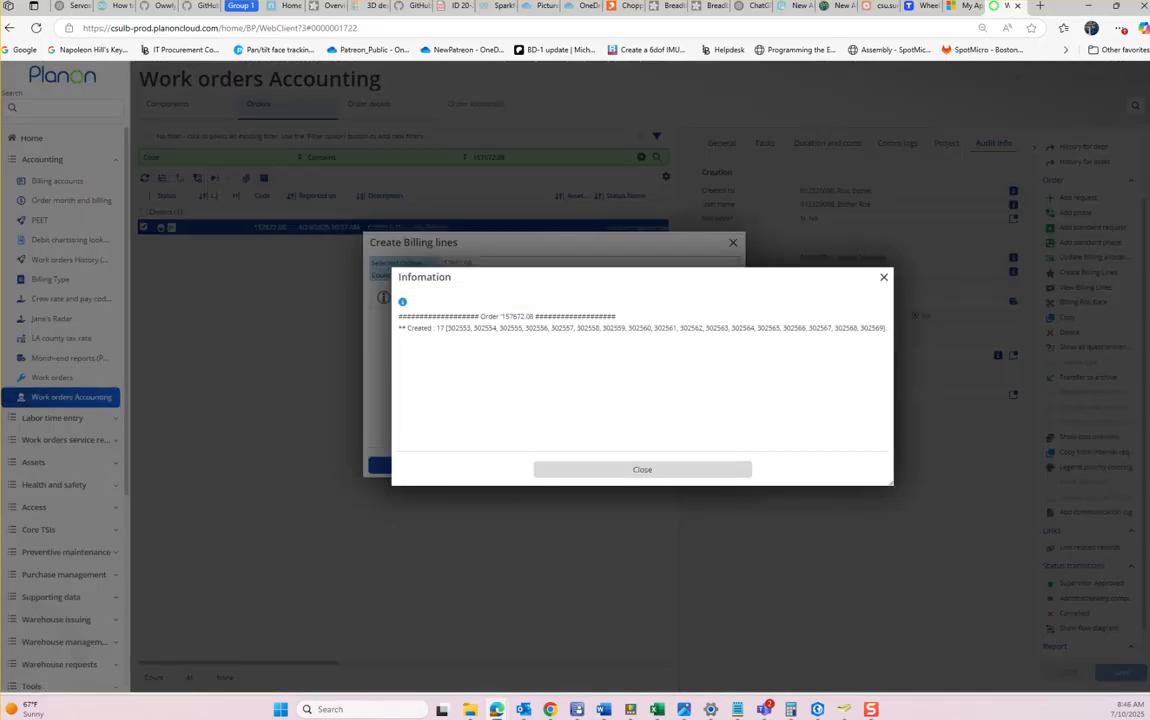
pyautogui.click(642, 469)
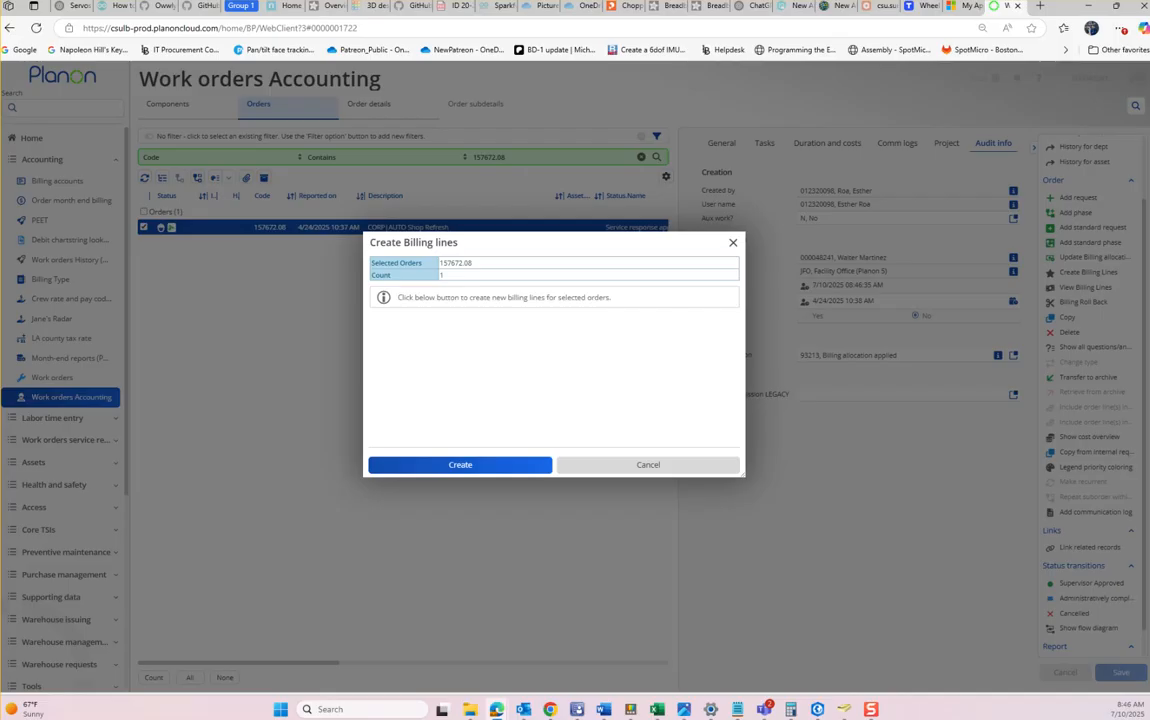
pyautogui.click(643, 465)
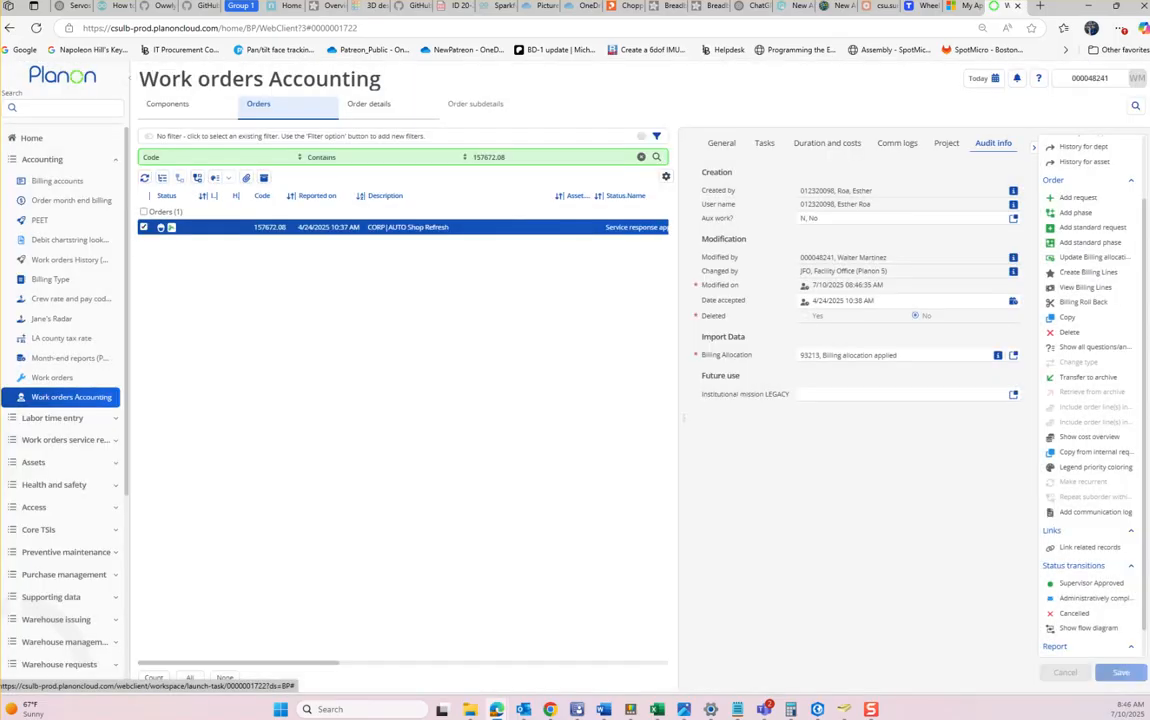
# In Order month end billing, select all of the work order's draft billing lines and set their status to Validated
pyautogui.click(71, 200)
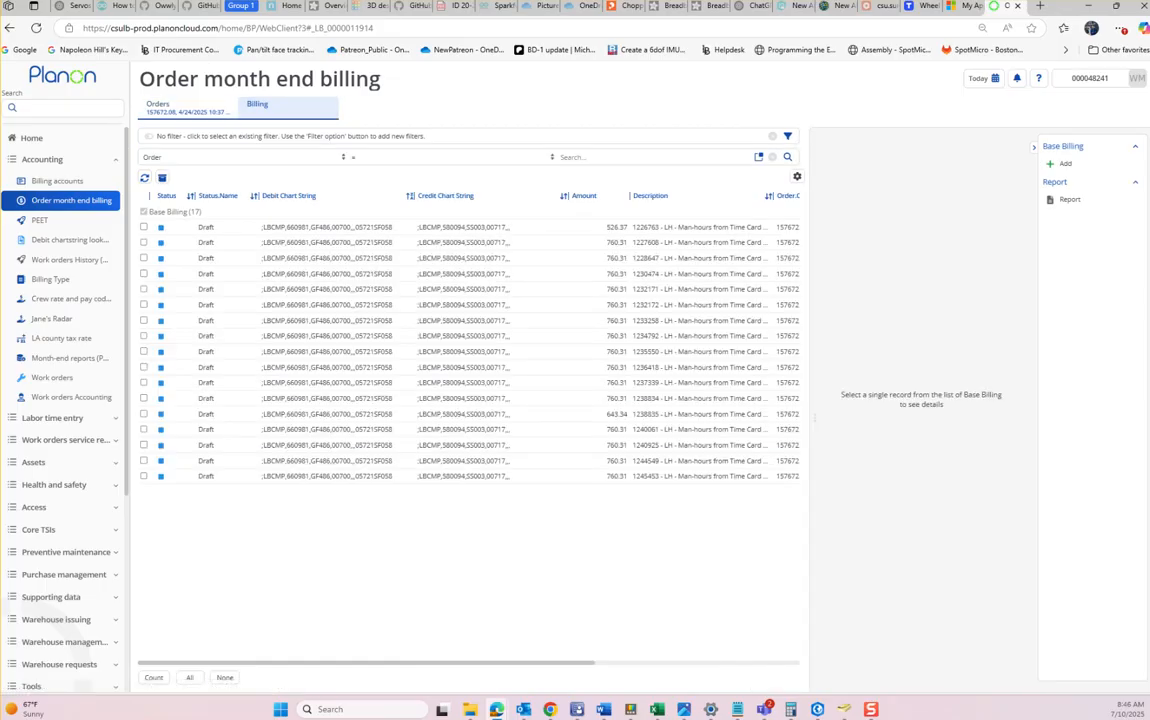
pyautogui.click(189, 677)
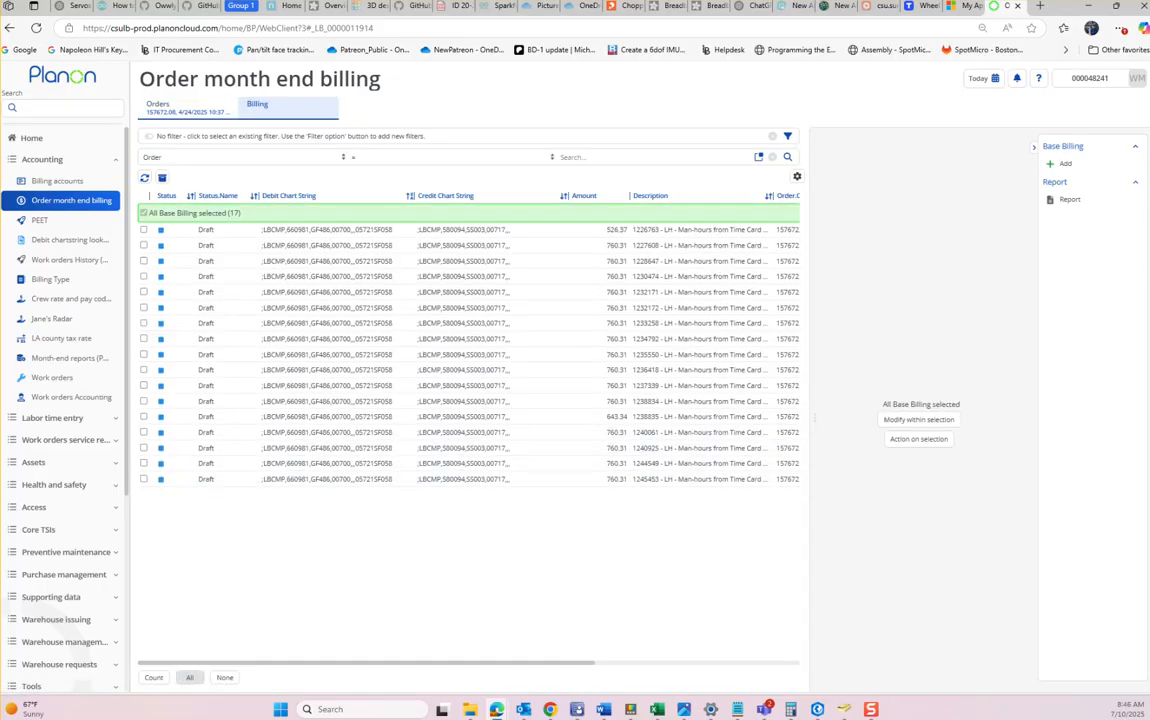
pyautogui.click(918, 439)
pyautogui.scroll(-1, 560, 377)
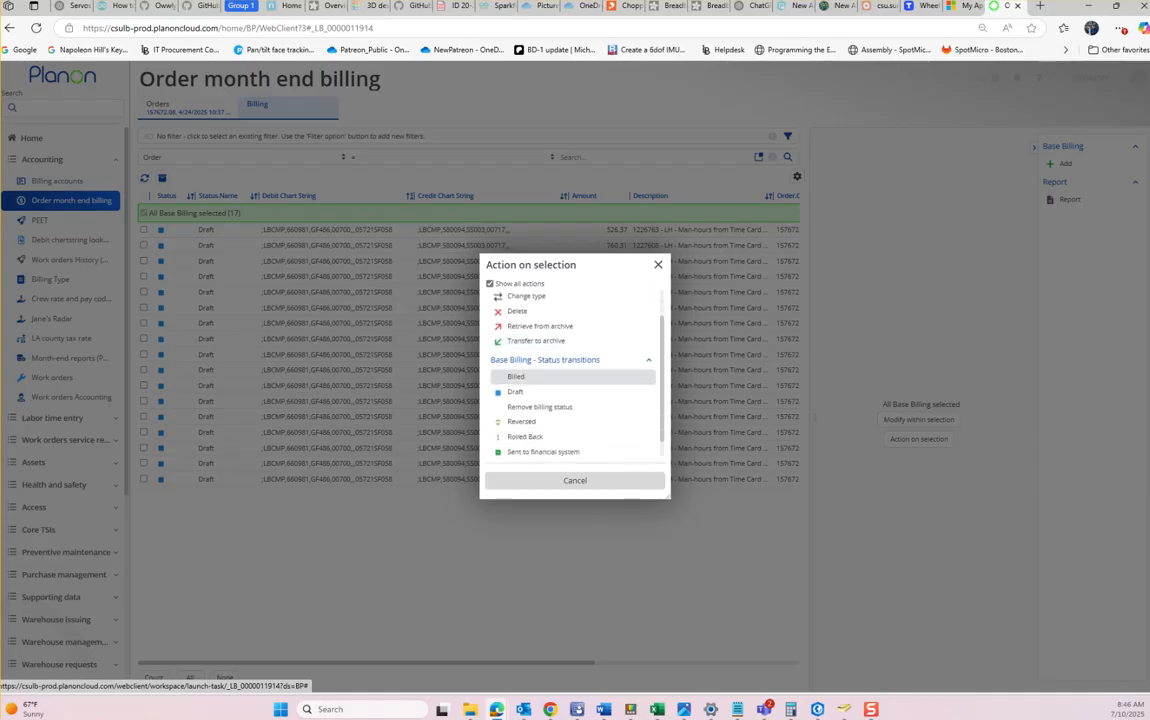
pyautogui.scroll(-1, 560, 400)
pyautogui.click(540, 450)
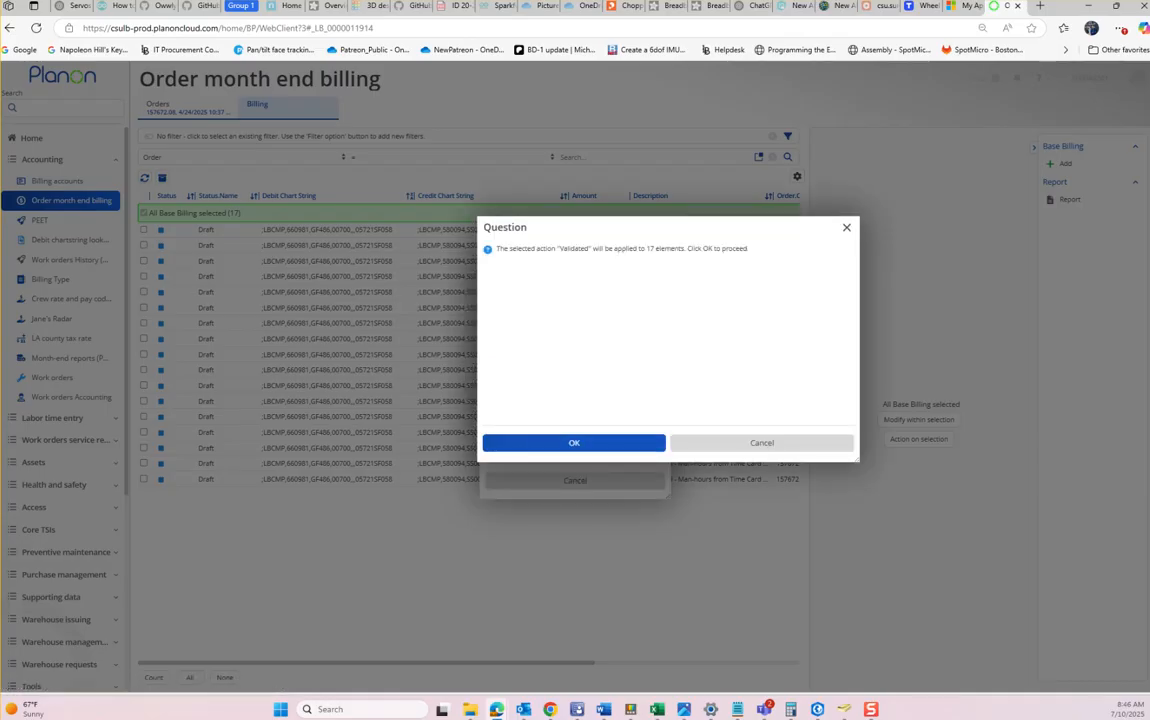
pyautogui.press('Return')
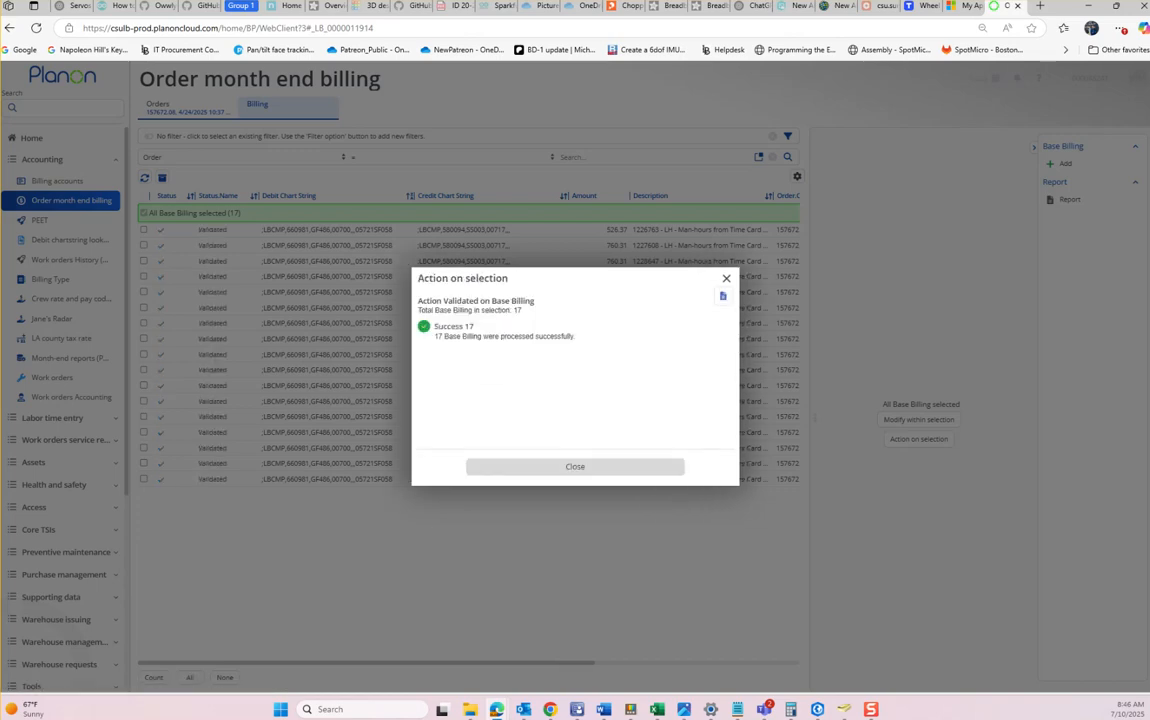
pyautogui.click(575, 466)
# Set the status of all selected validated billing lines to Sent to financial system
pyautogui.click(918, 439)
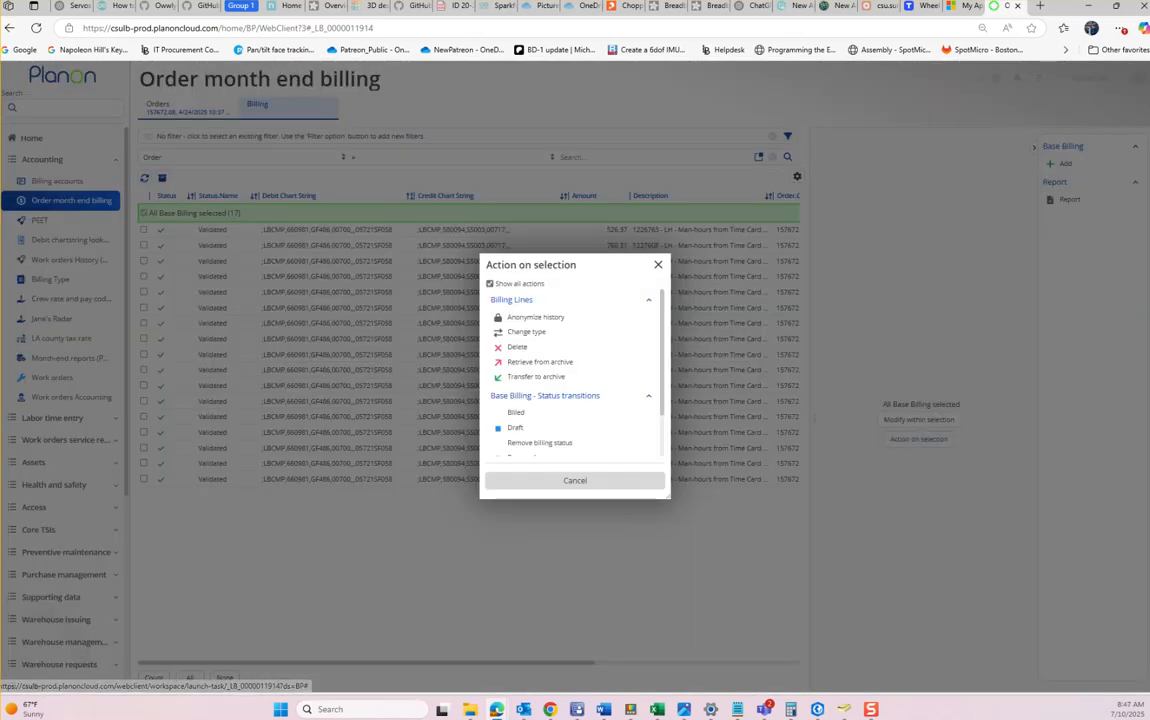
pyautogui.scroll(-2, 530, 420)
pyautogui.click(530, 432)
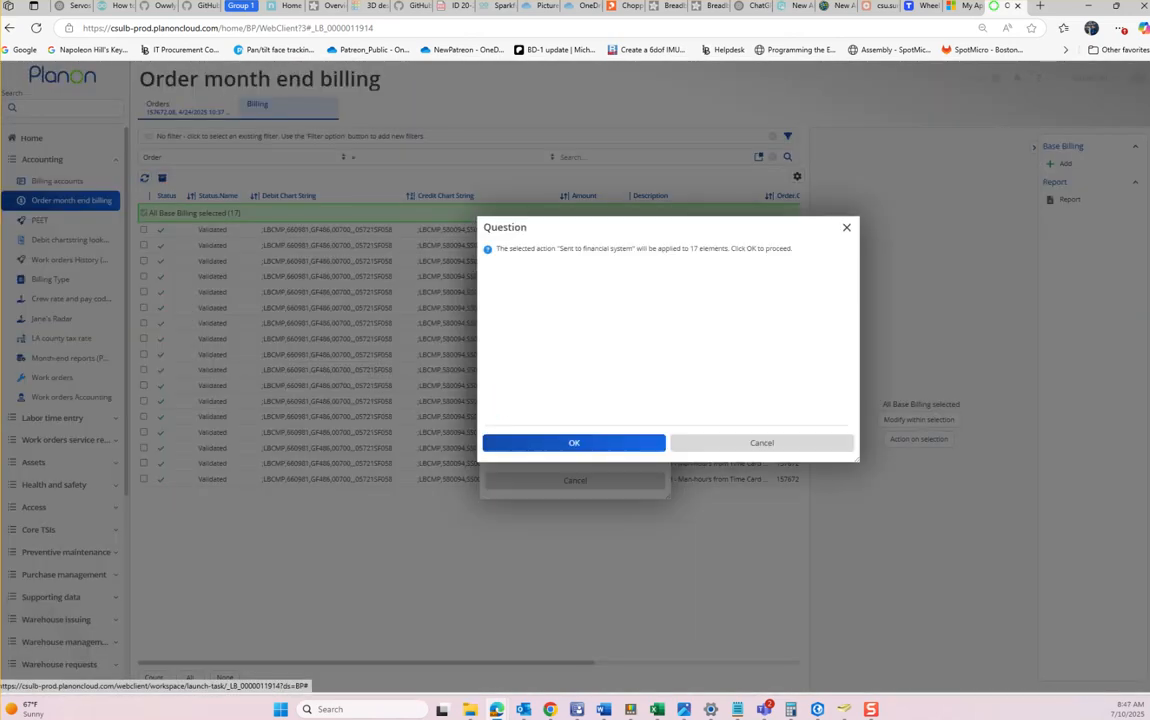
pyautogui.click(574, 443)
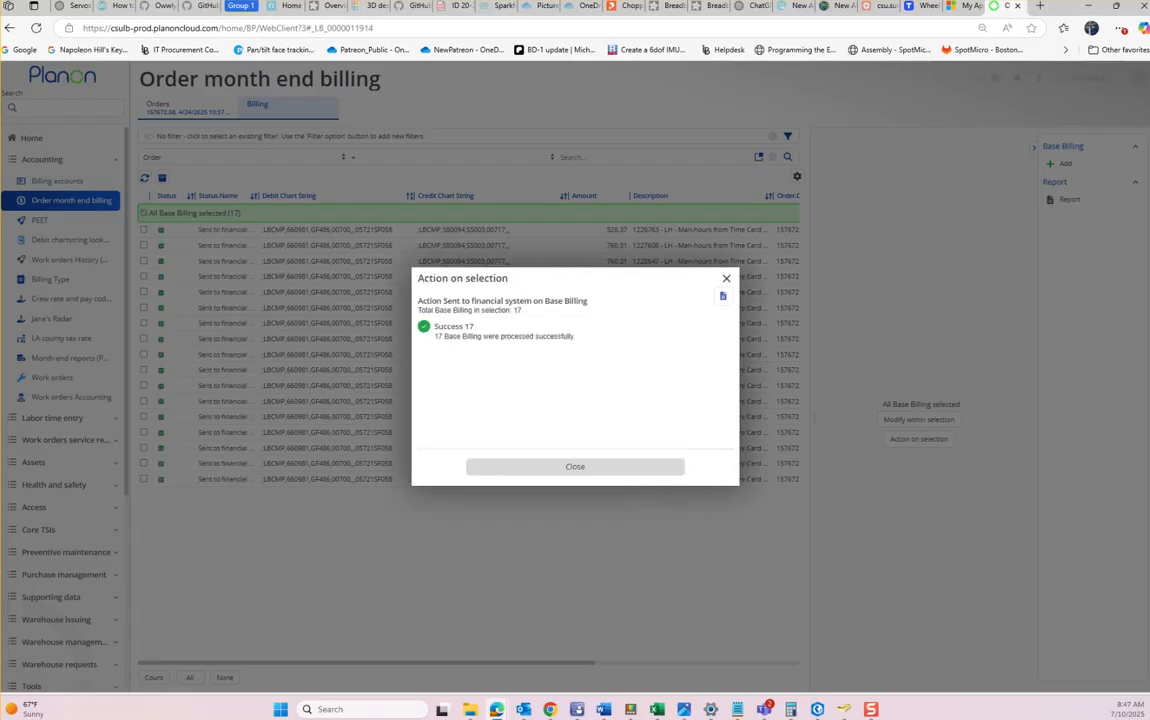
pyautogui.click(575, 466)
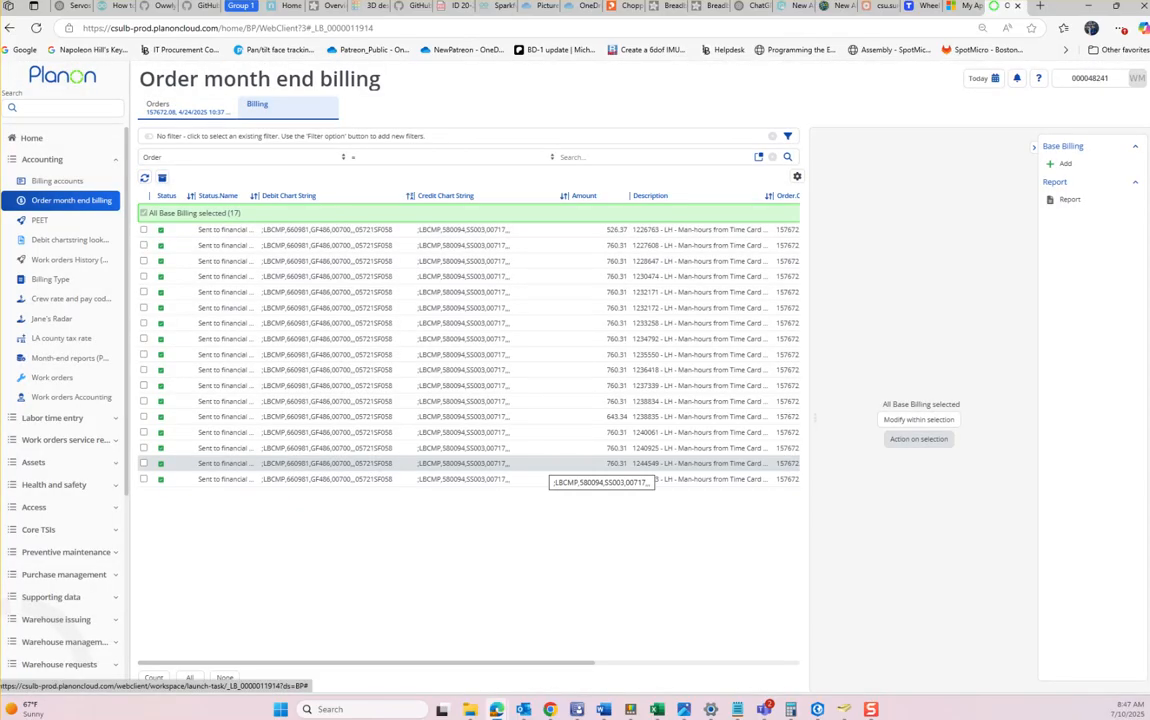
# Return to Work orders Accounting and set the AUTO Shop Refresh work order's status to Administratively completed
pyautogui.click(71, 397)
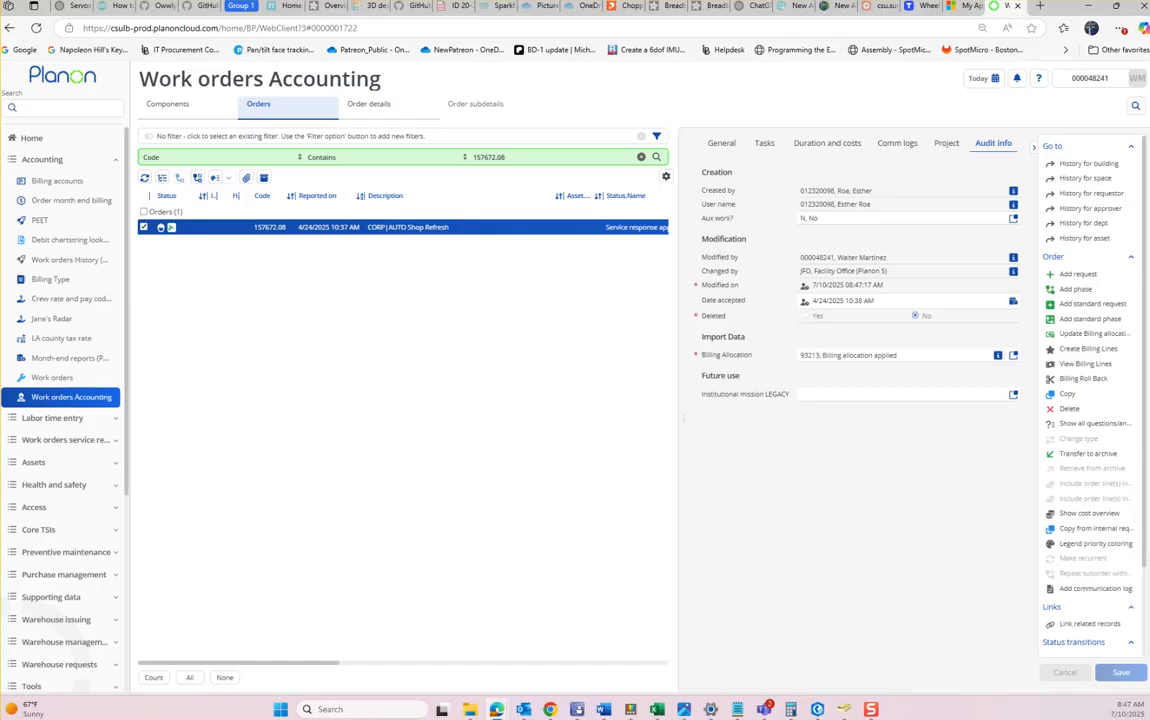
pyautogui.scroll(-2, 1092, 578)
pyautogui.click(1060, 570)
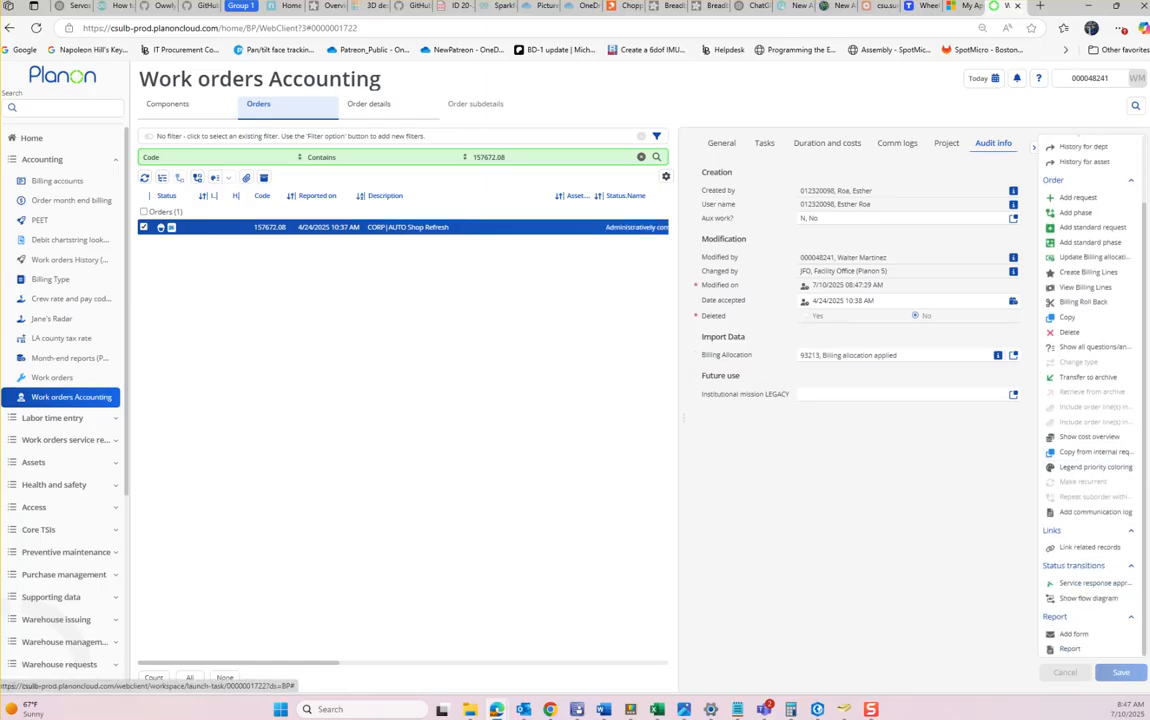
# Switch to the June 2025 project billing workbook in Excel and review the "Process to" chart strings and the billing allocation number for AUTO Shop Refresh
pyautogui.hotkey('alt', 'Tab')
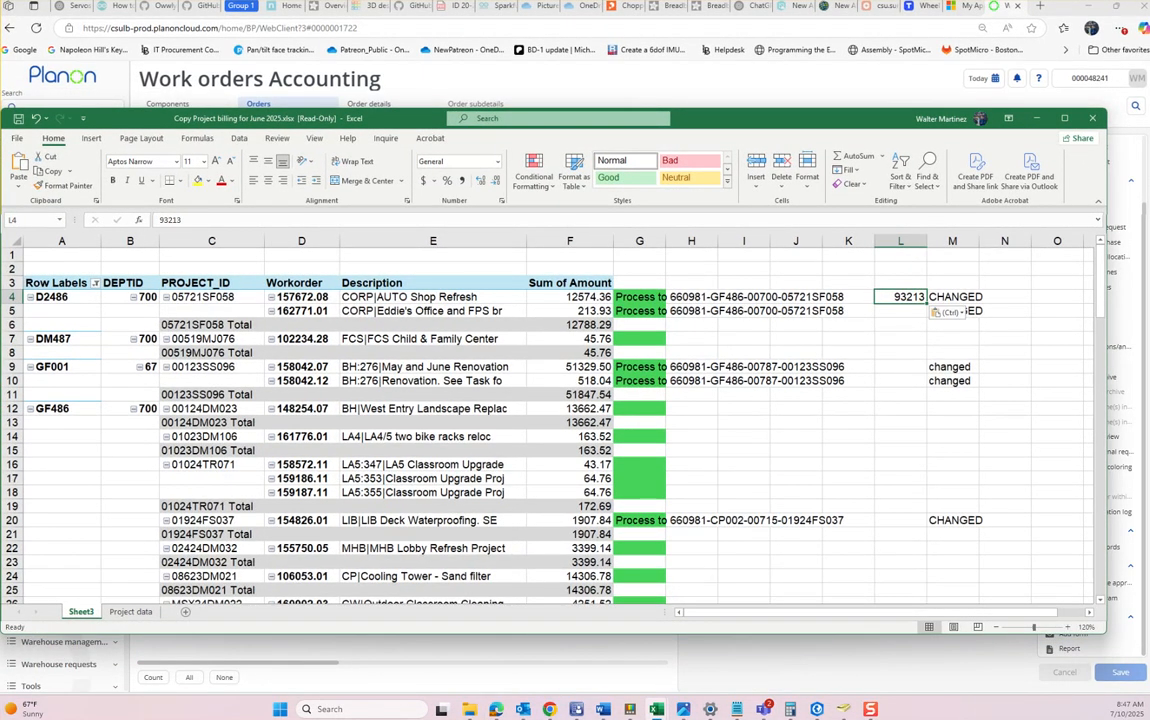
pyautogui.click(691, 297)
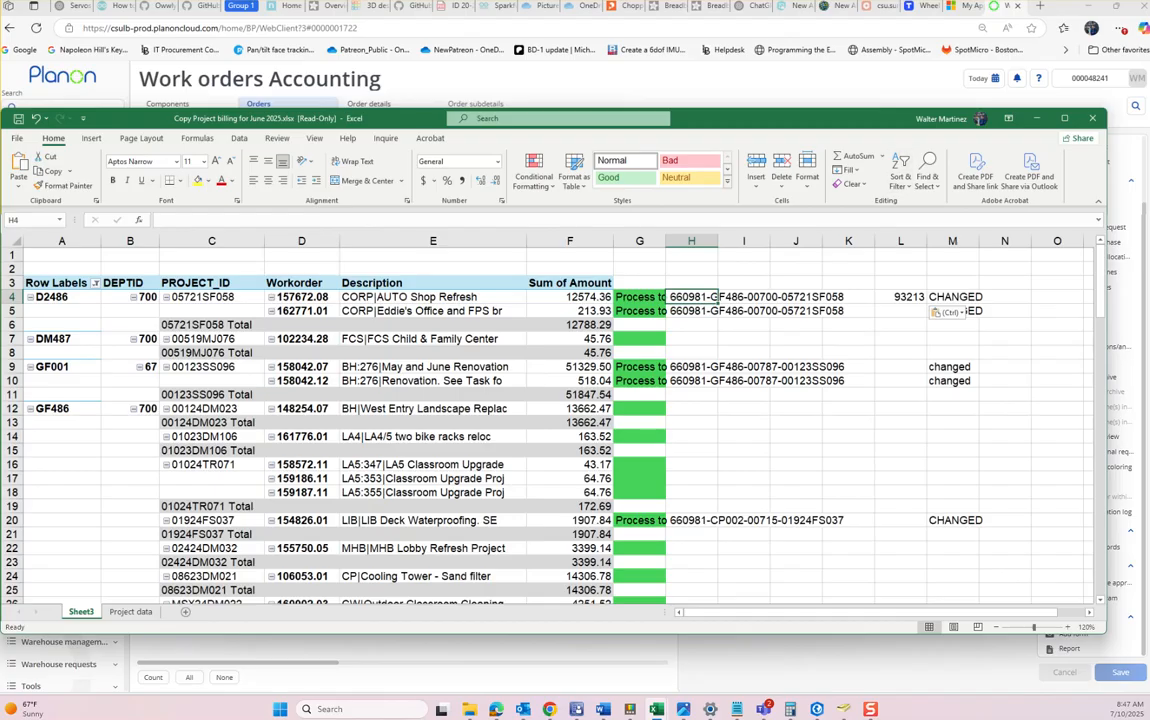
pyautogui.scroll(-6, 550, 420)
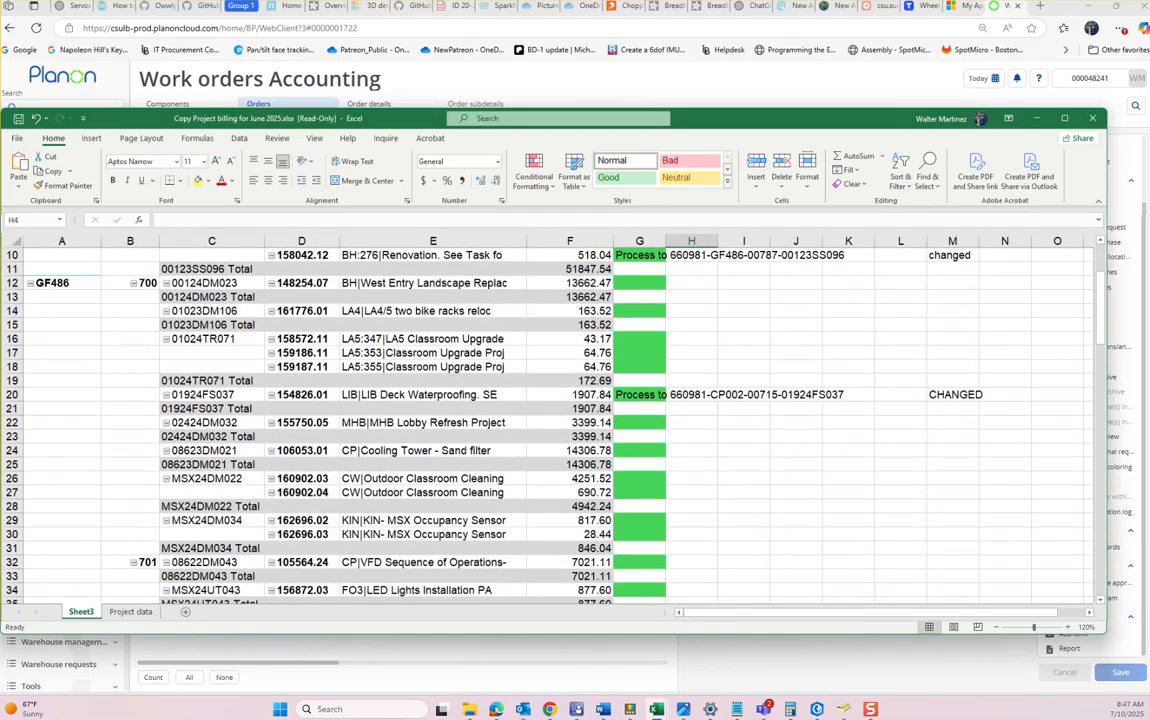
pyautogui.scroll(-8, 550, 420)
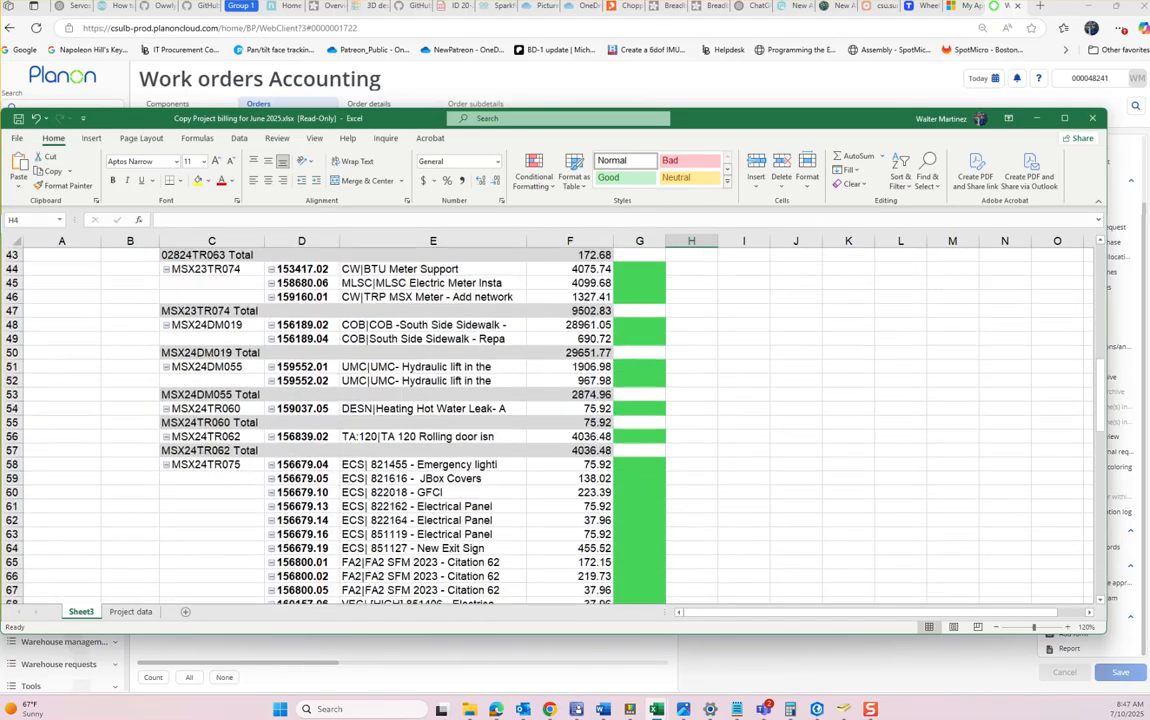
pyautogui.scroll(12, 550, 420)
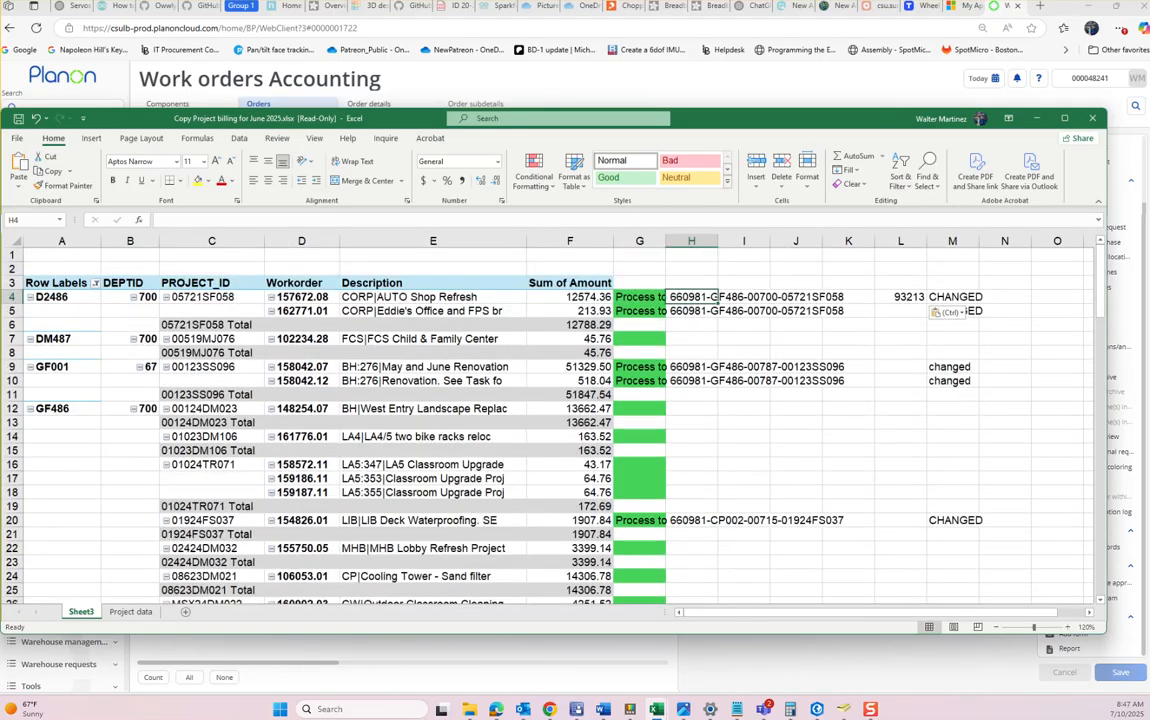
pyautogui.click(900, 297)
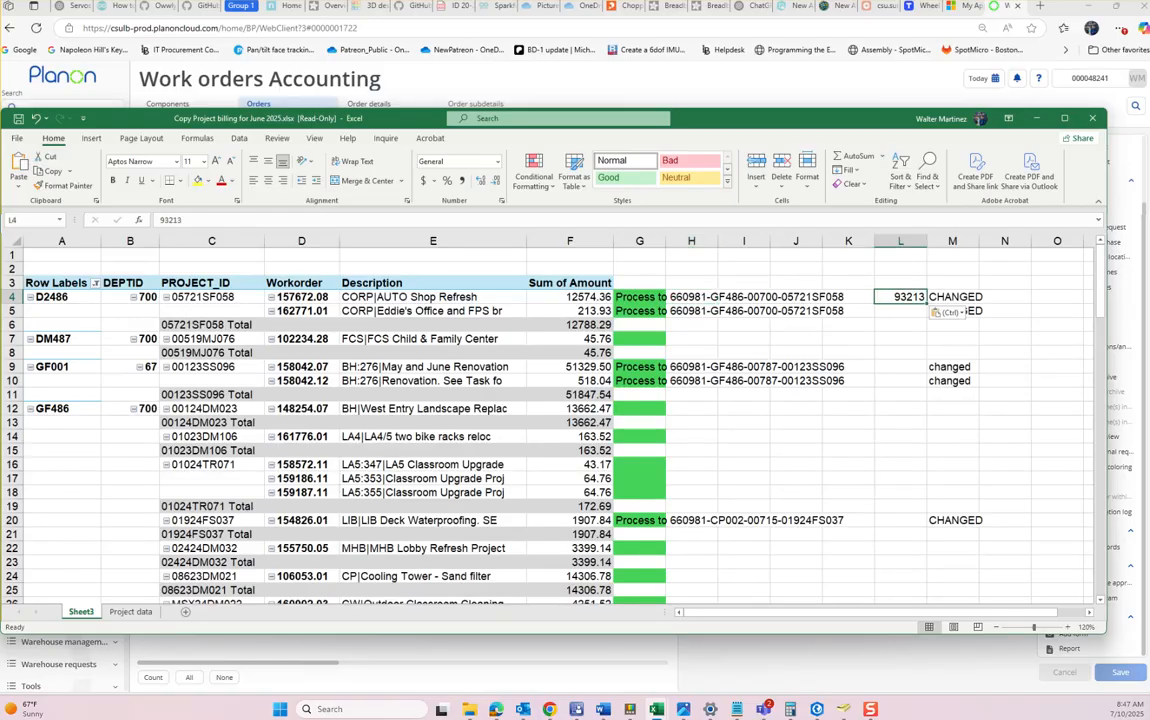
# Copy the work order number of the CORP office and FPS break room renovation from row 5 of Sheet3
pyautogui.click(303, 311)
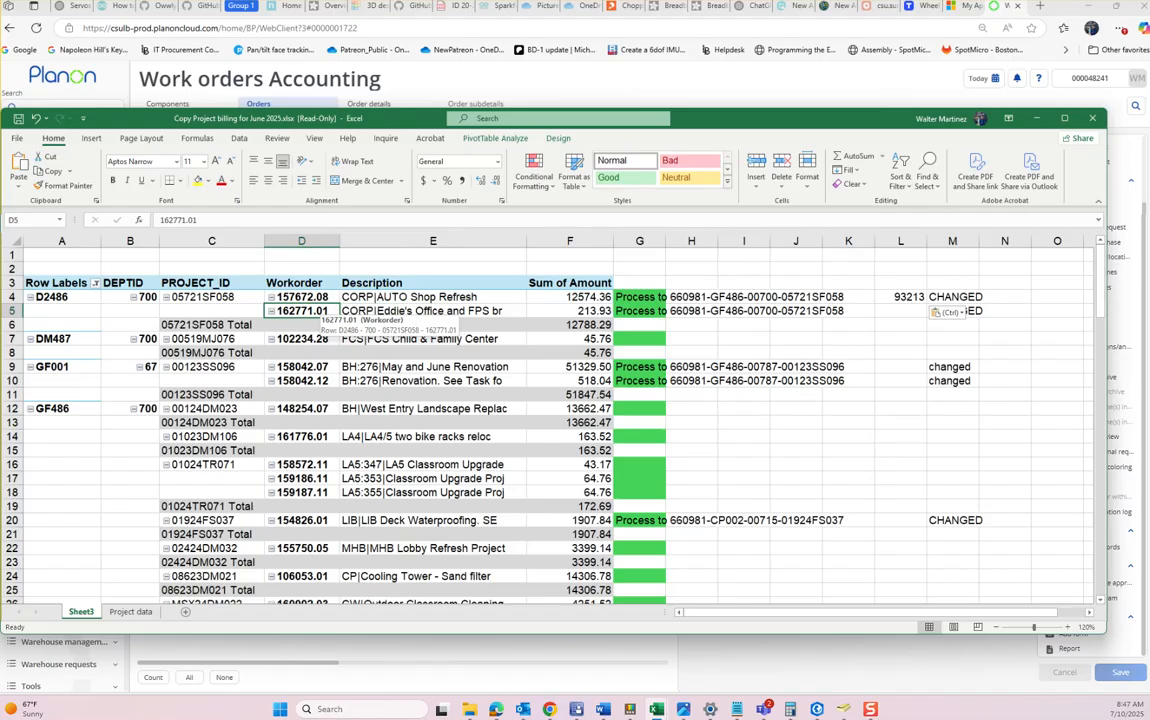
pyautogui.moveTo(979, 118); pyautogui.dragTo(522, 131)
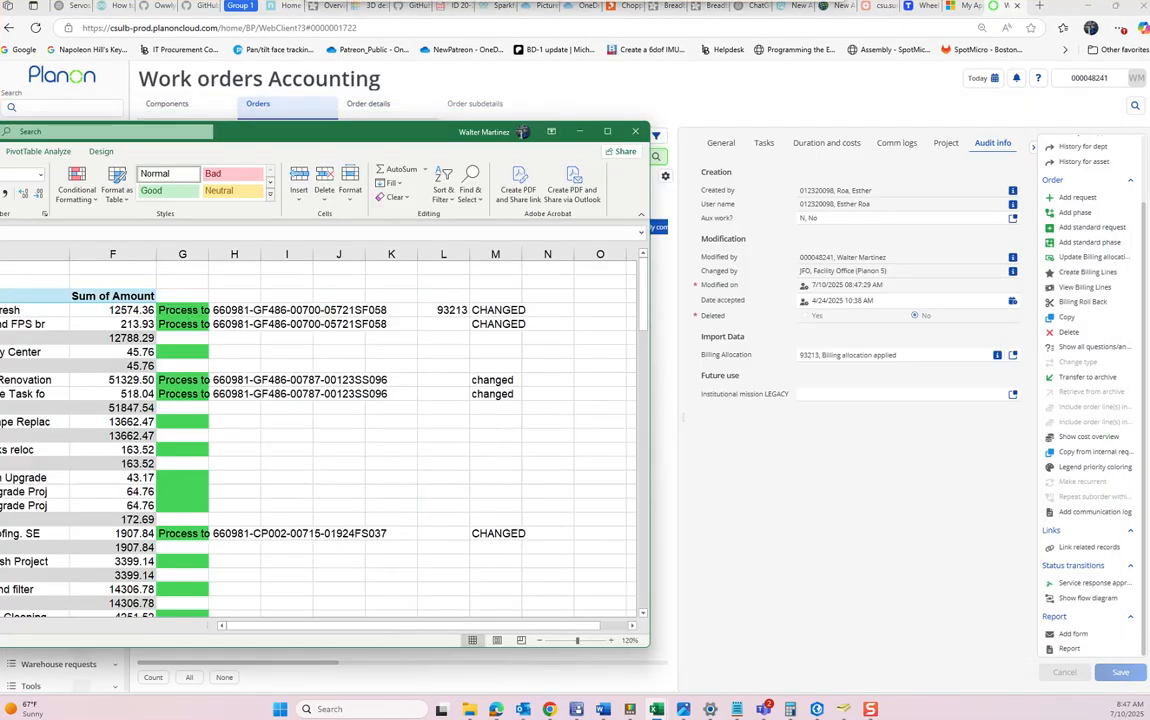
pyautogui.hotkey('alt', 'Tab')
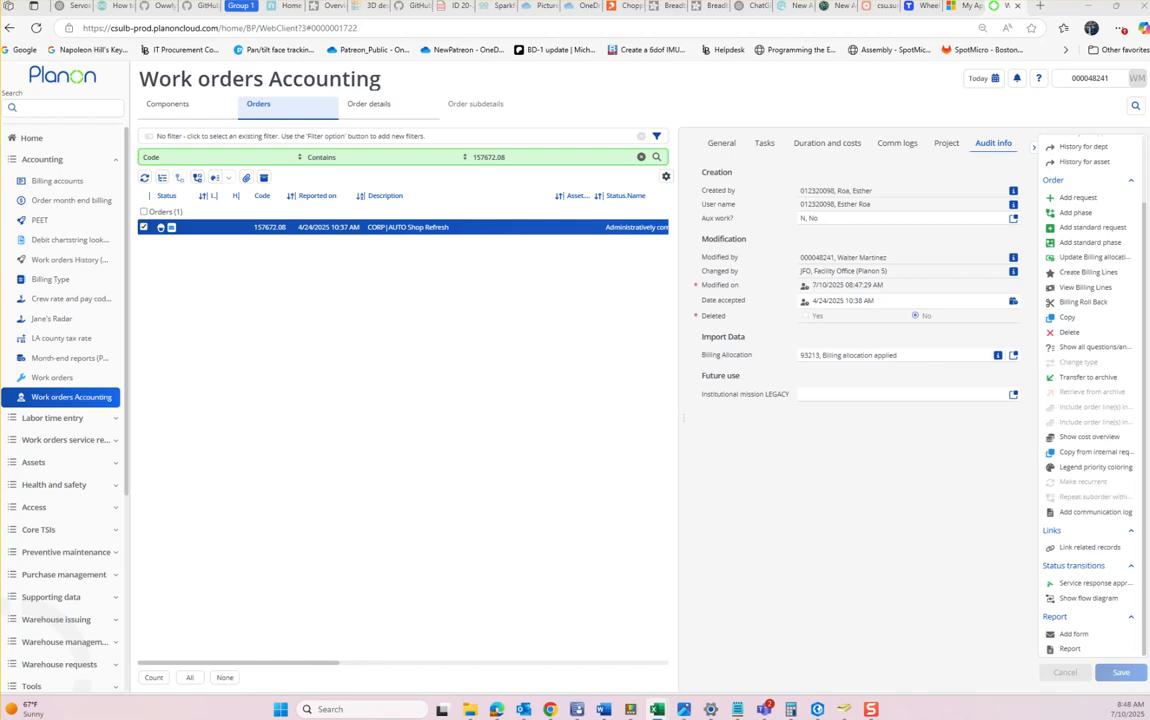
pyautogui.hotkey('alt', 'Tab')
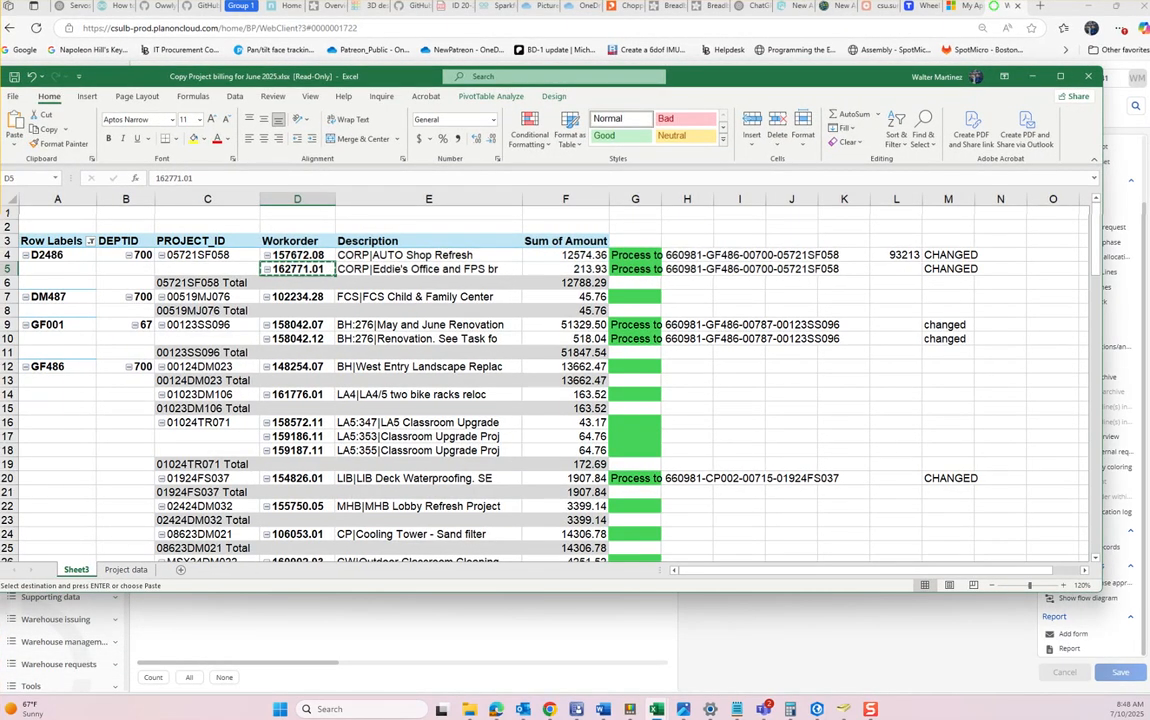
# Review the green-marked project rows on Sheet3 and the source billing records on the Project data sheet
pyautogui.scroll(-2, 540, 380)
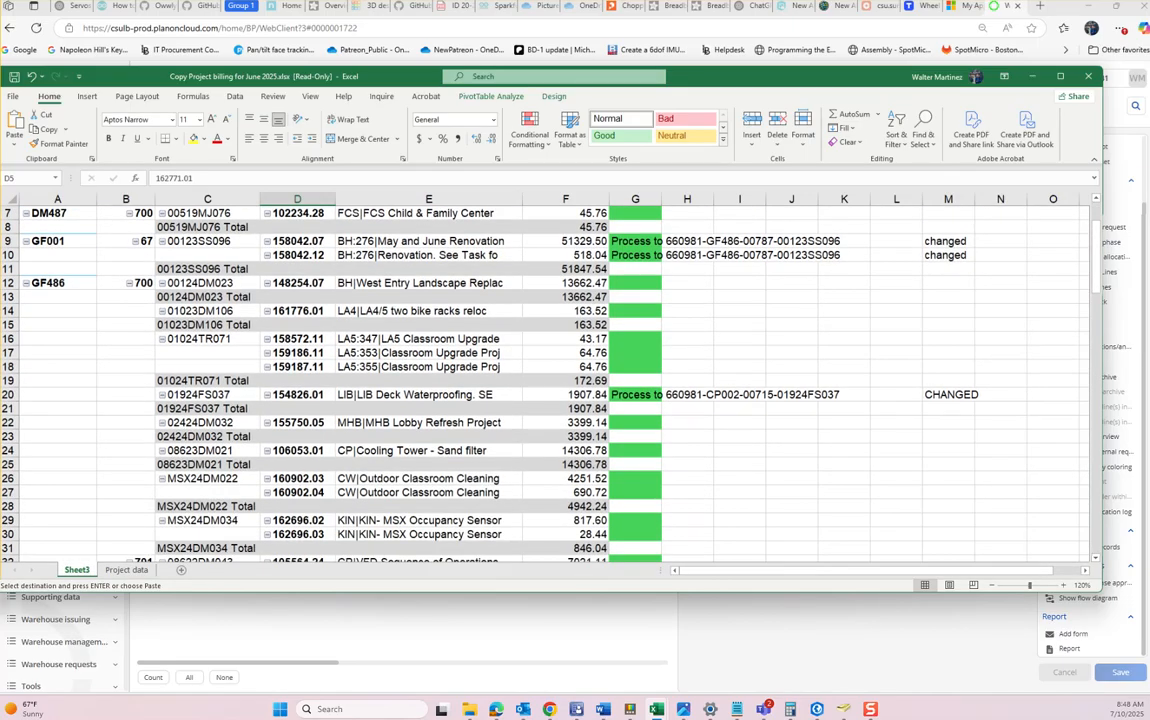
pyautogui.scroll(-2, 540, 380)
pyautogui.scroll(1, 540, 380)
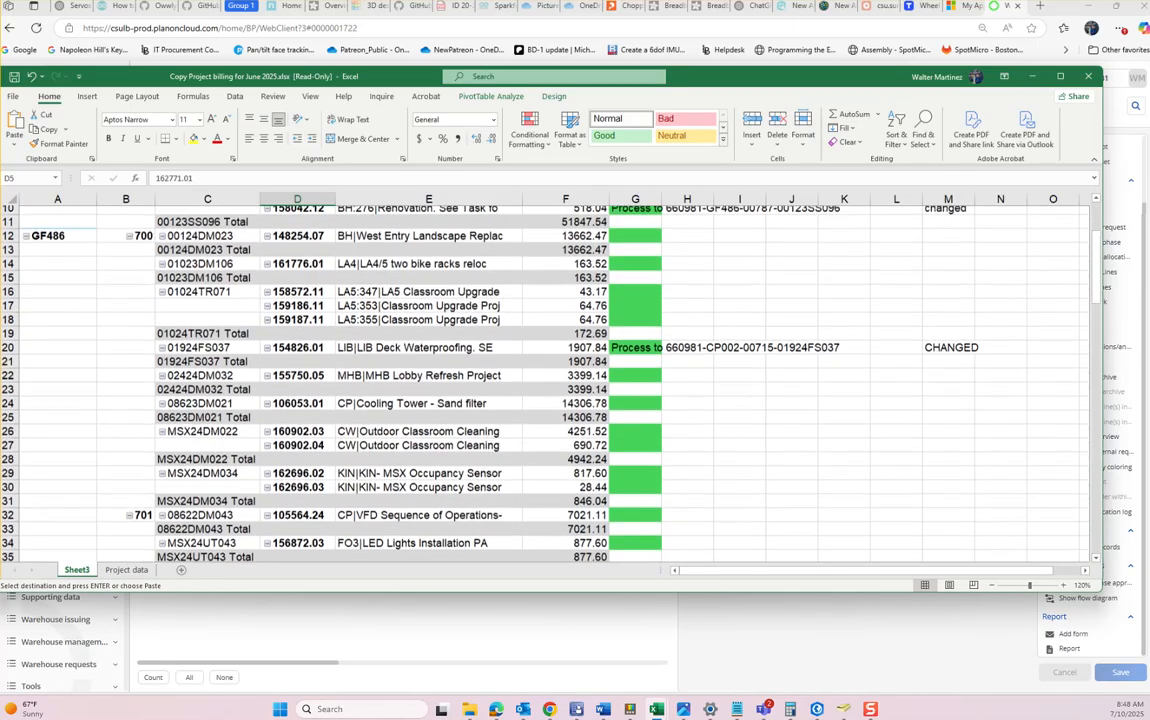
pyautogui.click(635, 409)
pyautogui.click(635, 451)
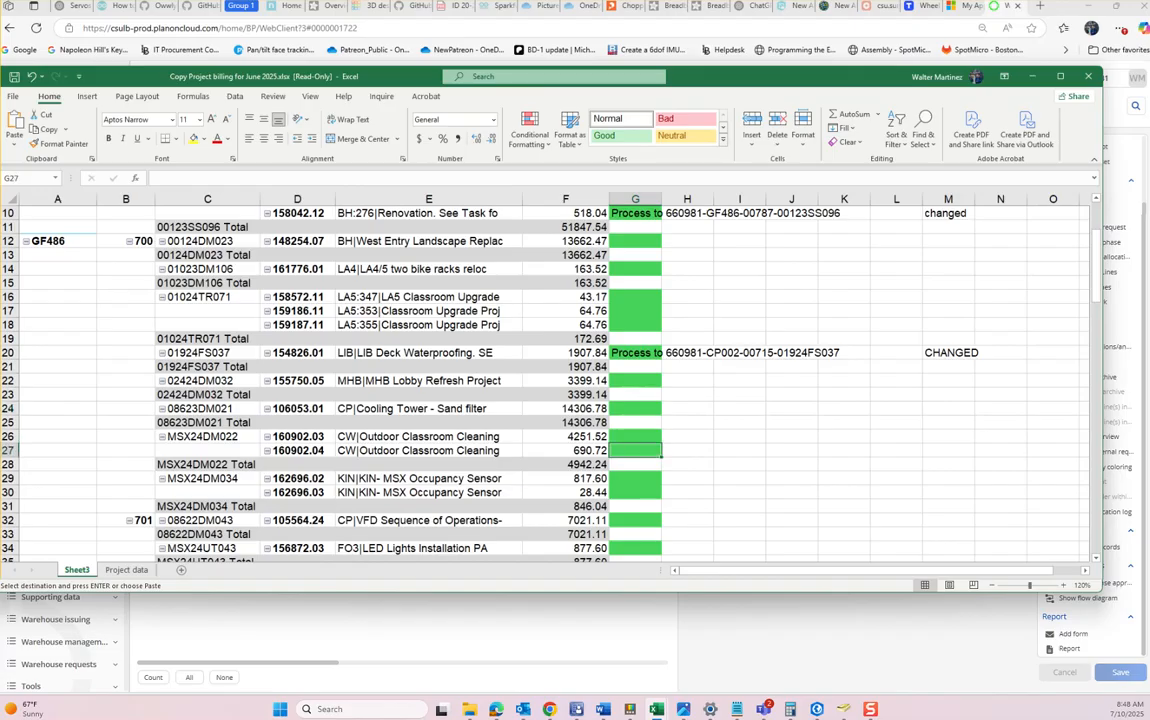
pyautogui.click(635, 479)
pyautogui.click(635, 492)
pyautogui.click(635, 520)
pyautogui.scroll(-4, 540, 380)
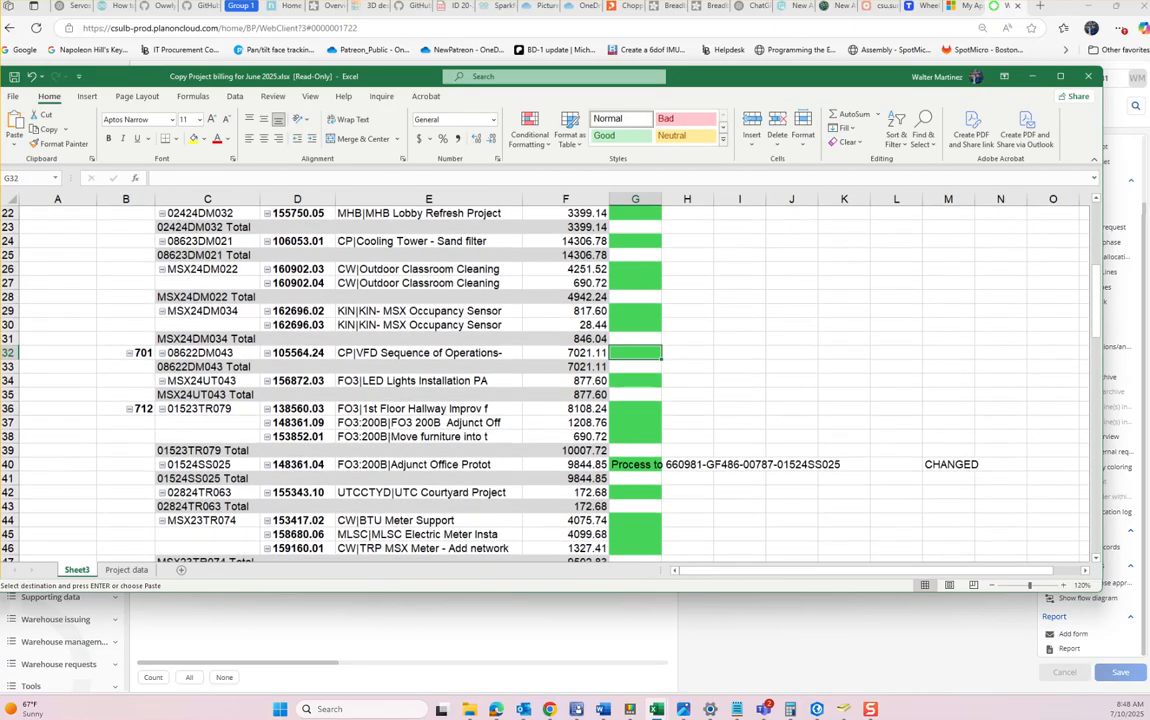
pyautogui.scroll(7, 540, 380)
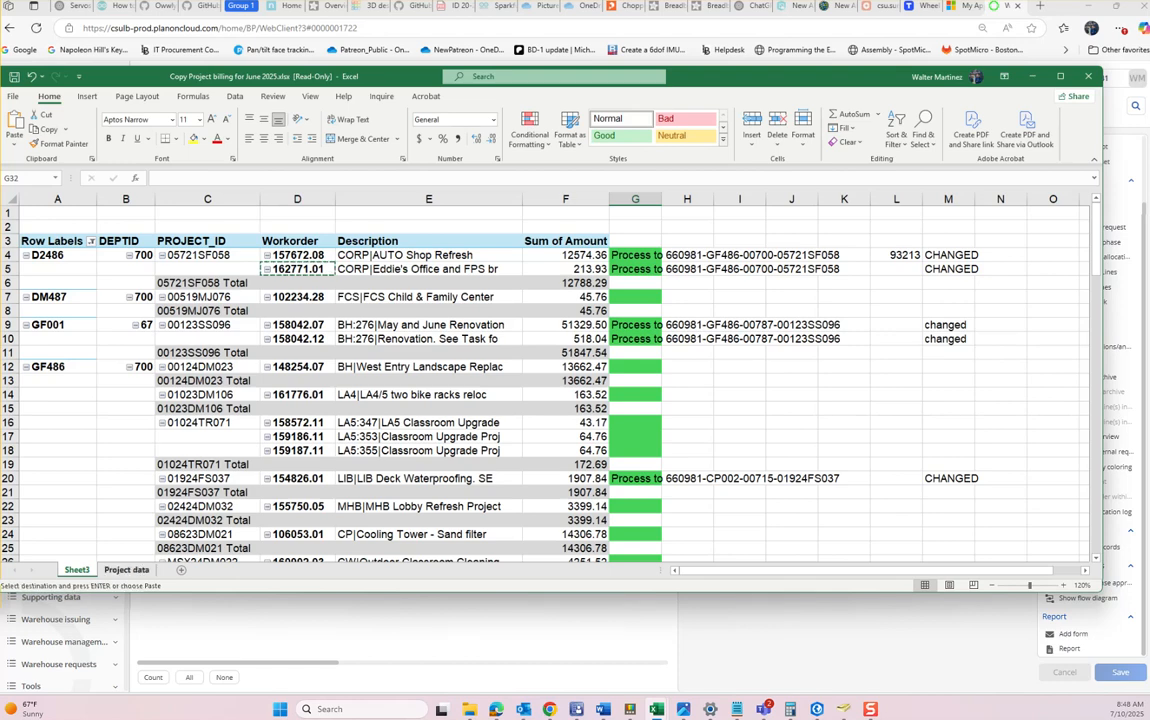
pyautogui.click(126, 570)
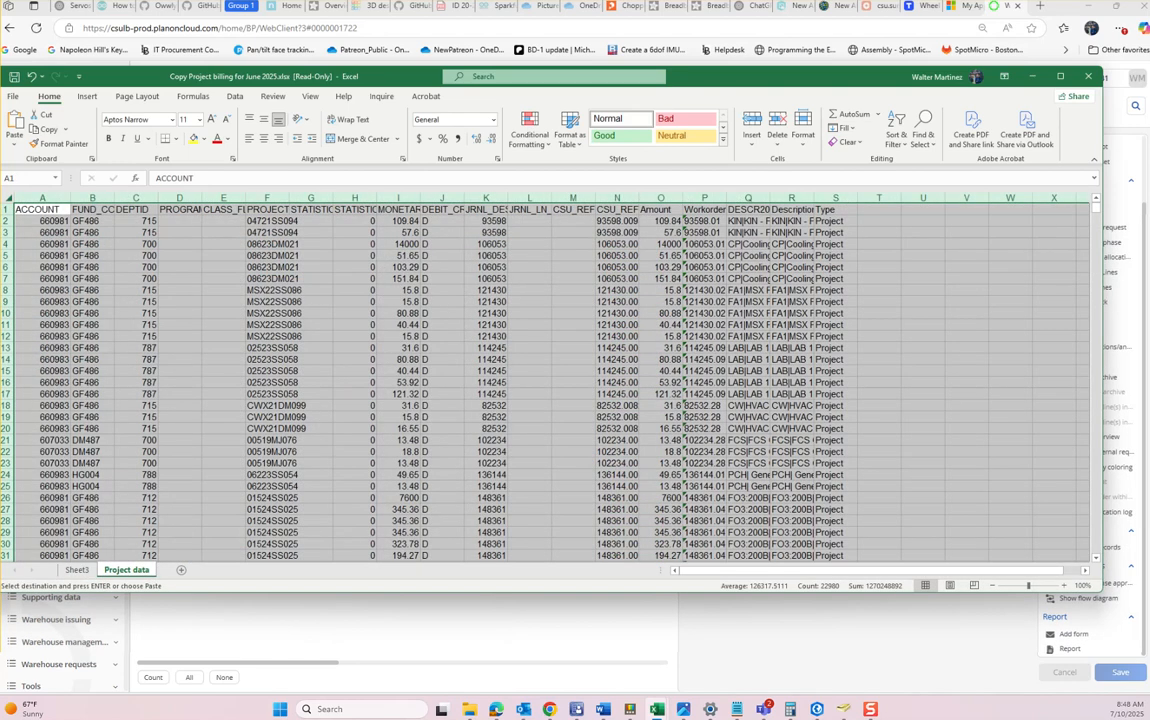
pyautogui.click(77, 570)
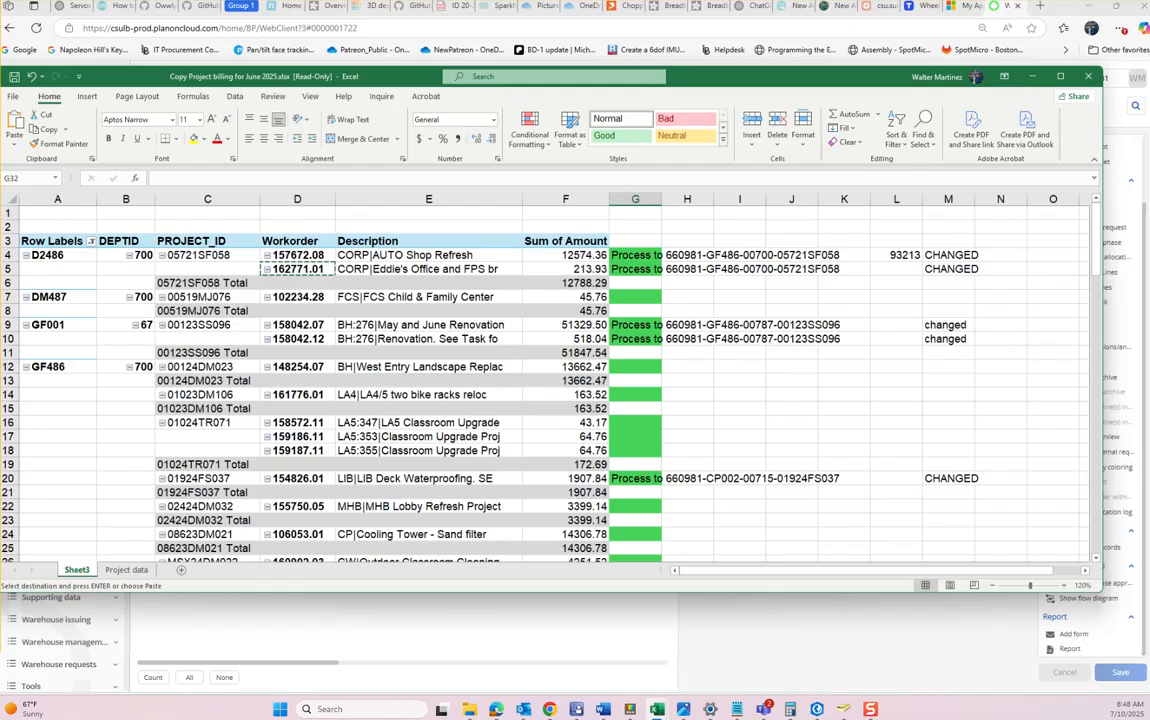
# Switch to Planon, filter Work orders Accounting by the copied work order number, and select the break room renovation work order
pyautogui.hotkey('alt', 'Tab')
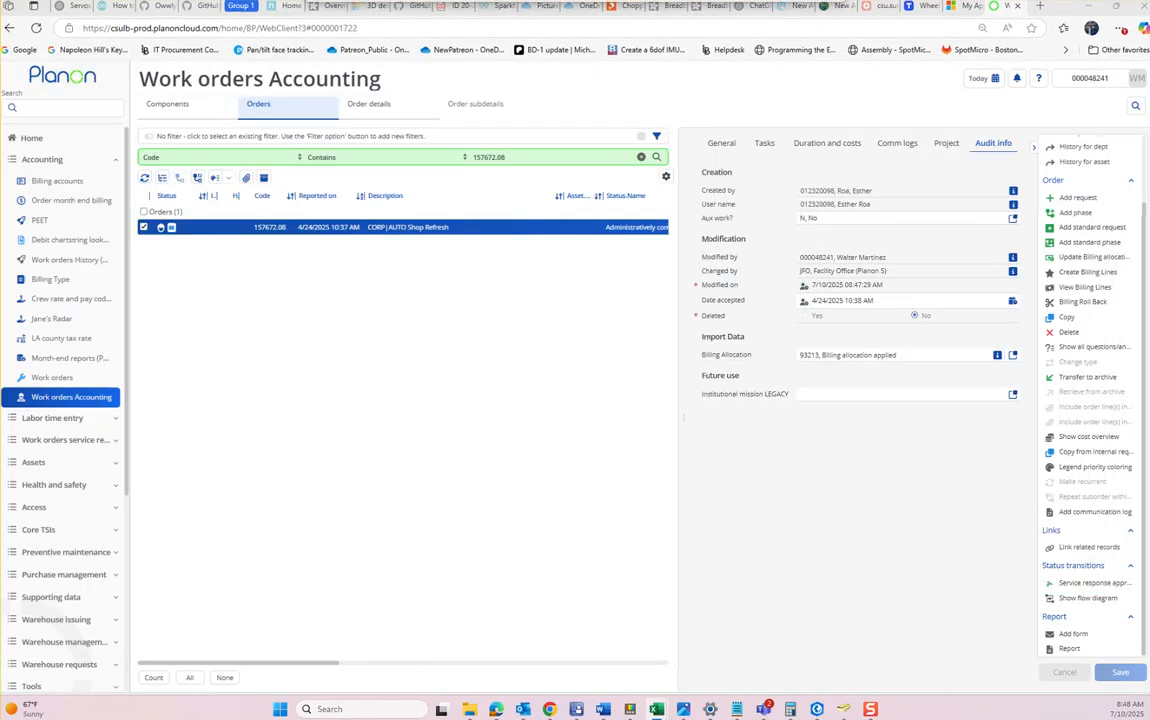
pyautogui.click(520, 157)
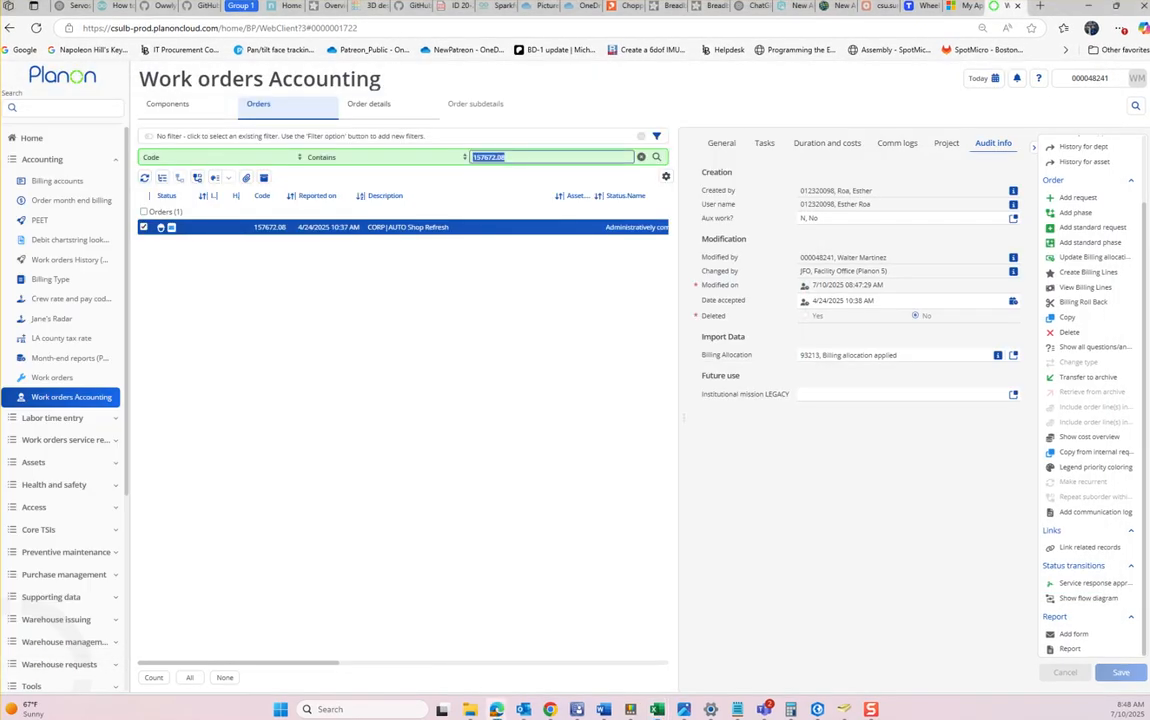
pyautogui.write('162771.01')
pyautogui.press('Return')
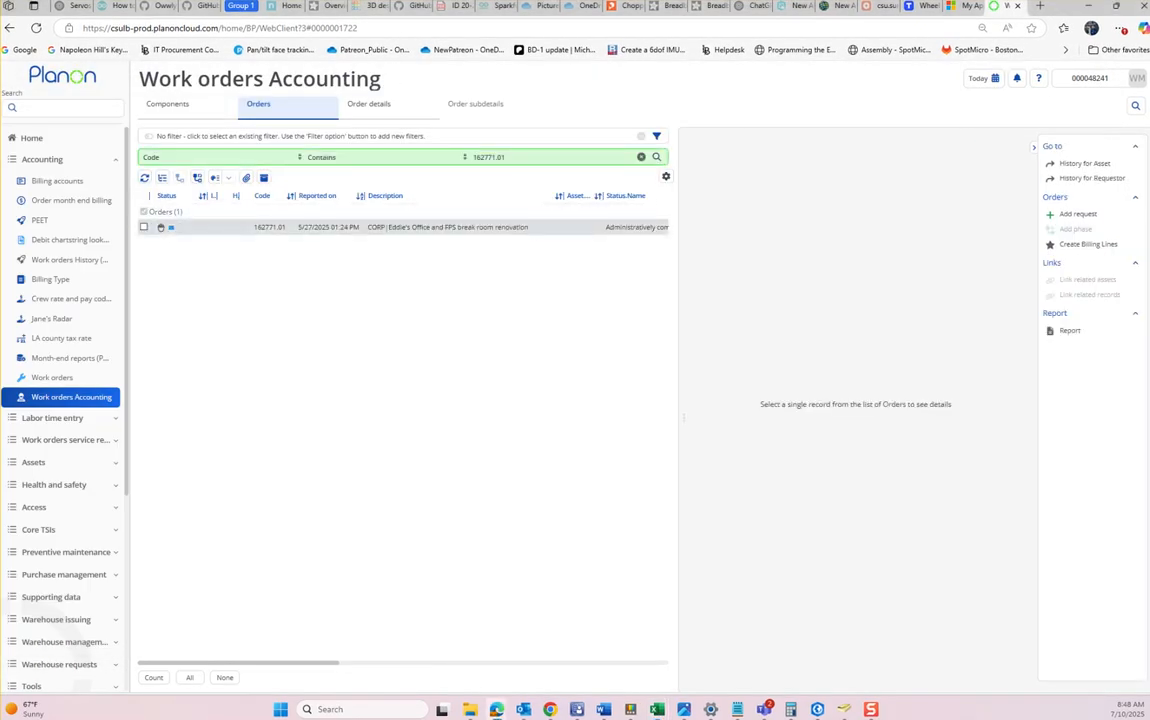
pyautogui.scroll(-2, 1097, 548)
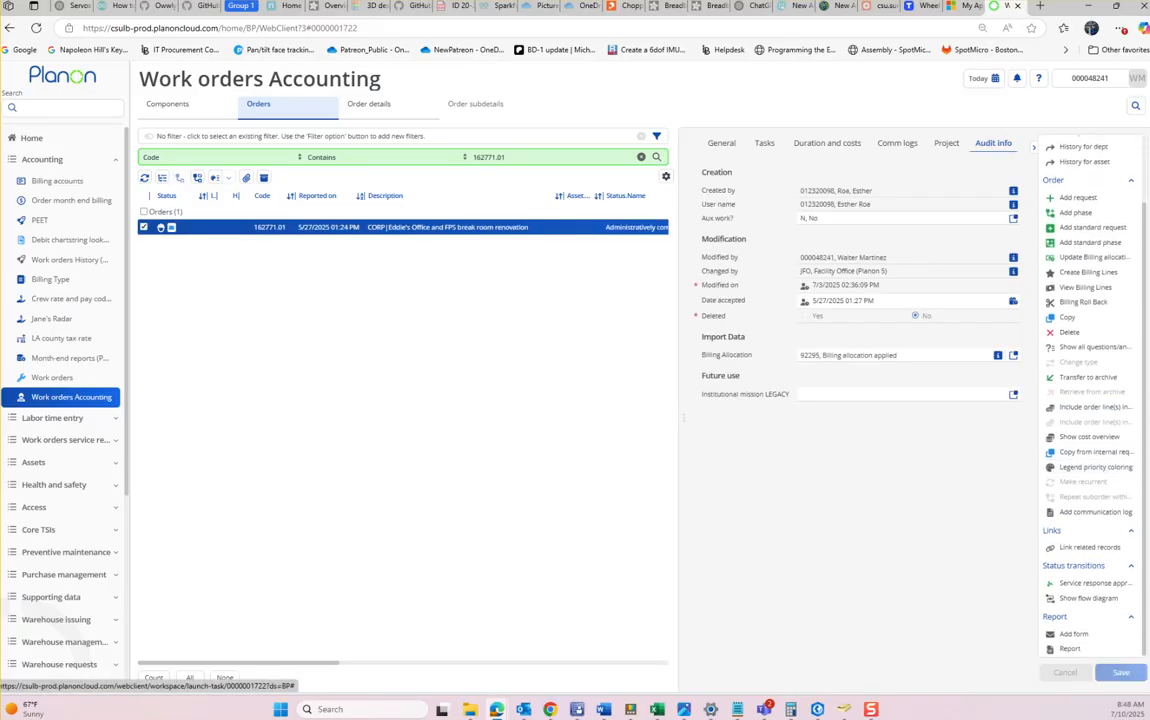
# Apply the Service response approved transition to the break room renovation work order, clear its Billing Allocation, and save
pyautogui.click(1095, 583)
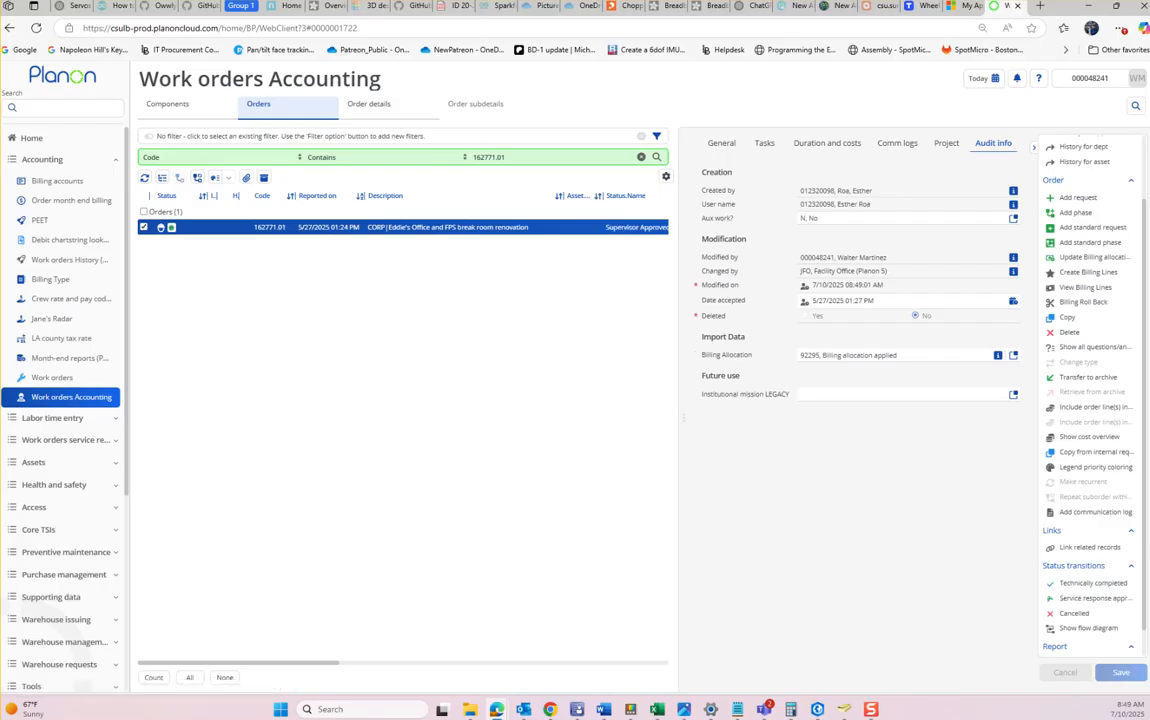
pyautogui.click(870, 355)
pyautogui.press('Delete')
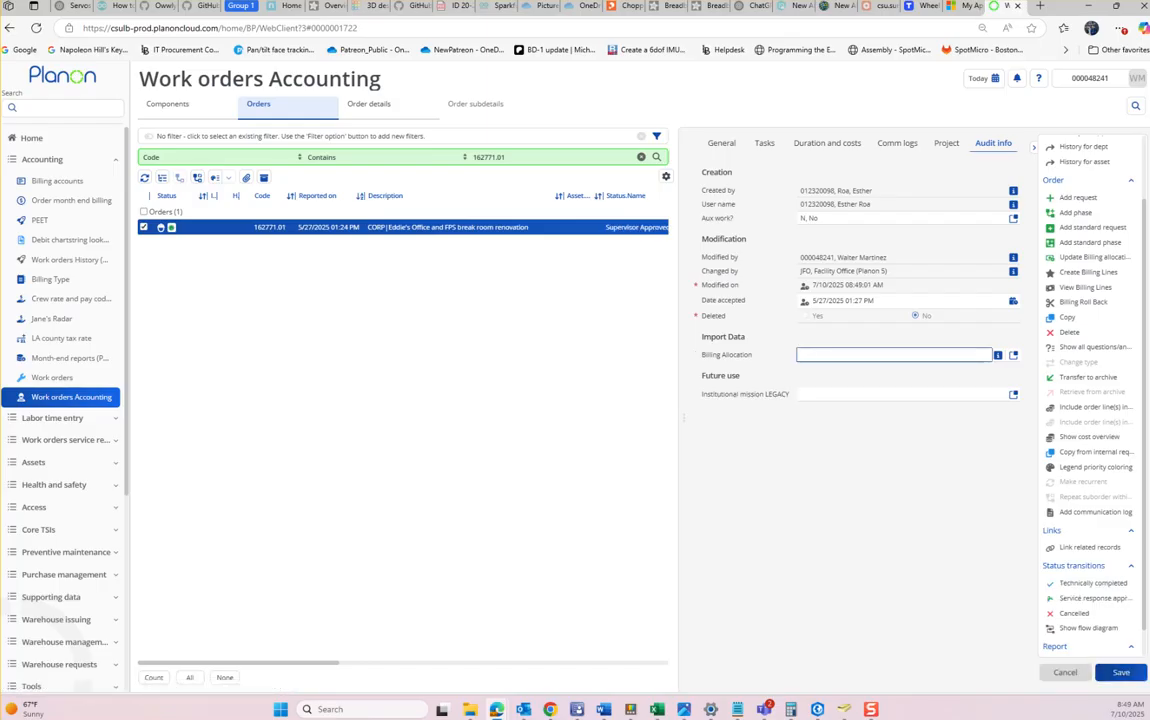
pyautogui.click(1121, 673)
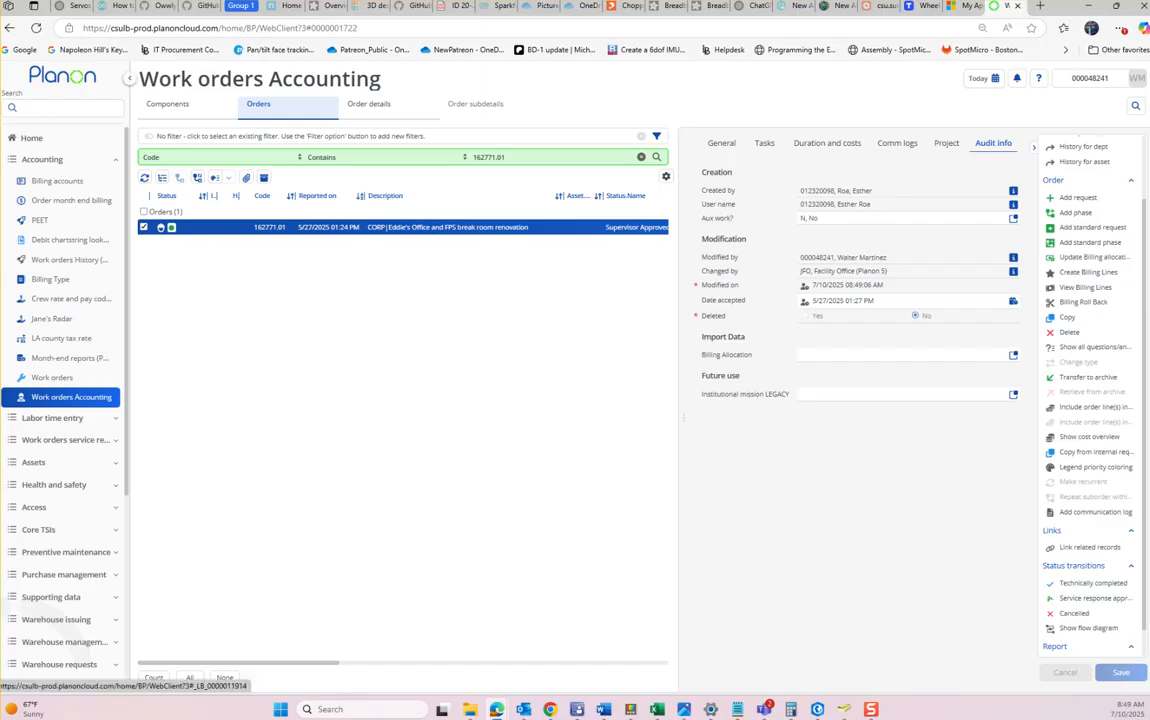
# In Order month end billing, filter by the break room renovation's work order number and open its billing lines
pyautogui.click(66, 200)
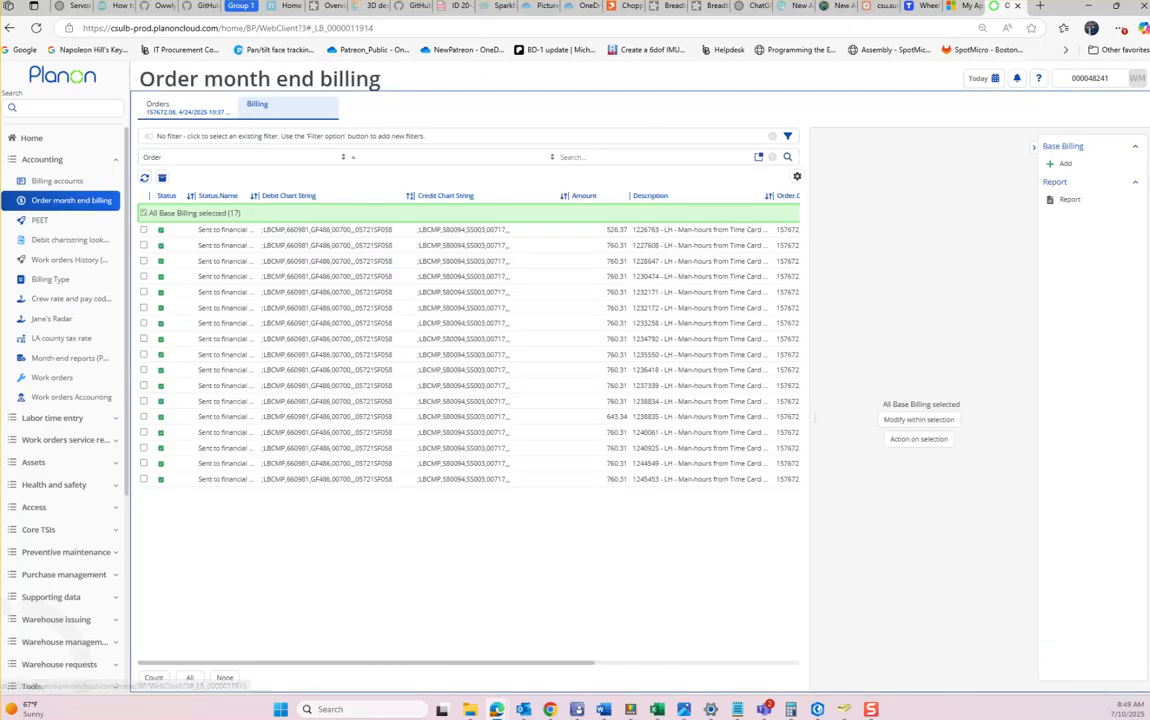
pyautogui.doubleClick(534, 157)
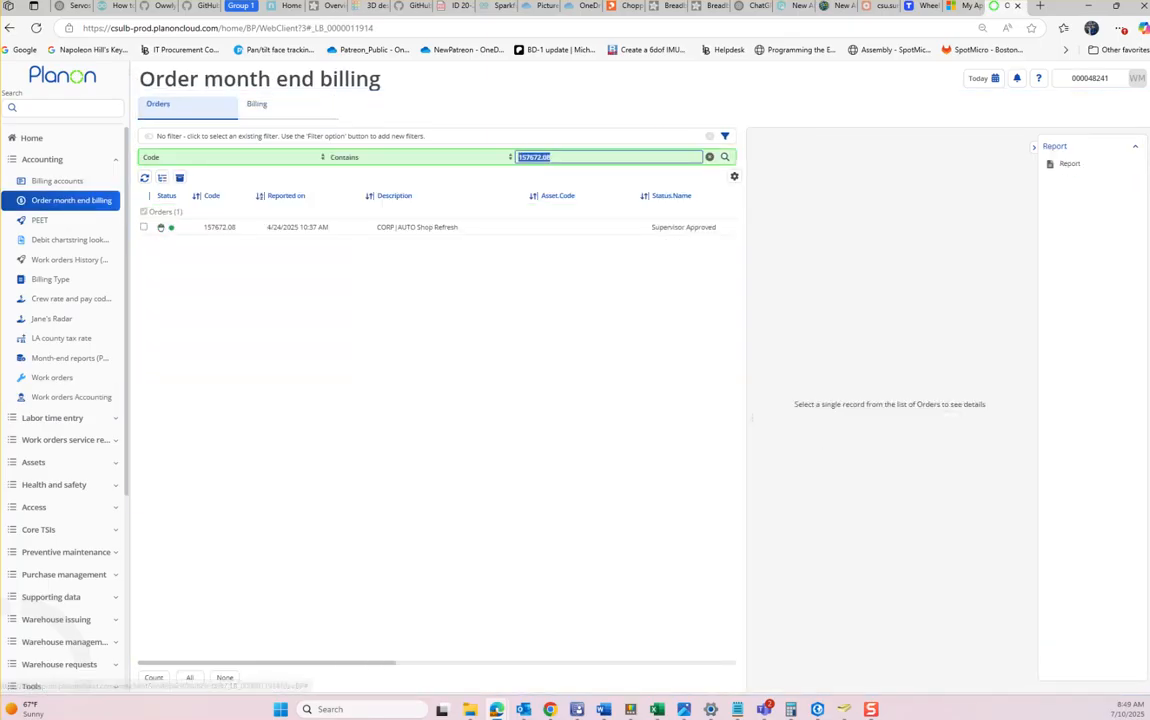
pyautogui.write('162771.01')
pyautogui.press('Return')
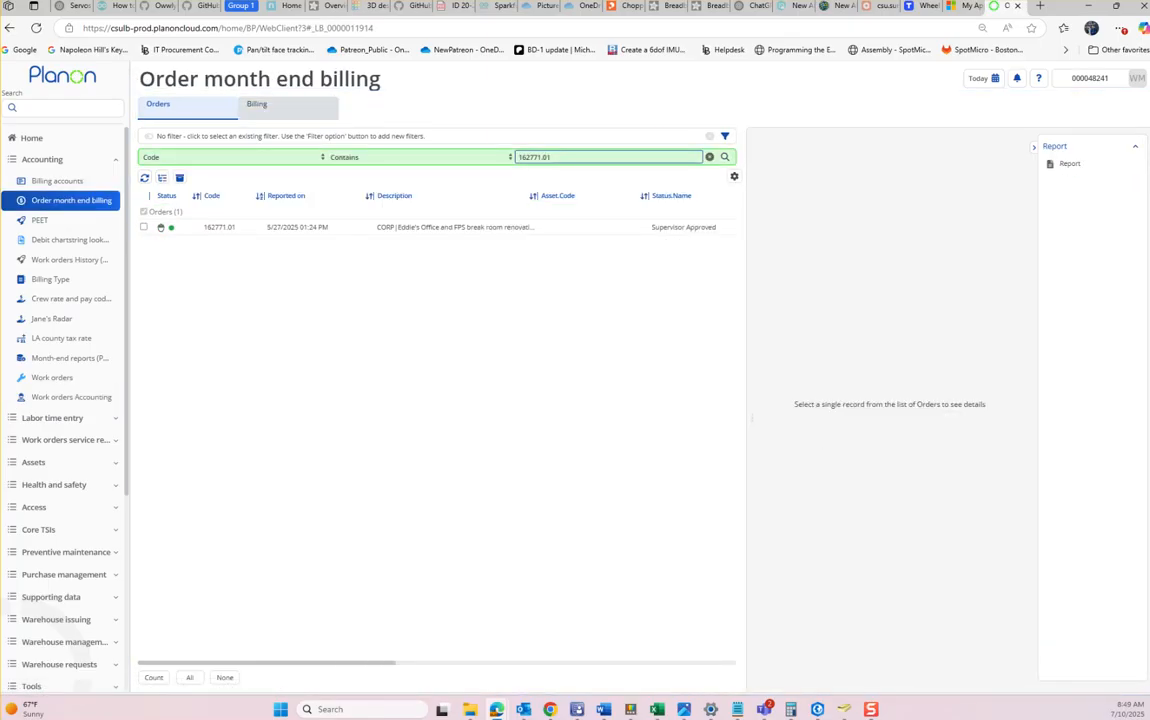
pyautogui.click(257, 104)
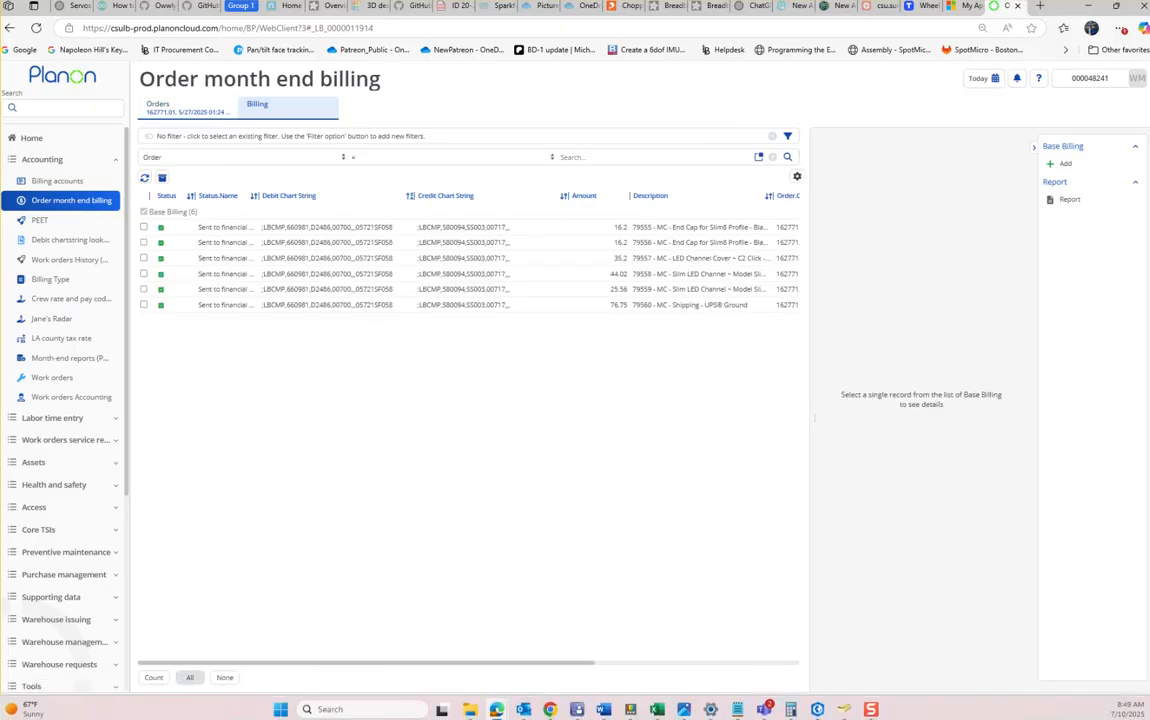
# Select all of the break room renovation work order's billing lines and delete them
pyautogui.click(190, 678)
pyautogui.click(918, 439)
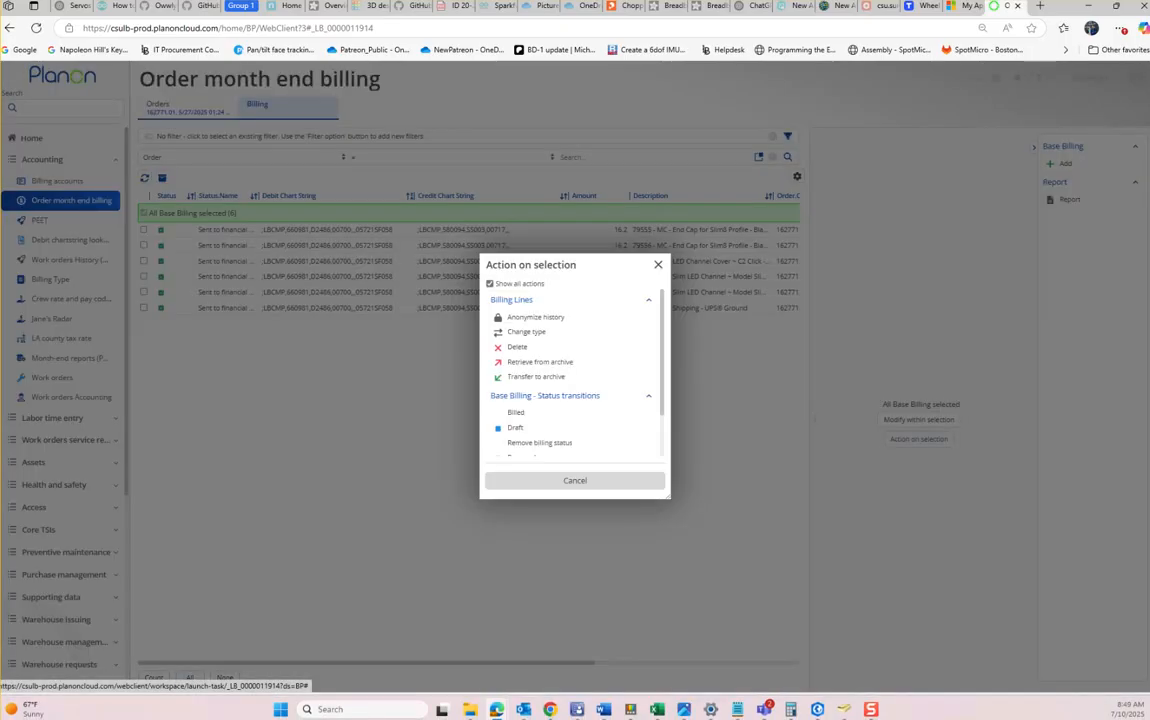
pyautogui.click(520, 311)
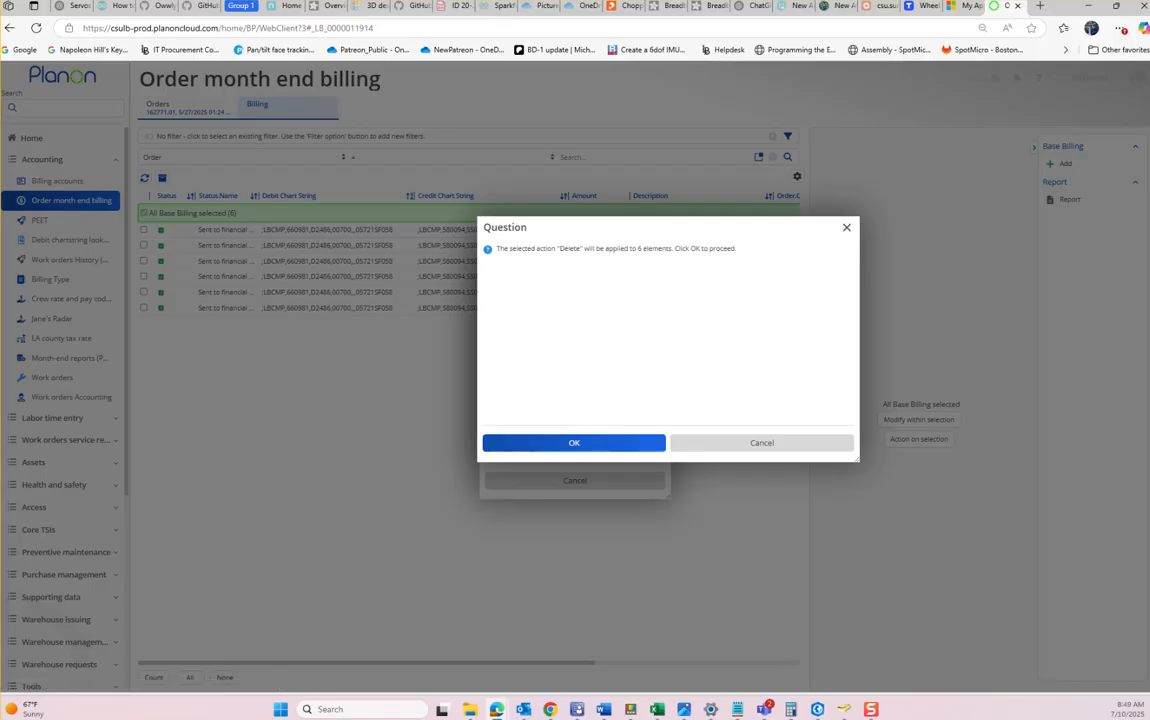
pyautogui.click(574, 443)
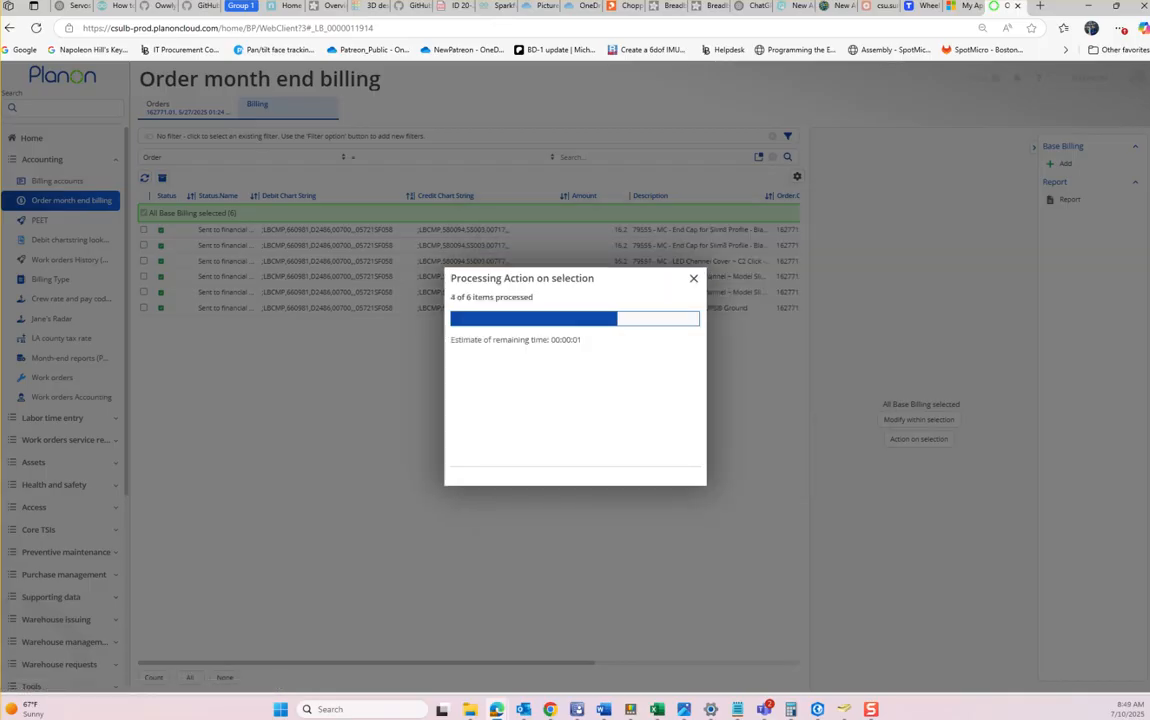
pyautogui.click(575, 467)
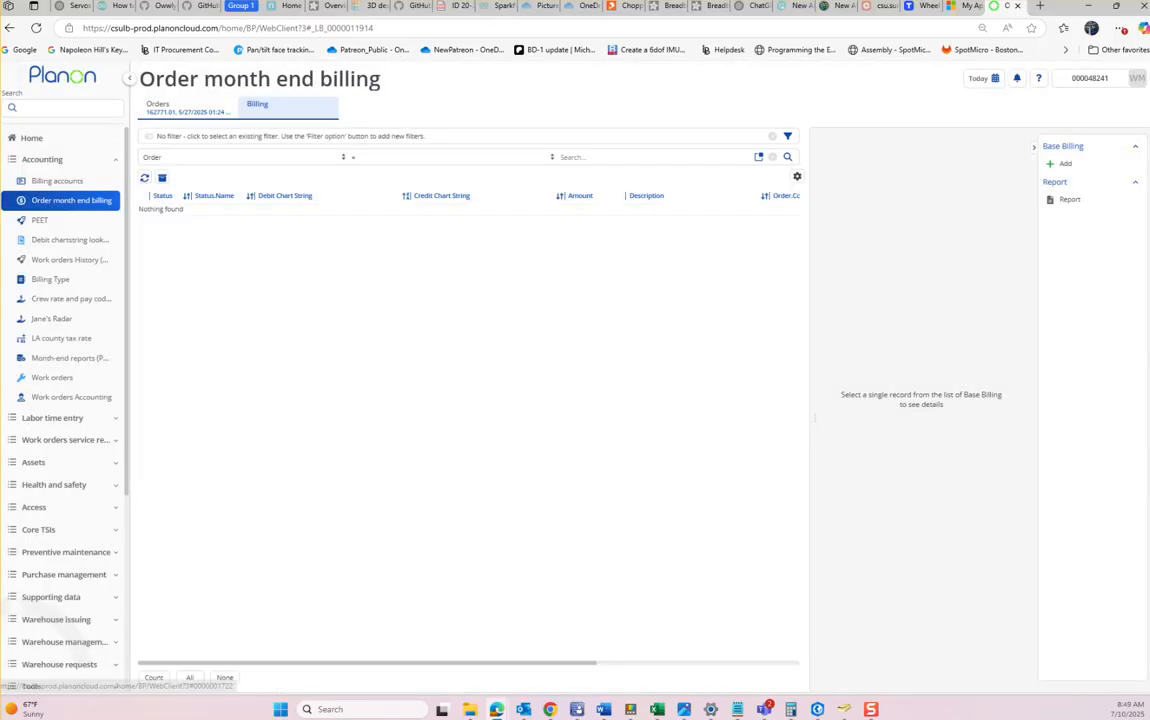
# Return to Work orders Accounting and reselect the break room renovation work order to reload its details
pyautogui.click(71, 397)
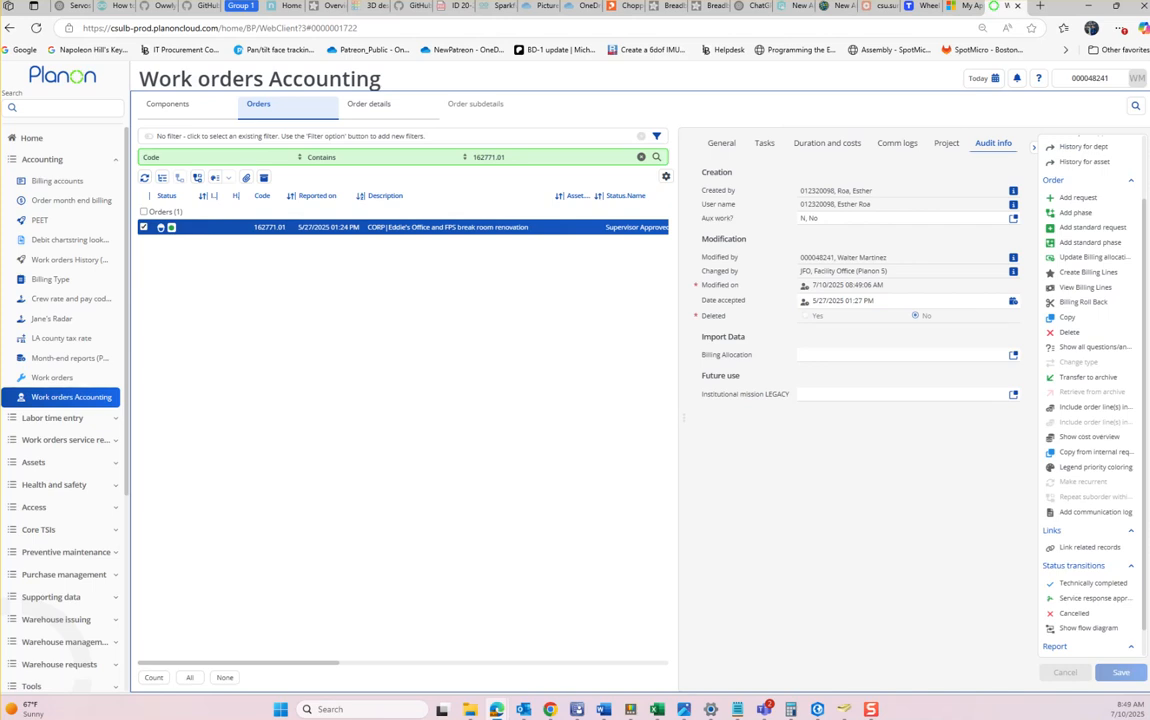
pyautogui.click(143, 212)
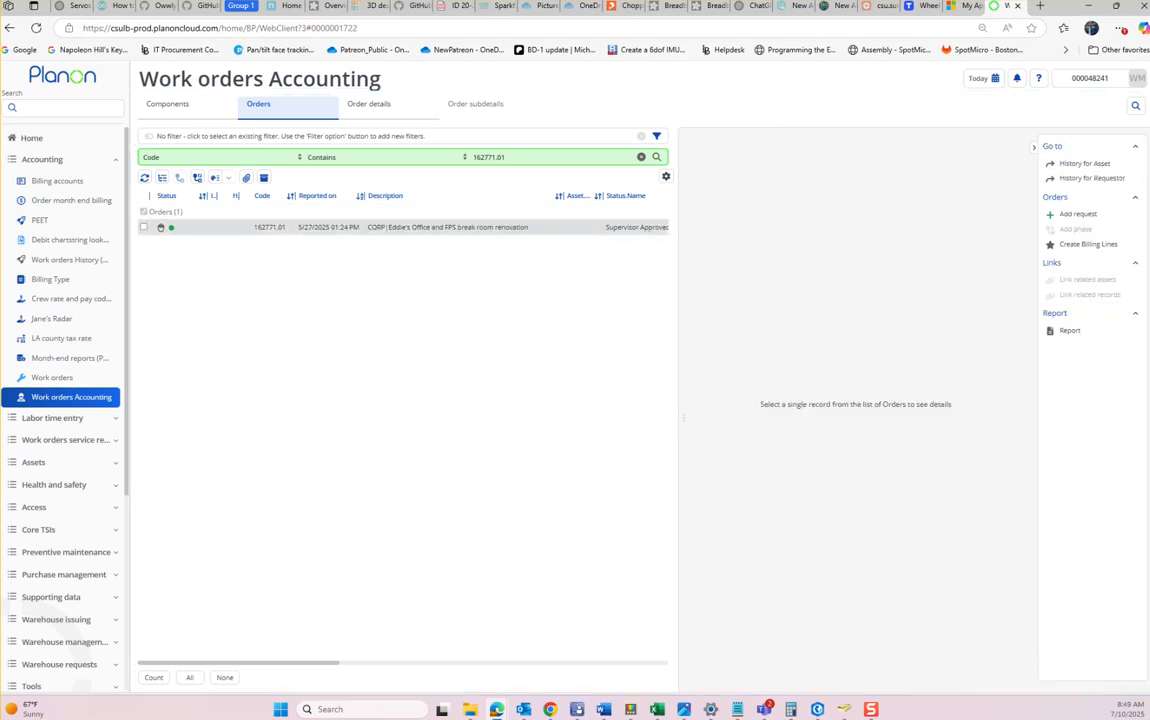
pyautogui.click(143, 227)
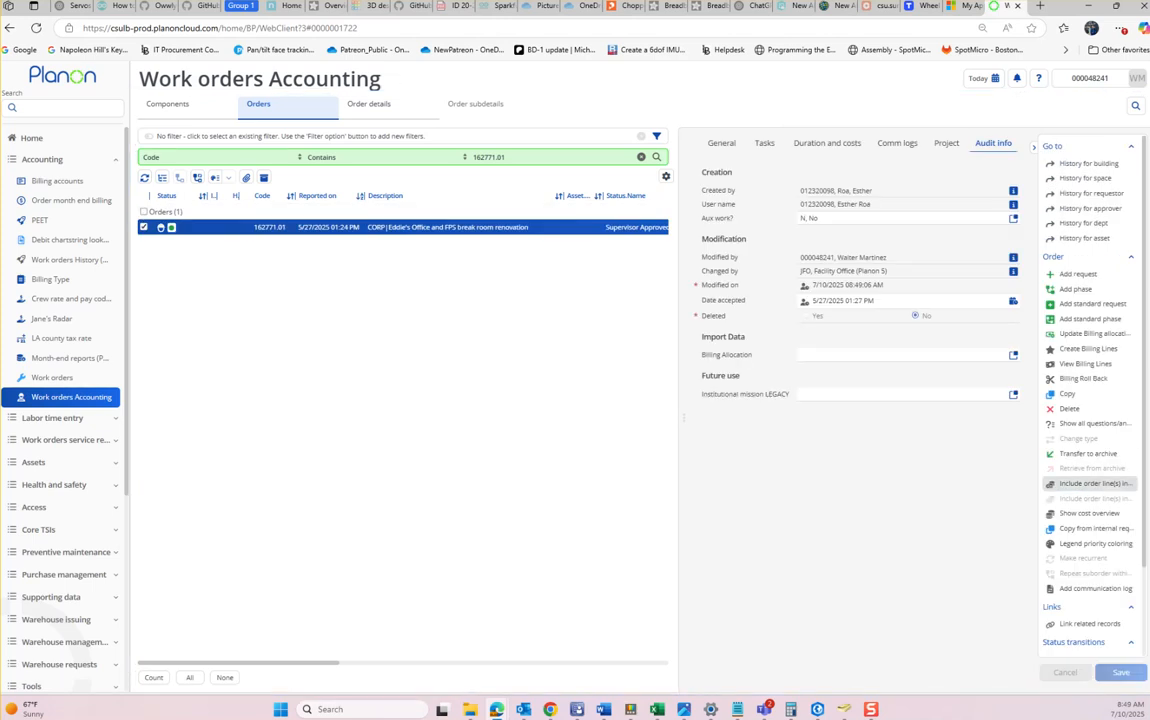
# Try to create billing lines for the break room renovation work order while its Billing Allocation is empty
pyautogui.scroll(-2, 1092, 468)
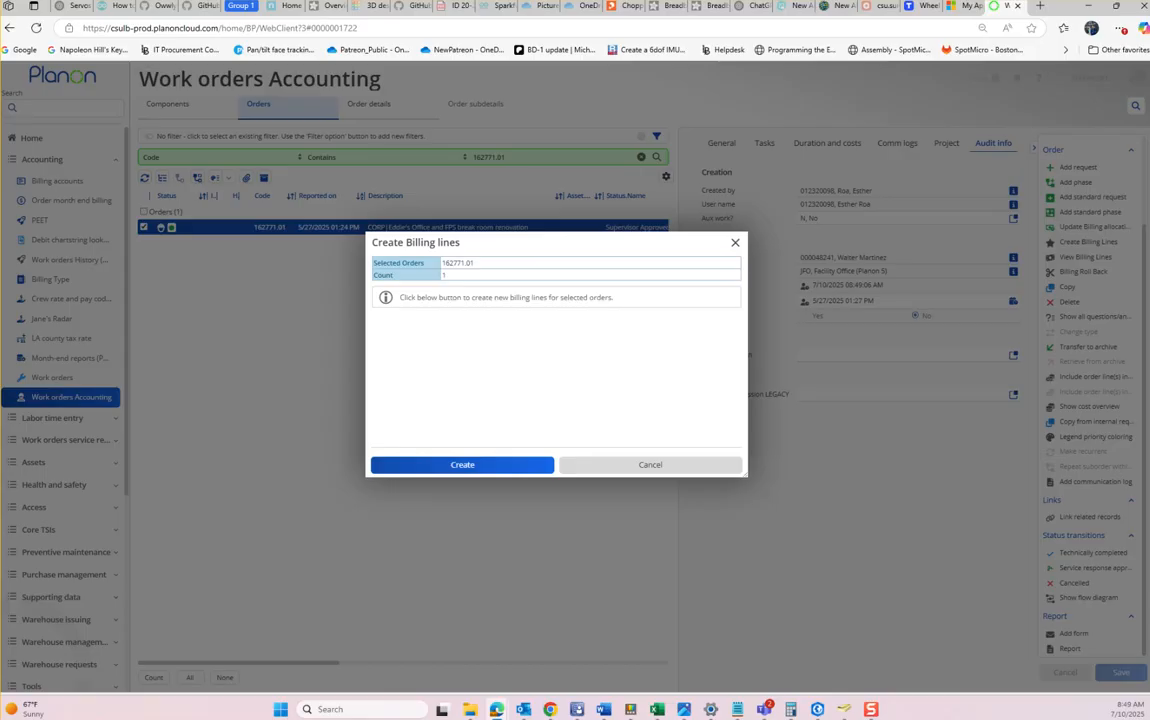
pyautogui.click(462, 465)
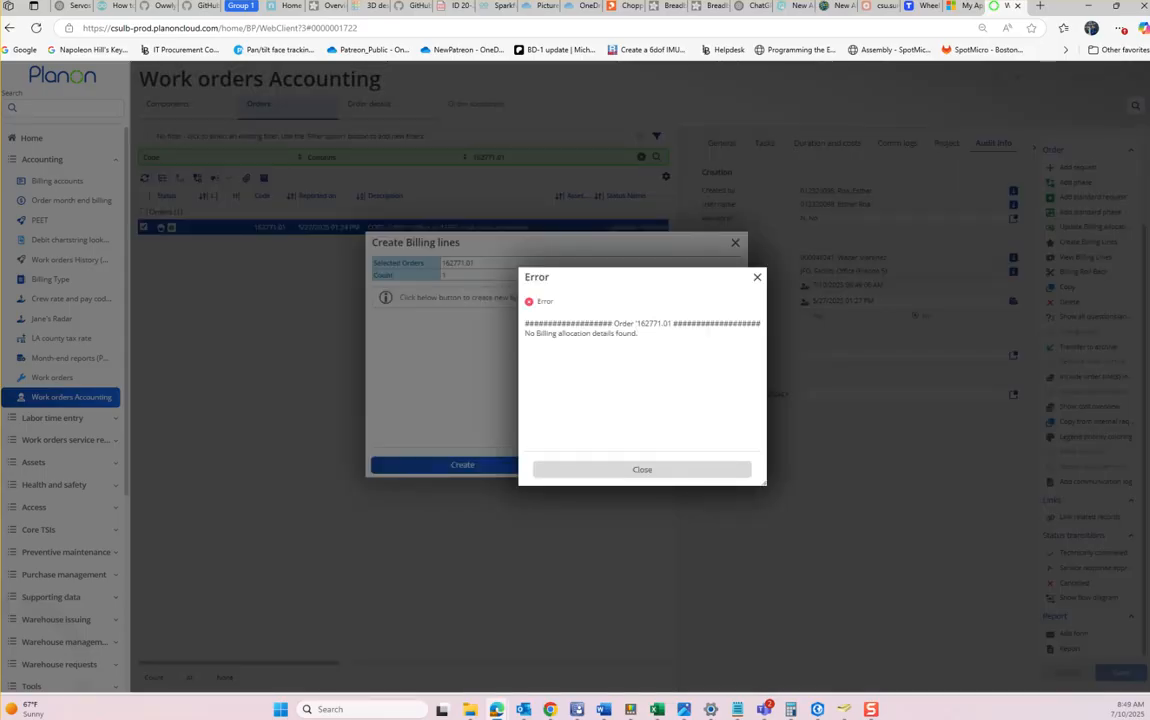
pyautogui.click(642, 469)
pyautogui.click(642, 466)
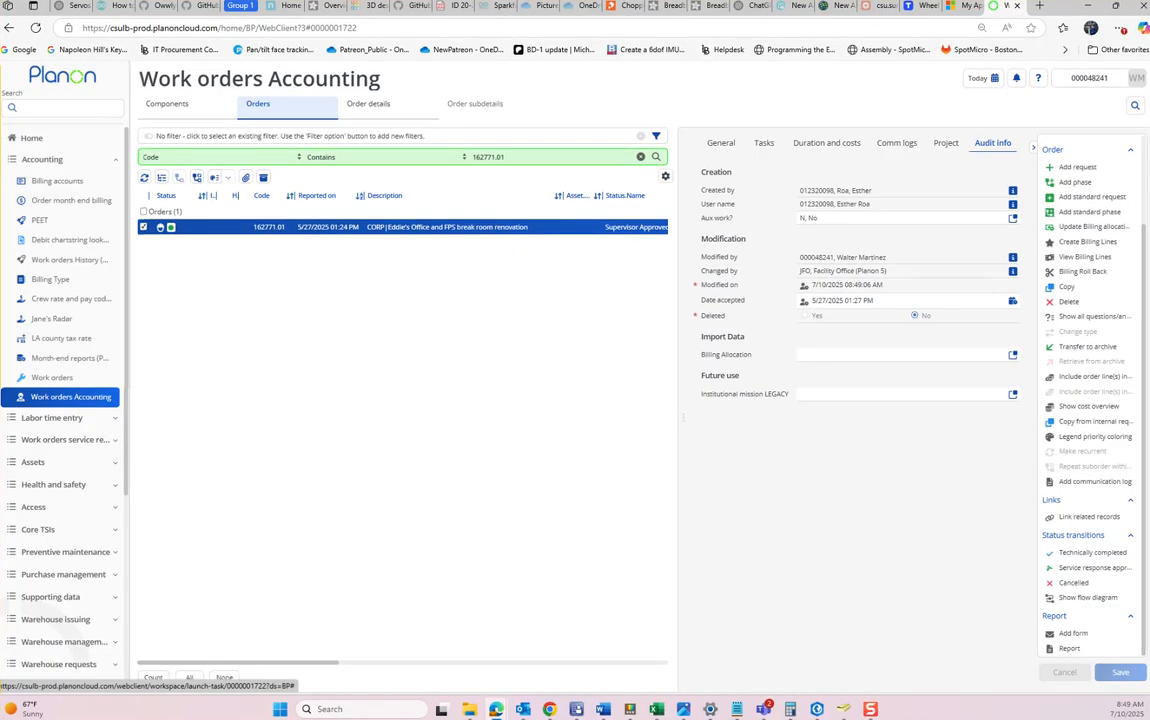
# Copy billing allocation 93213 from the Excel sheet into the break room renovation work order's Billing Allocation in Planon and save
pyautogui.hotkey('alt', 'Tab')
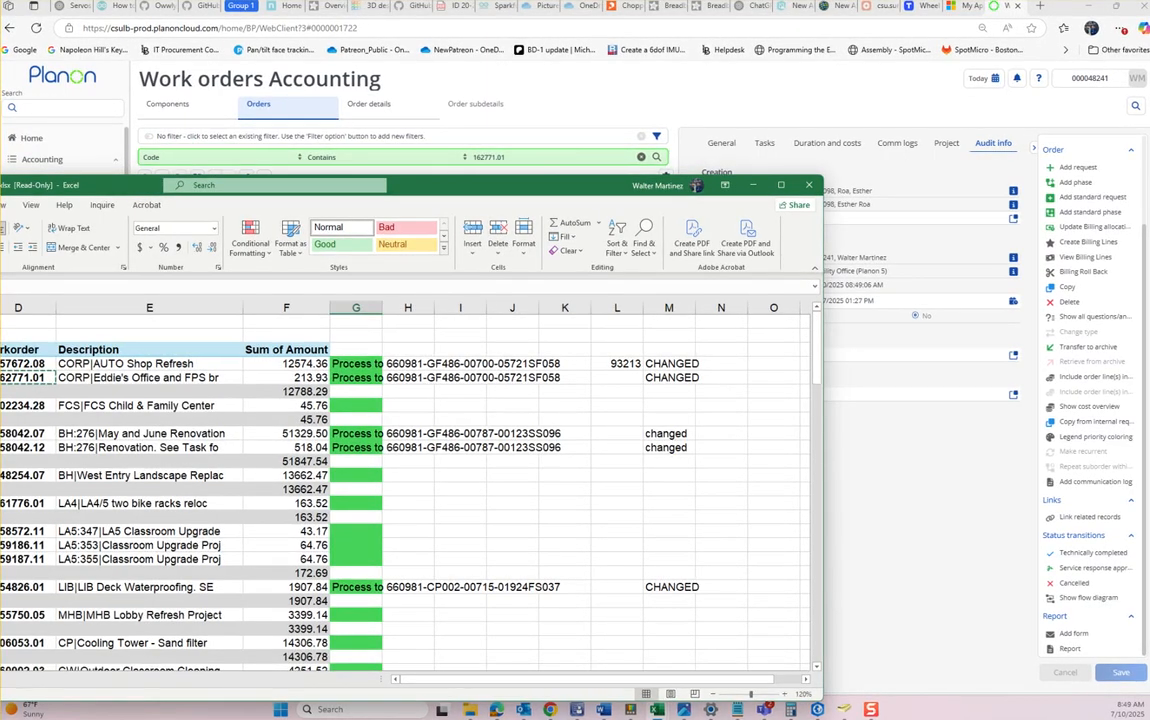
pyautogui.click(617, 364)
pyautogui.hotkey('ctrl', 'c')
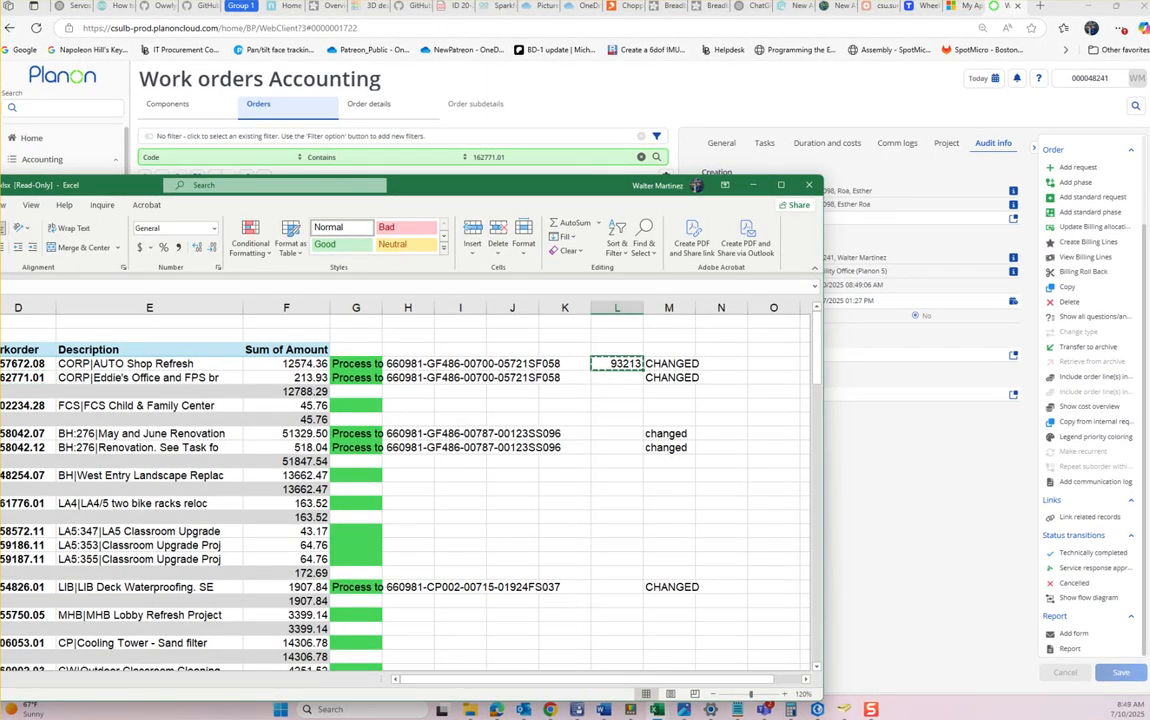
pyautogui.hotkey('alt', 'Tab')
pyautogui.click(901, 355)
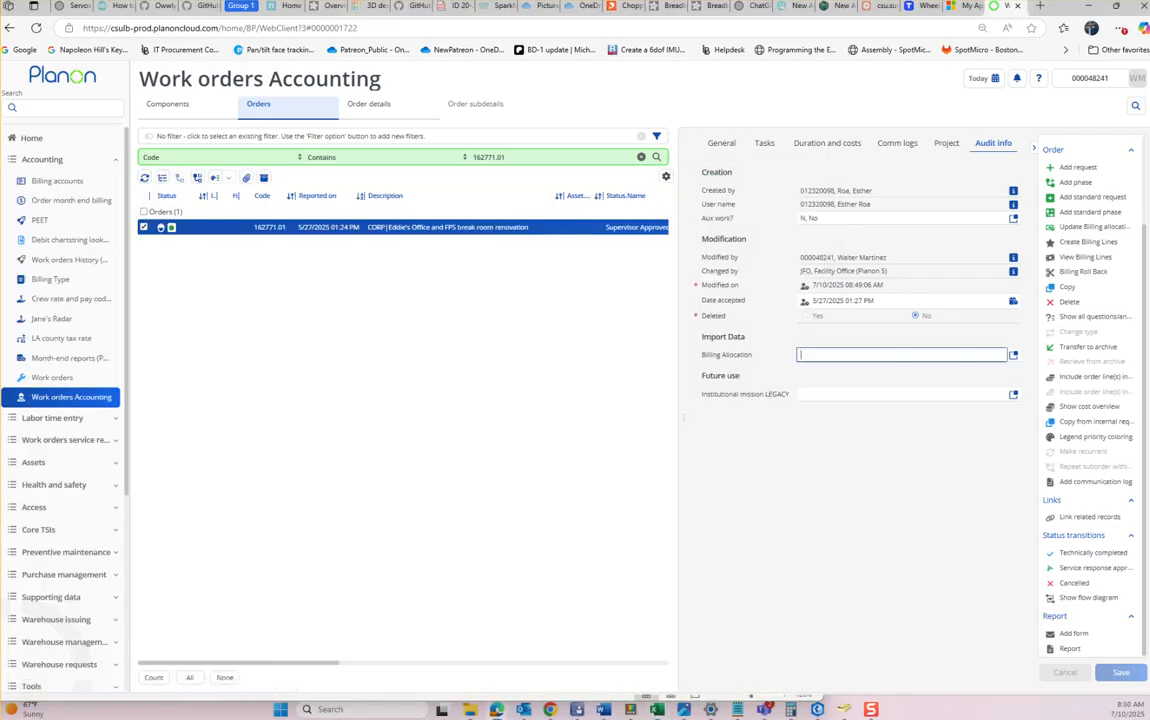
pyautogui.click(1121, 673)
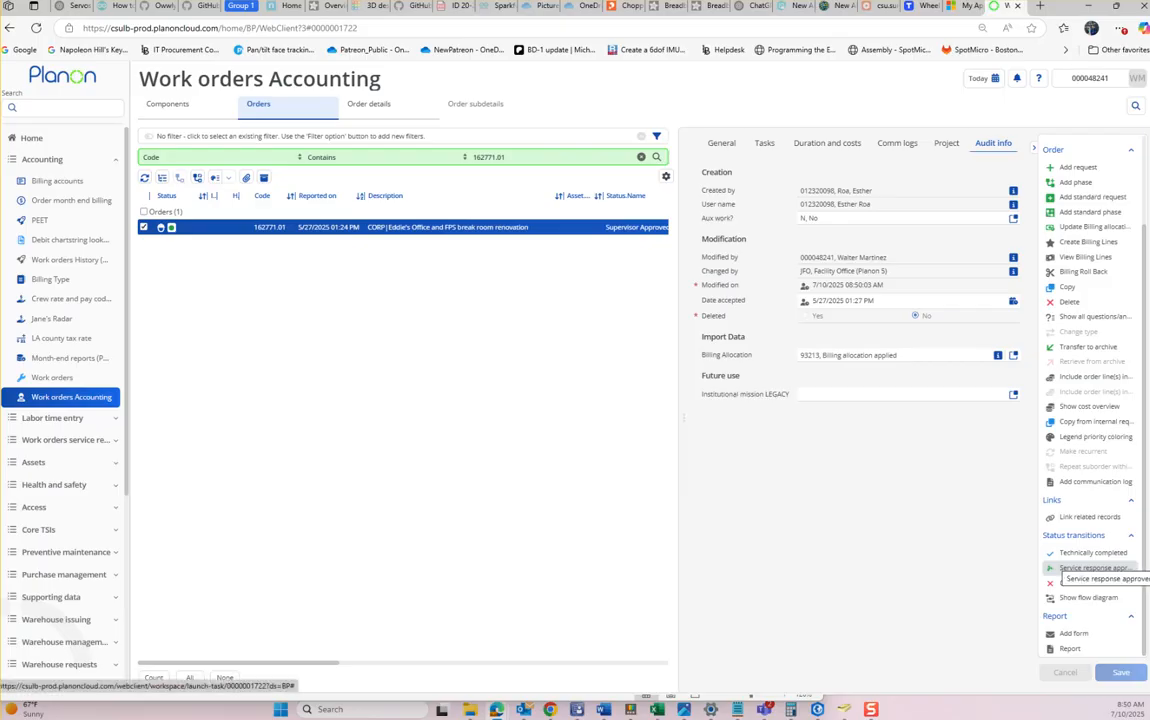
# Apply the Service response approved transition to the break room renovation work order and create its new billing lines
pyautogui.click(1092, 567)
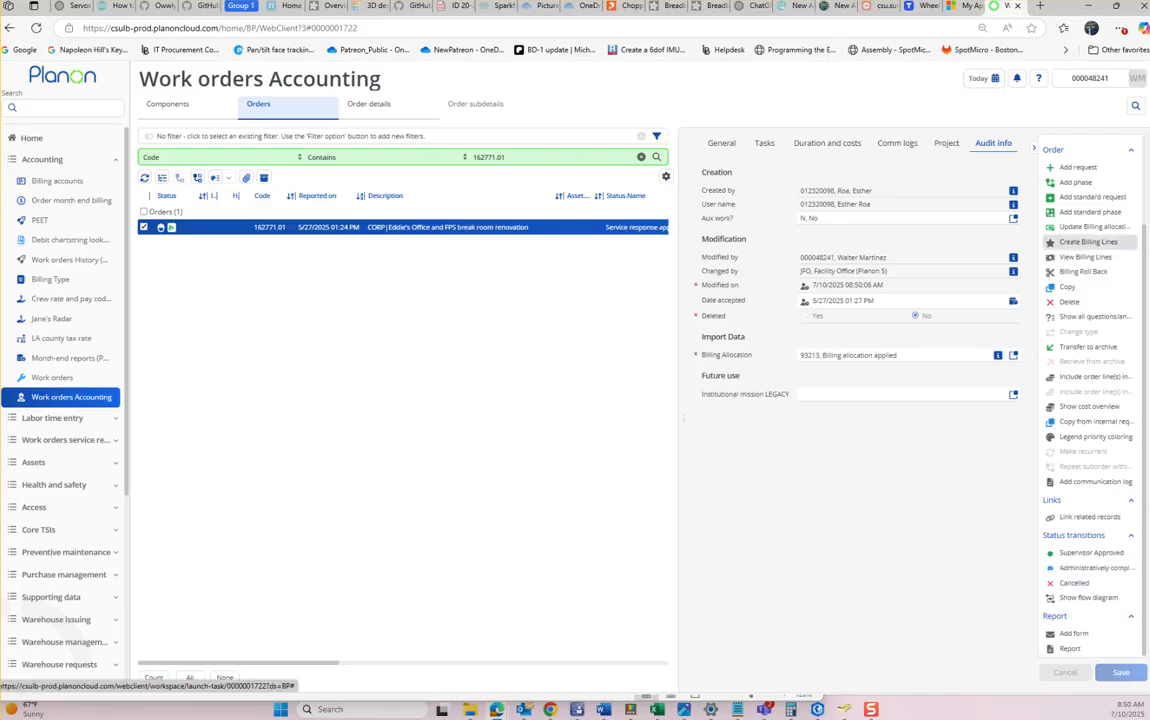
pyautogui.click(1087, 242)
pyautogui.click(462, 465)
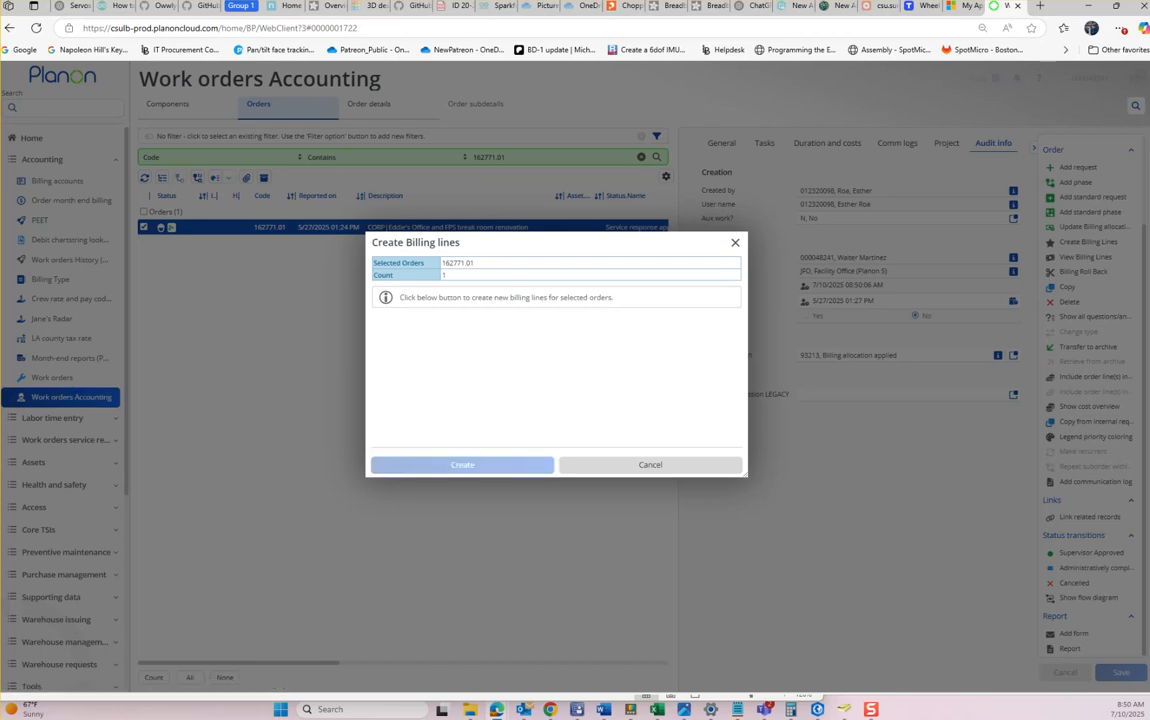
pyautogui.click(642, 469)
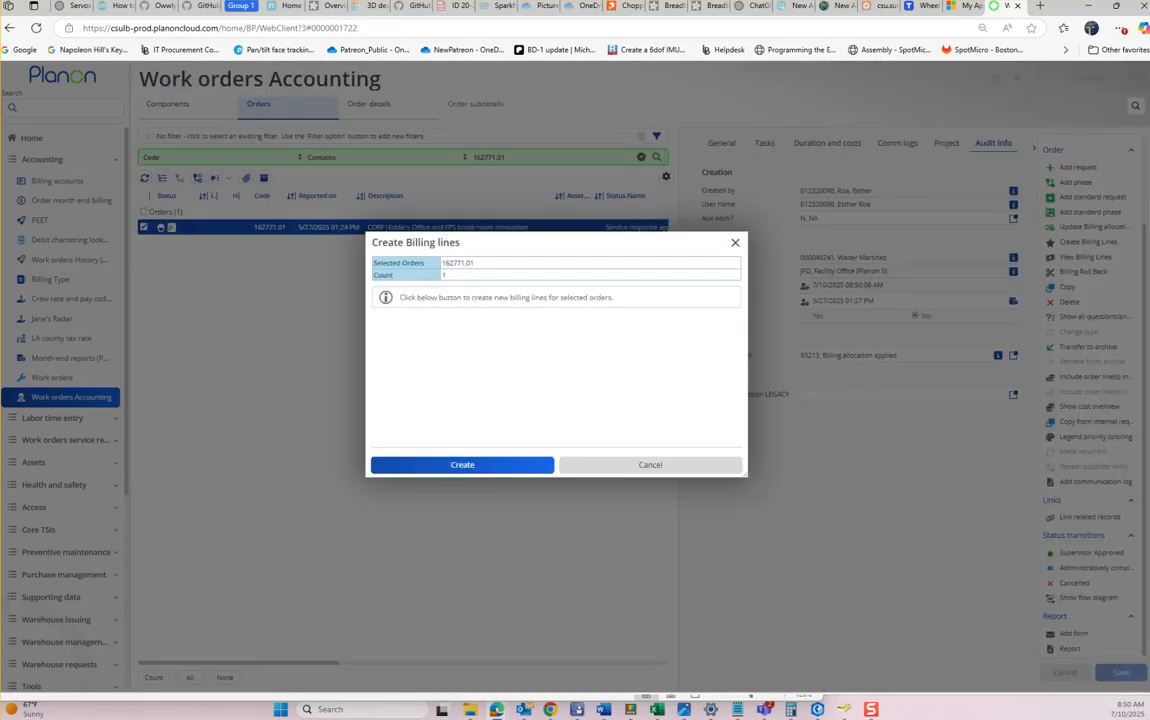
pyautogui.click(650, 465)
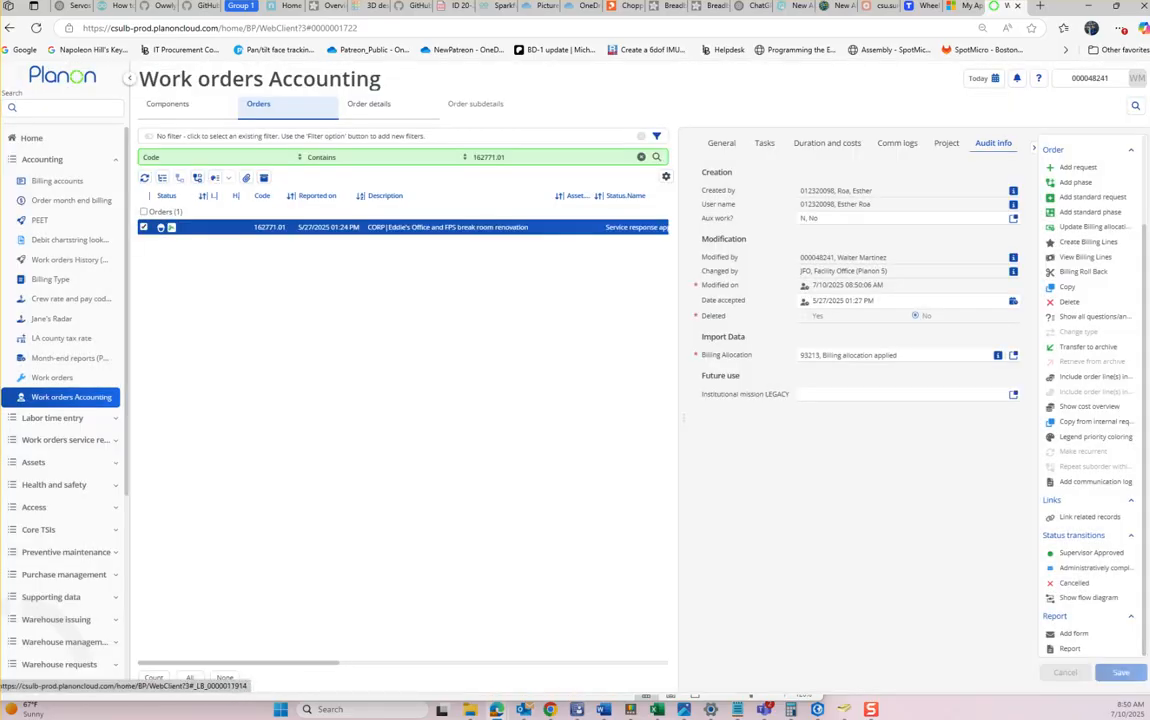
# Open the break room renovation work order's new billing lines in Order month end billing
pyautogui.click(71, 200)
pyautogui.click(187, 106)
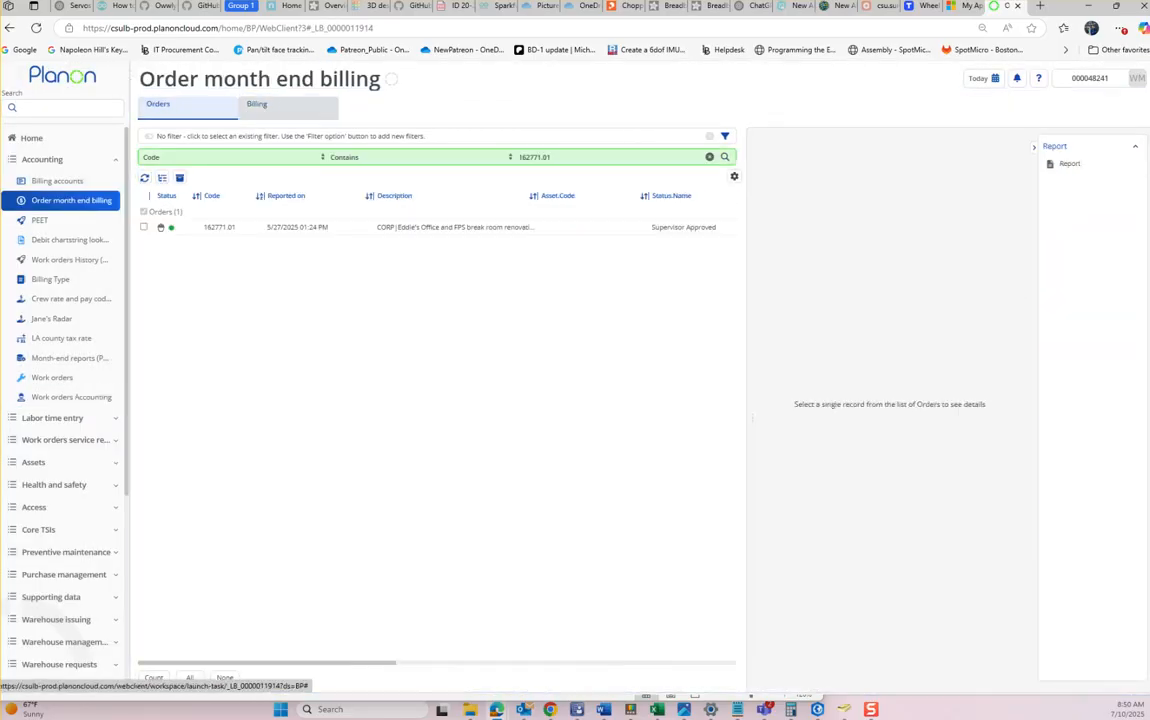
pyautogui.click(258, 106)
# Select all of the work order's draft billing lines and apply the Validated status transition to them
pyautogui.click(190, 678)
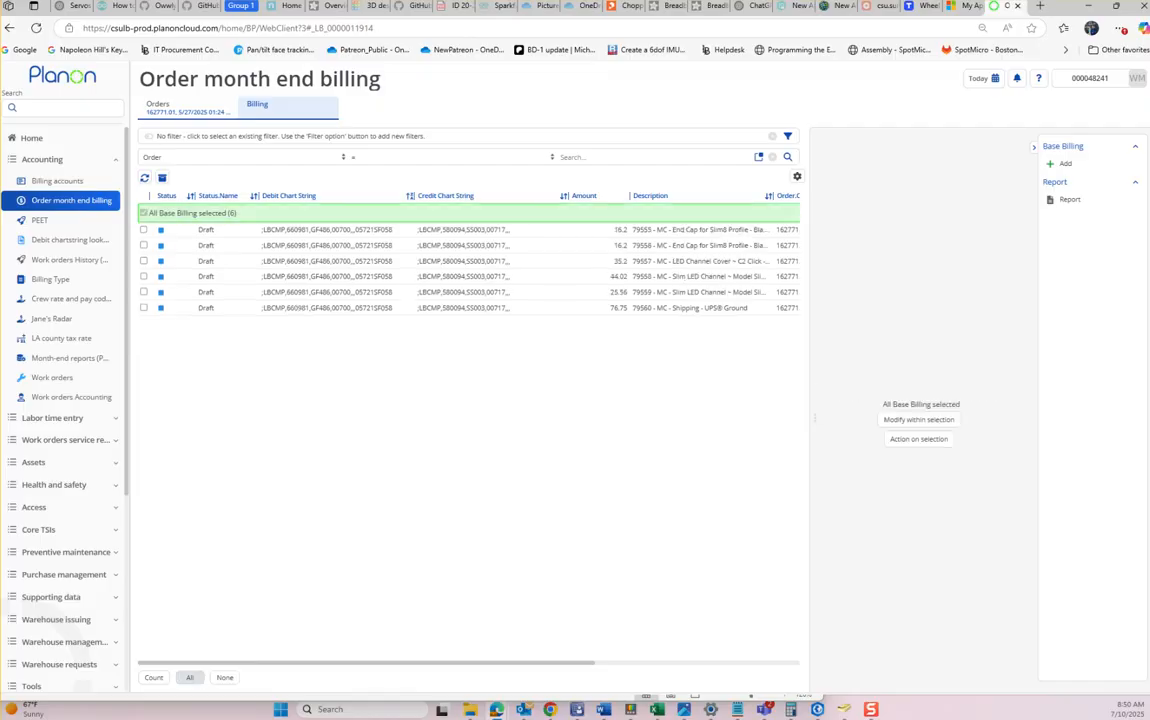
pyautogui.click(918, 439)
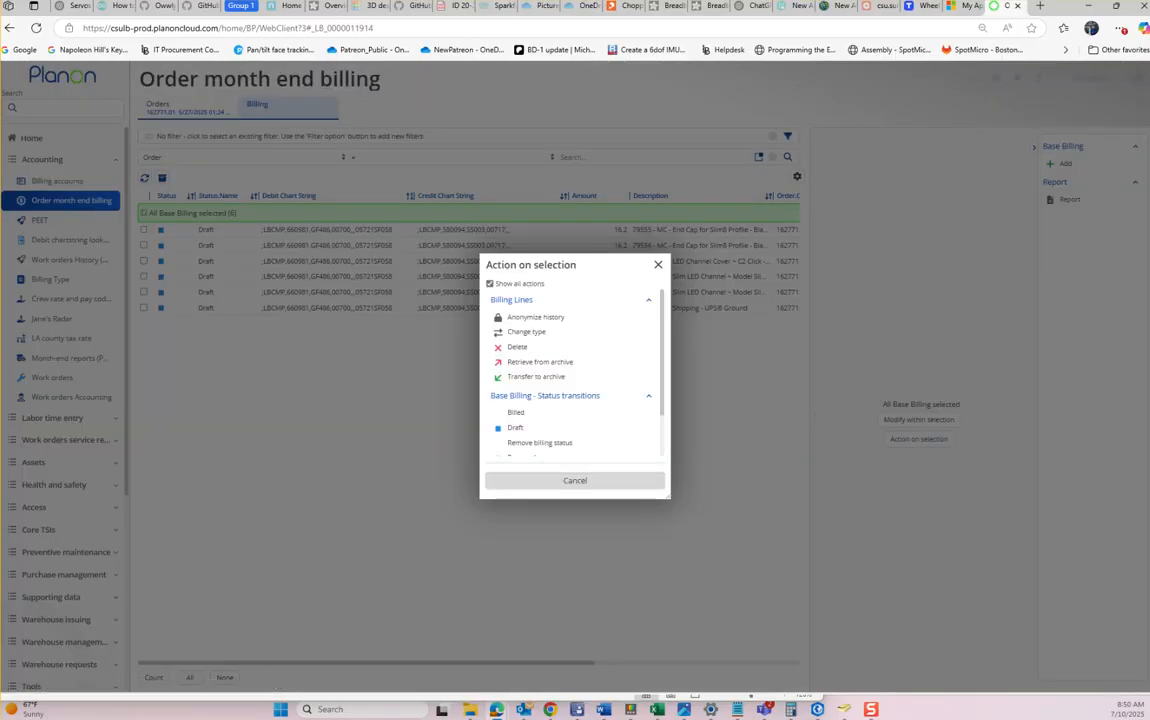
pyautogui.scroll(-2, 560, 410)
pyautogui.click(545, 447)
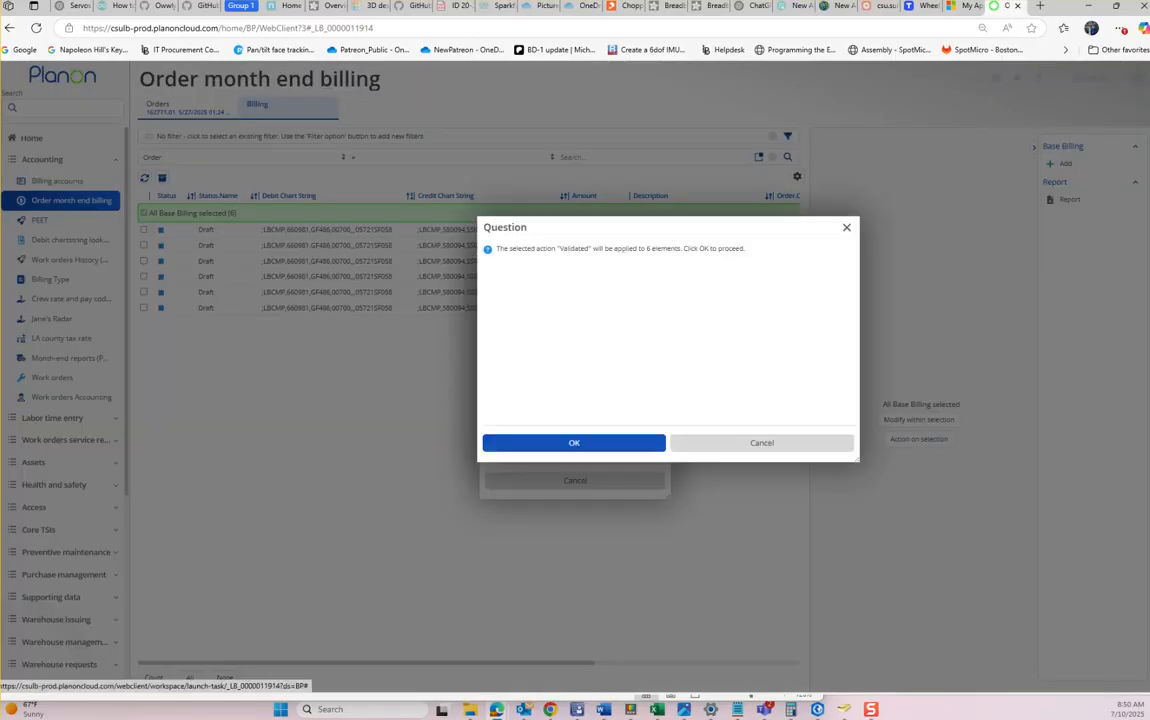
pyautogui.click(574, 443)
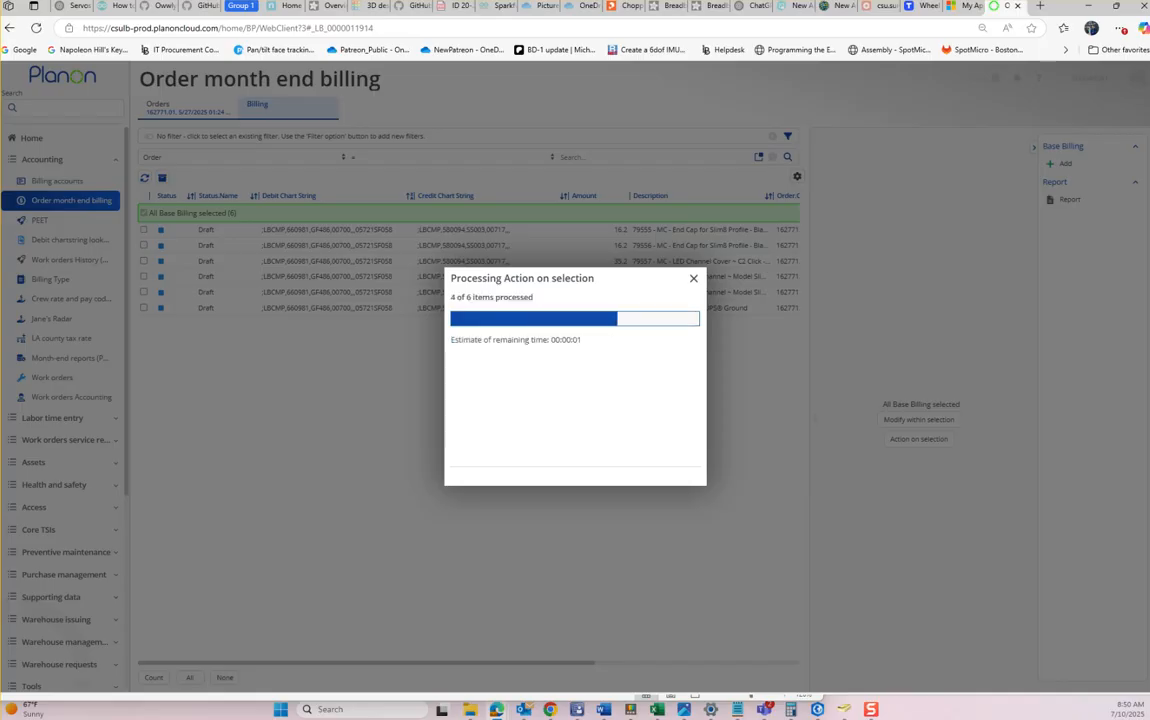
pyautogui.click(575, 466)
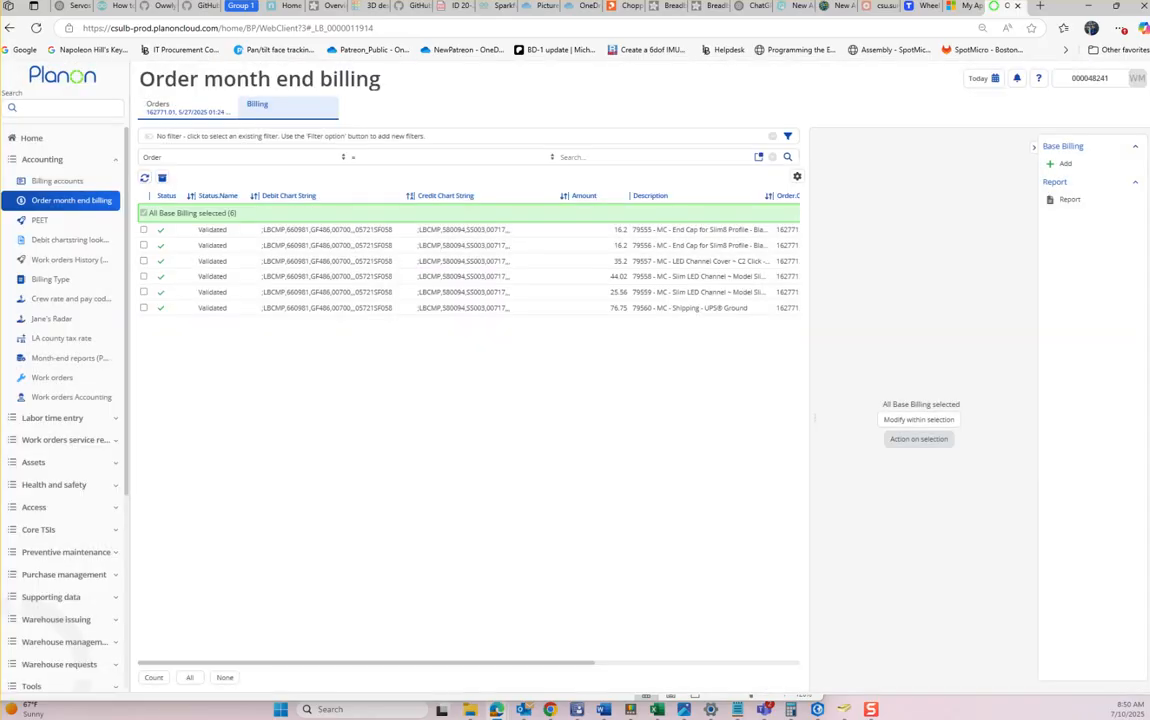
# Apply the Sent to financial system status transition to all of the validated billing lines
pyautogui.click(918, 438)
pyautogui.scroll(-2, 560, 400)
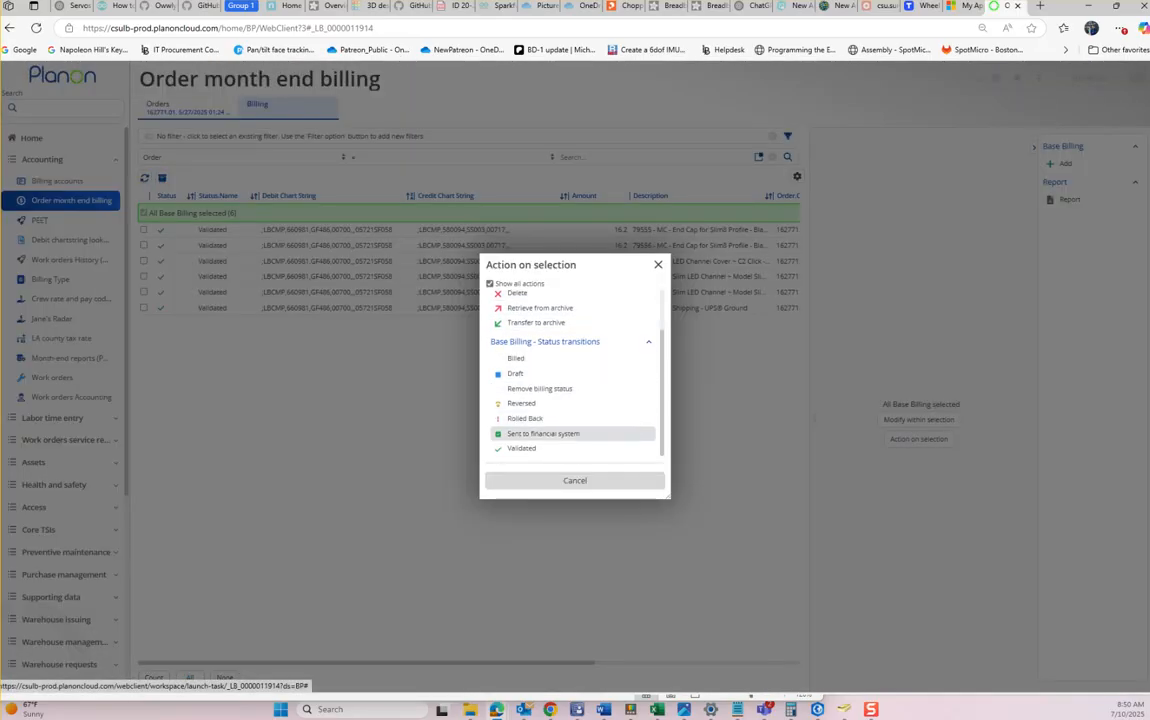
pyautogui.click(543, 433)
pyautogui.click(570, 442)
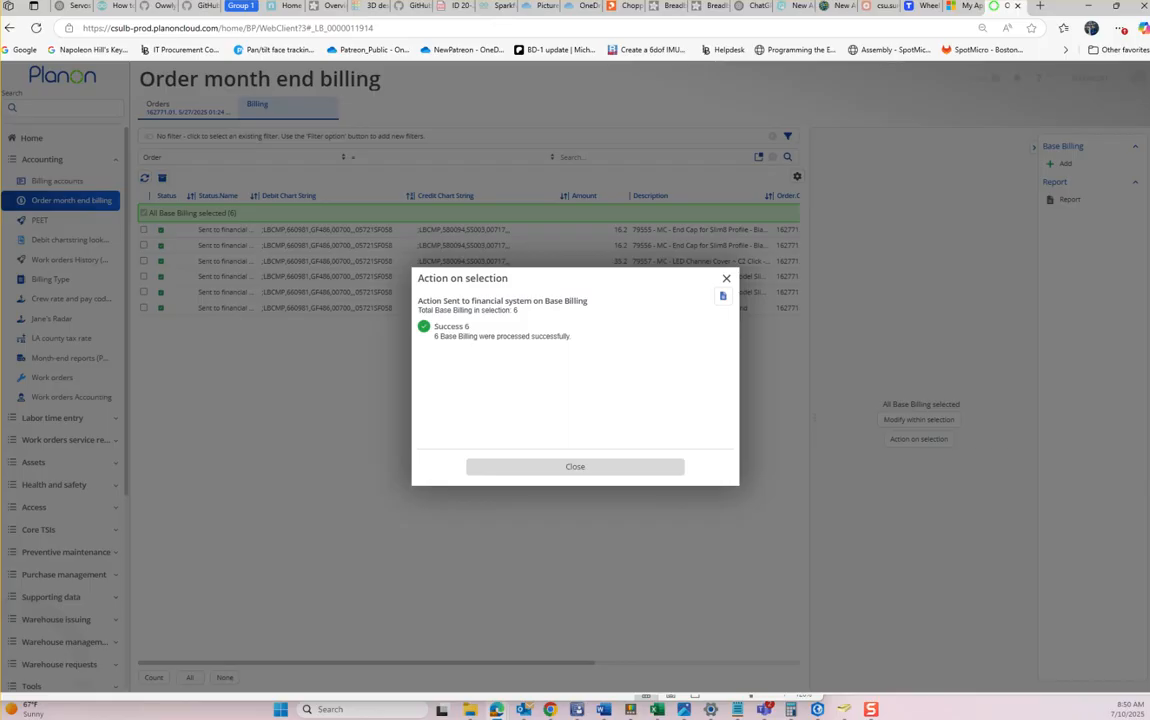
pyautogui.click(575, 467)
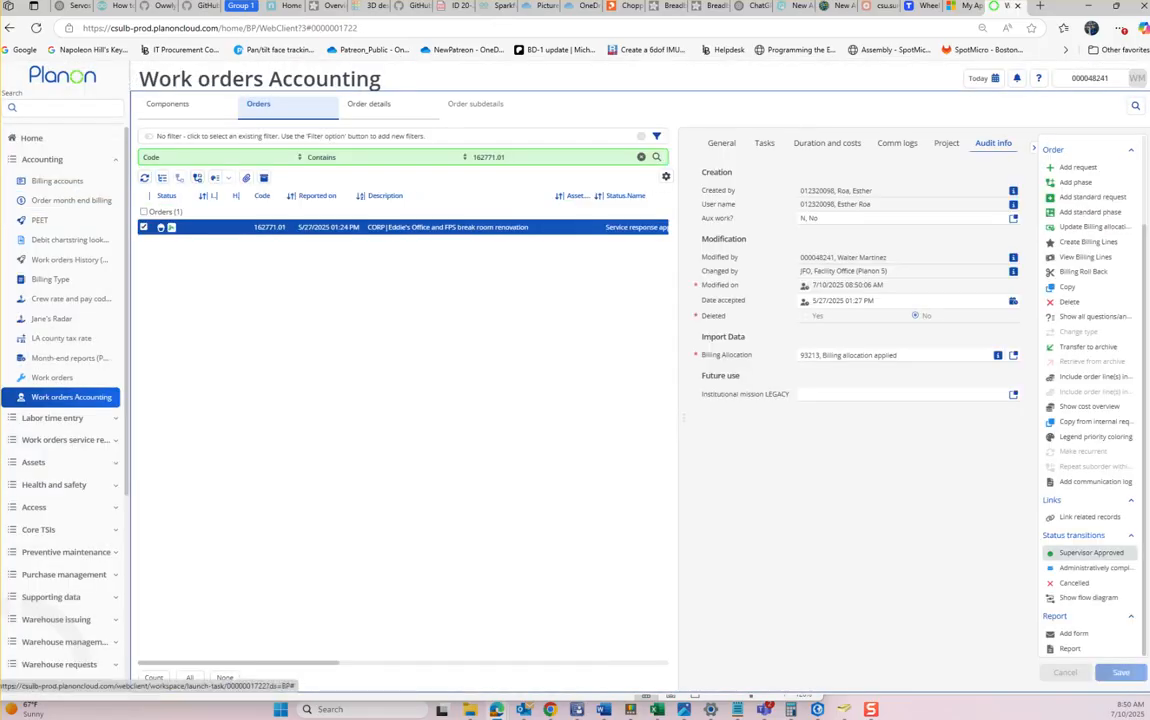
# Reload the break room renovation in Work orders Accounting, apply the Administratively completed transition, and check its billing lines in Order month end billing
pyautogui.click(1074, 582)
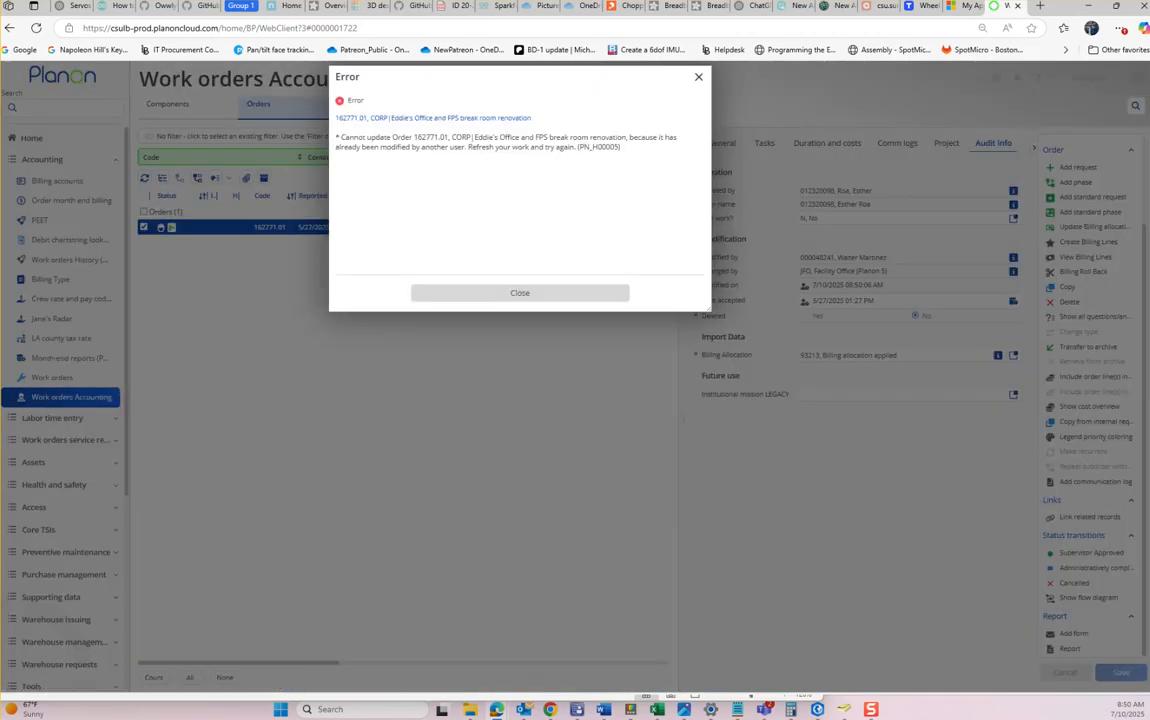
pyautogui.click(520, 292)
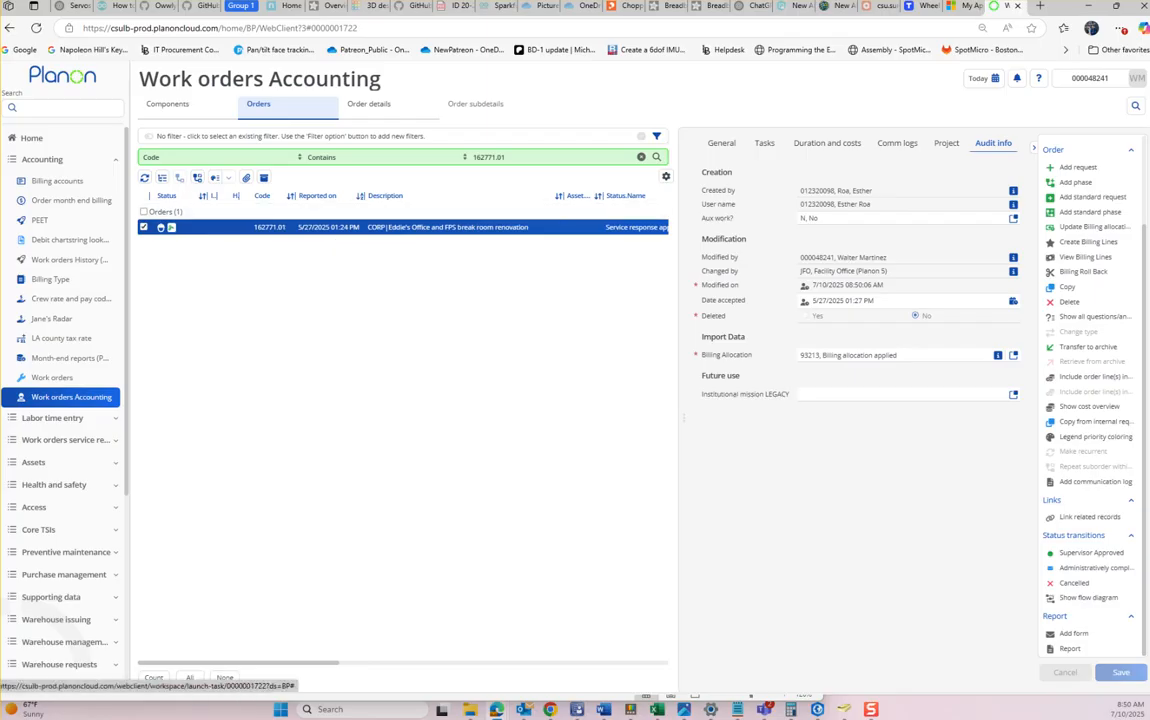
pyautogui.click(656, 157)
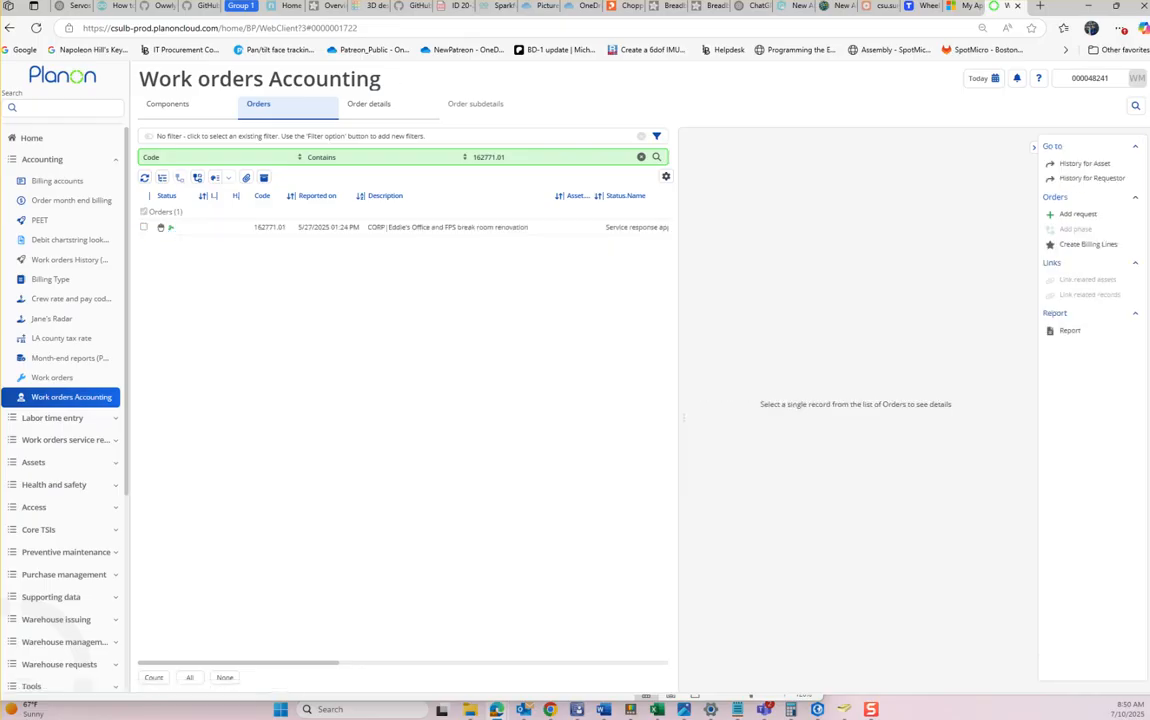
pyautogui.click(550, 227)
pyautogui.scroll(-2, 1095, 567)
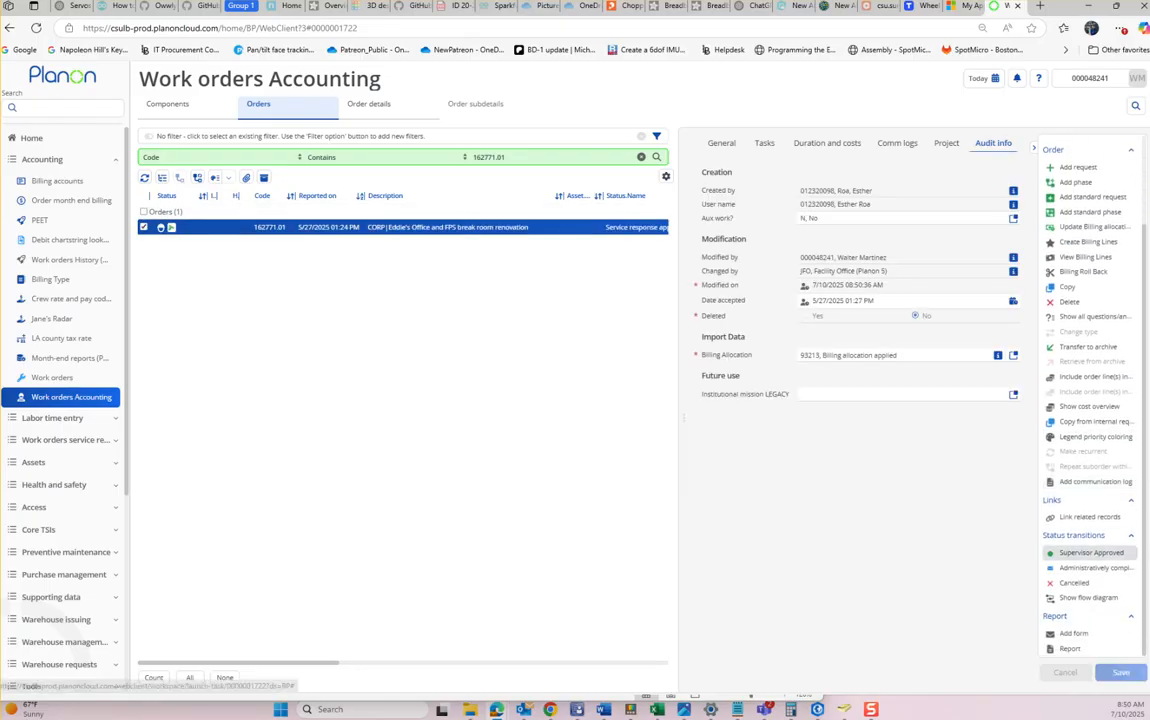
pyautogui.click(1095, 567)
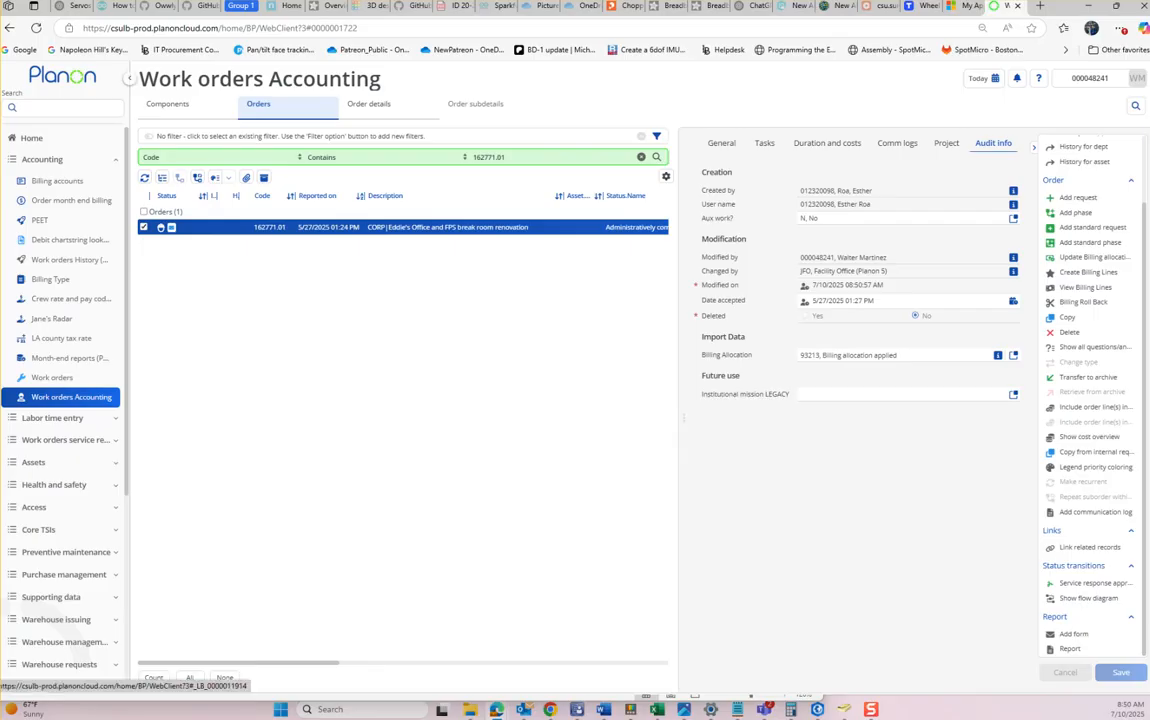
pyautogui.click(71, 200)
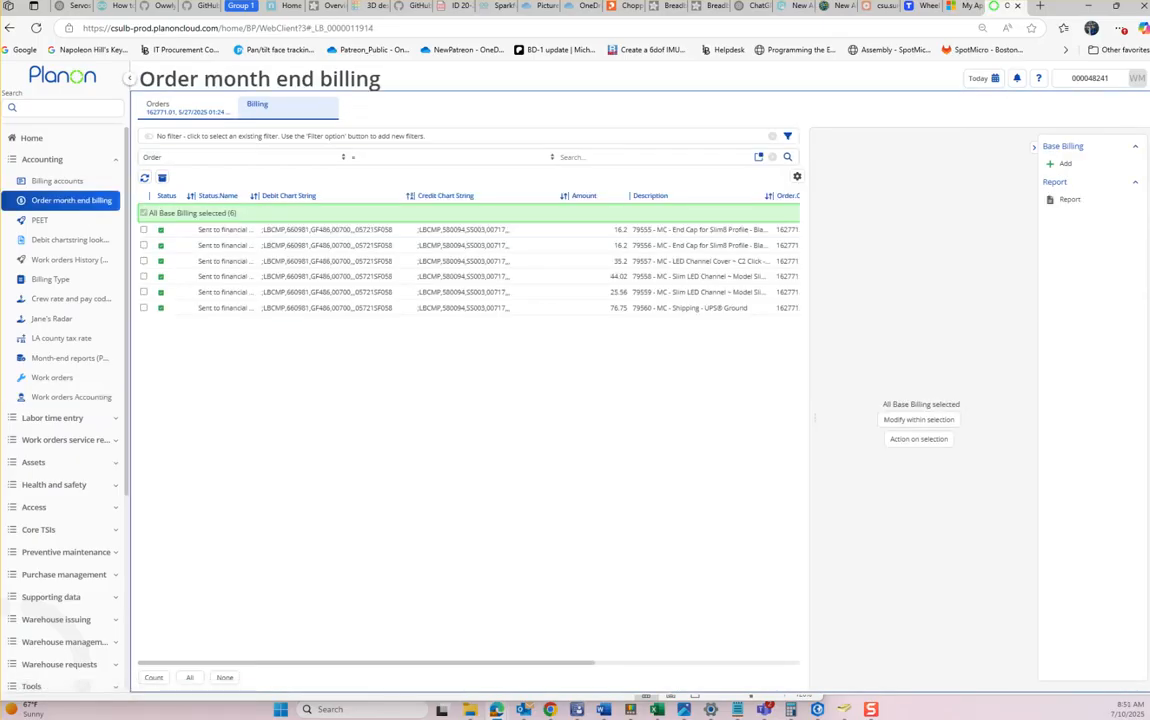
pyautogui.click(71, 397)
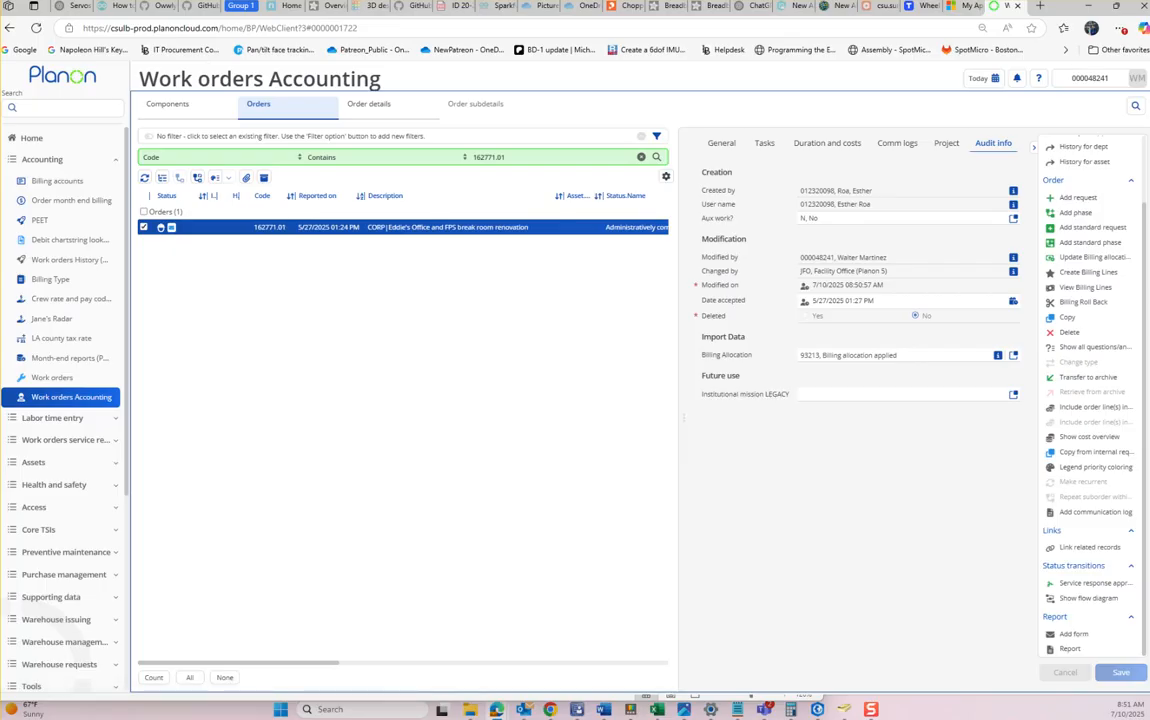
# Switch to the Excel billing sheet and mark the break room renovation row with an x in column L
pyautogui.moveTo(0, 186); pyautogui.dragTo(248, 102)
pyautogui.press('Return')
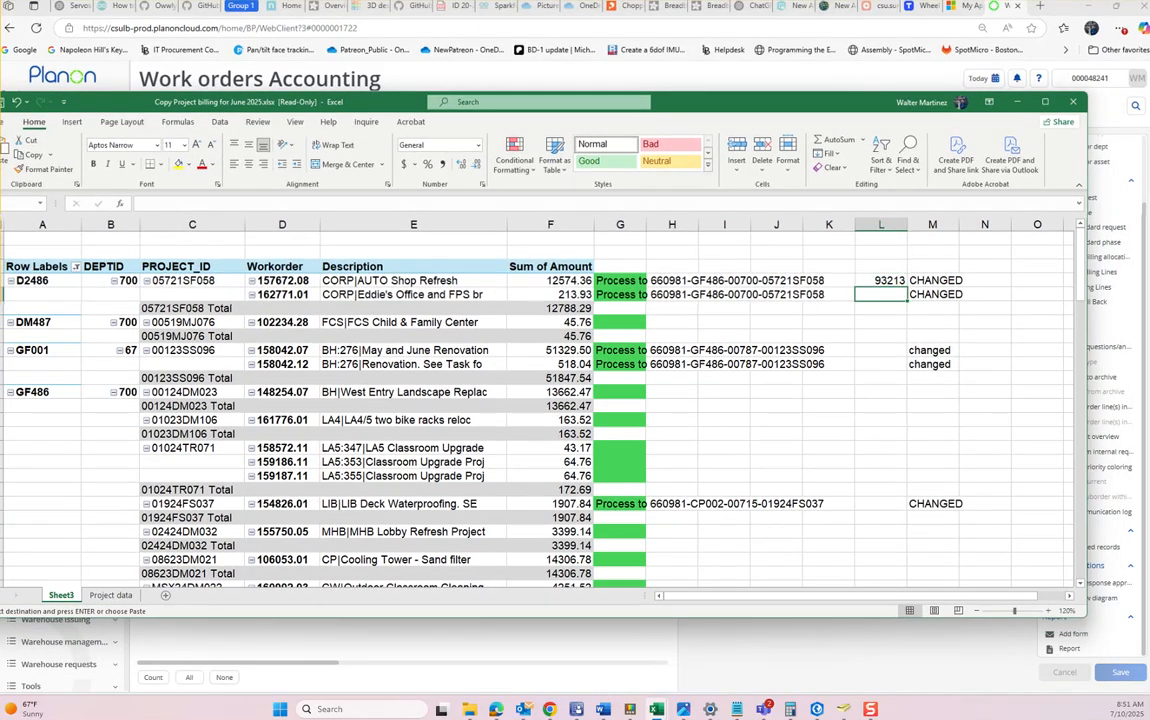
pyautogui.write('x')
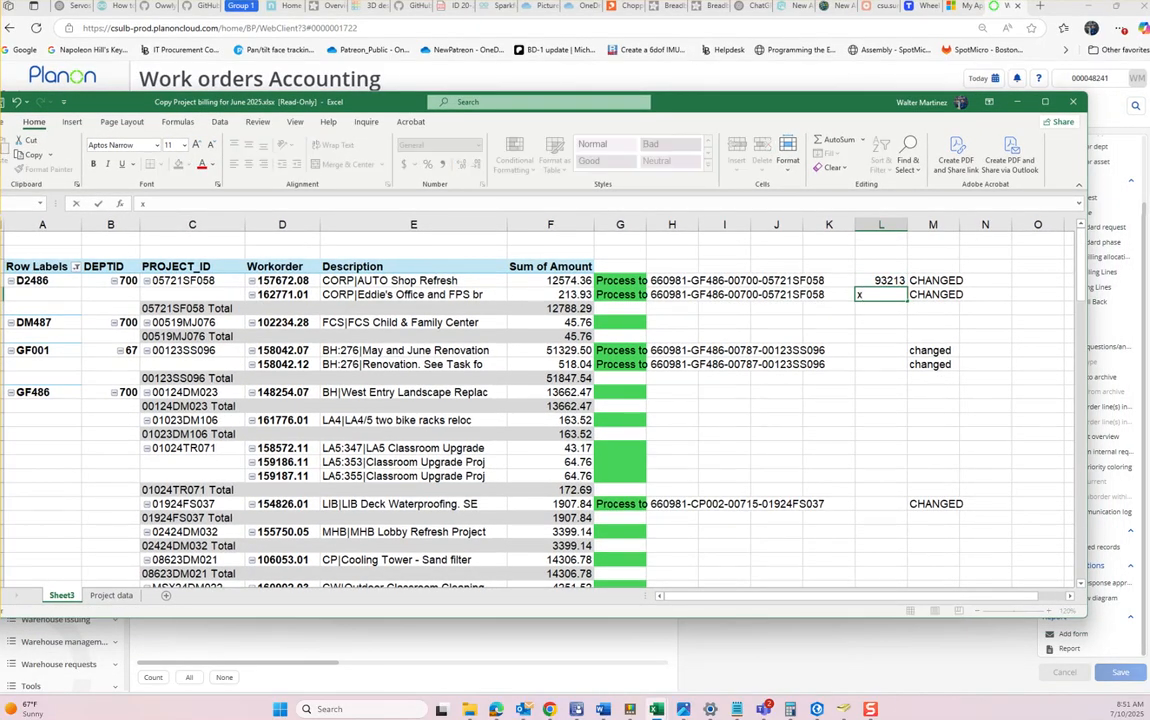
# Copy the BH:276 May and June Renovation work order number from Excel, load that order in Planon's Work orders Accounting and set it to Supervisor Approved
pyautogui.click(283, 350)
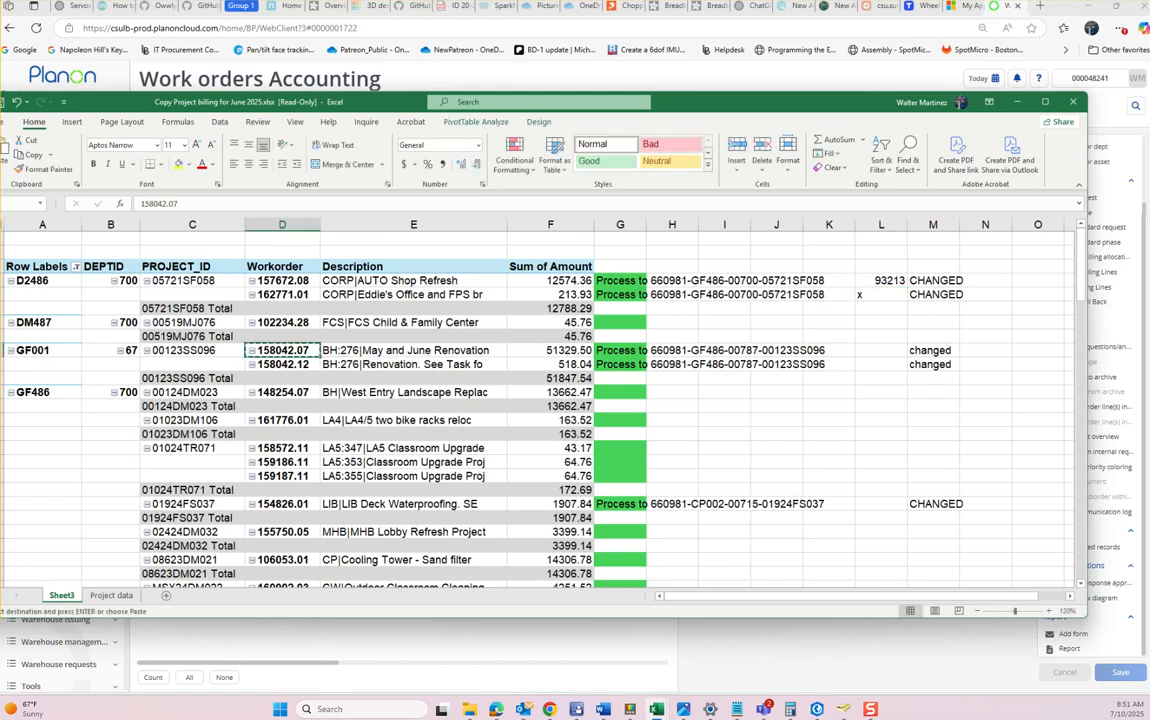
pyautogui.moveTo(710, 102); pyautogui.dragTo(0, 104)
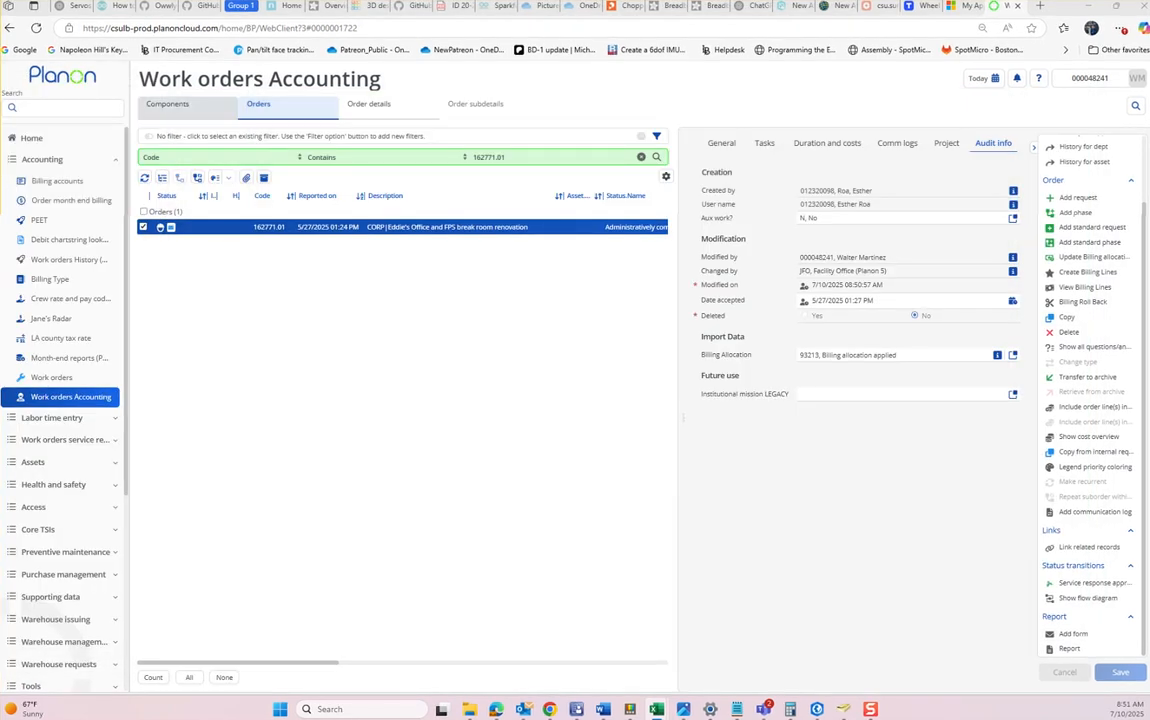
pyautogui.doubleClick(490, 157)
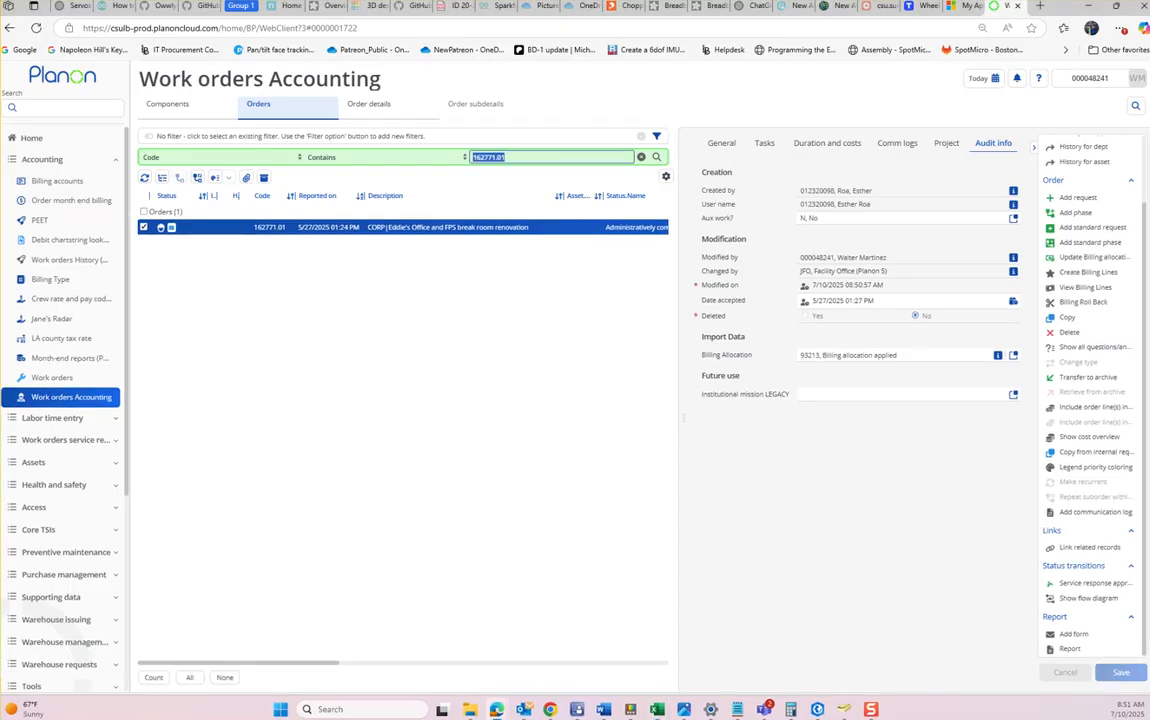
pyautogui.write('158042.07')
pyautogui.press('Return')
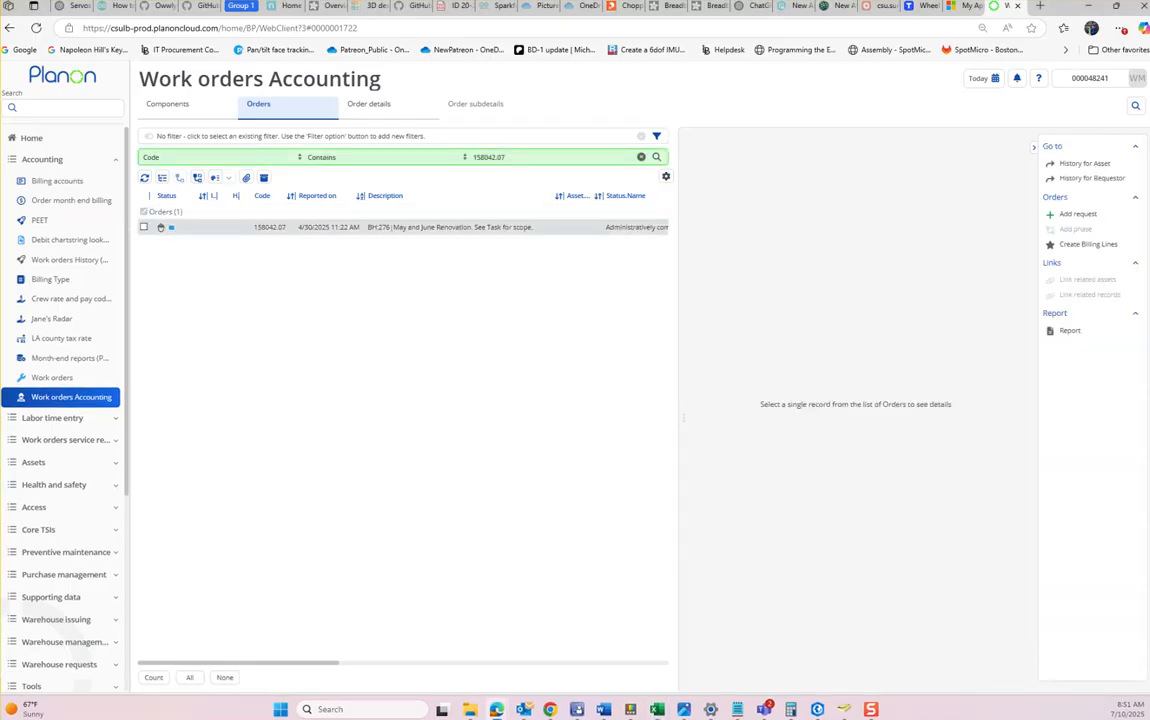
pyautogui.click(440, 227)
pyautogui.scroll(-3, 1090, 583)
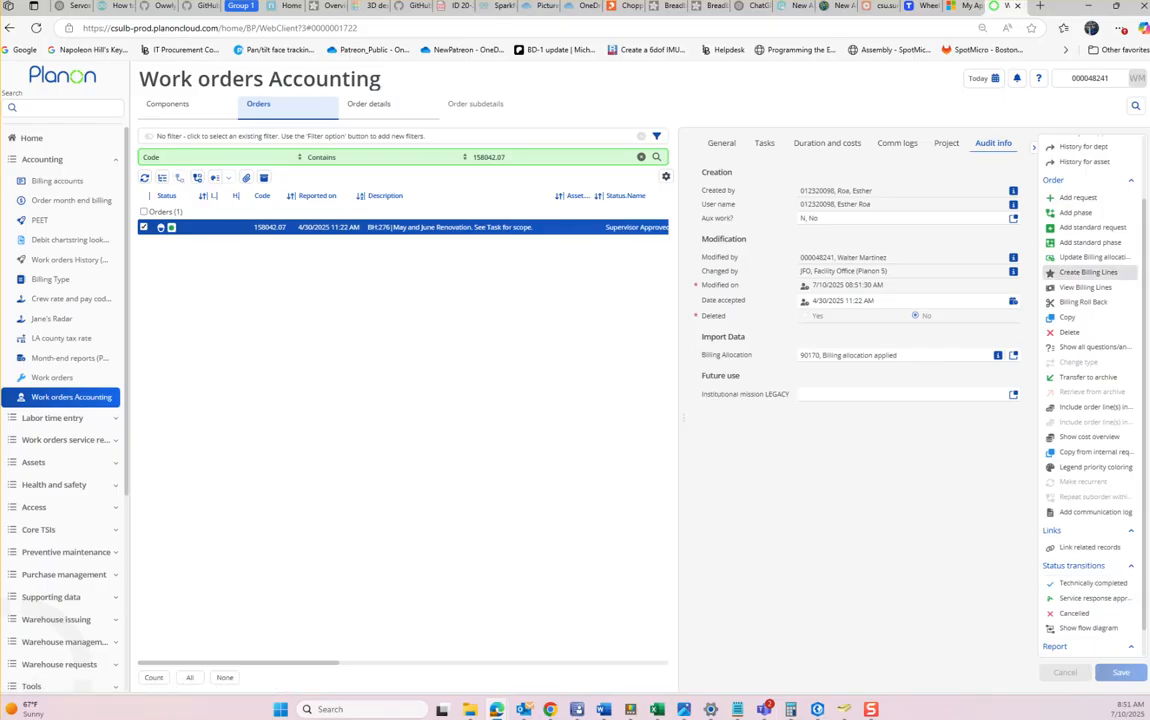
# Check the work order's existing billing allocation, then clear its Billing Allocation field and save the order
pyautogui.click(1093, 257)
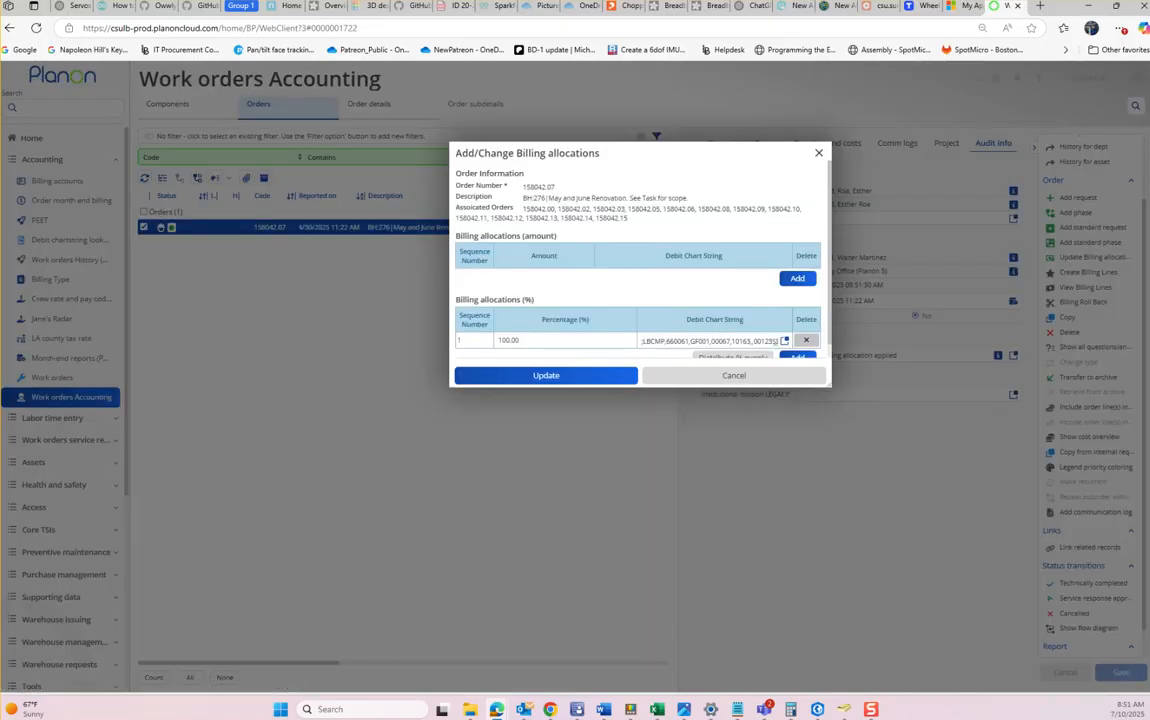
pyautogui.click(818, 153)
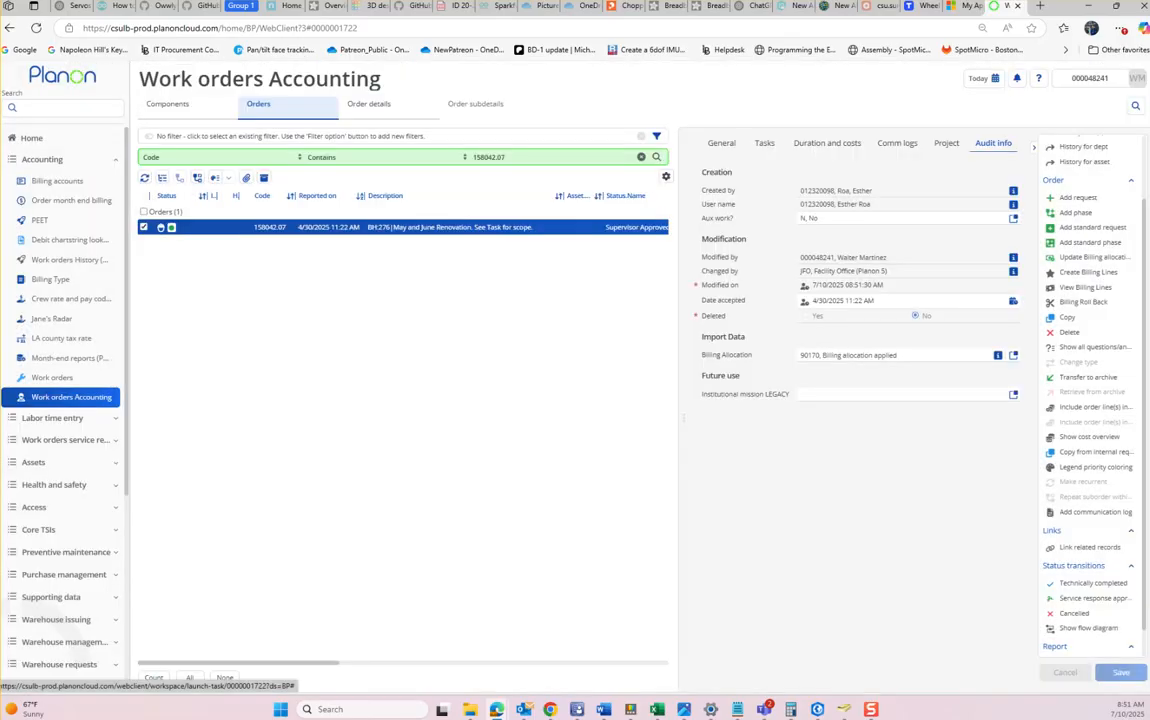
pyautogui.click(856, 355)
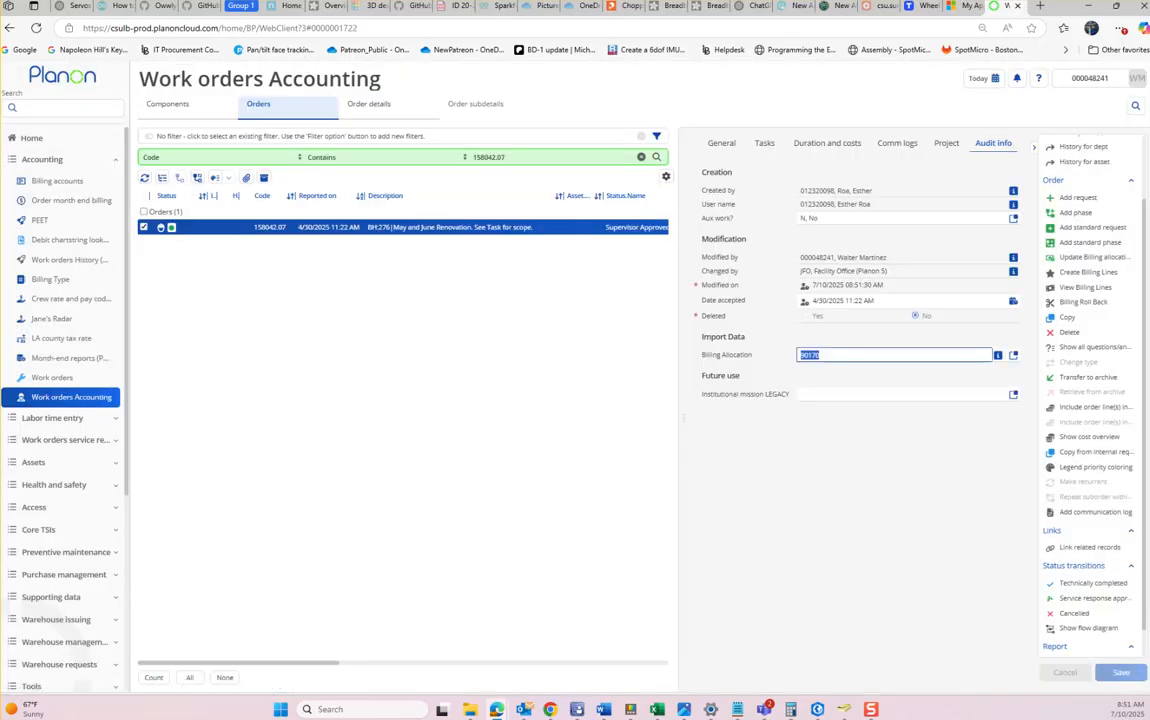
pyautogui.press('BackSpace')
pyautogui.click(1121, 672)
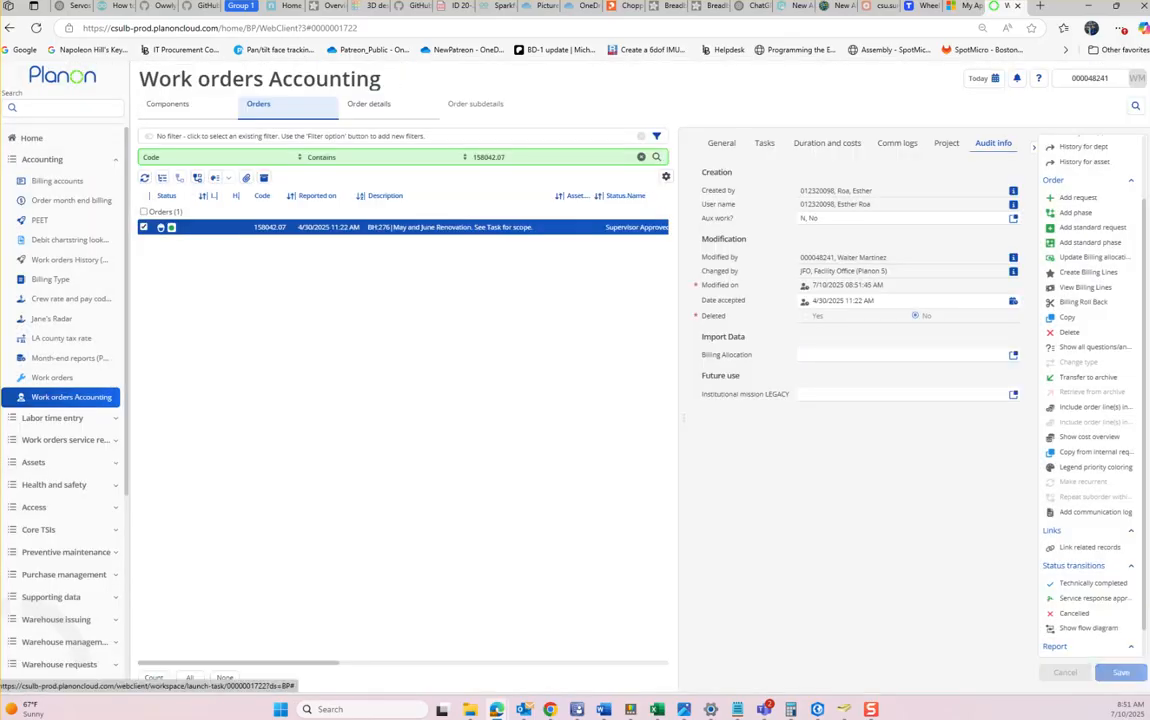
# Look up the BH:276 May and June Renovation in Order month end billing and open its billing lines
pyautogui.click(71, 200)
pyautogui.click(175, 106)
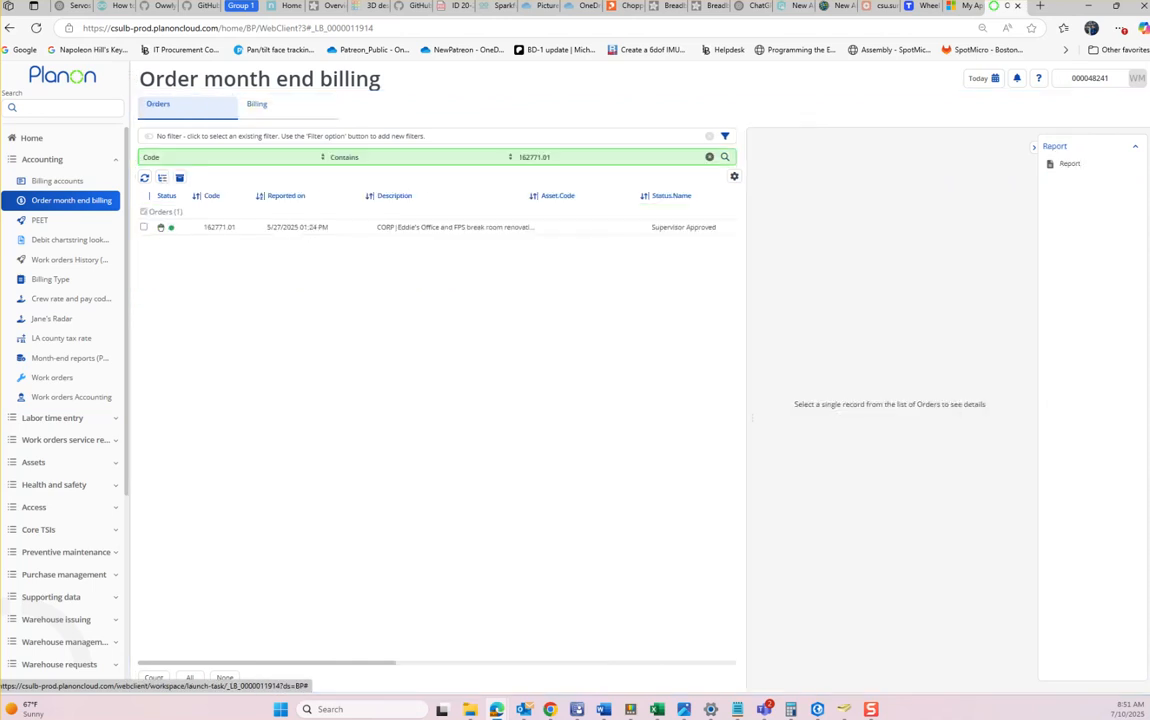
pyautogui.click(535, 157)
pyautogui.write('158042.07')
pyautogui.press('Return')
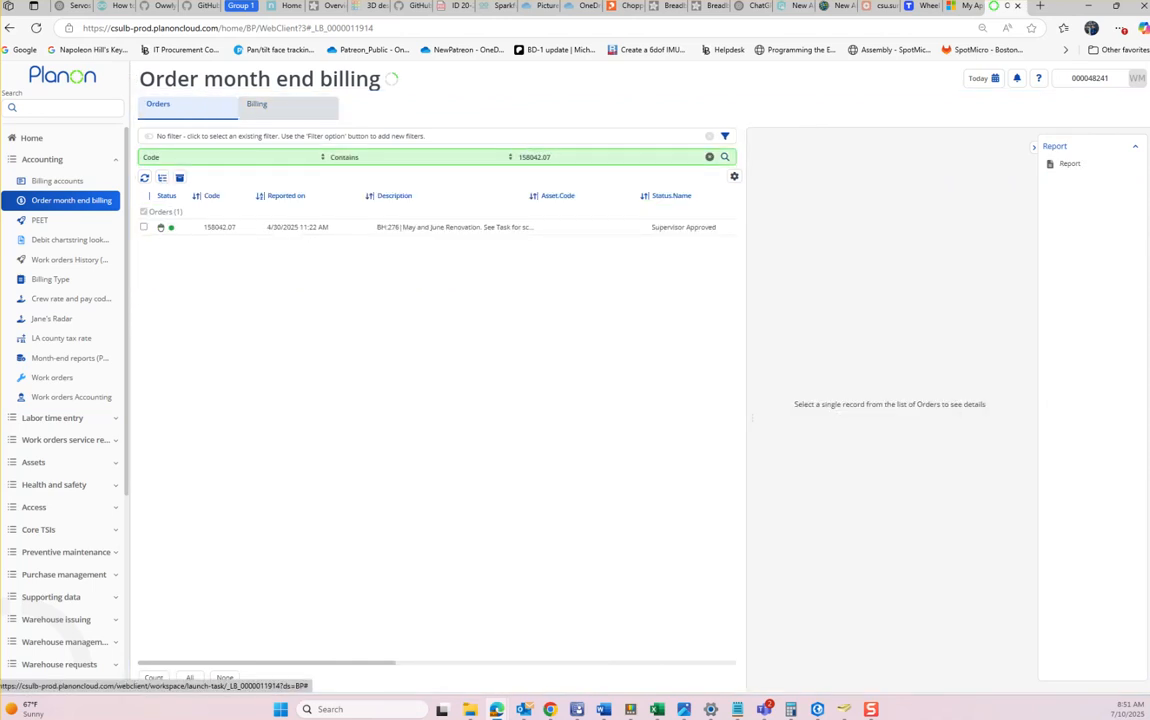
pyautogui.click(257, 104)
# Select all of the work order's billing lines and delete them
pyautogui.click(190, 678)
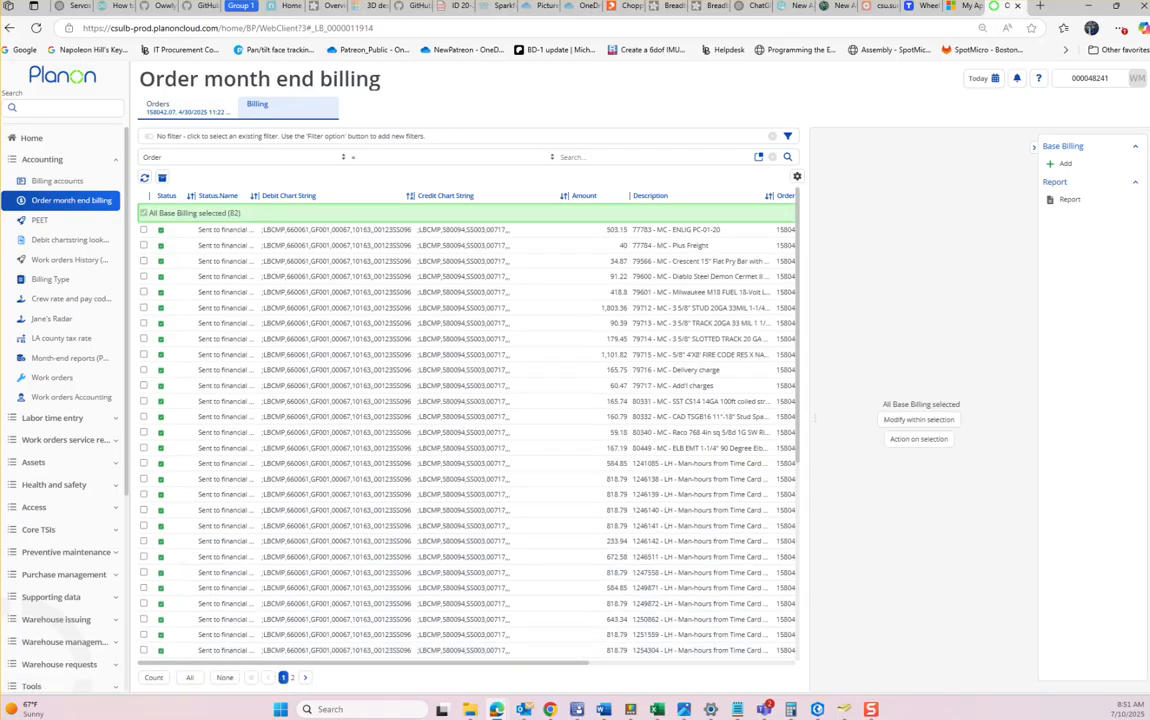
pyautogui.click(919, 439)
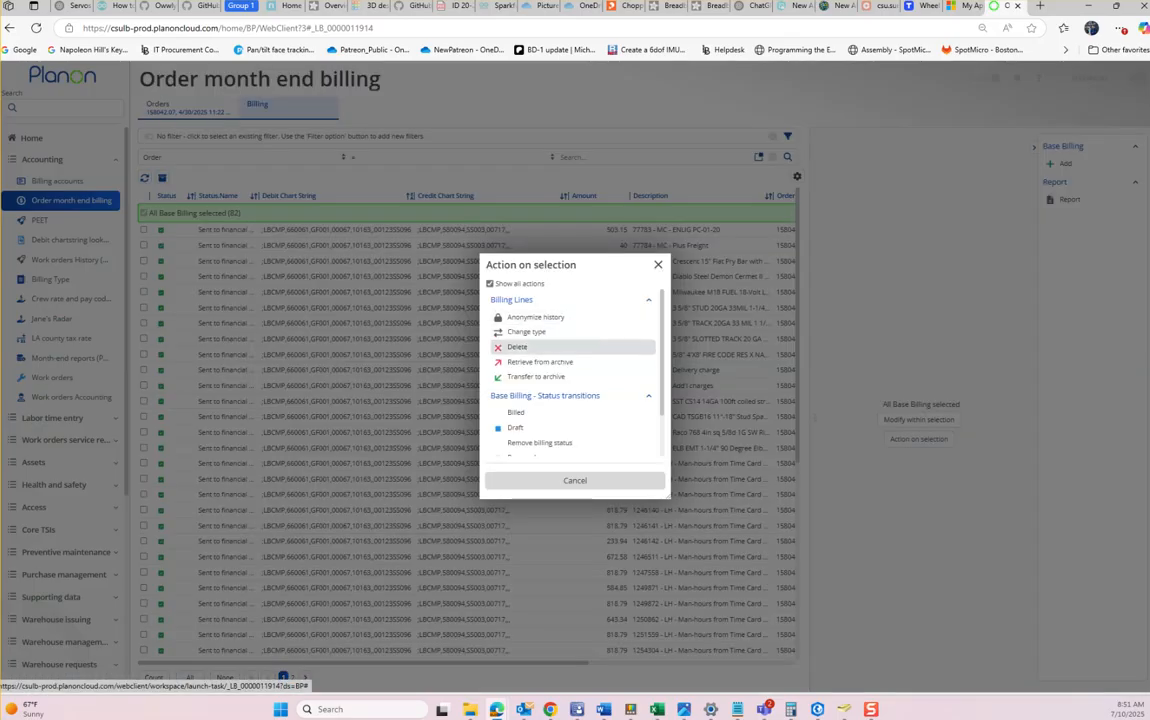
pyautogui.click(517, 347)
pyautogui.click(572, 442)
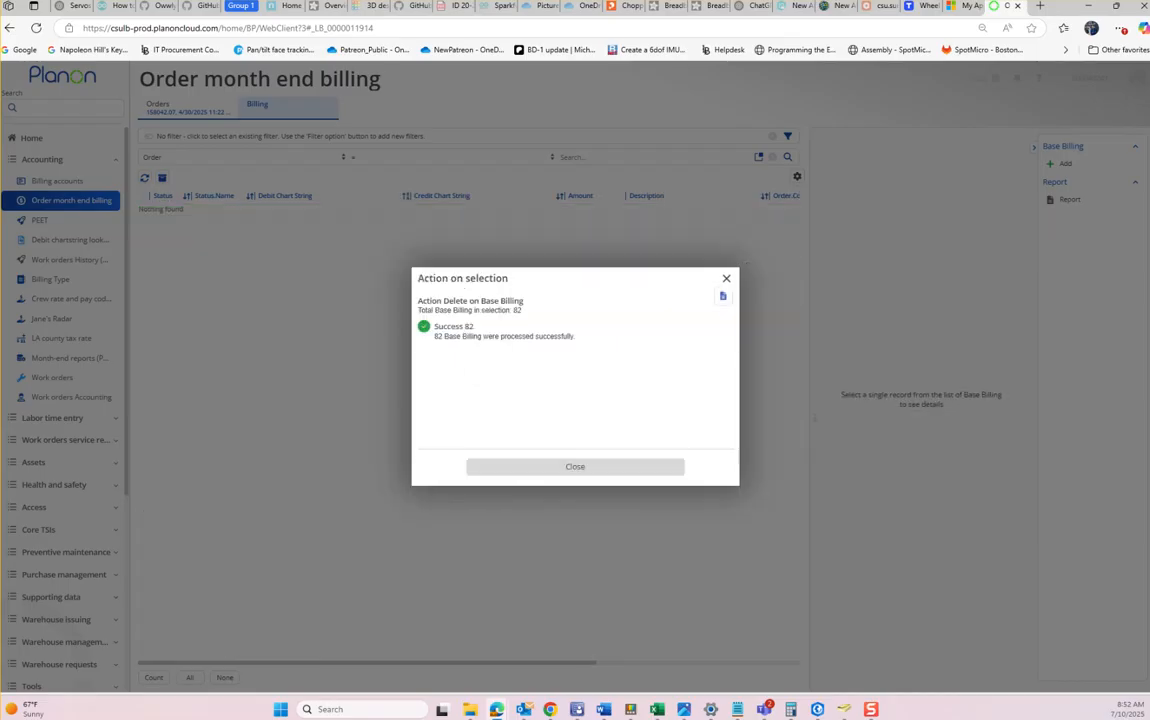
pyautogui.click(575, 467)
# Back in Work orders Accounting, start a new chart string for the order's 100% billing allocation and check the target string in Excel
pyautogui.click(71, 397)
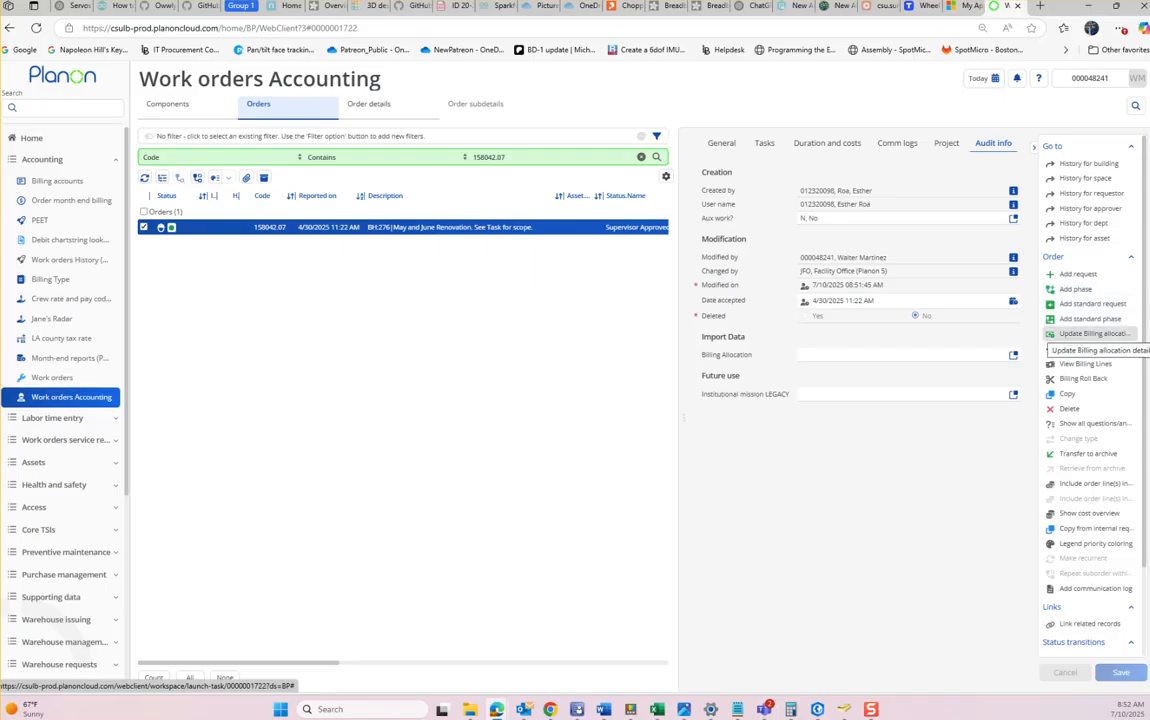
pyautogui.click(1090, 333)
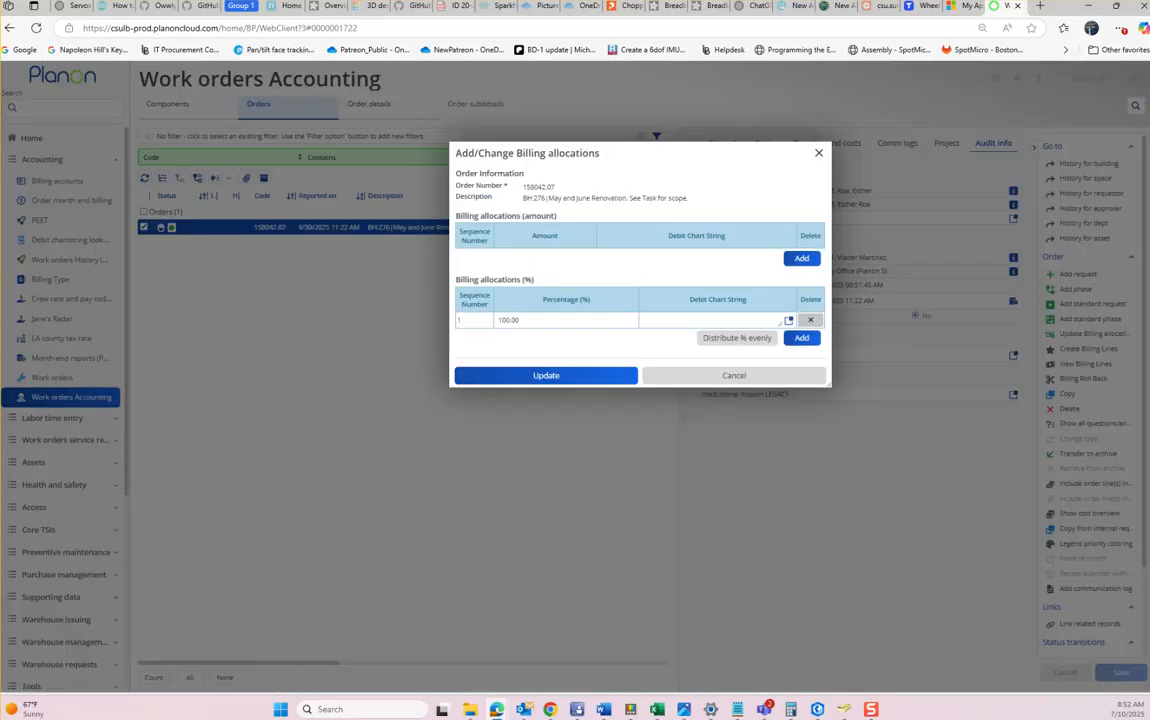
pyautogui.click(788, 320)
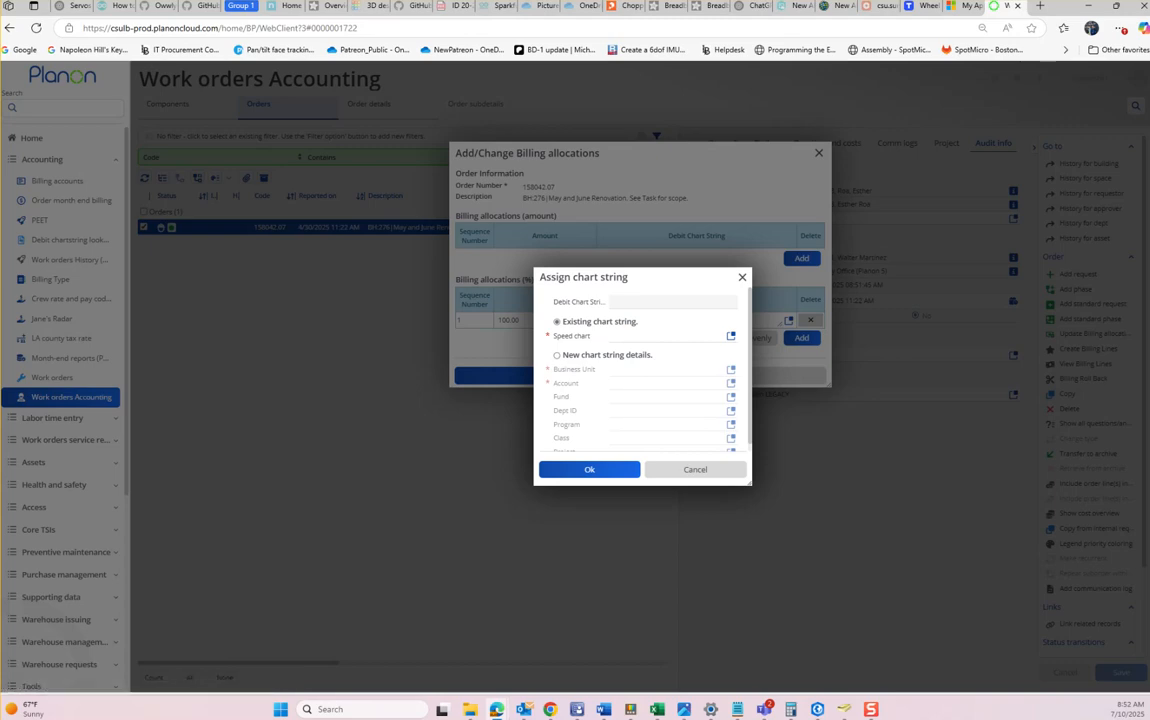
pyautogui.click(557, 355)
pyautogui.moveTo(0, 190); pyautogui.dragTo(660, 143)
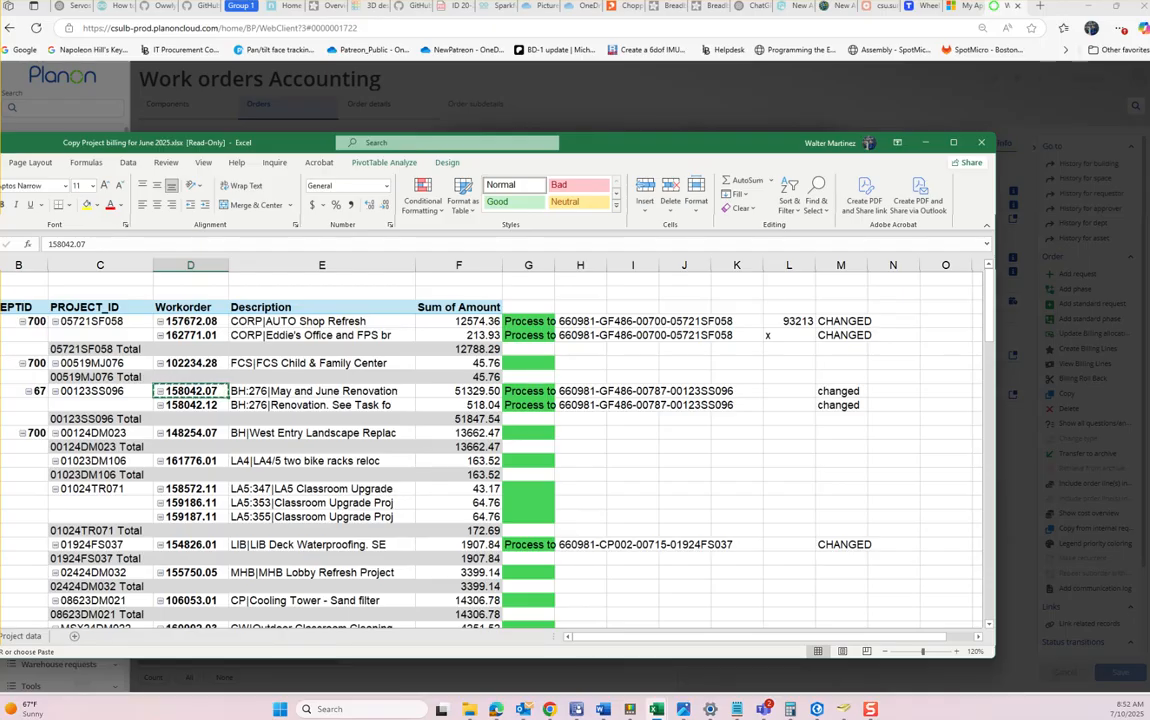
pyautogui.moveTo(660, 143); pyautogui.dragTo(0, 138)
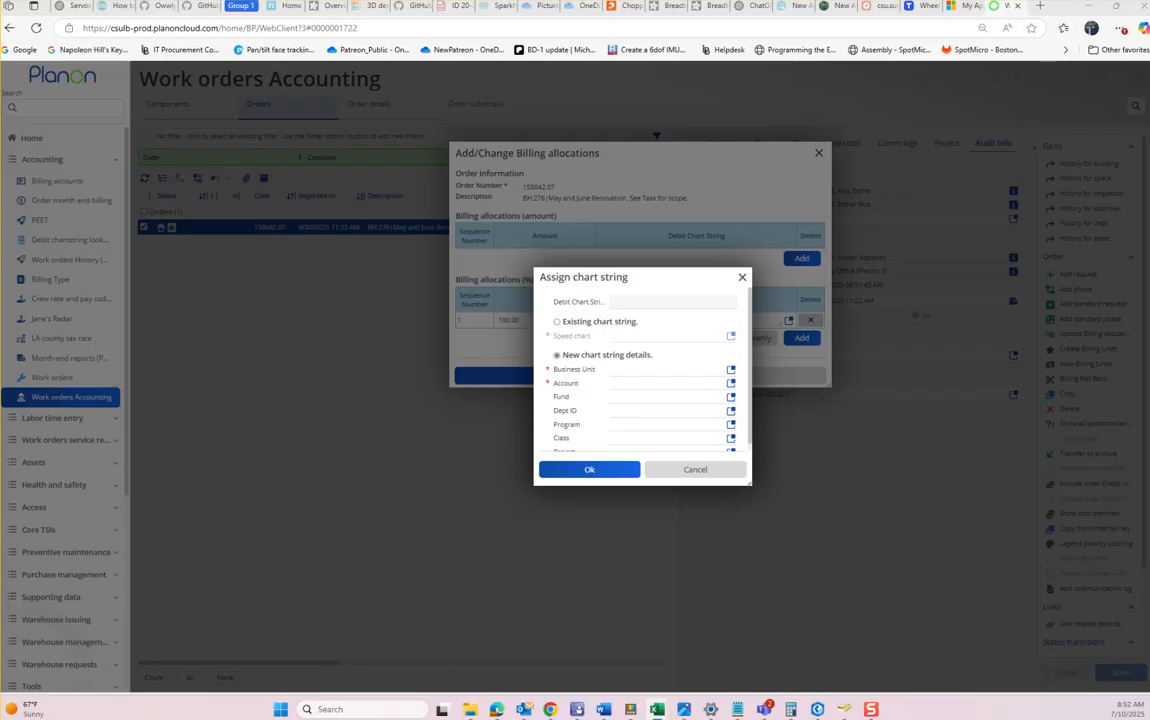
# Set the new chart string's Business Unit to LBCMP, Account to 660981, Fund to GF486 and Dept ID to 00787
pyautogui.click(731, 370)
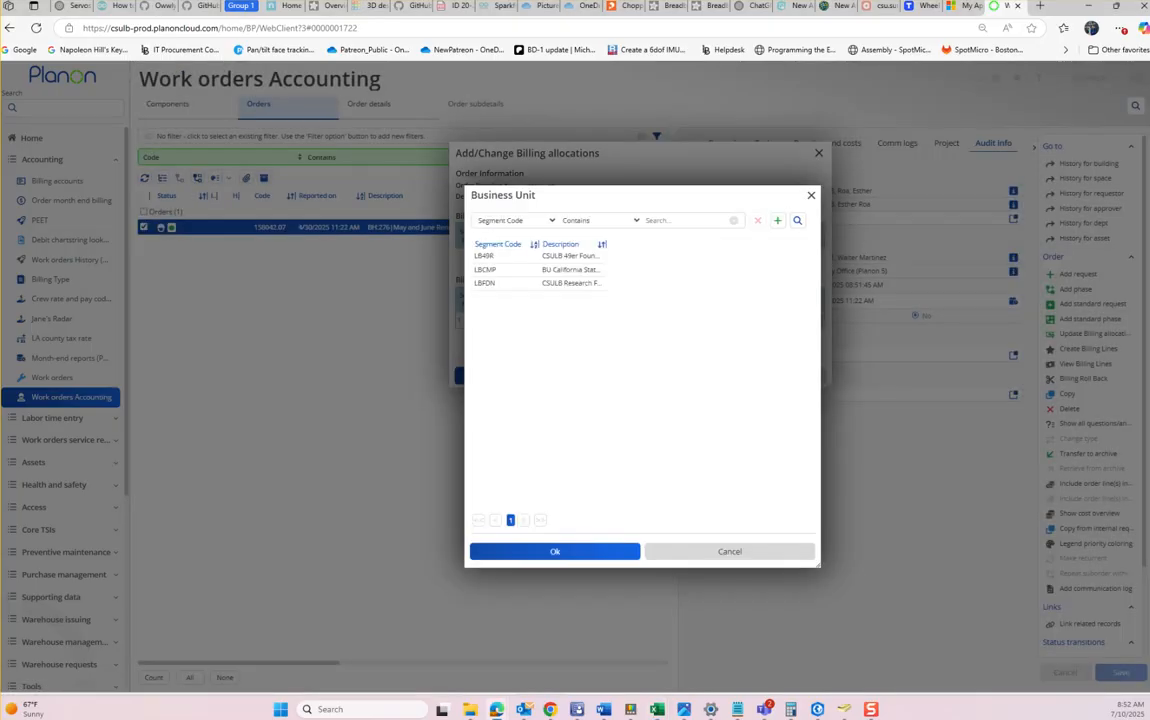
pyautogui.click(560, 270)
pyautogui.click(555, 552)
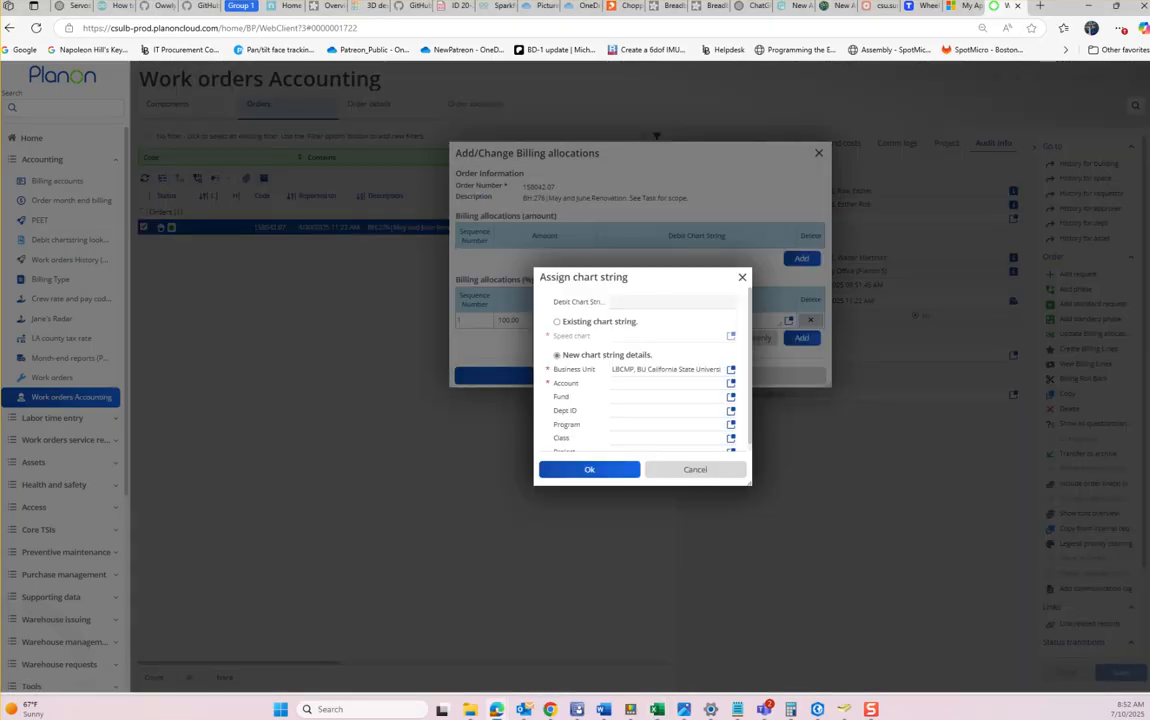
pyautogui.click(665, 383)
pyautogui.write('660981')
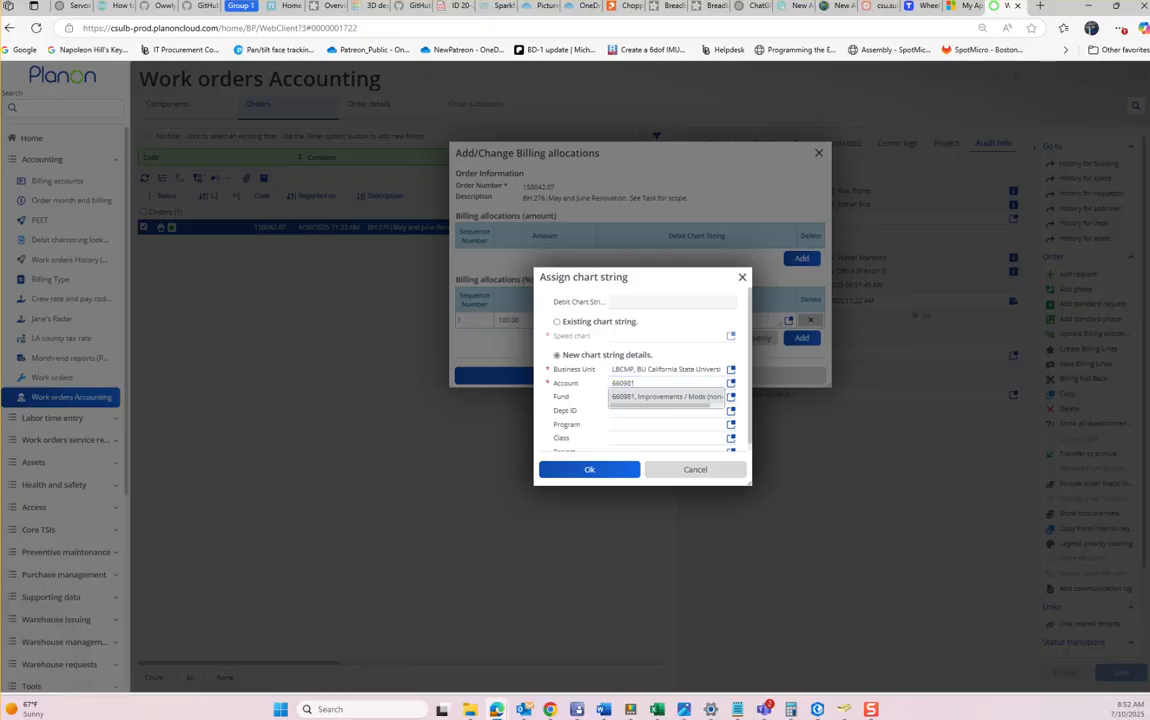
pyautogui.press('Tab')
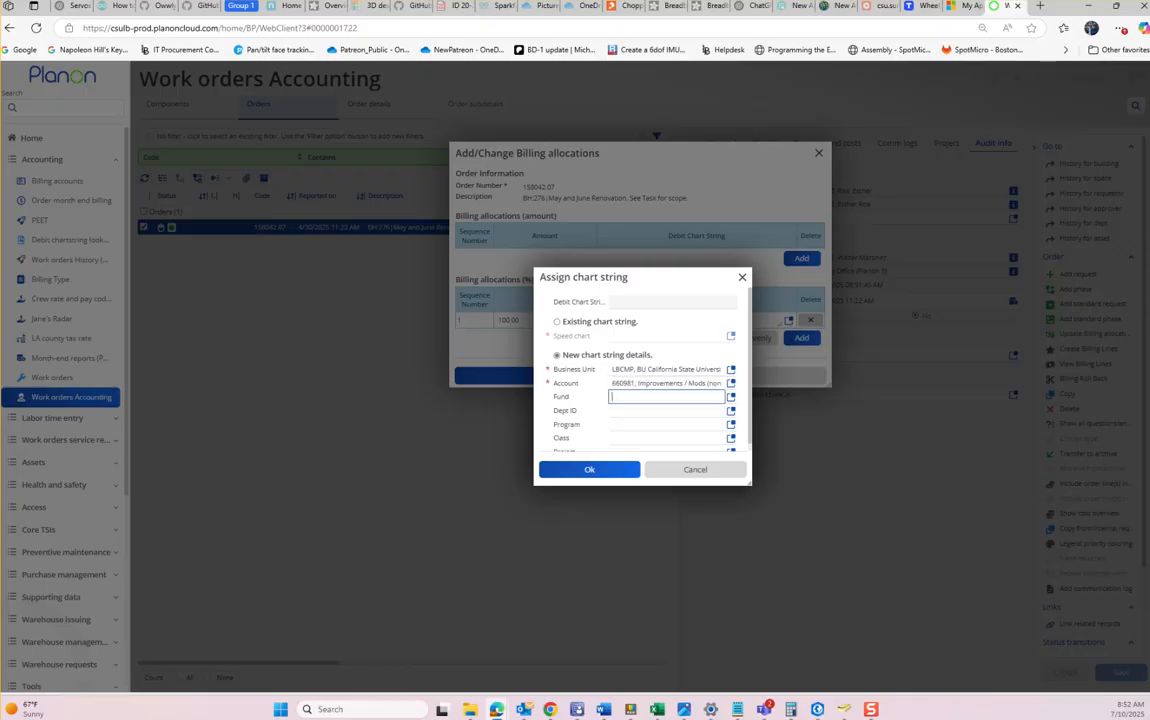
pyautogui.write('gf486')
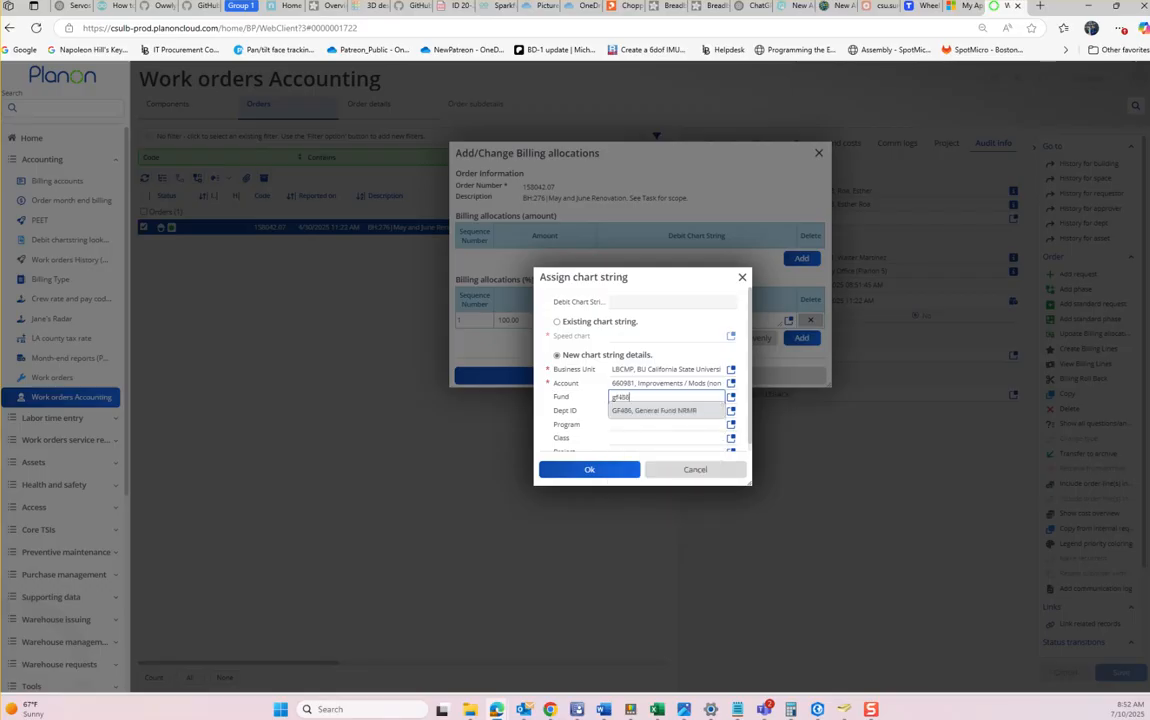
pyautogui.press('Tab')
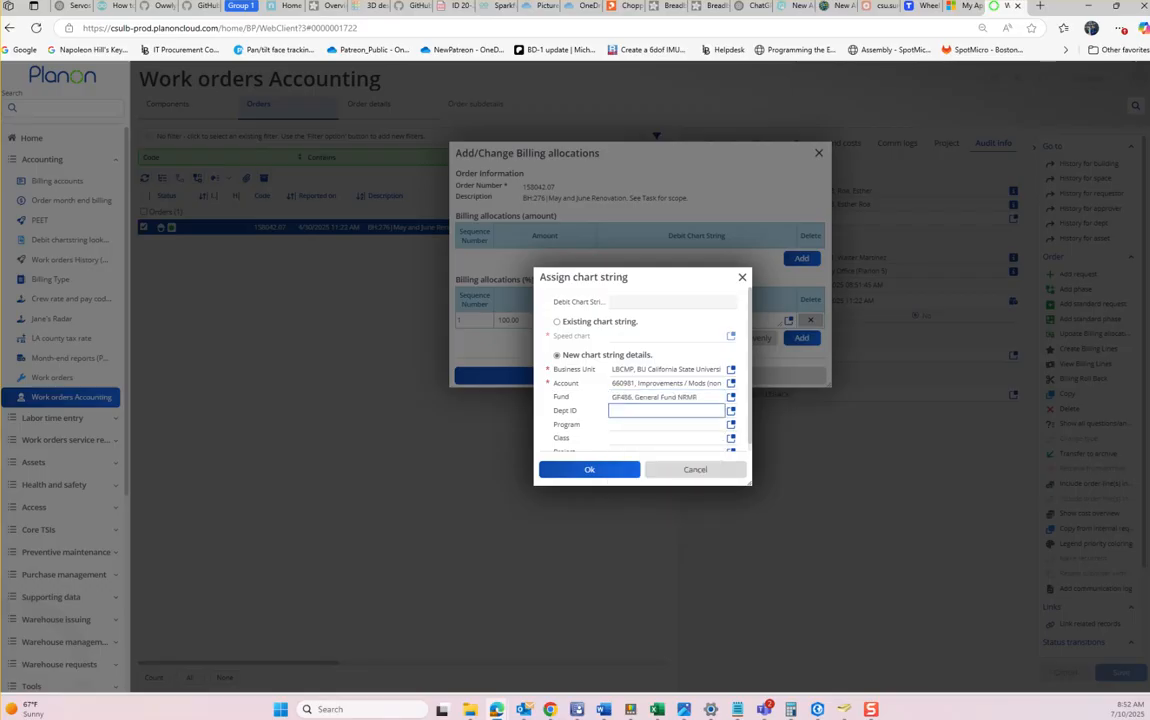
pyautogui.write('00787')
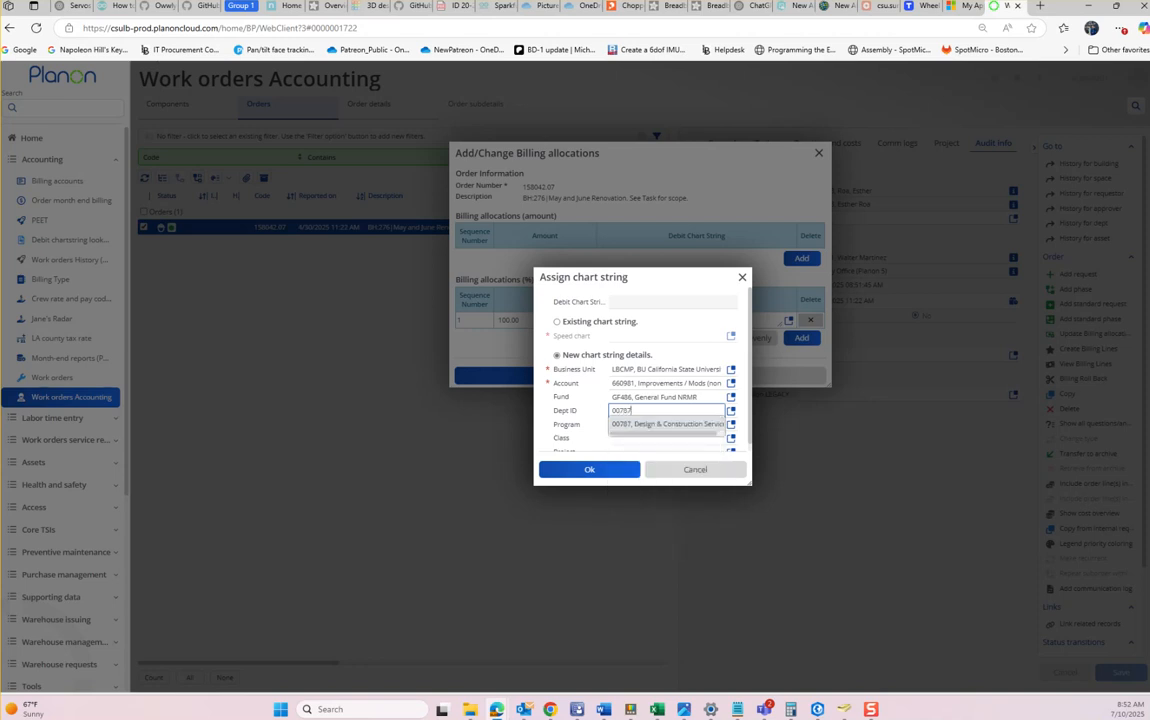
pyautogui.press('Return')
pyautogui.scroll(-1, 643, 380)
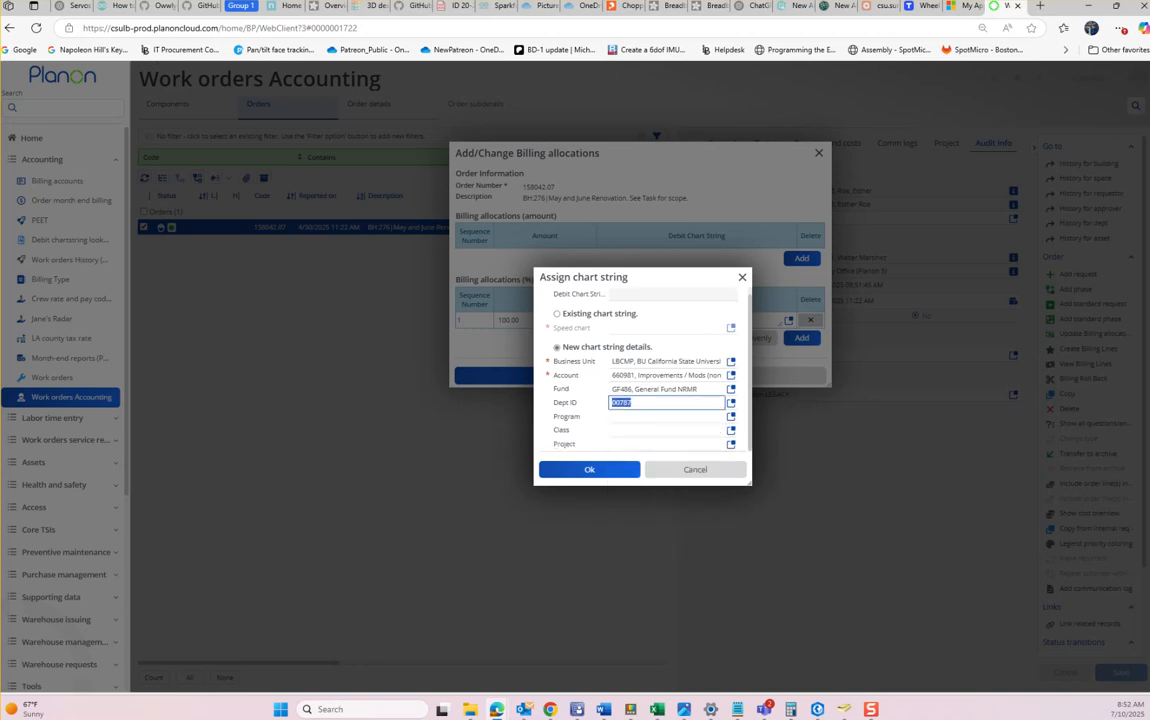
# Set the chart string's Project to 00123SS096, assign the string and update the work order's billing allocation
pyautogui.click(666, 444)
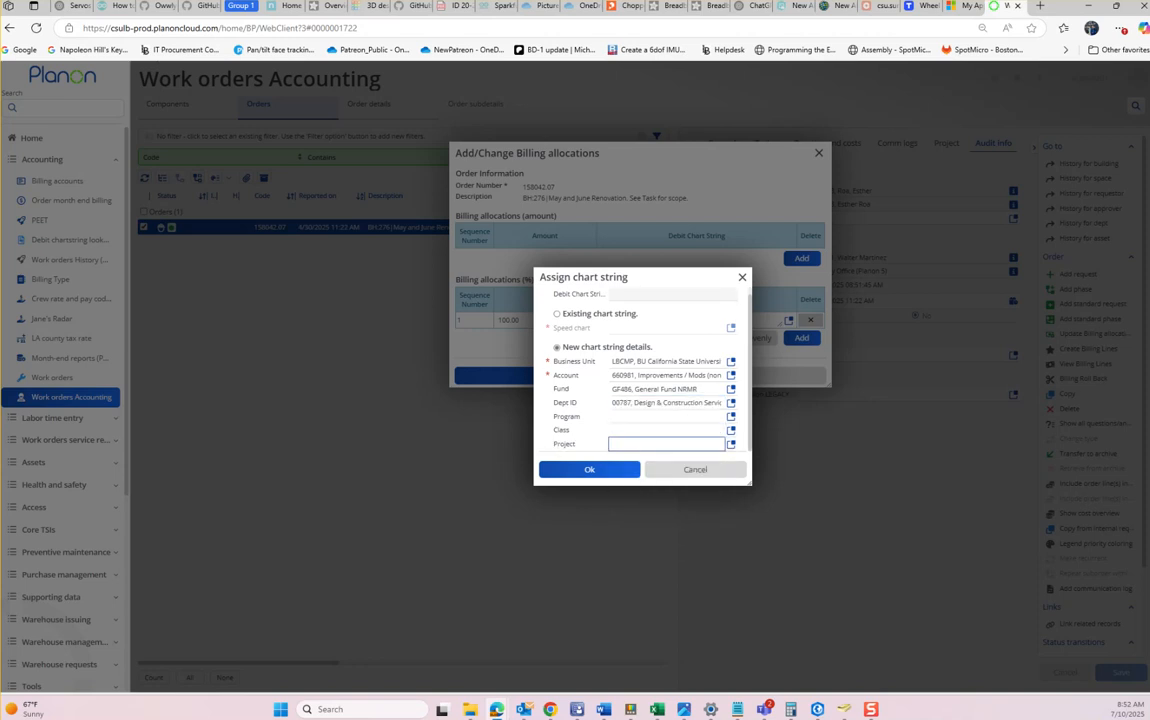
pyautogui.write('00')
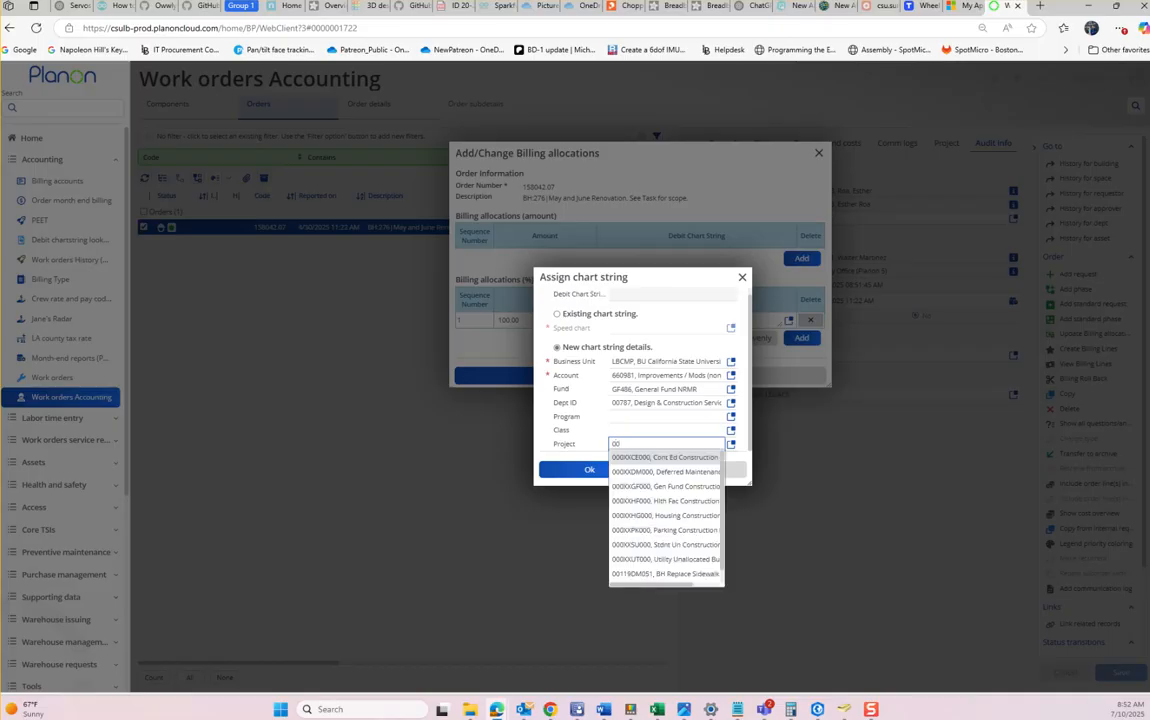
pyautogui.write('123')
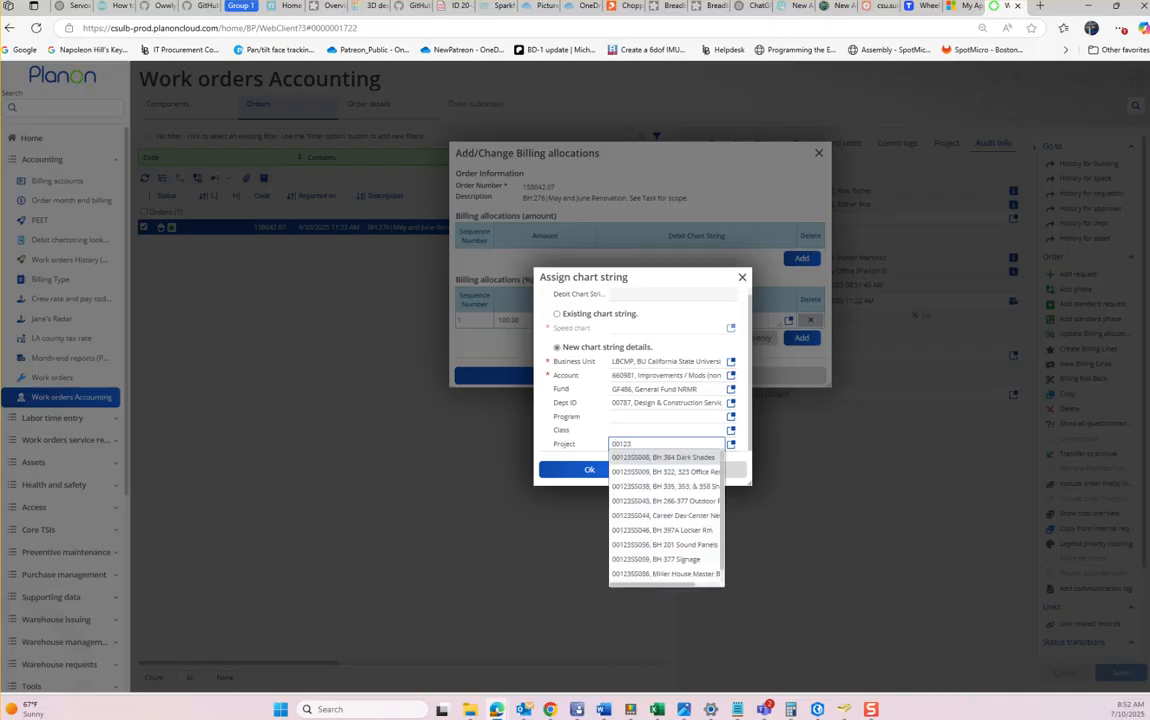
pyautogui.write('ss098')
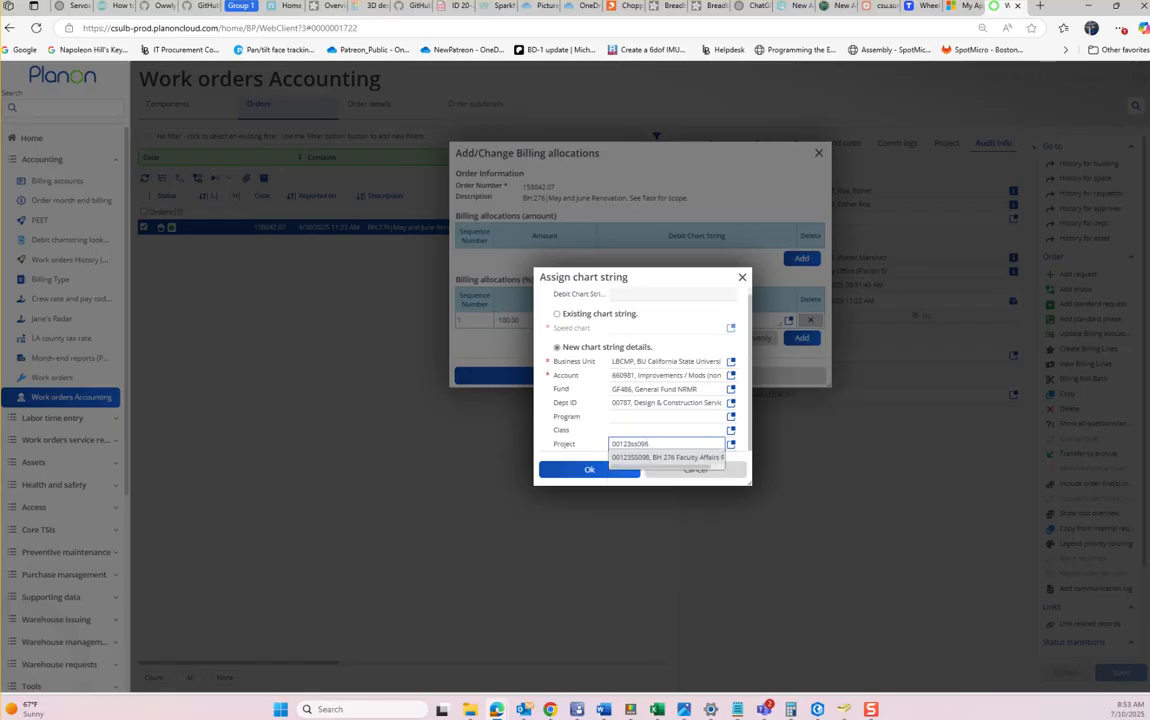
pyautogui.press('Return')
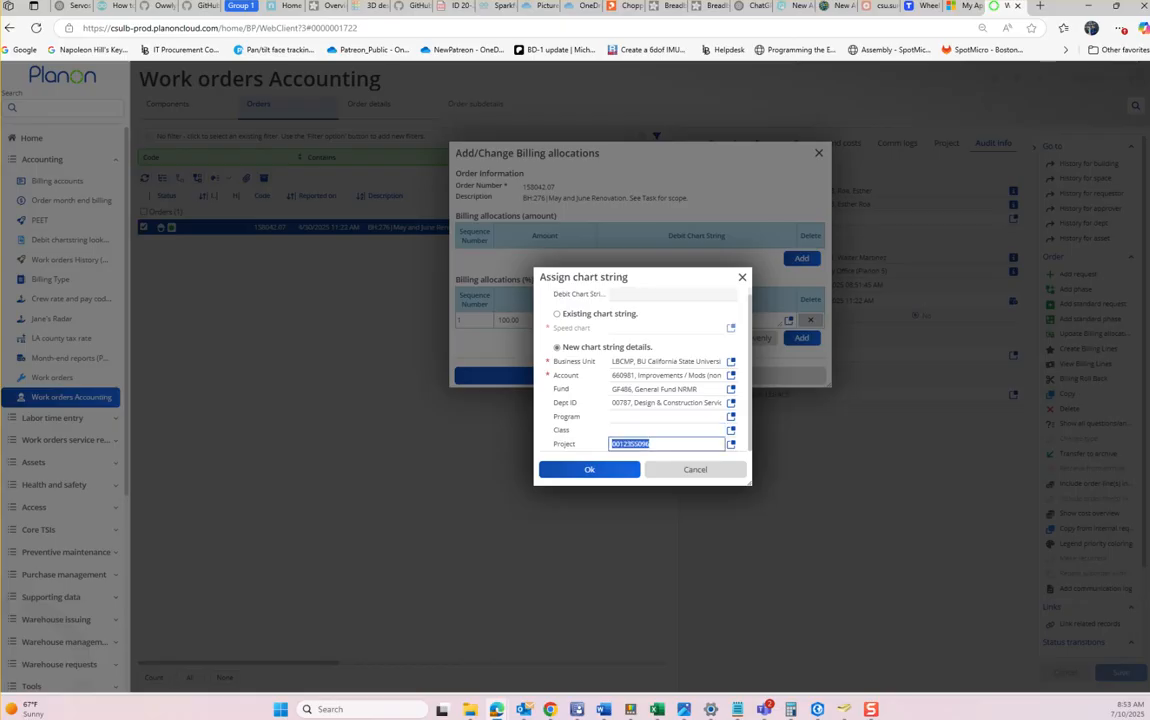
pyautogui.press('Return')
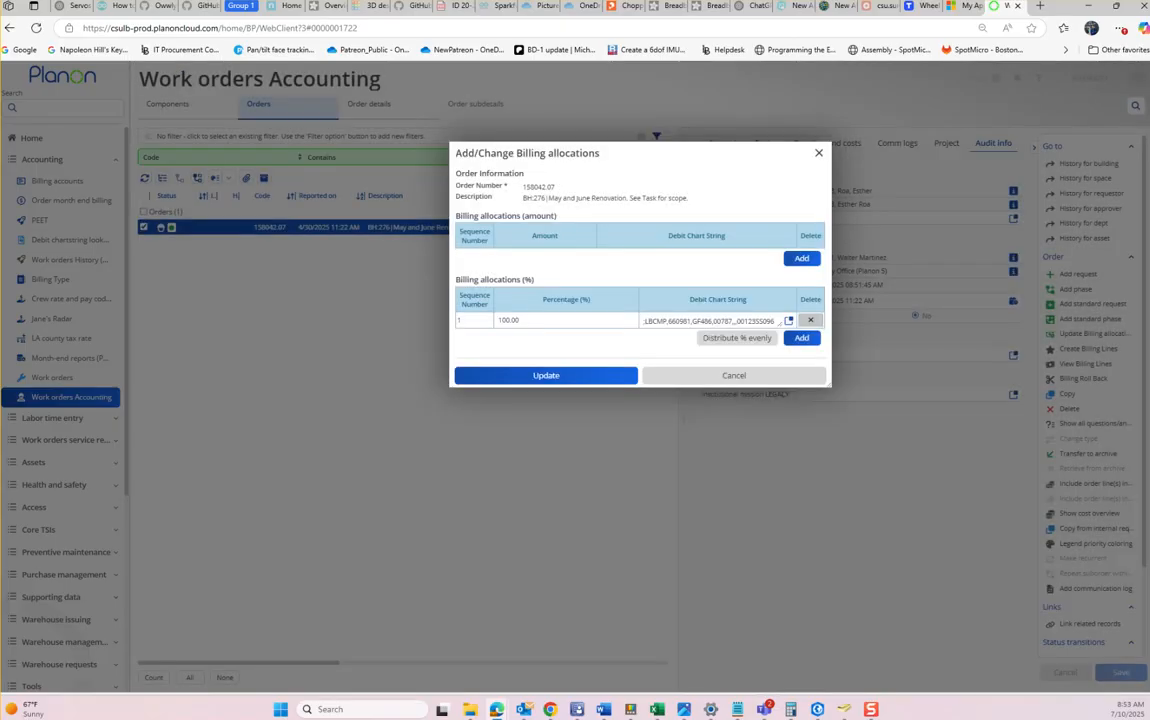
pyautogui.press('Return')
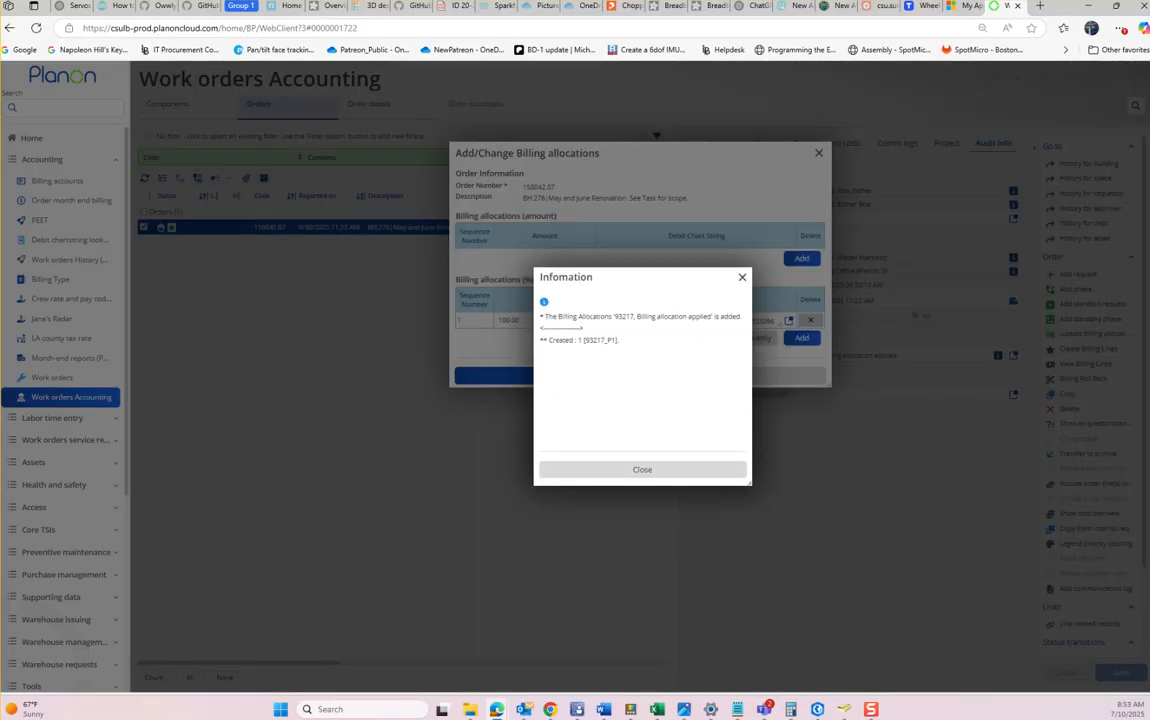
pyautogui.press('Return')
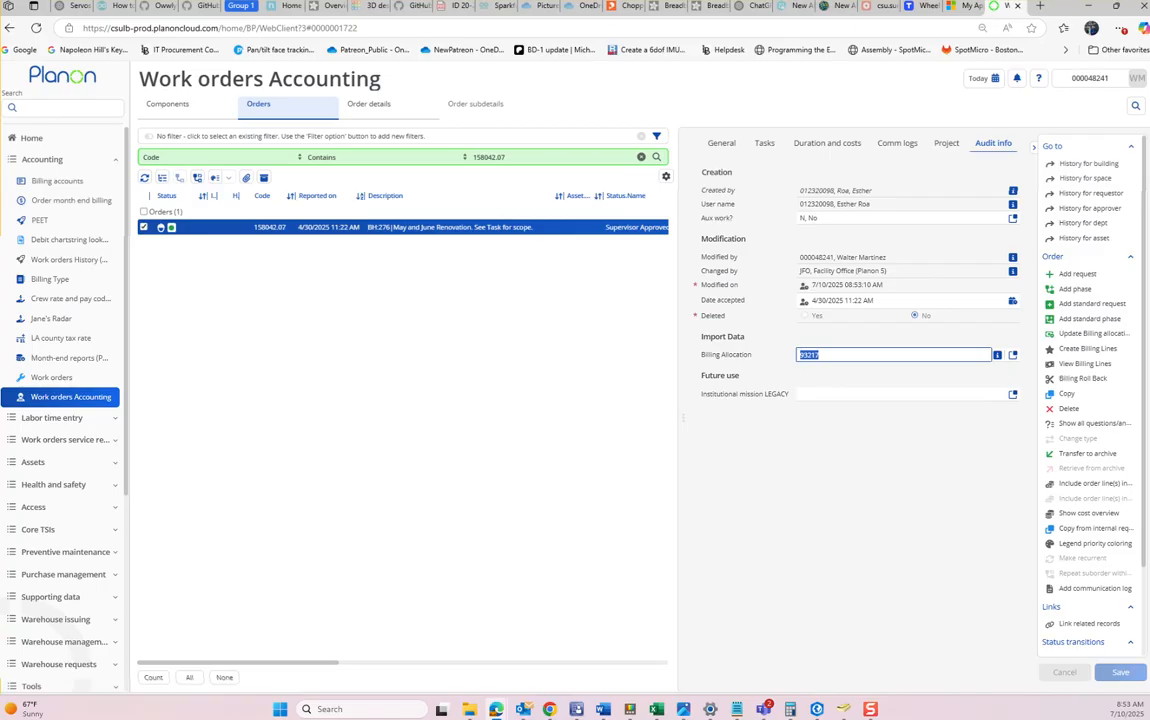
# Switch to Excel and record billing allocation 93217 in column L beside the May and June Renovation work order
pyautogui.hotkey('alt', 'Tab')
pyautogui.moveTo(266, 158); pyautogui.dragTo(869, 143)
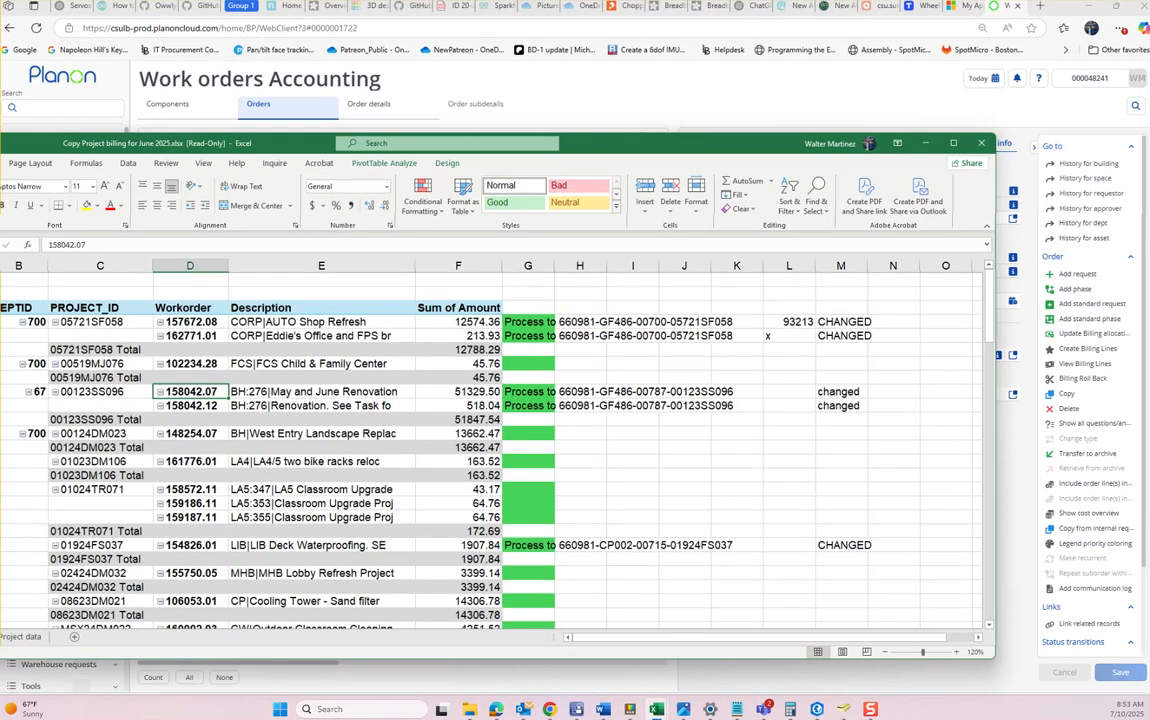
pyautogui.click(789, 392)
pyautogui.write('93217')
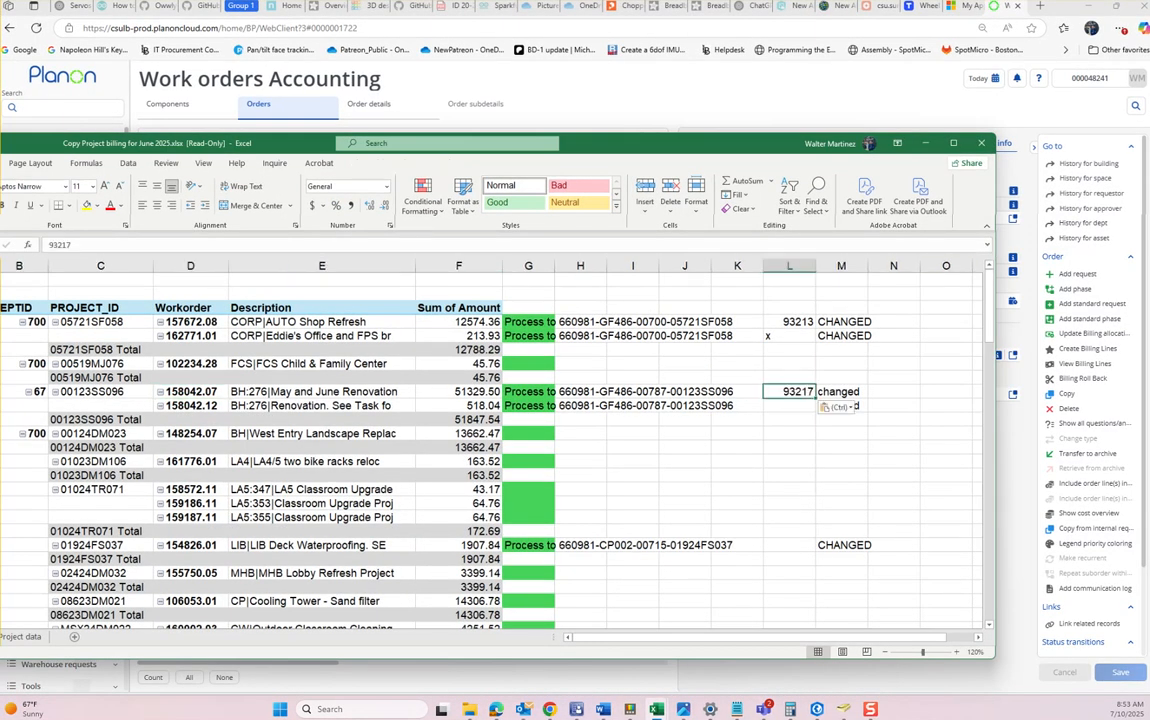
pyautogui.moveTo(690, 143); pyautogui.dragTo(0, 72)
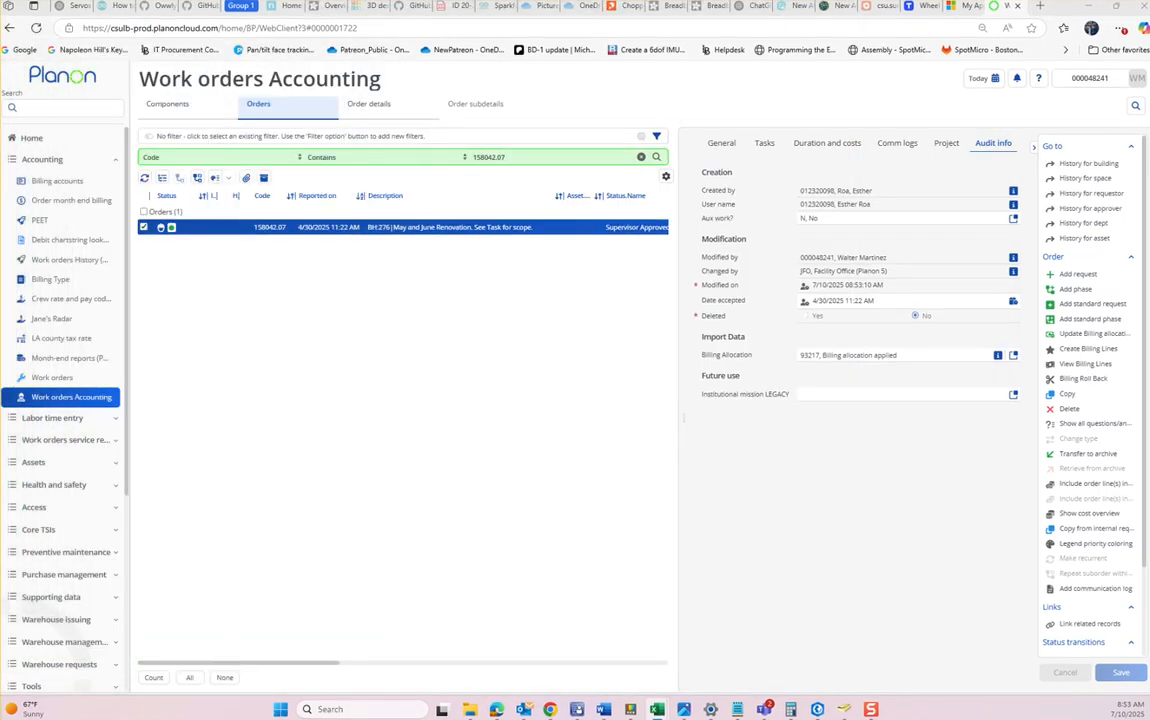
# Create billing lines for the May and June Renovation work order in Order month end billing
pyautogui.click(71, 200)
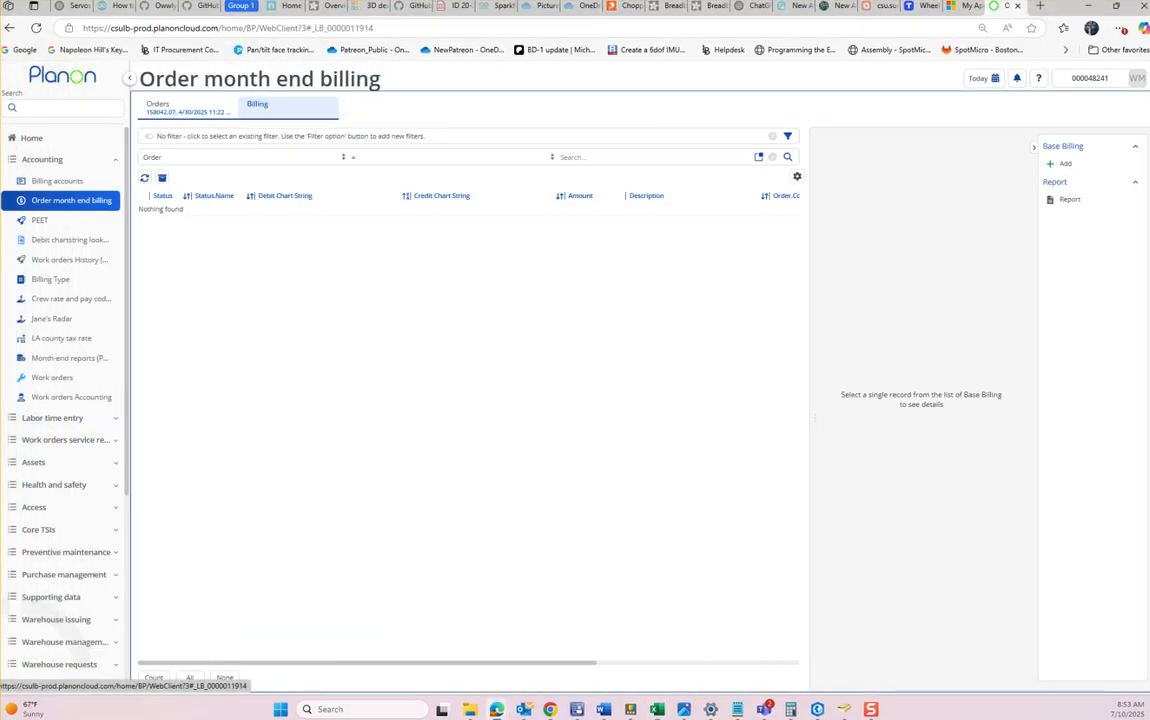
pyautogui.click(180, 106)
pyautogui.click(257, 105)
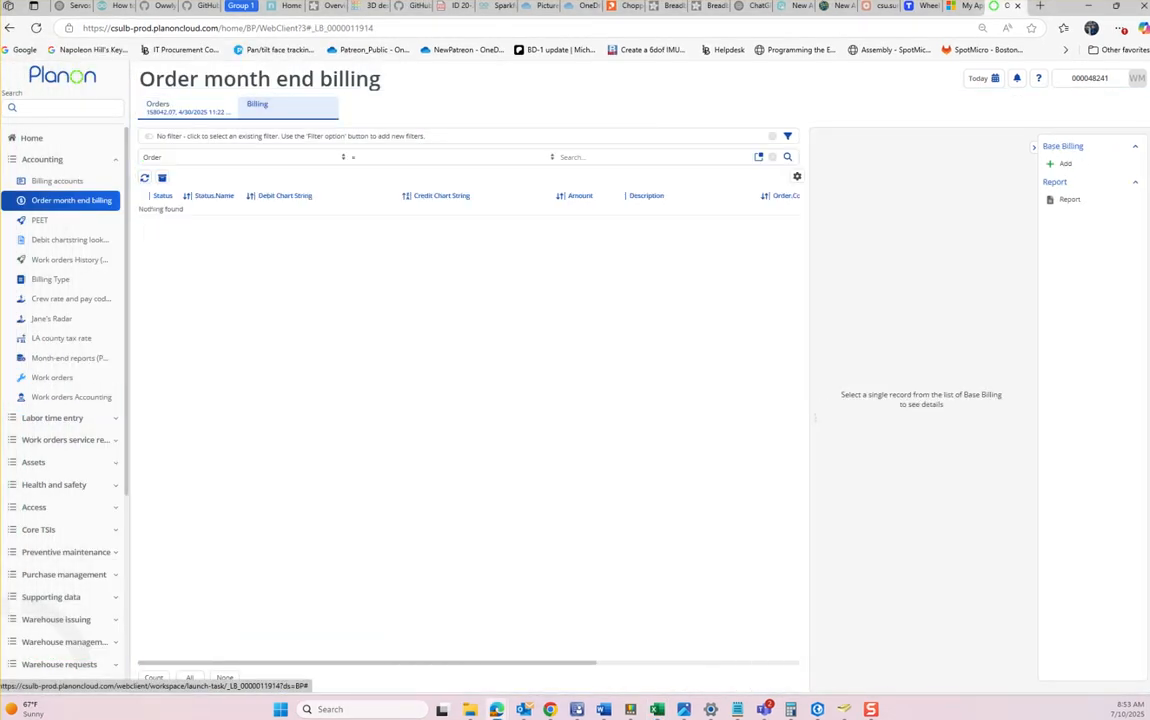
pyautogui.click(184, 107)
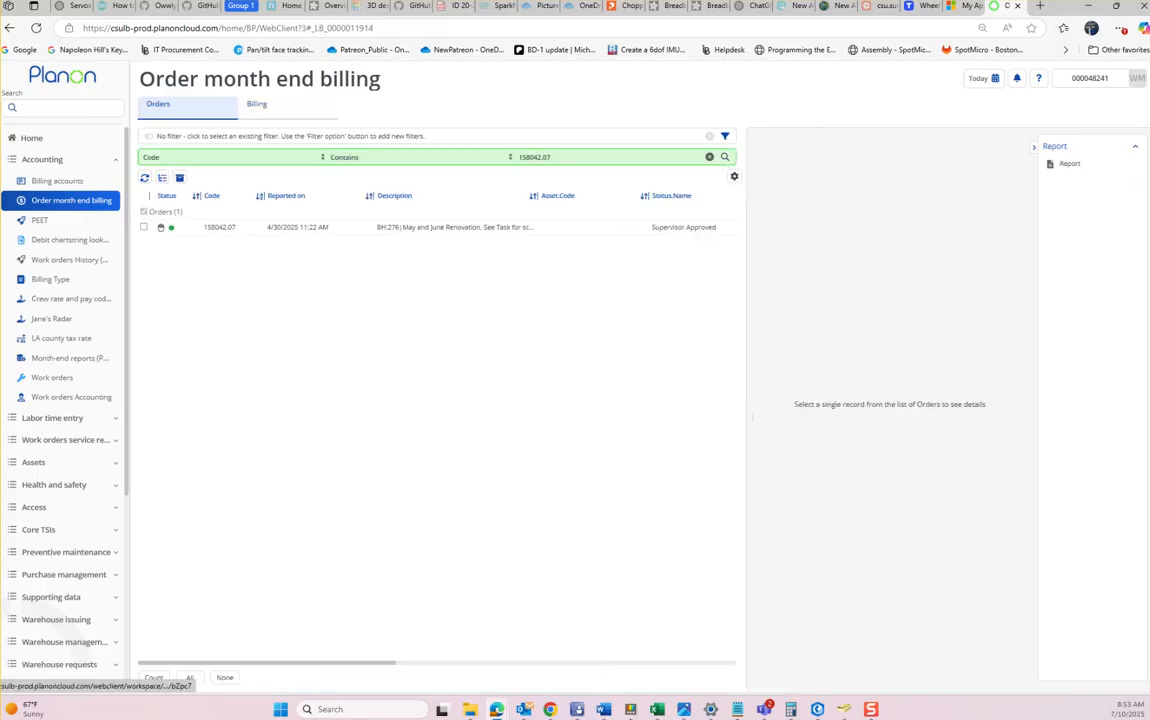
pyautogui.click(160, 226)
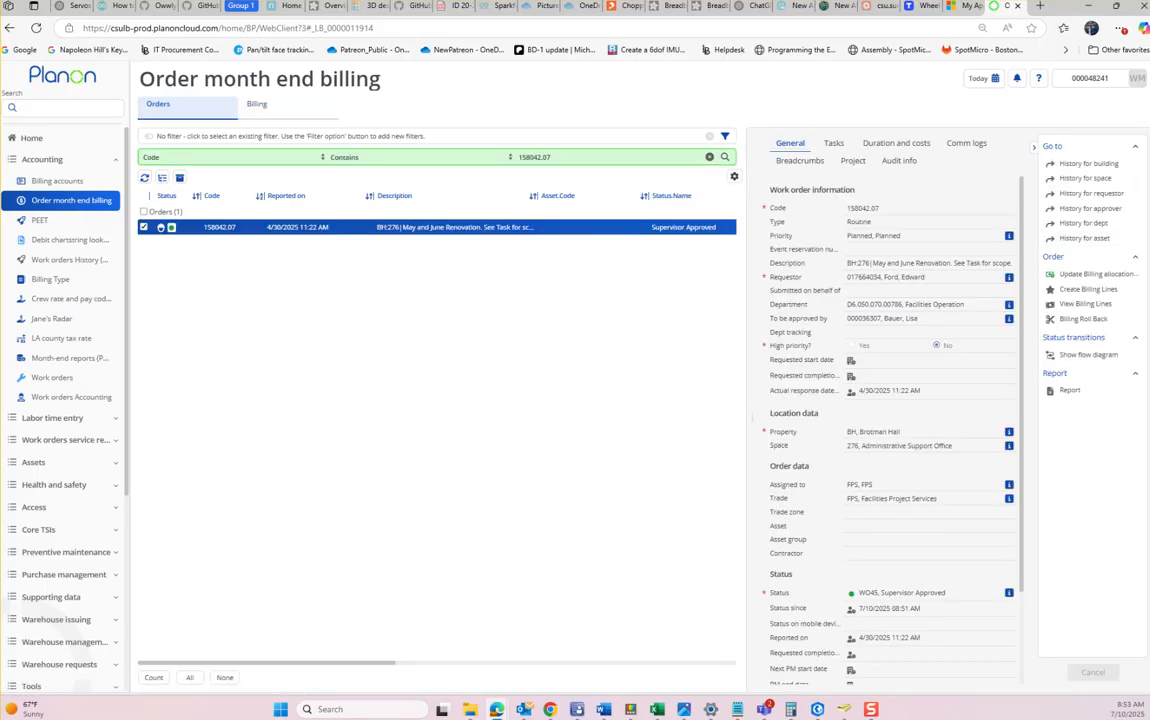
pyautogui.click(1088, 289)
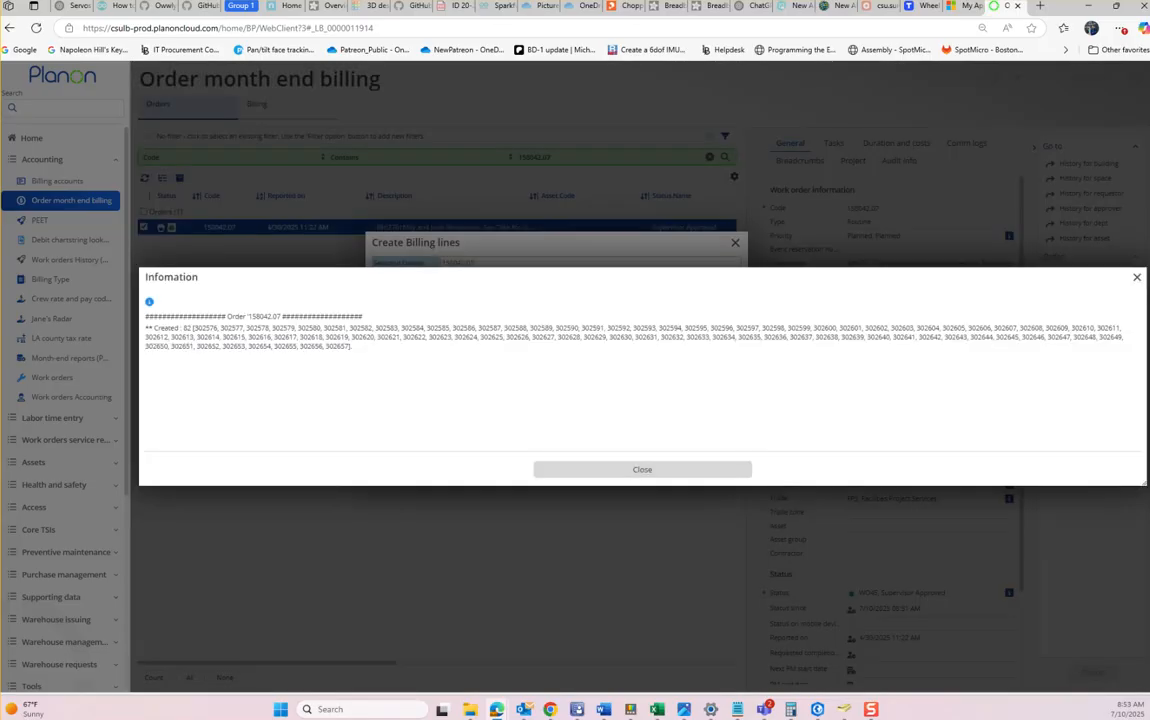
pyautogui.click(642, 470)
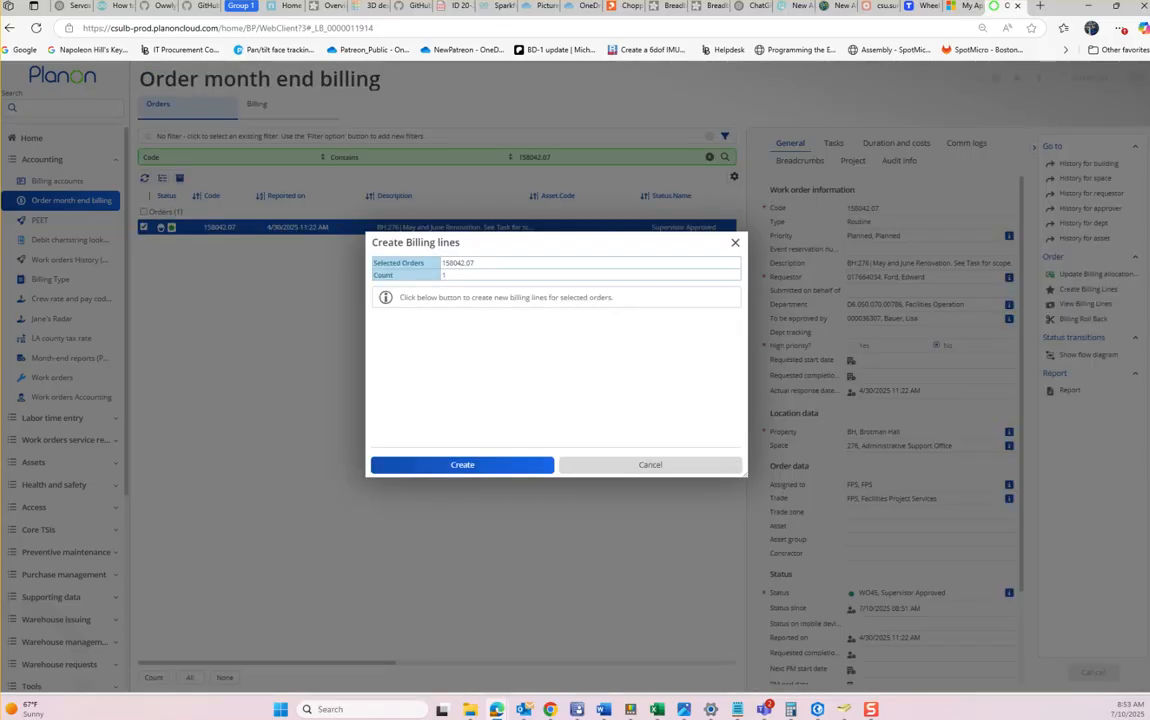
pyautogui.click(650, 465)
# Select all of the work order's new billing lines and set their status to Validated
pyautogui.click(258, 104)
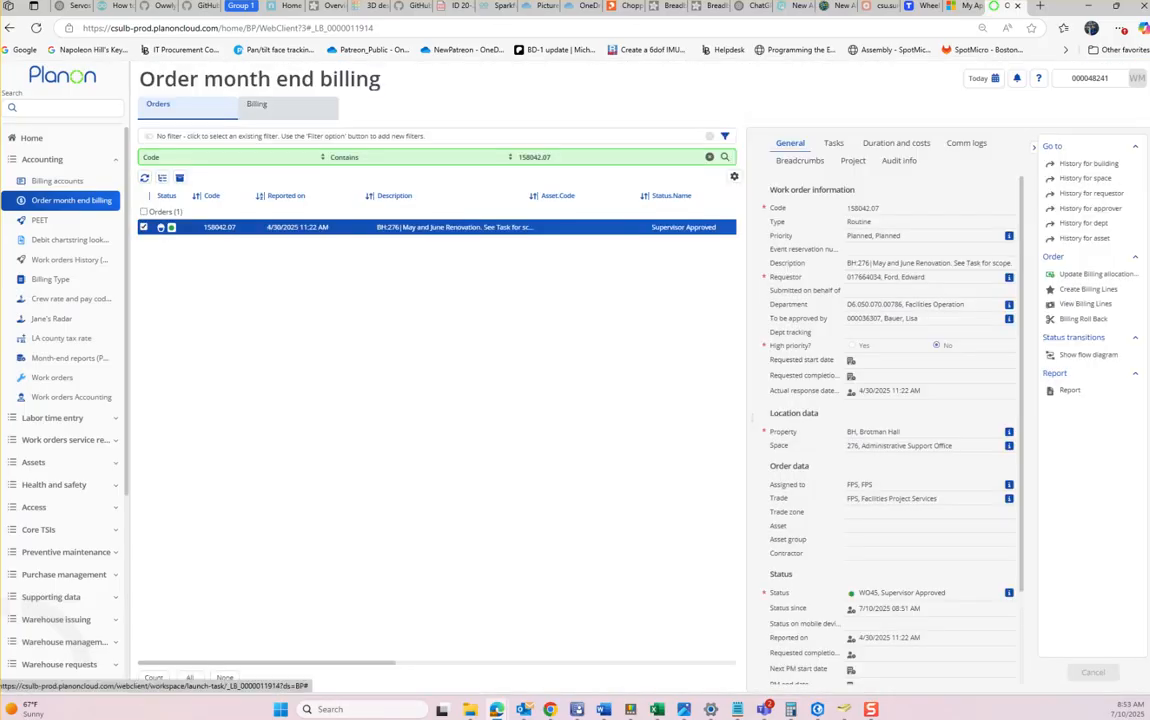
pyautogui.click(190, 678)
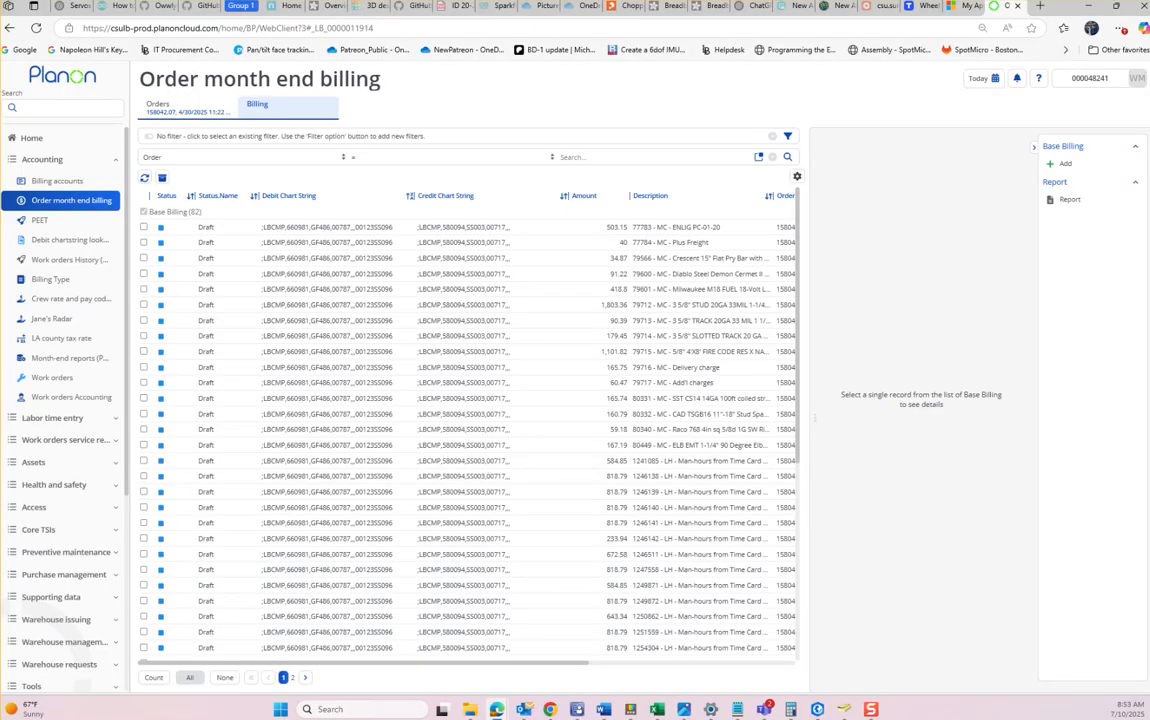
pyautogui.click(918, 439)
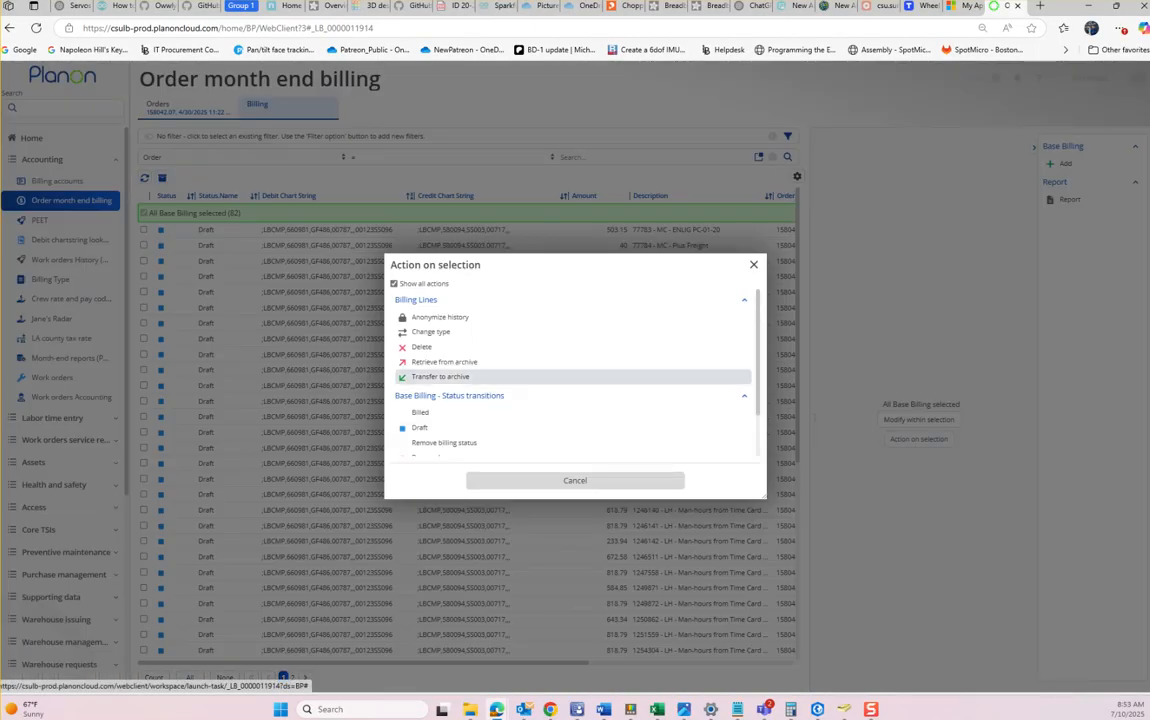
pyautogui.scroll(-1, 575, 380)
pyautogui.click(426, 448)
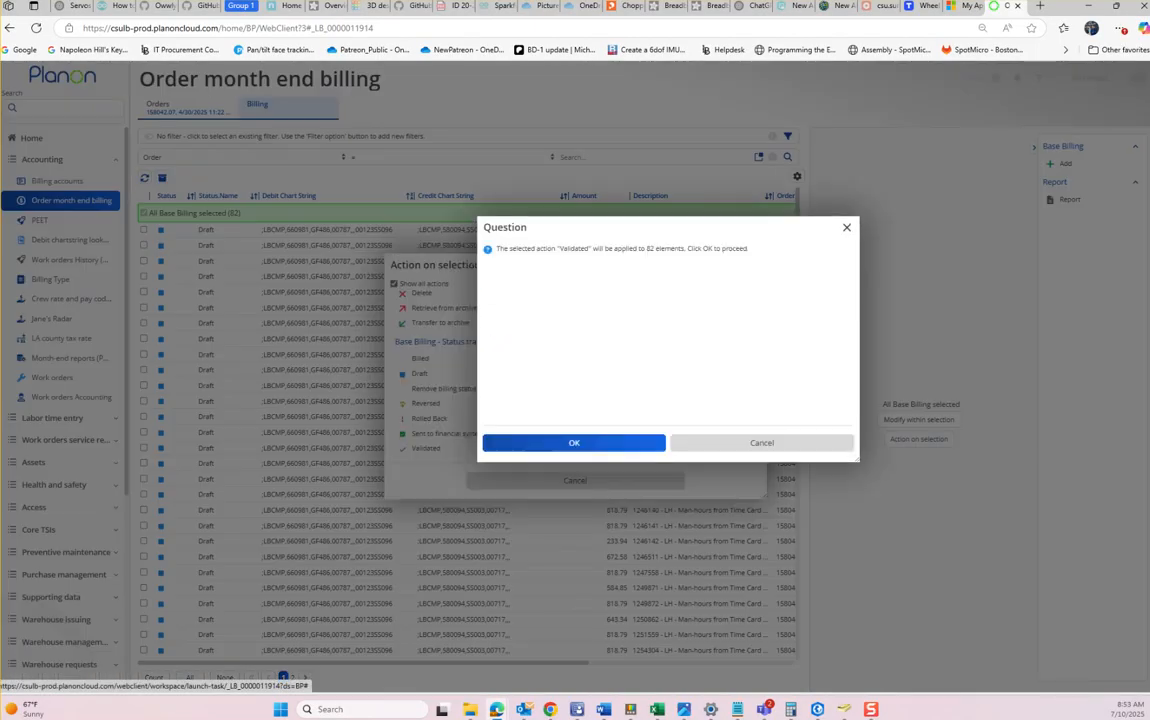
pyautogui.click(572, 442)
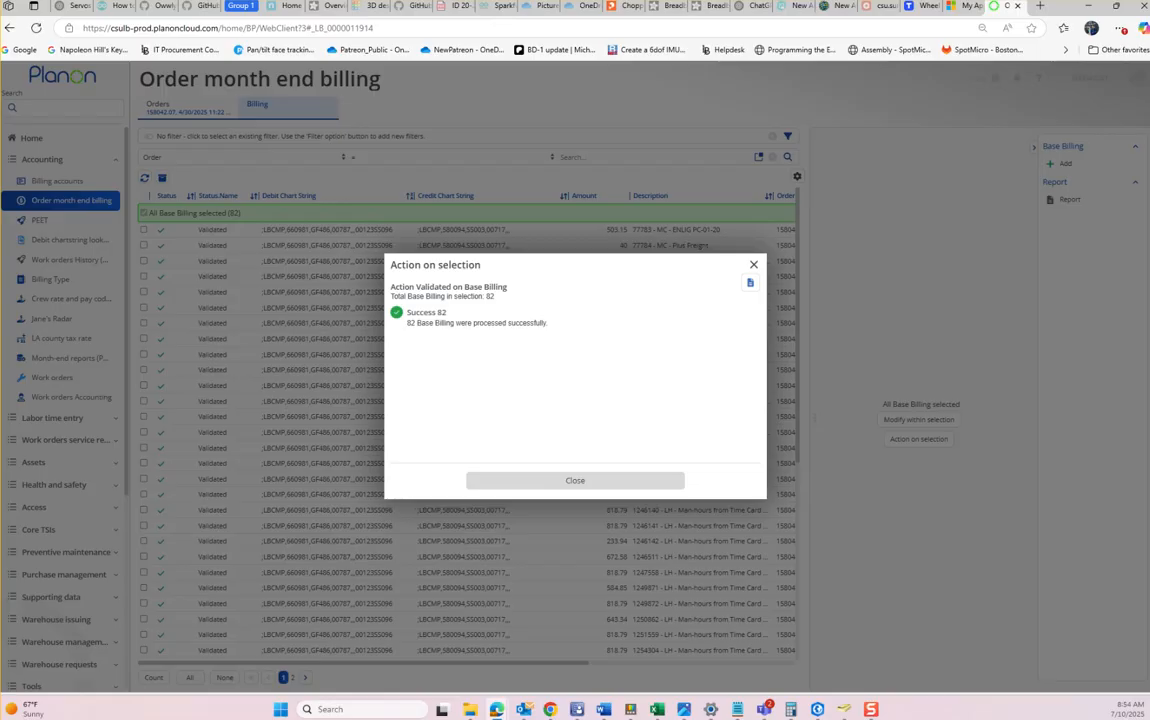
pyautogui.click(575, 482)
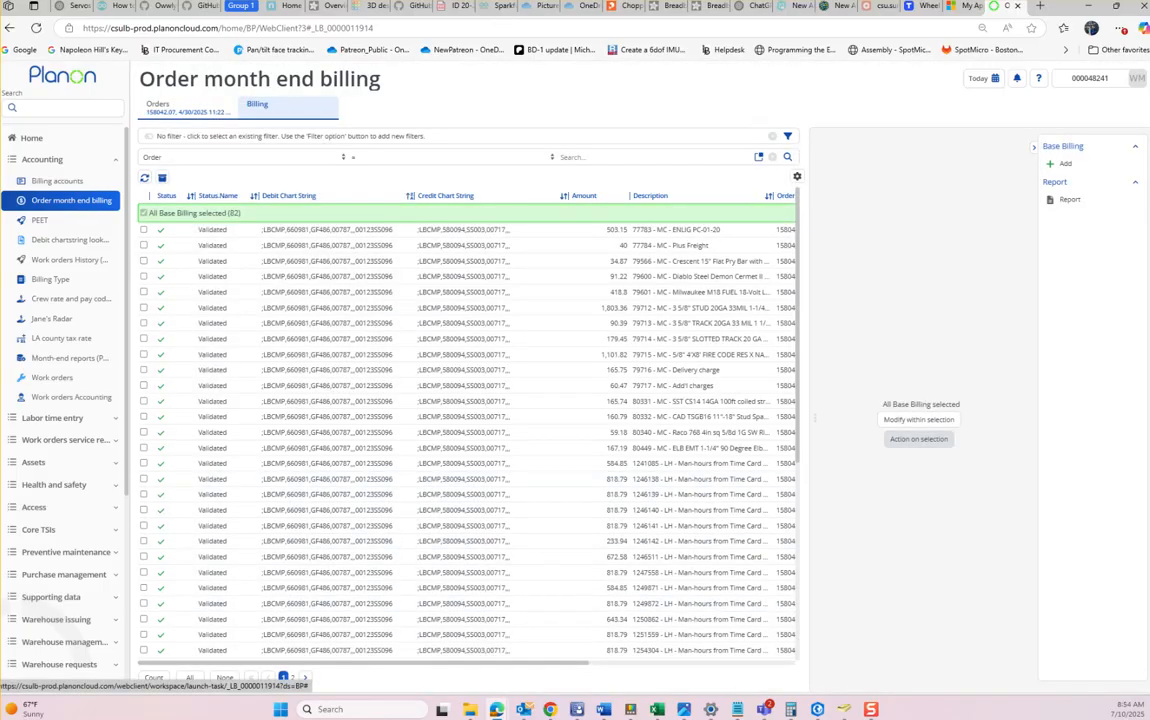
# Set all the selected billing lines to Sent to financial system
pyautogui.click(918, 438)
pyautogui.scroll(-3, 575, 400)
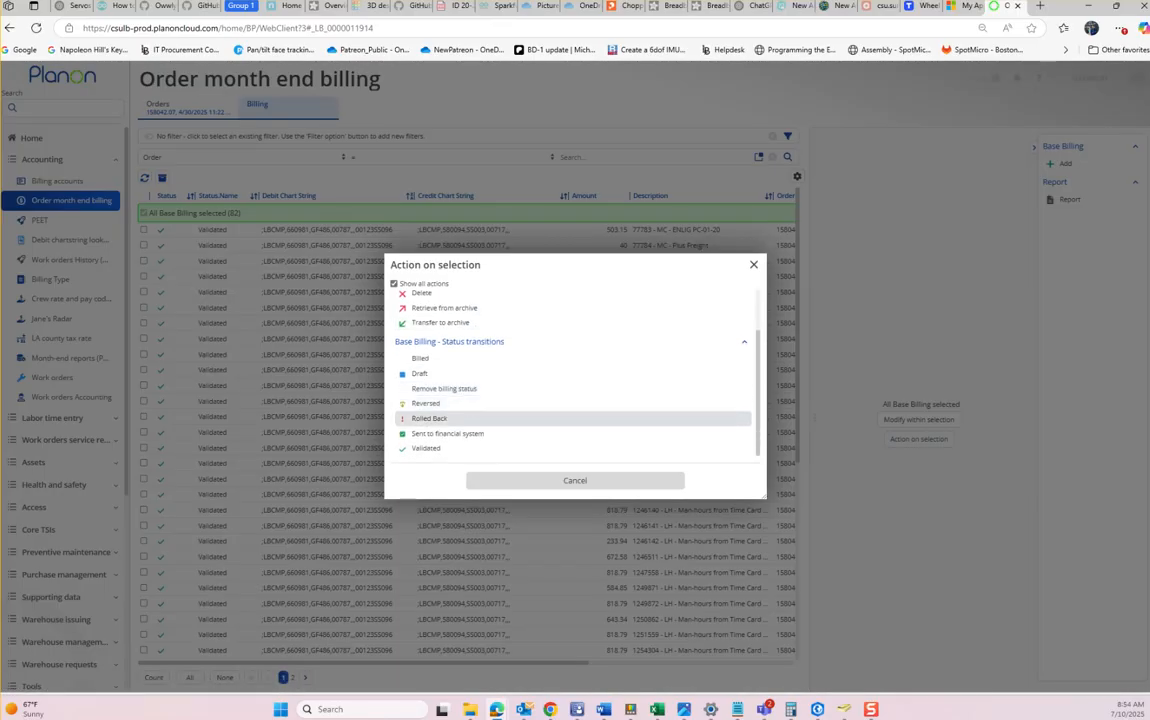
pyautogui.click(447, 433)
pyautogui.click(575, 441)
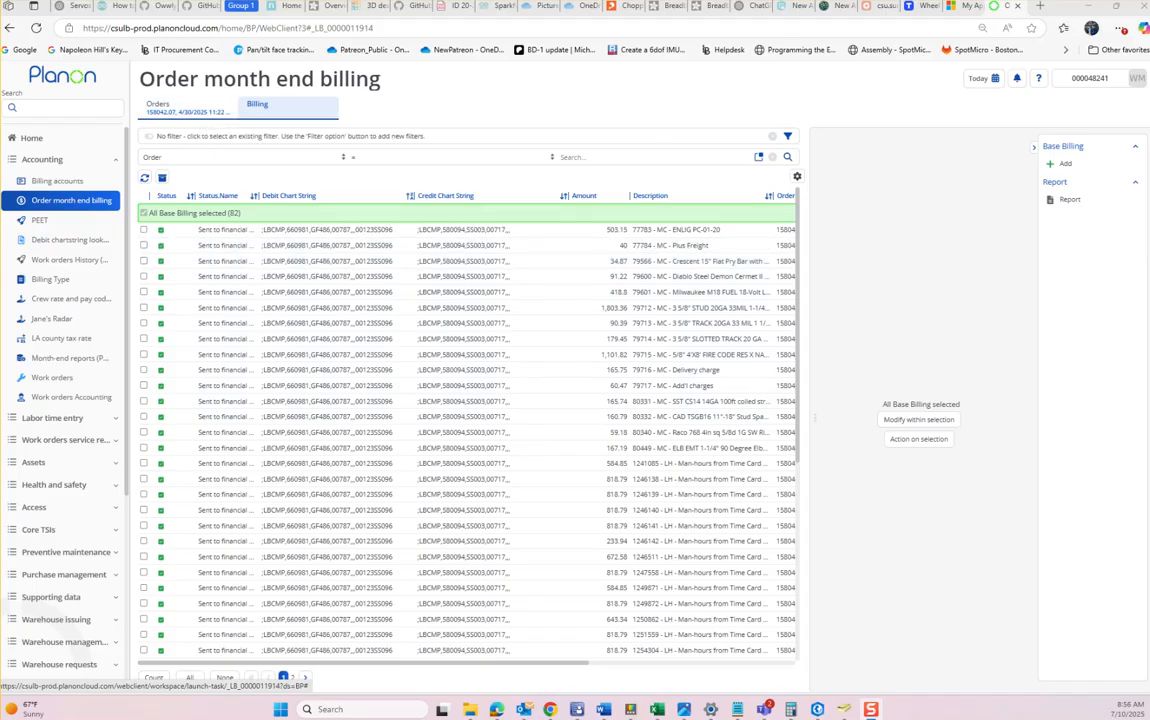
# In Work orders Accounting, move the May and June Renovation order through the Service response status to Administratively completed
pyautogui.click(71, 397)
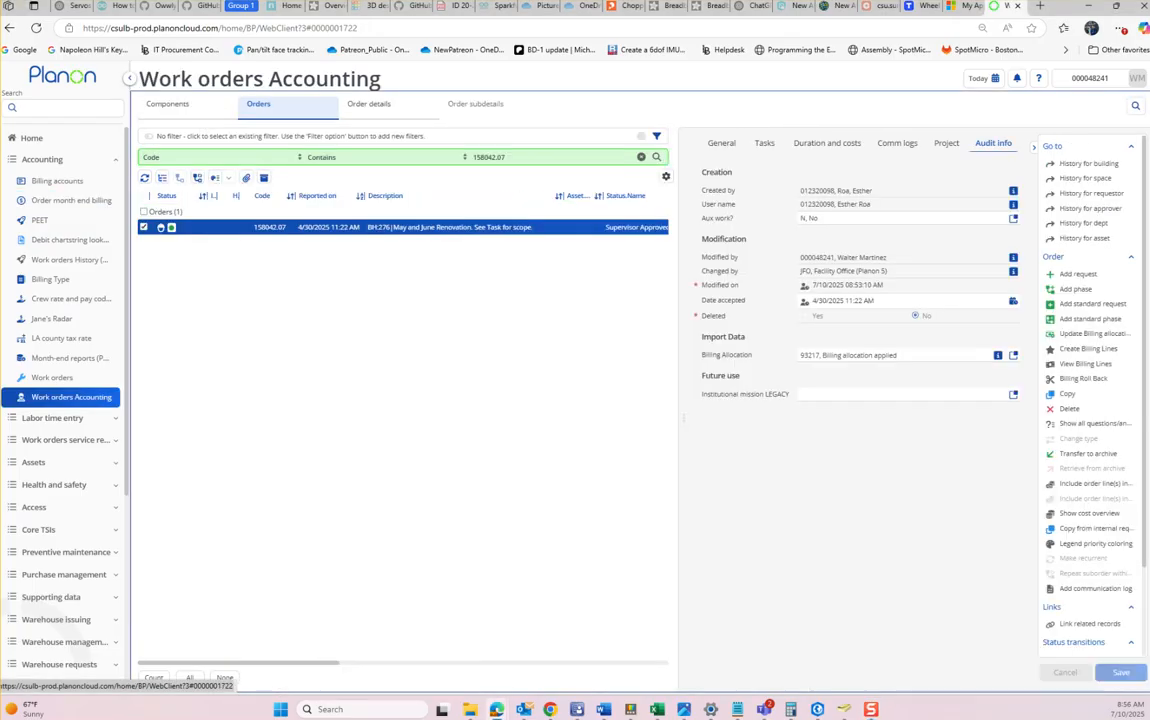
pyautogui.click(144, 227)
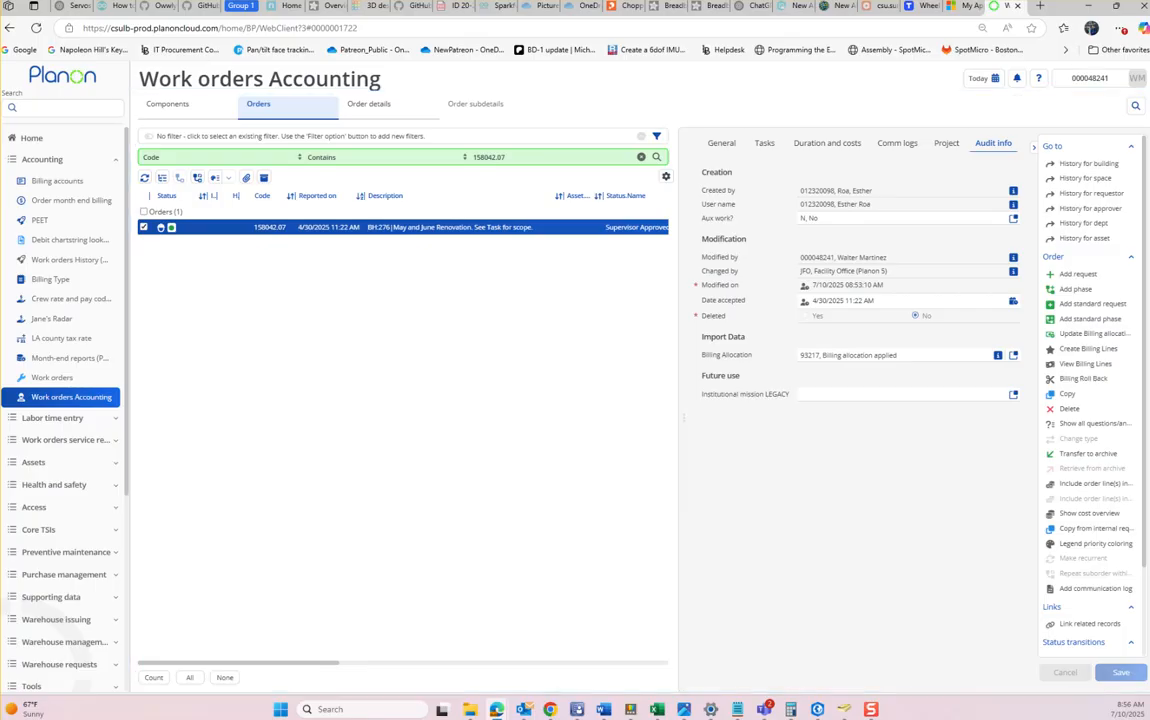
pyautogui.click(144, 227)
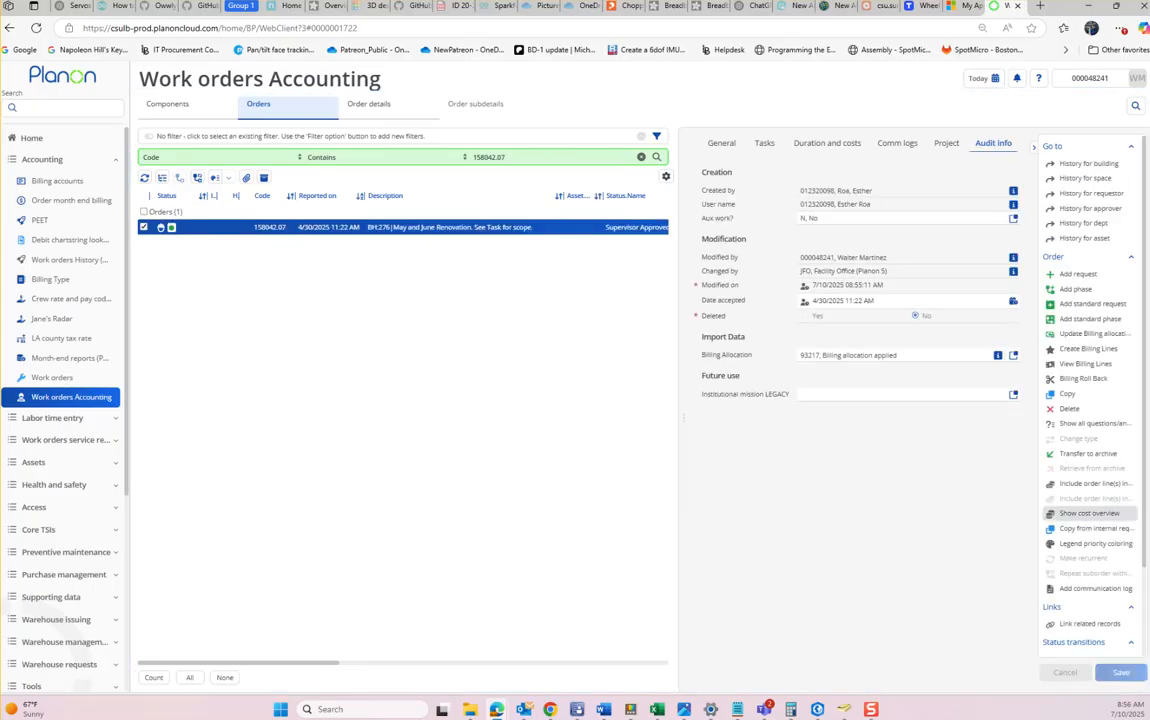
pyautogui.scroll(-2, 1090, 560)
pyautogui.click(1095, 568)
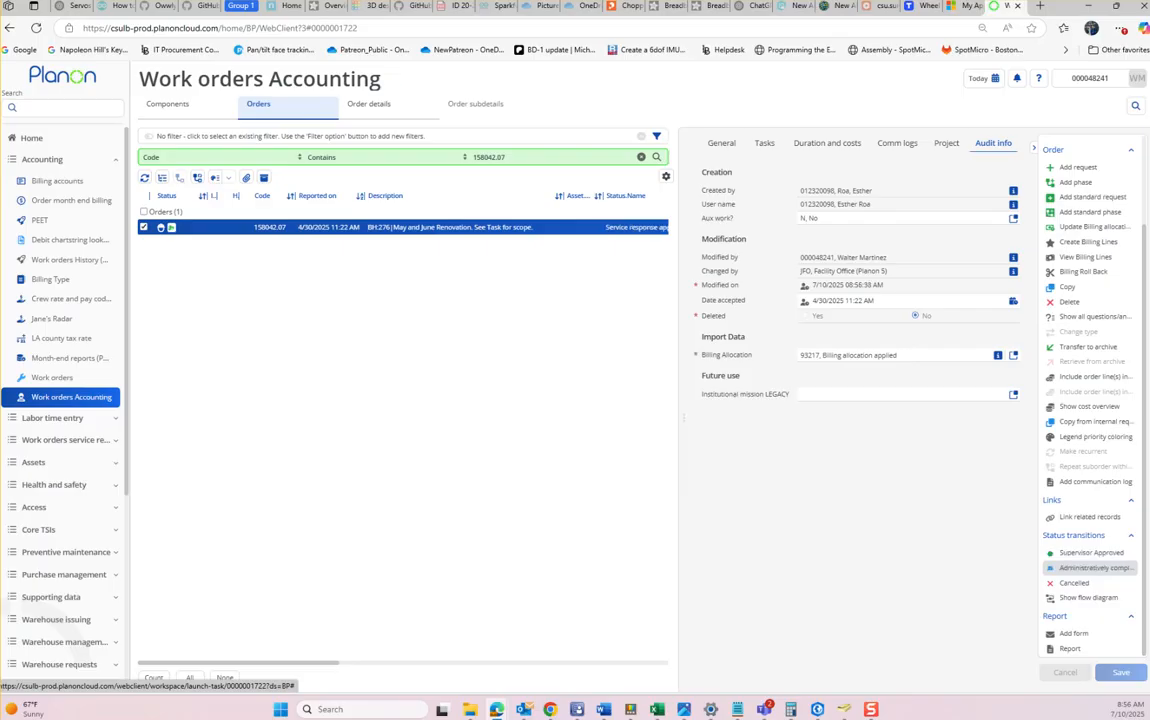
pyautogui.click(1095, 568)
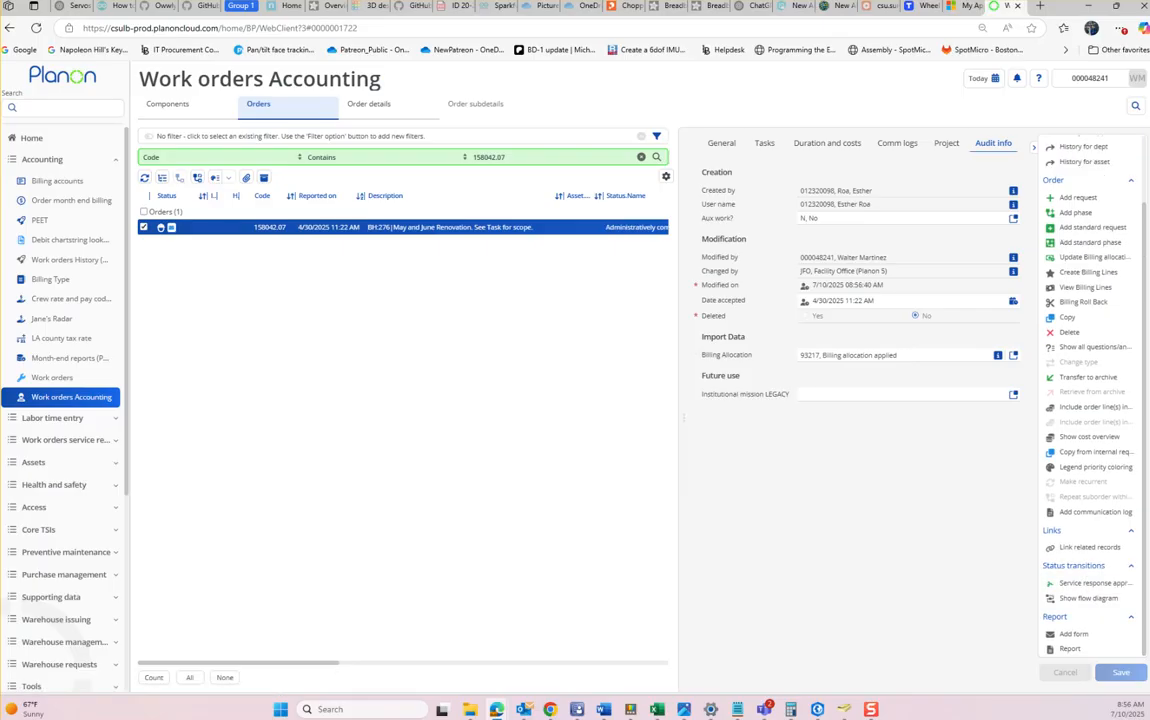
# Copy billing allocation number 93217 from column L of the Excel sheet and return to Planon
pyautogui.moveTo(0, 137); pyautogui.dragTo(720, 134)
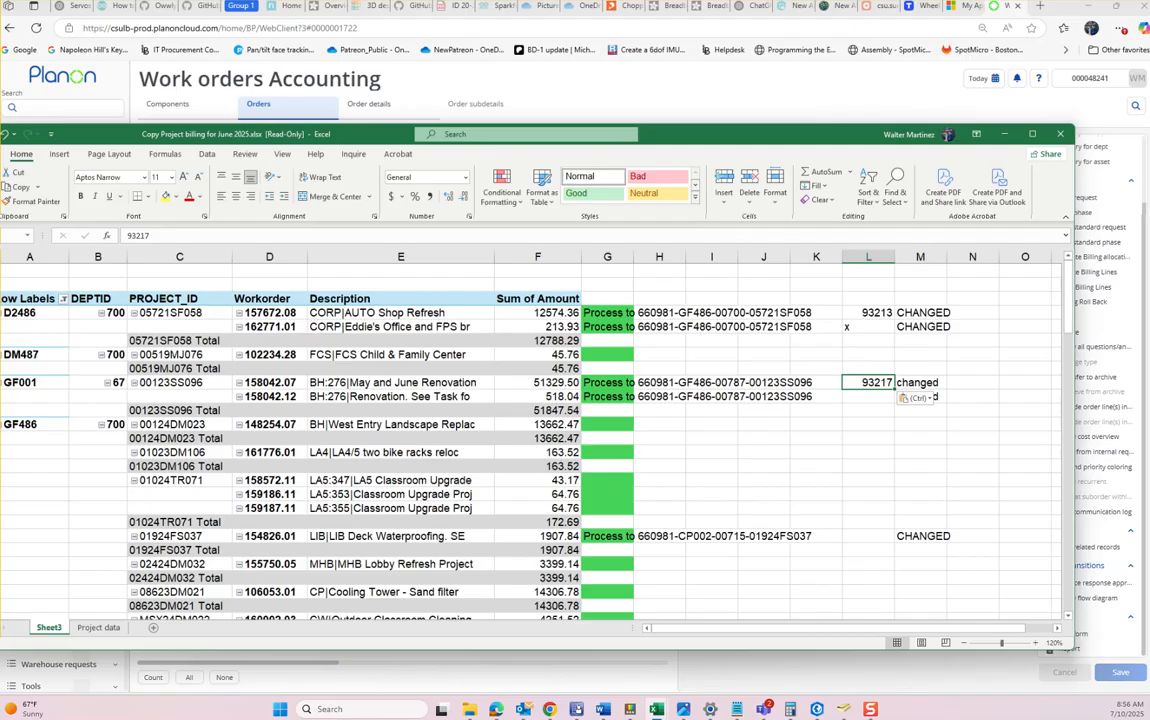
pyautogui.rightClick(868, 385)
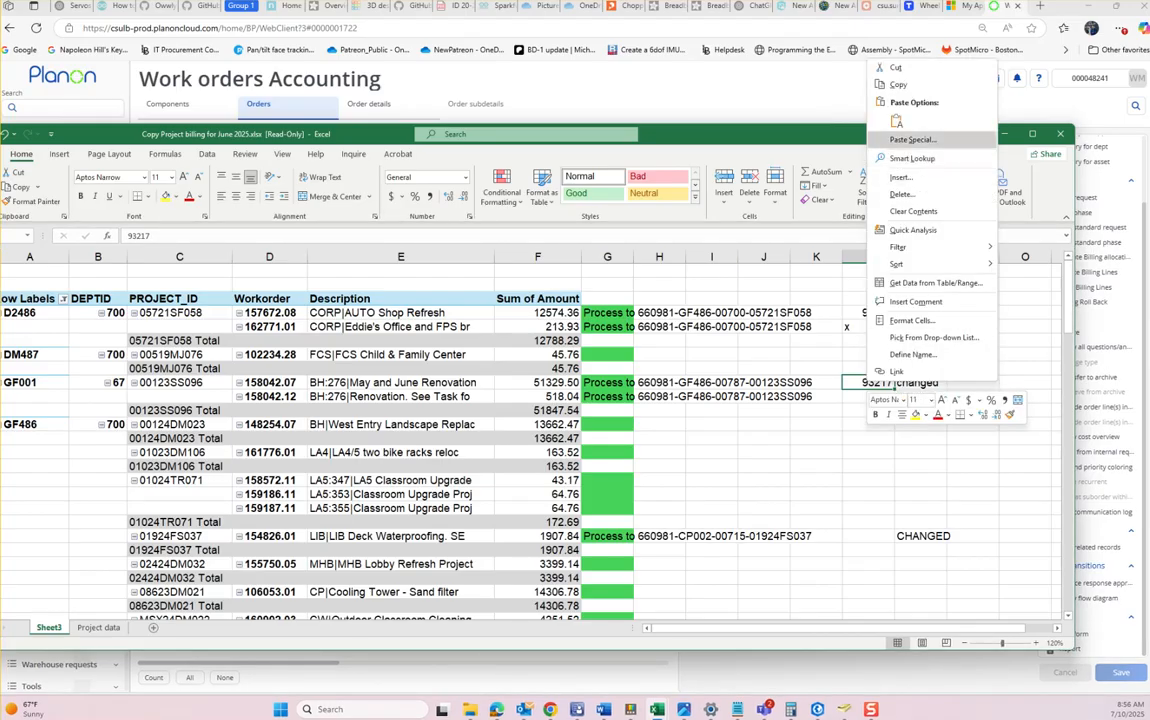
pyautogui.click(898, 85)
pyautogui.moveTo(780, 134); pyautogui.dragTo(0, 161)
# Change the code filter's suffix to .12 to find the BH:276 Renovation work order
pyautogui.click(533, 157)
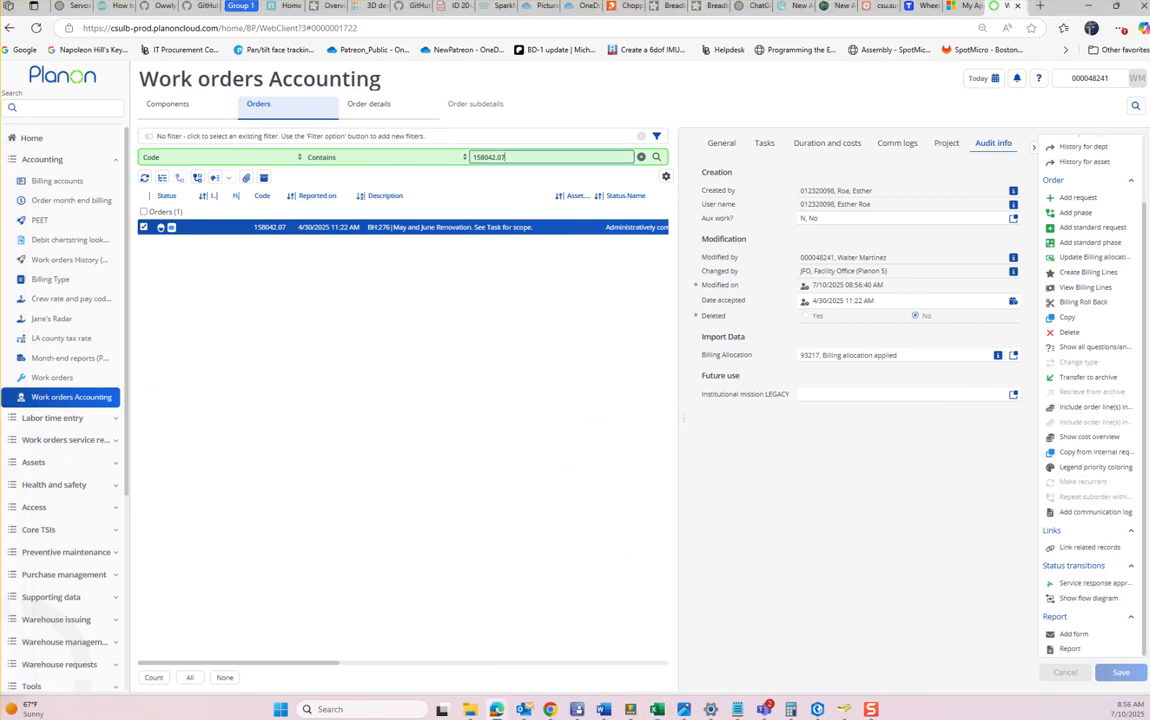
pyautogui.press('BackSpace')
pyautogui.press('BackSpace')
pyautogui.write('12')
pyautogui.press('Return')
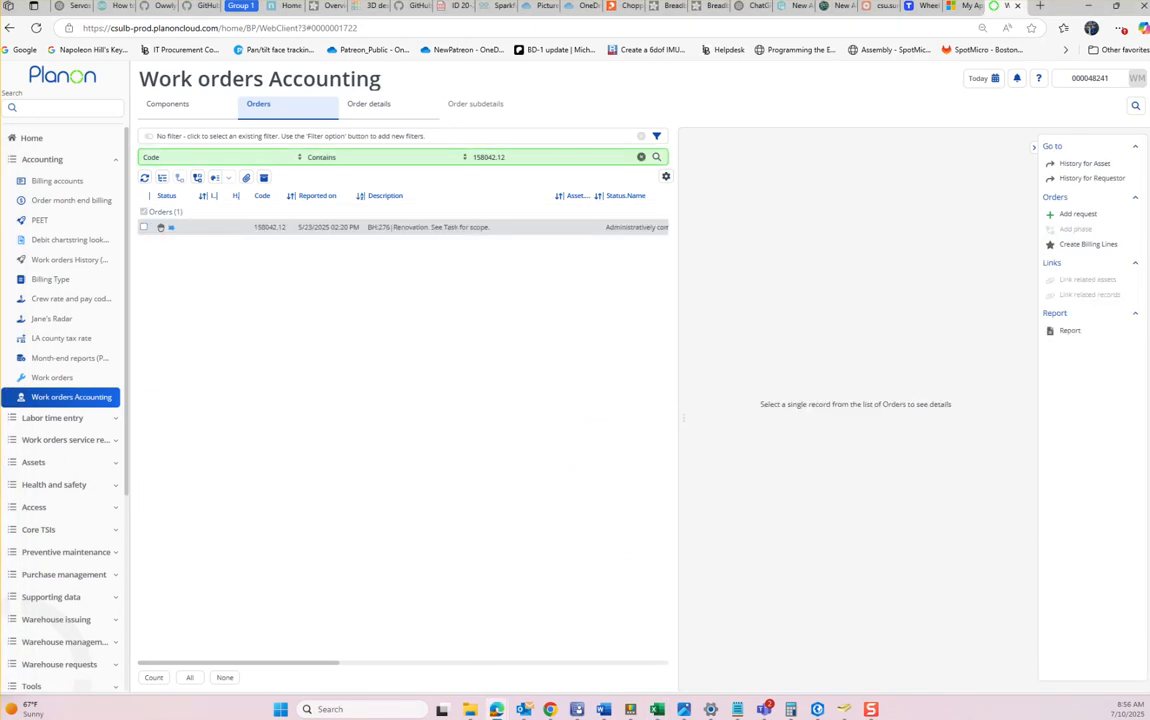
# Move the BH:276 Renovation work order through the Service response status to Supervisor Approved
pyautogui.scroll(-2, 1091, 476)
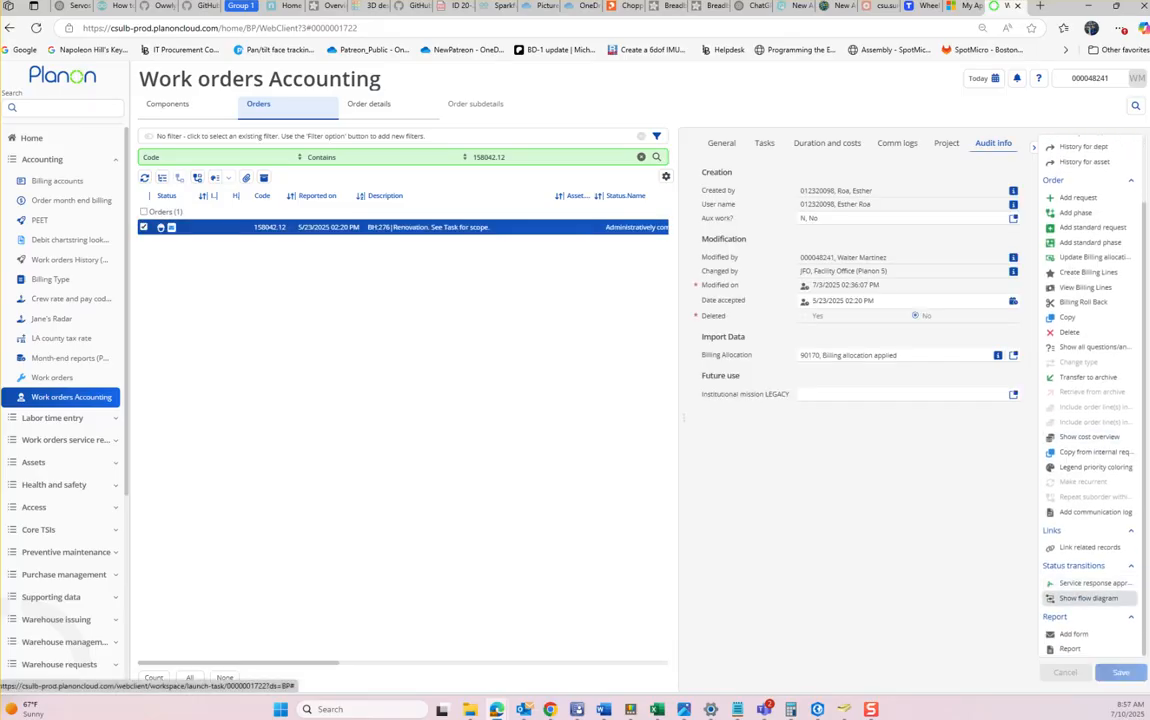
pyautogui.click(1095, 583)
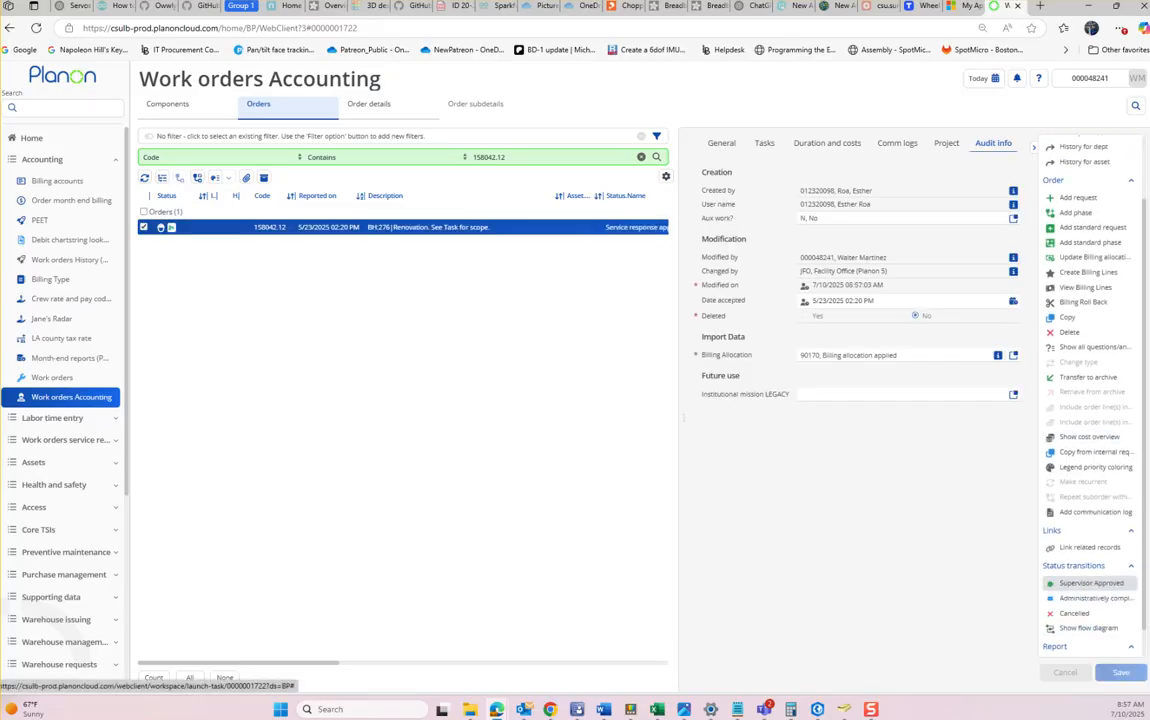
pyautogui.click(1091, 583)
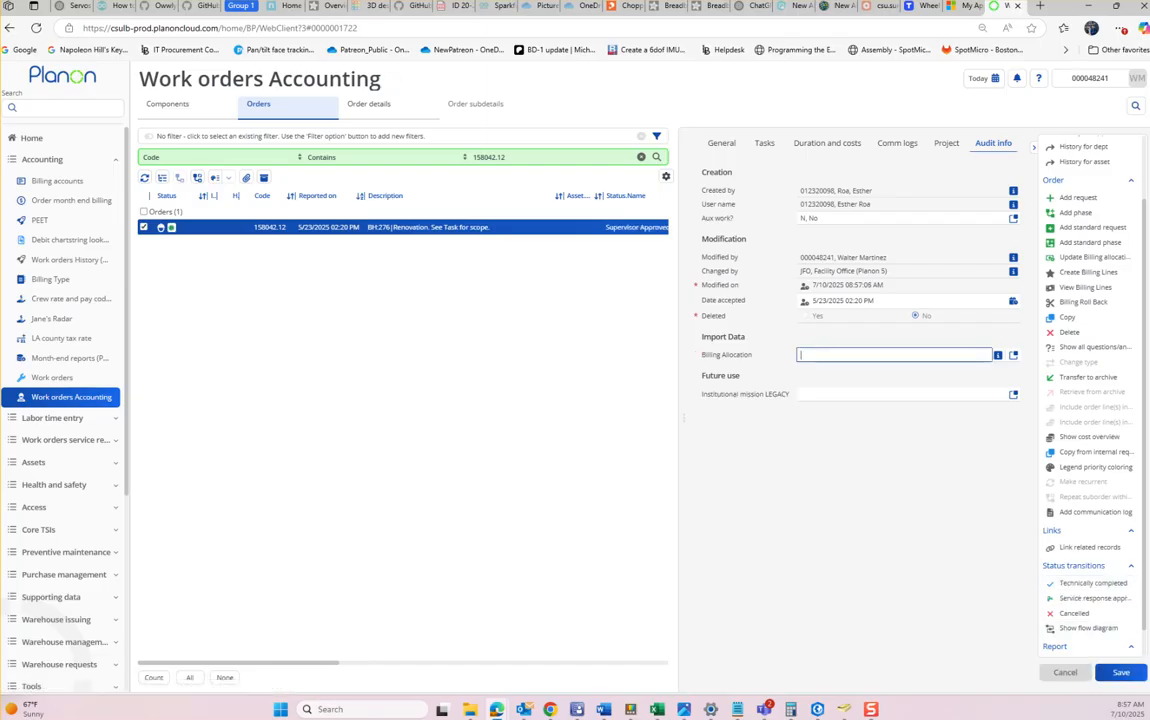
# Save the work order with an empty Billing Allocation, set the allocation to 93217 and save again
pyautogui.click(1121, 672)
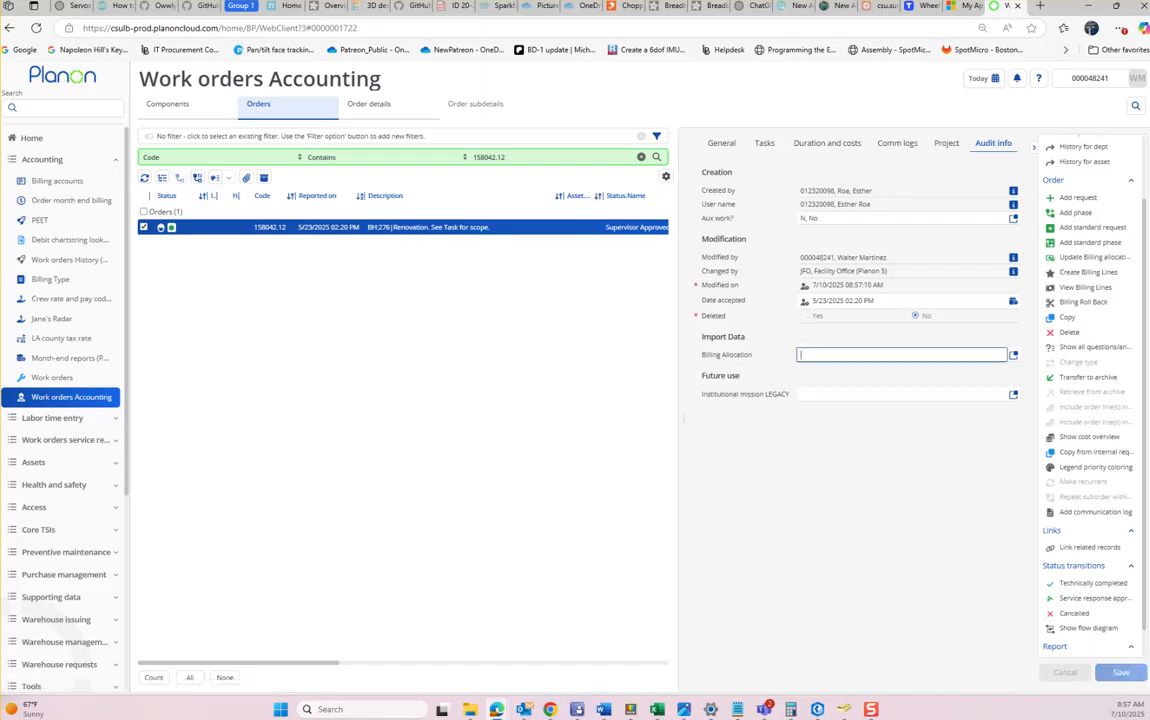
pyautogui.write('93217')
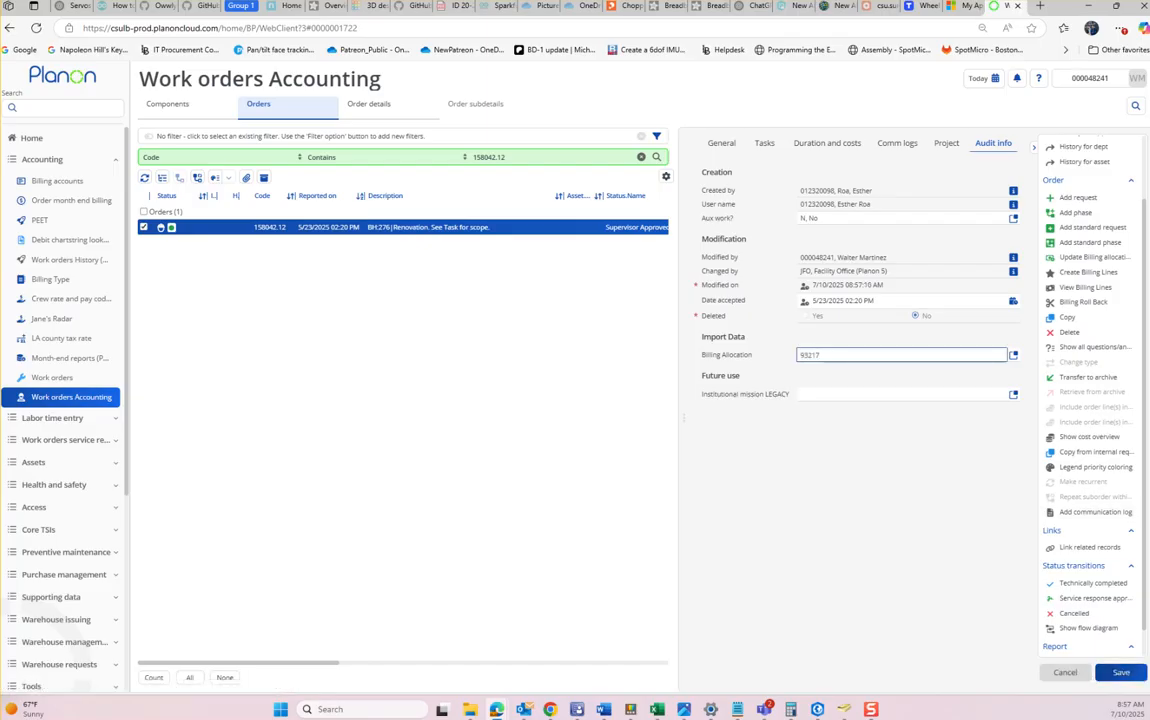
pyautogui.press('Tab')
pyautogui.click(1121, 672)
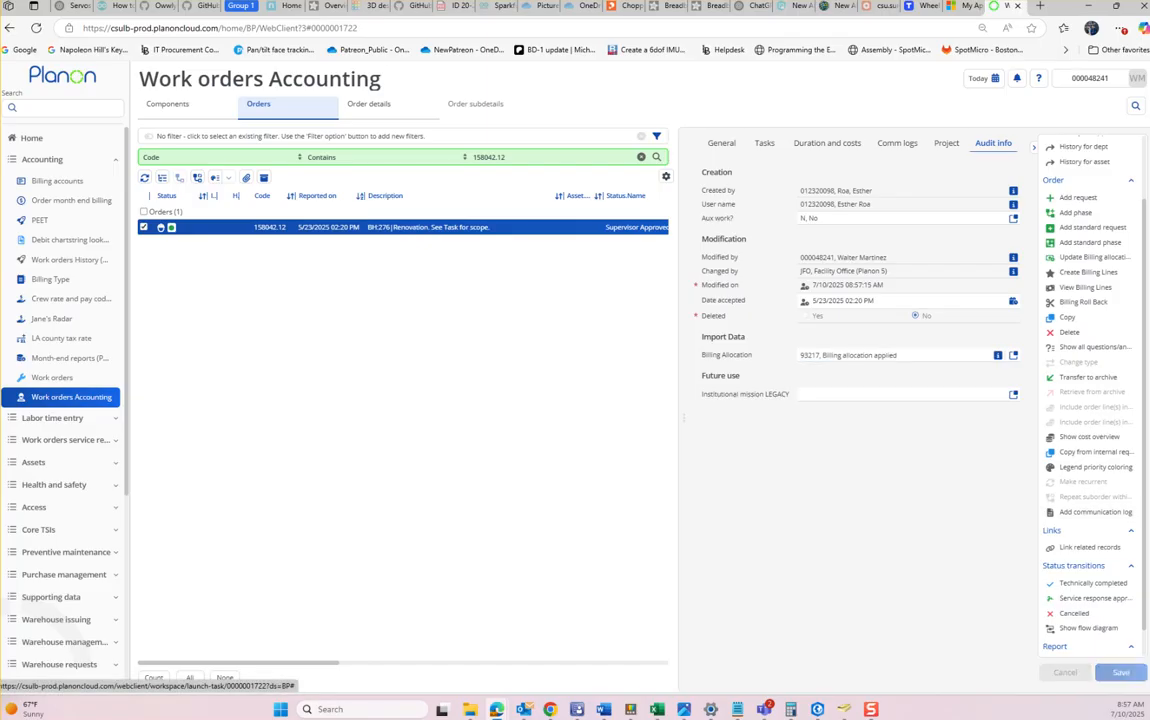
# In Order month end billing, change the orders' code filter suffix to .12 to find the BH:276 Renovation work order
pyautogui.click(71, 200)
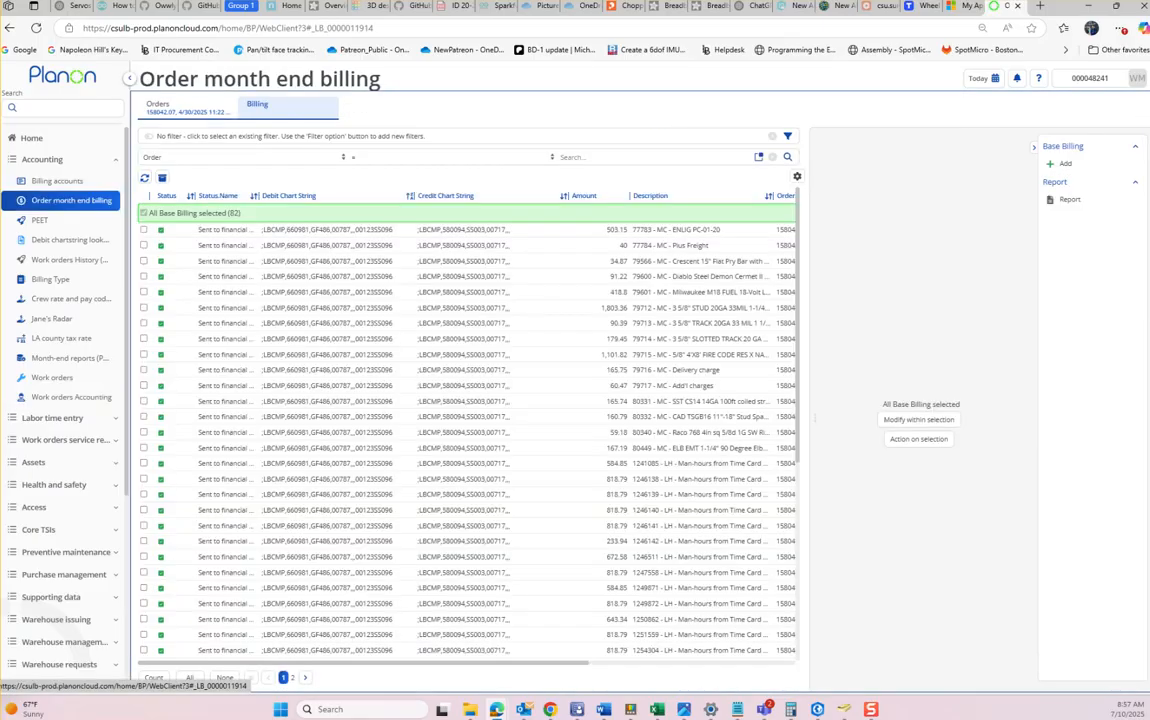
pyautogui.click(187, 107)
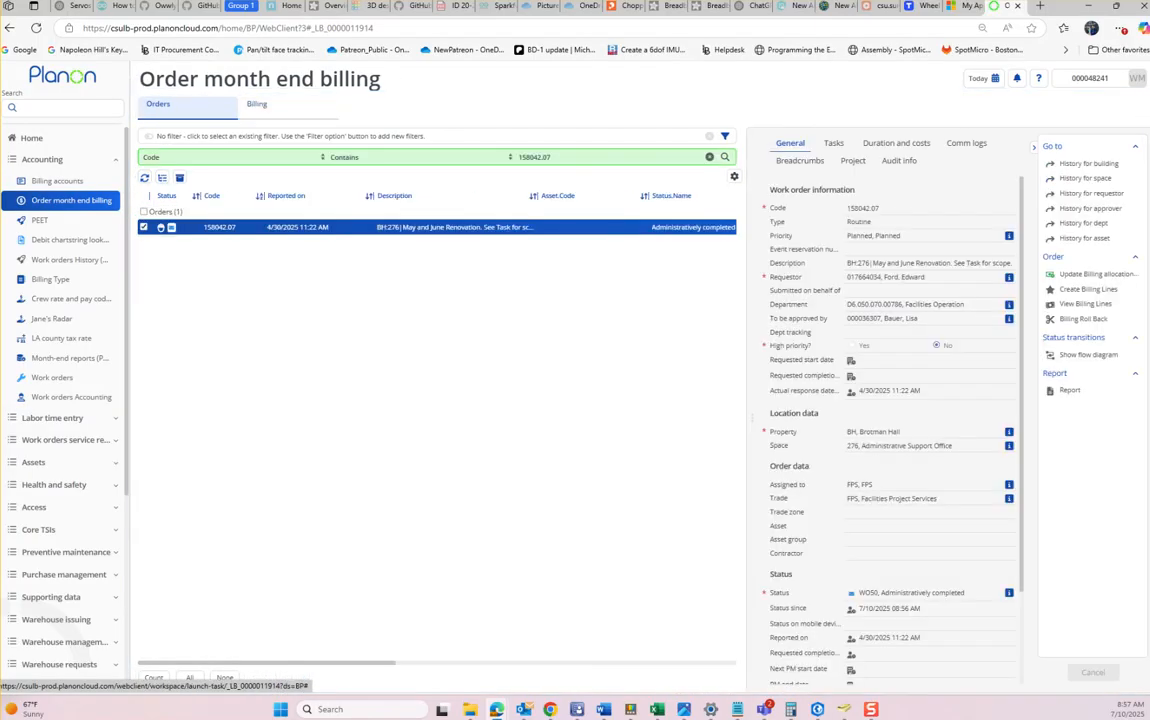
pyautogui.click(580, 157)
pyautogui.press('BackSpace')
pyautogui.press('BackSpace')
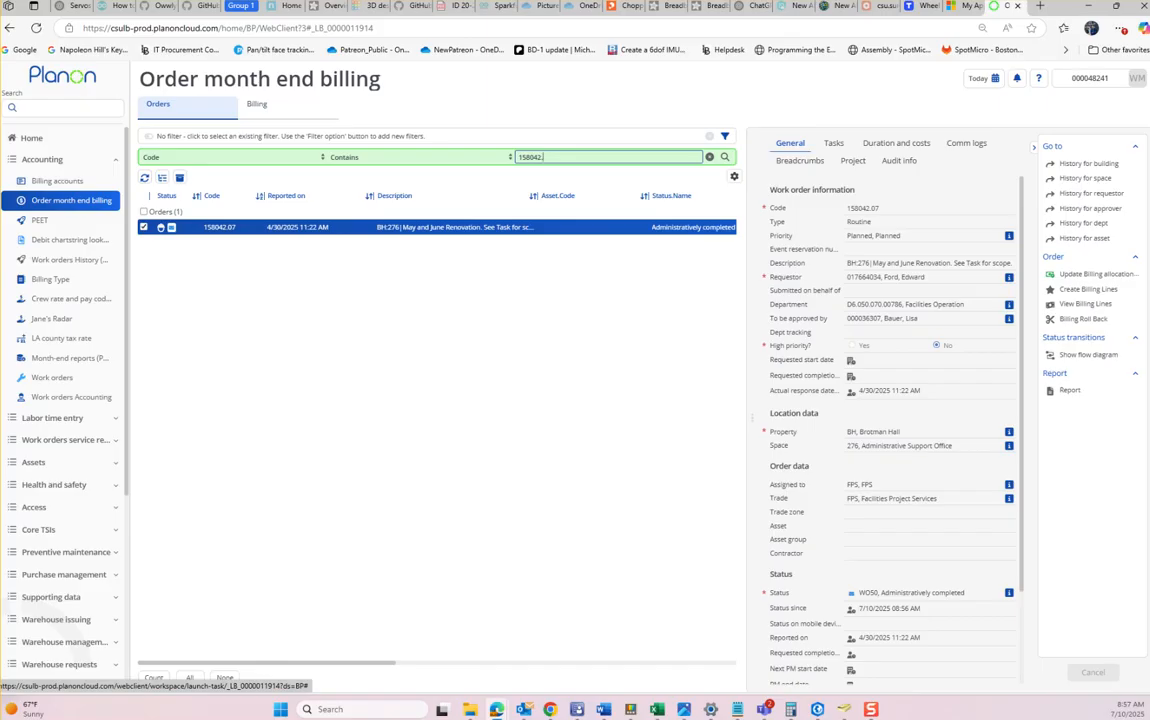
pyautogui.write('12')
pyautogui.press('Return')
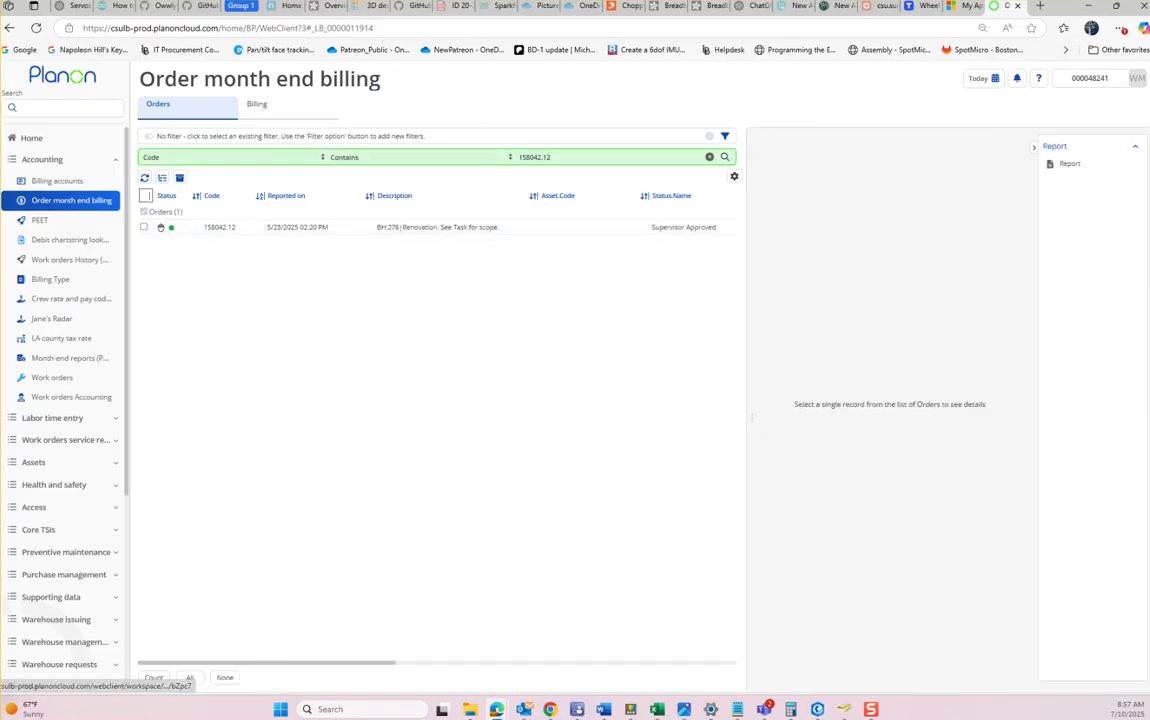
# Delete all existing base billing lines of the BH:276 Renovation work order
pyautogui.click(257, 104)
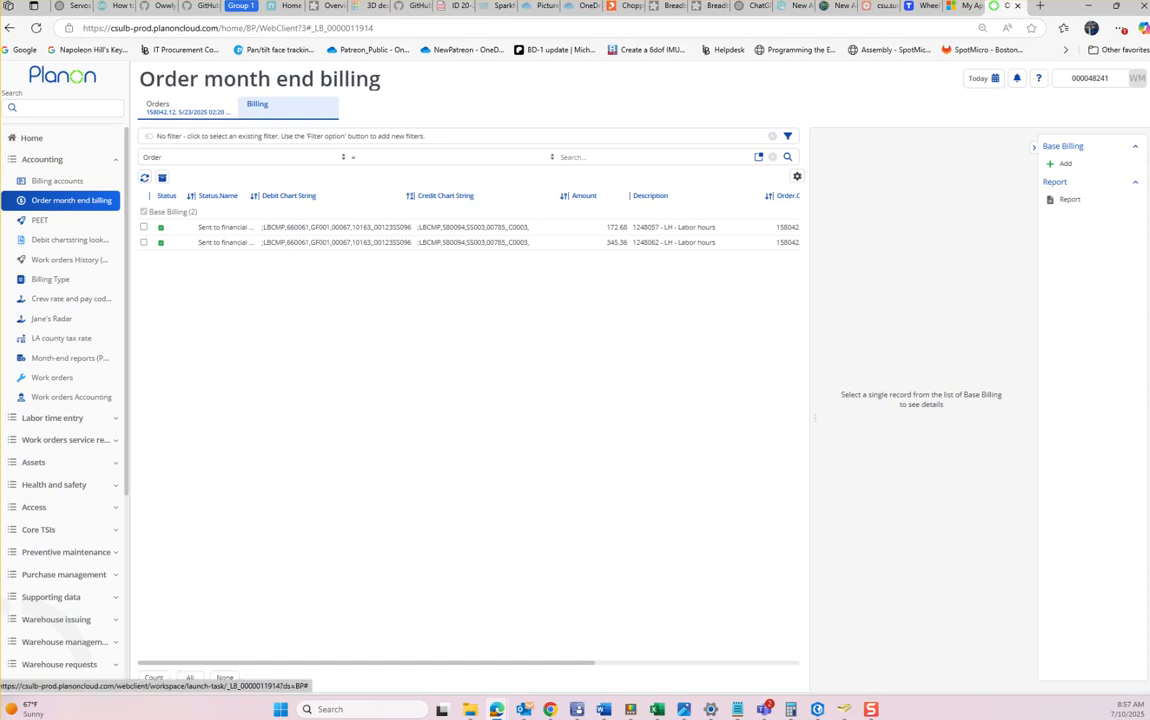
pyautogui.click(189, 677)
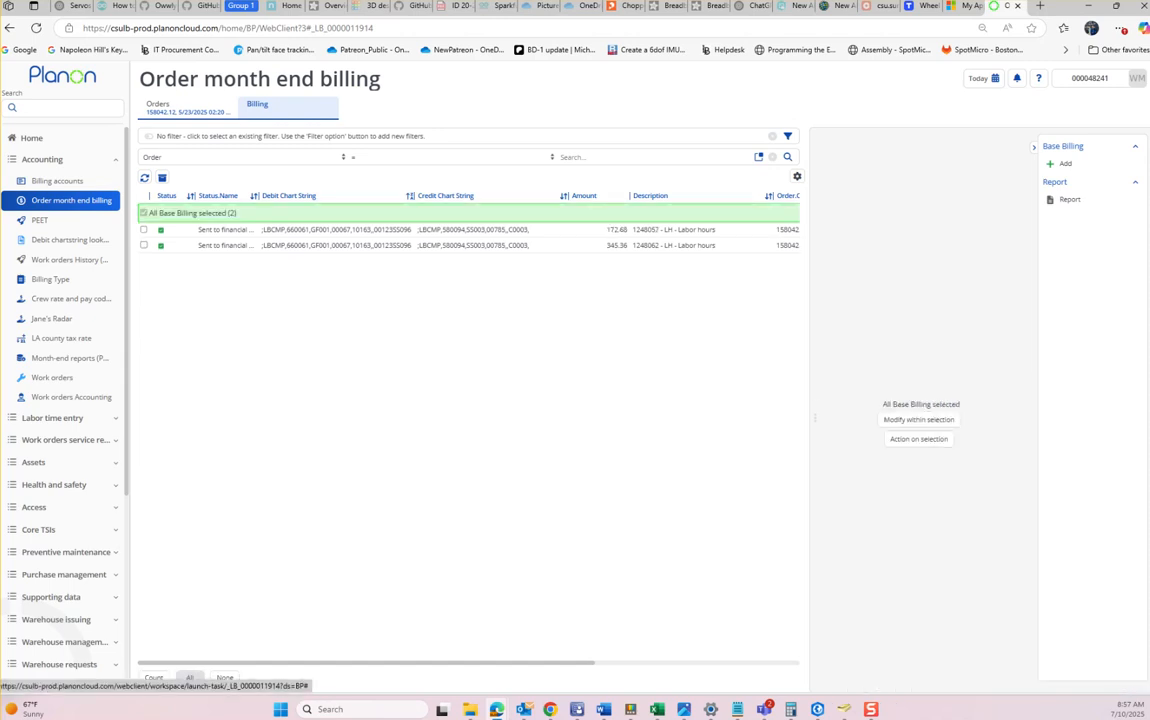
pyautogui.click(918, 439)
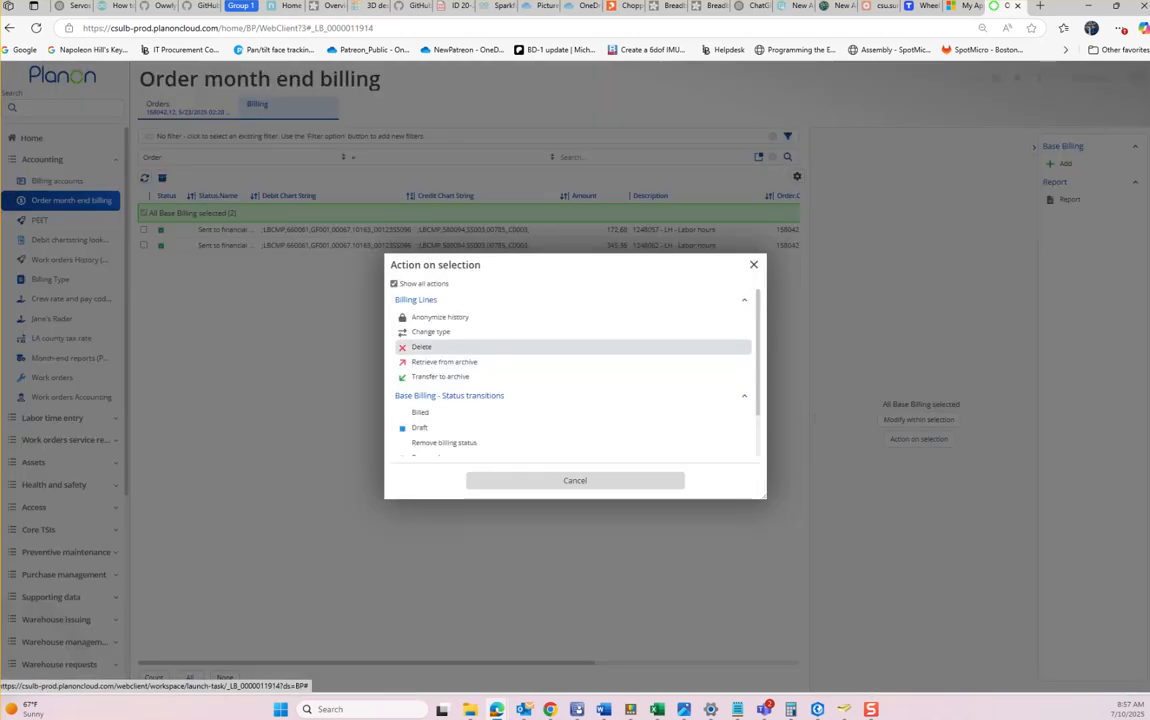
pyautogui.click(421, 346)
pyautogui.click(573, 442)
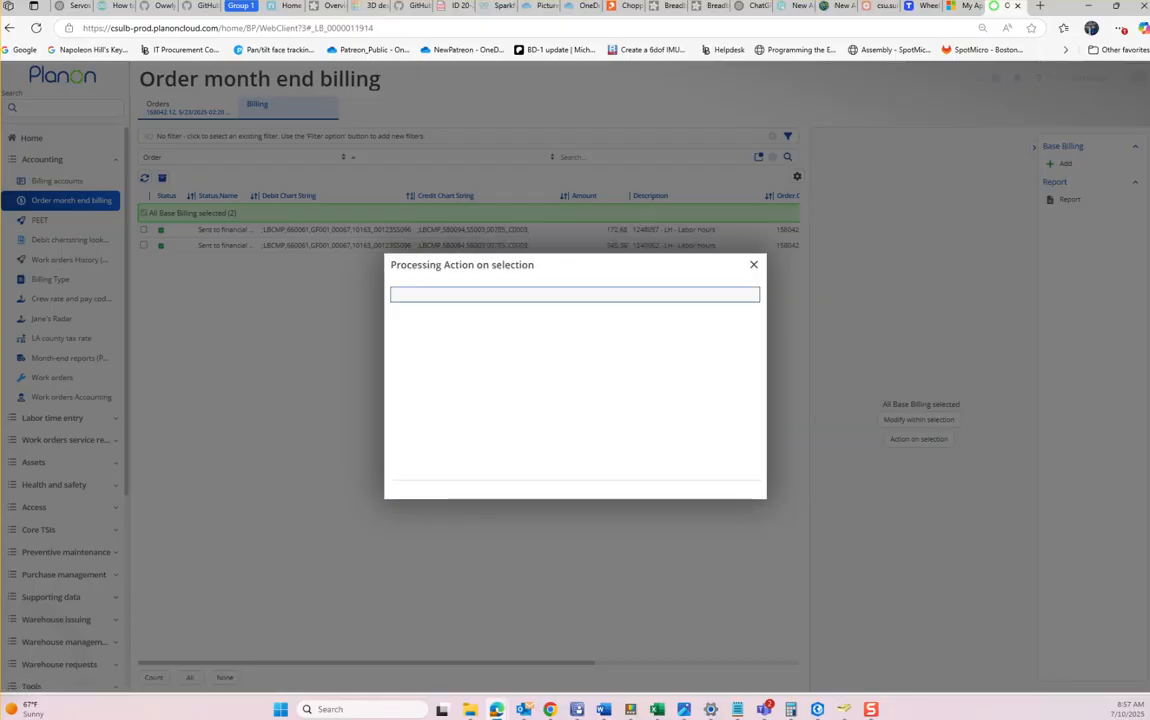
pyautogui.click(575, 479)
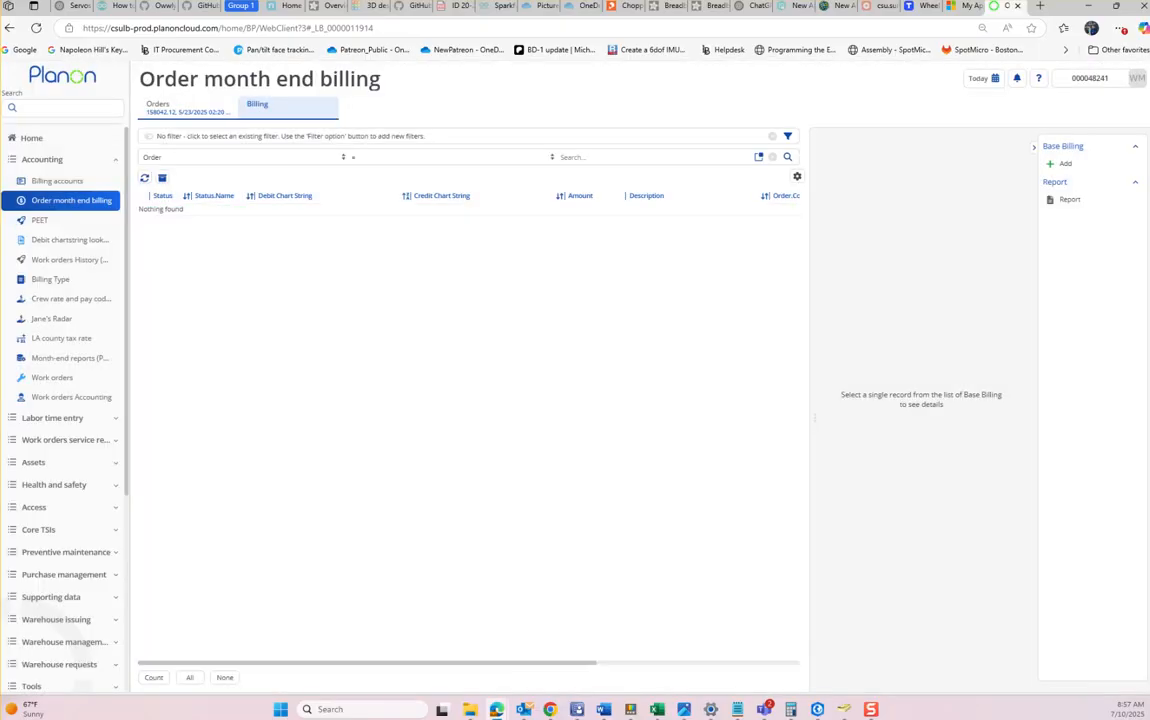
# Create new billing lines for the BH:276 Renovation work order from its month end billing record
pyautogui.click(187, 108)
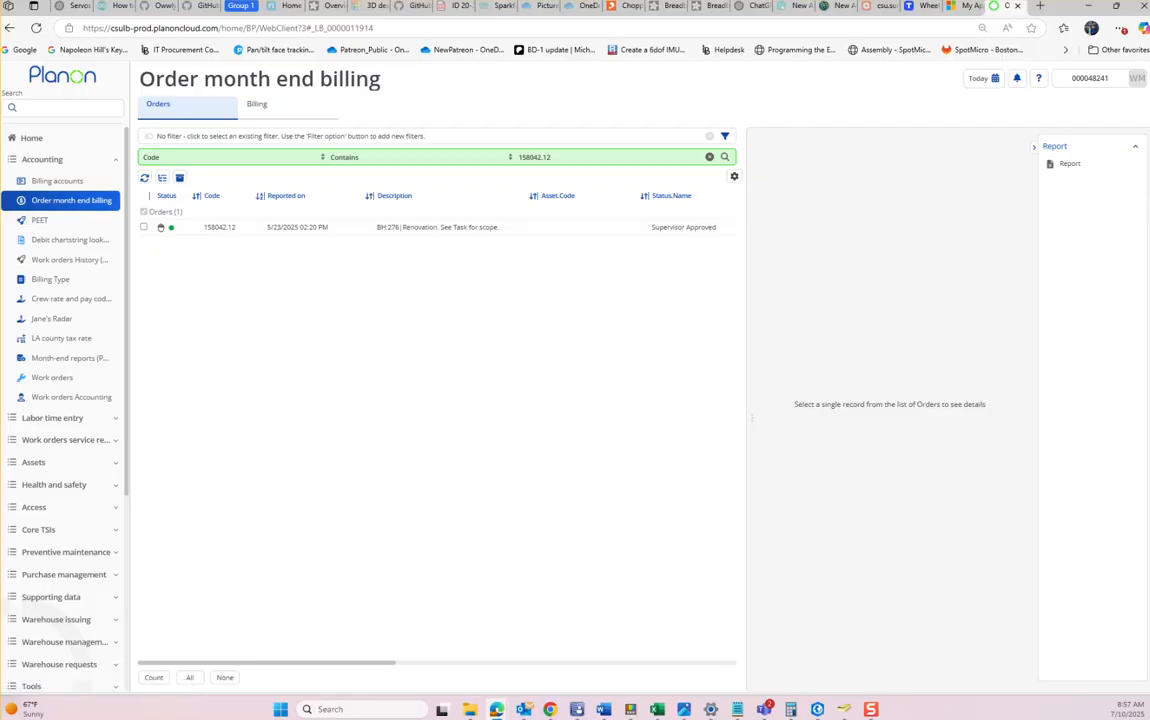
pyautogui.click(437, 227)
pyautogui.click(1088, 289)
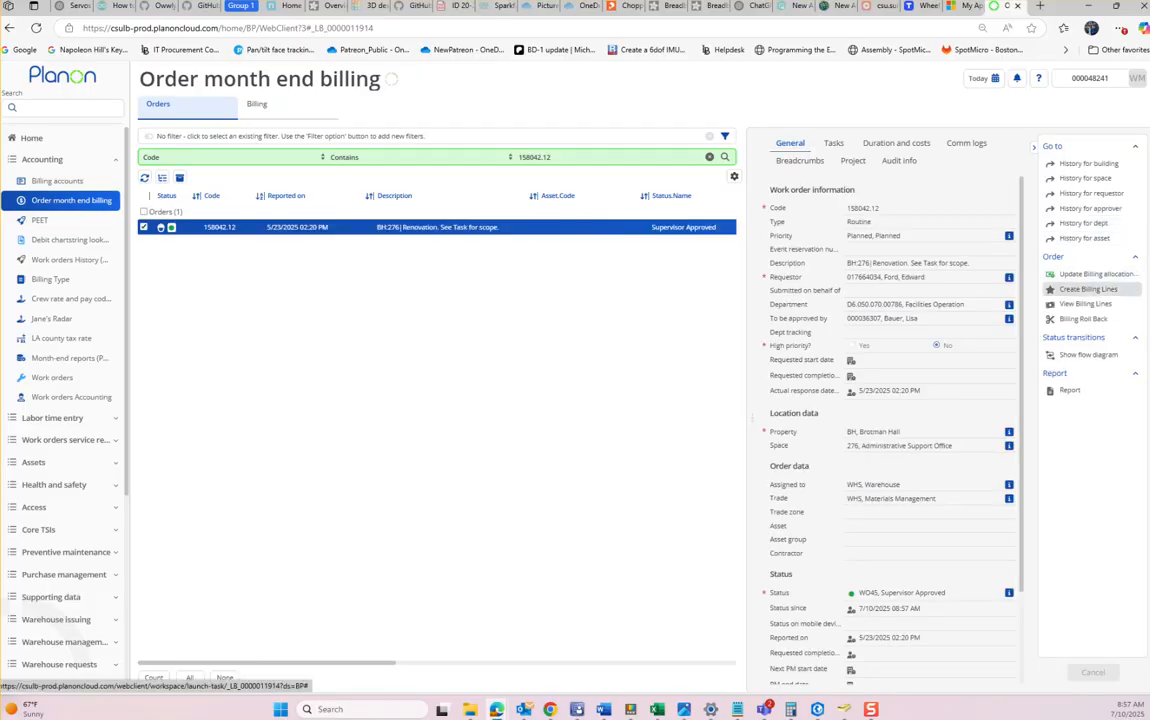
pyautogui.click(462, 465)
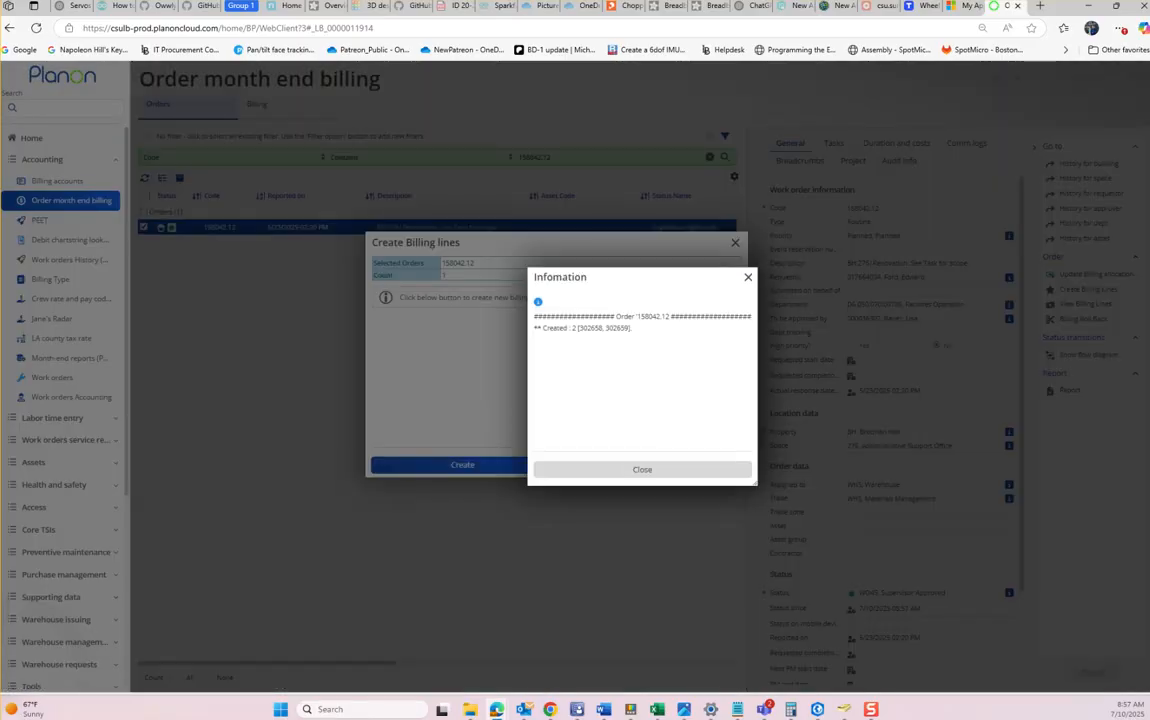
pyautogui.click(642, 469)
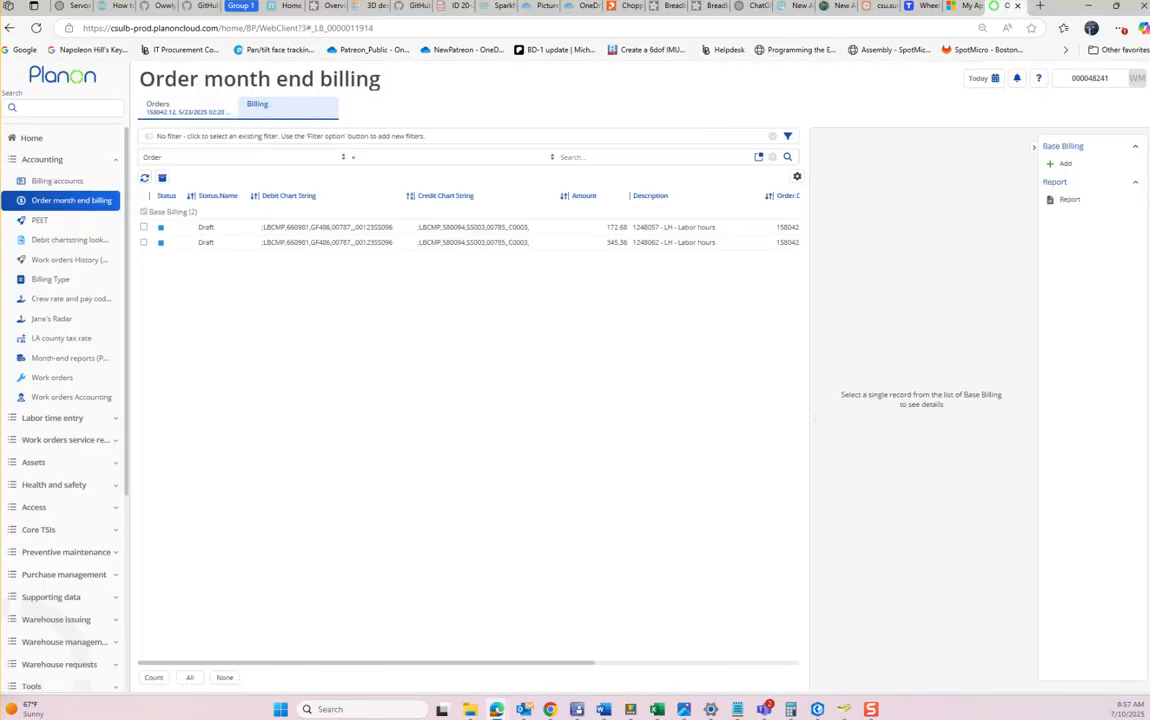
# Set all new draft base billing lines of the work order to Validated
pyautogui.click(189, 677)
pyautogui.click(918, 439)
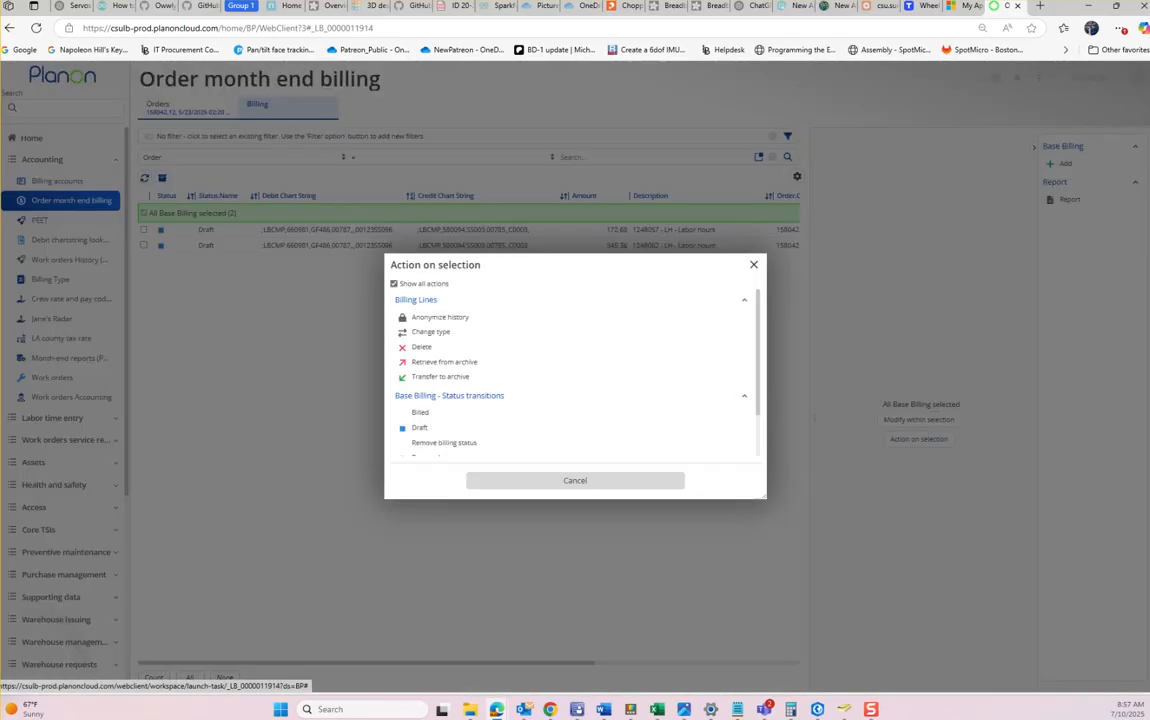
pyautogui.scroll(-2, 500, 400)
pyautogui.click(447, 433)
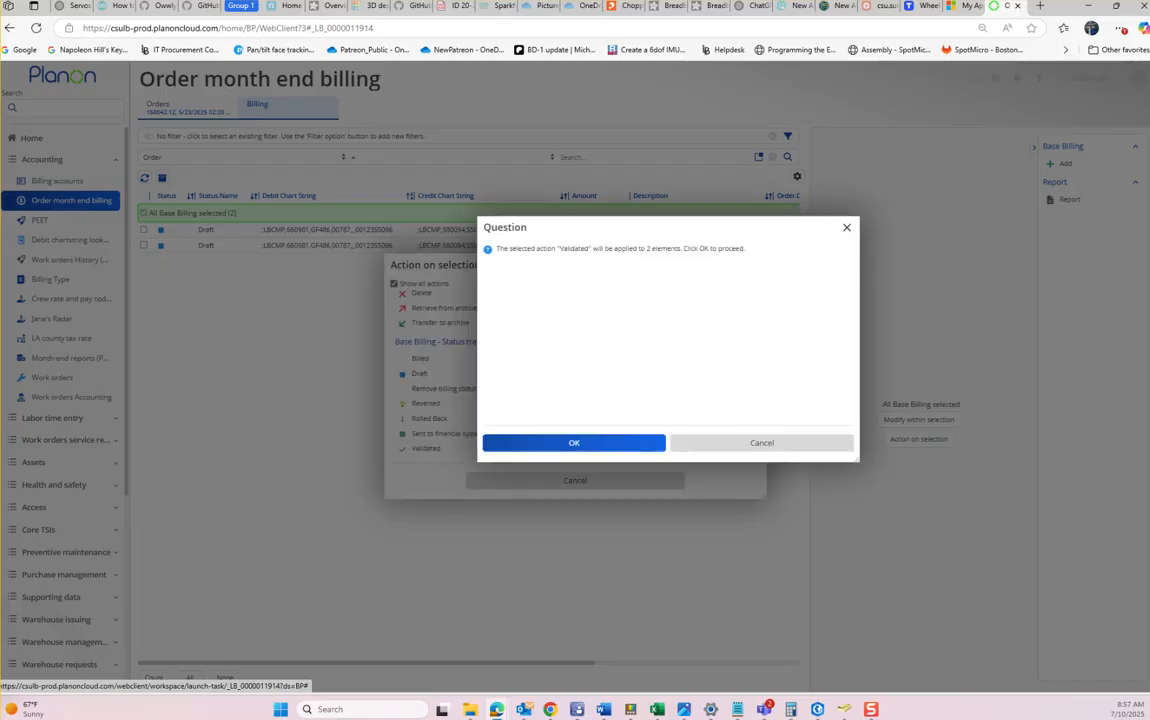
pyautogui.click(570, 442)
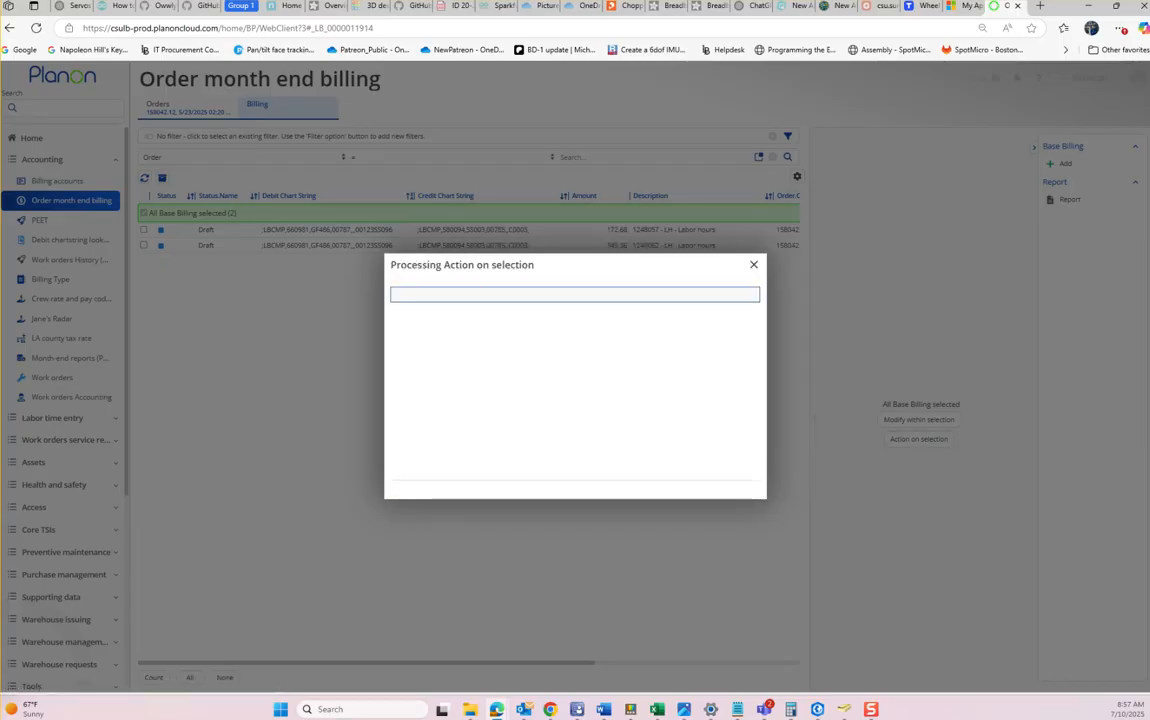
pyautogui.click(575, 480)
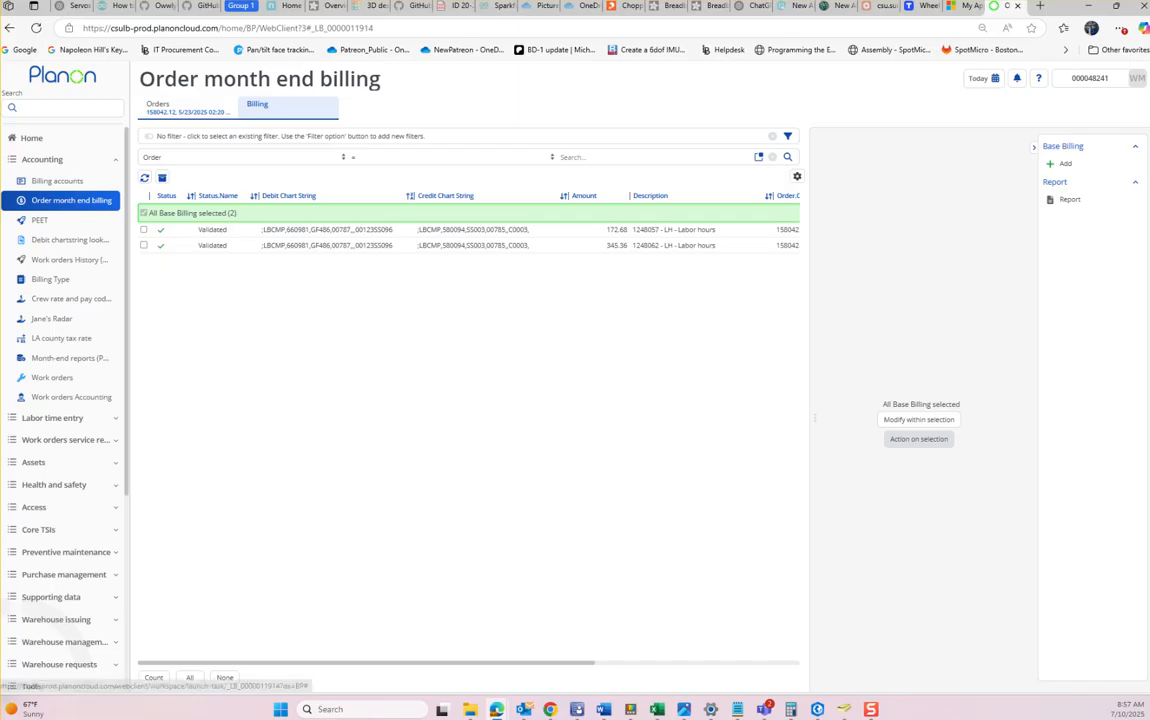
# Change all validated base billing lines of the work order to Sent to financial system
pyautogui.click(918, 439)
pyautogui.scroll(-2, 450, 410)
pyautogui.click(447, 433)
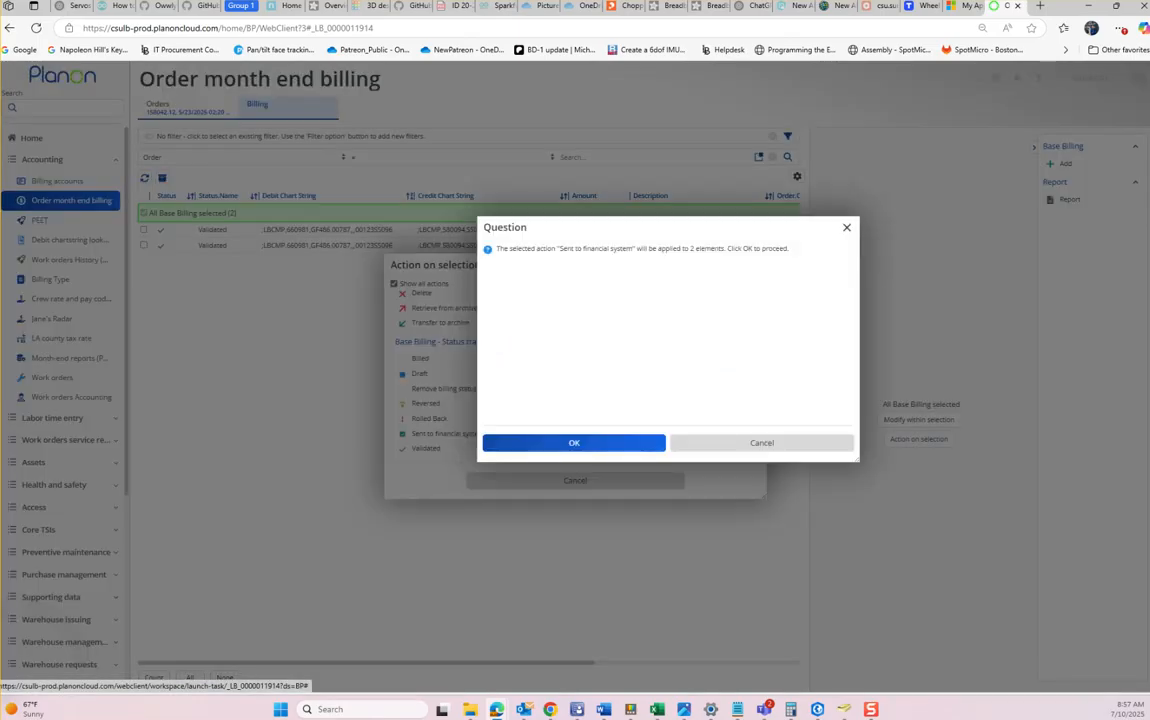
pyautogui.click(572, 442)
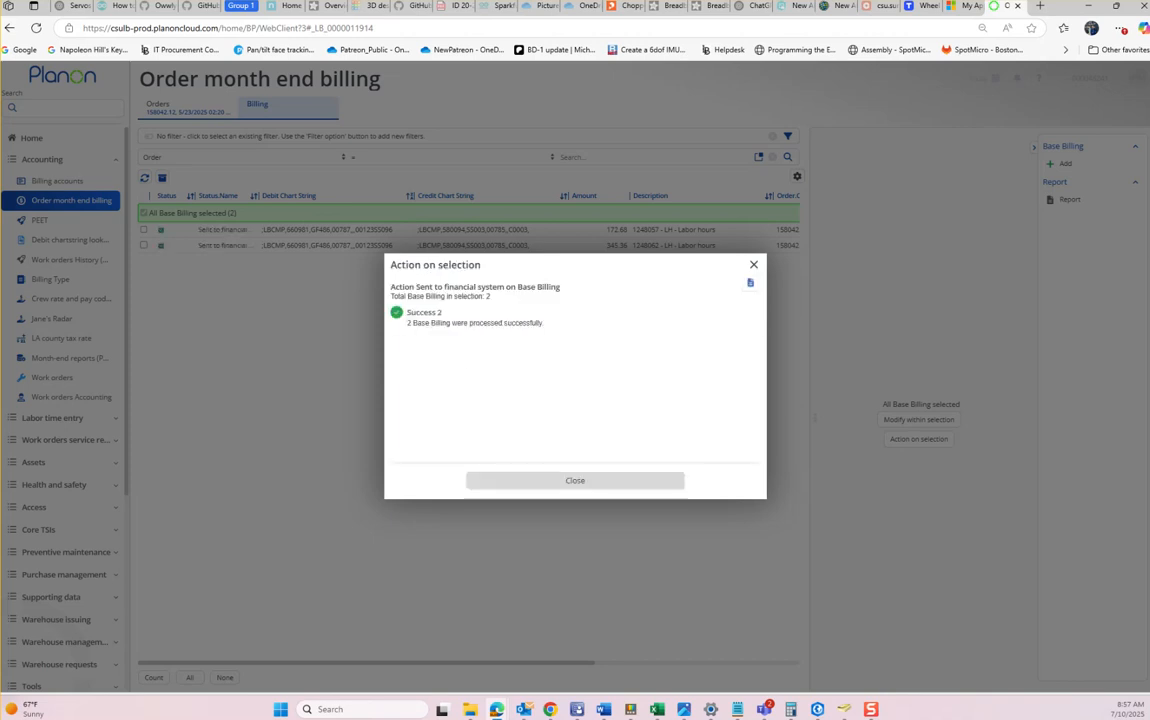
pyautogui.click(575, 480)
# In Work orders Accounting, apply the Service response approval status transition to the BH:276 Renovation work order
pyautogui.click(71, 397)
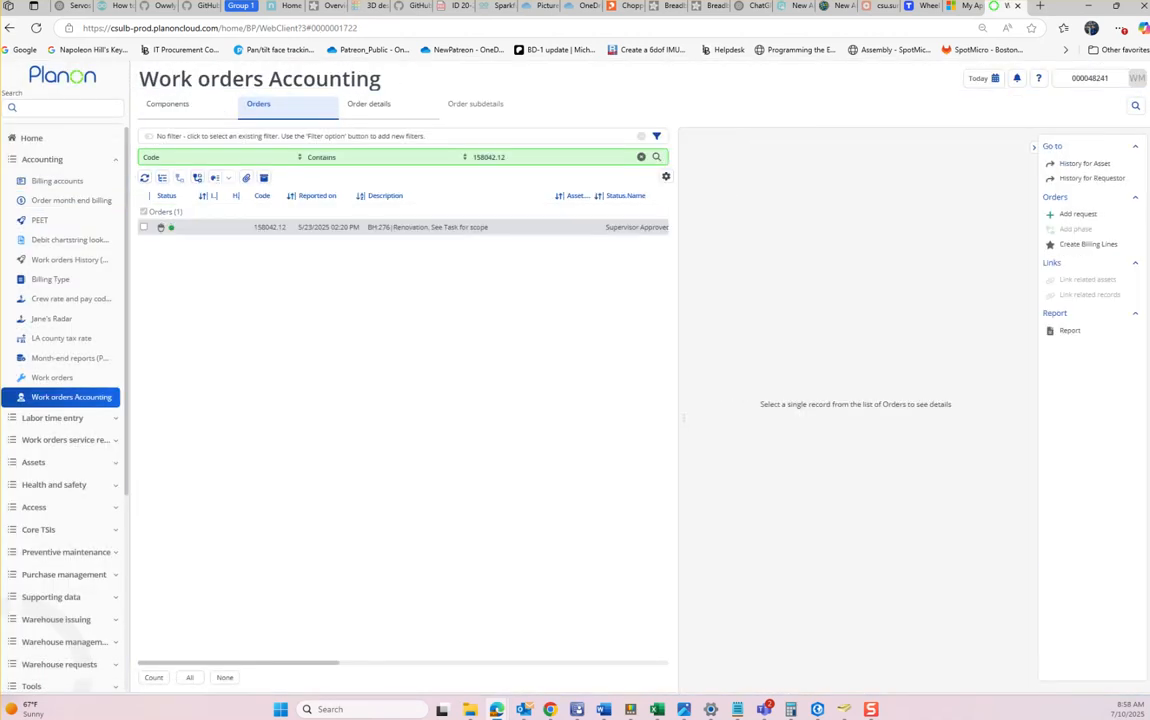
pyautogui.click(428, 227)
pyautogui.scroll(-2, 1088, 527)
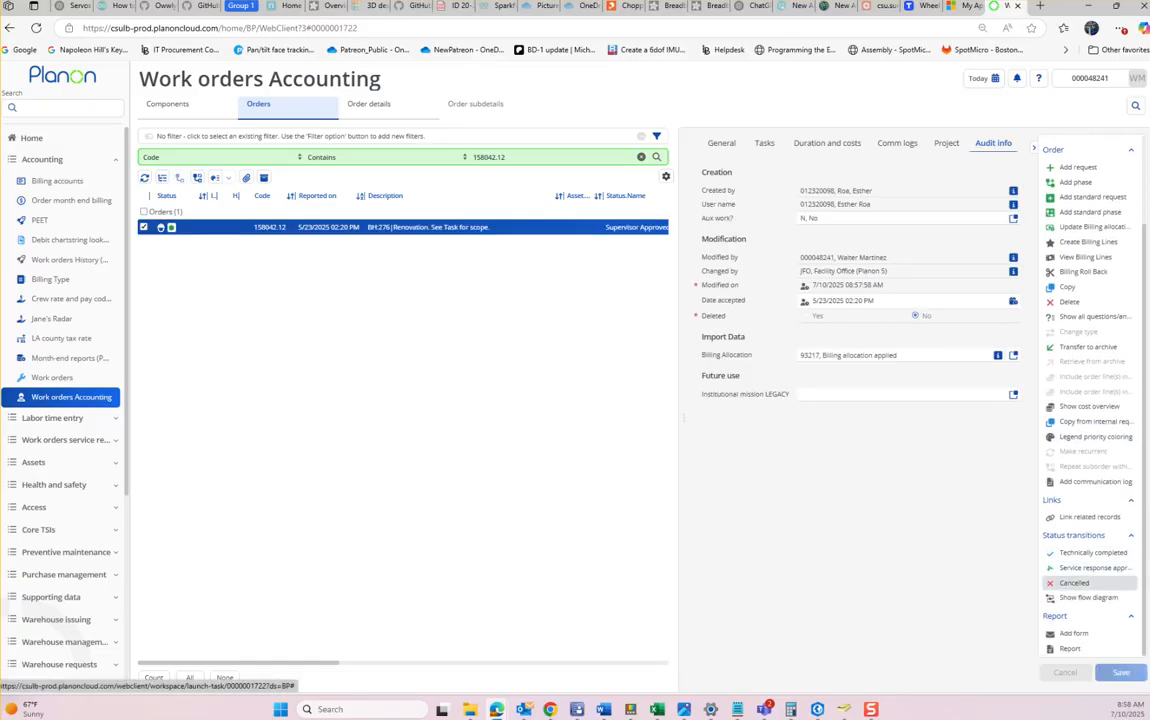
pyautogui.click(1090, 567)
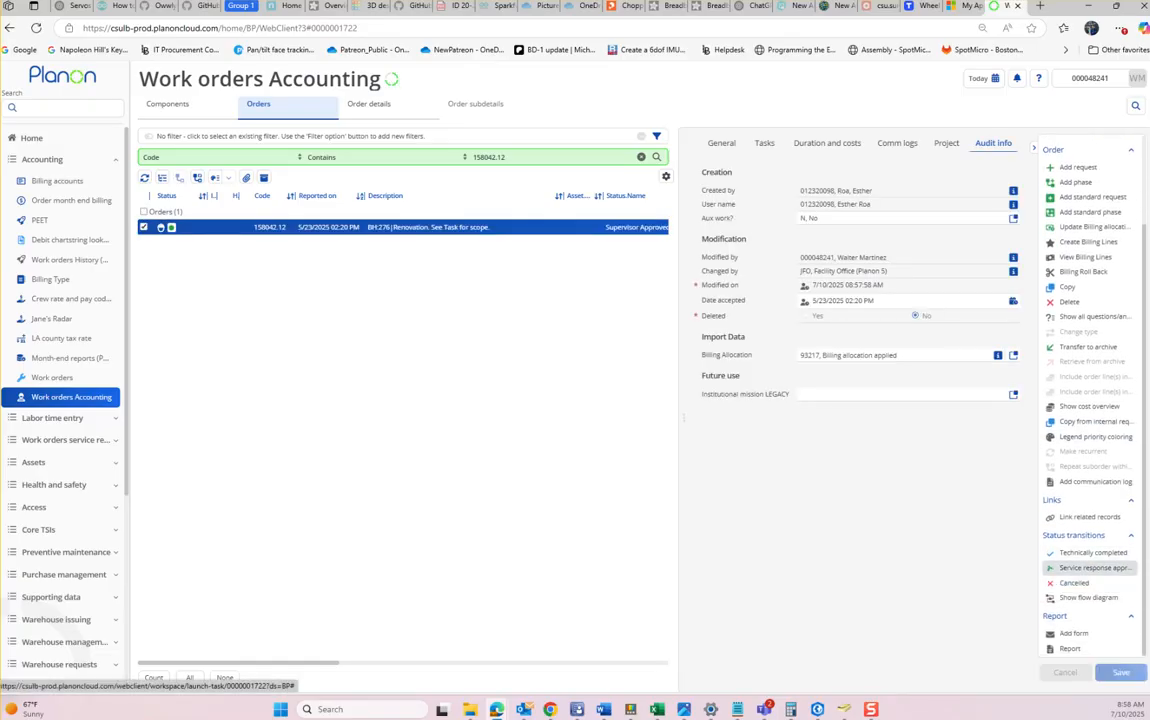